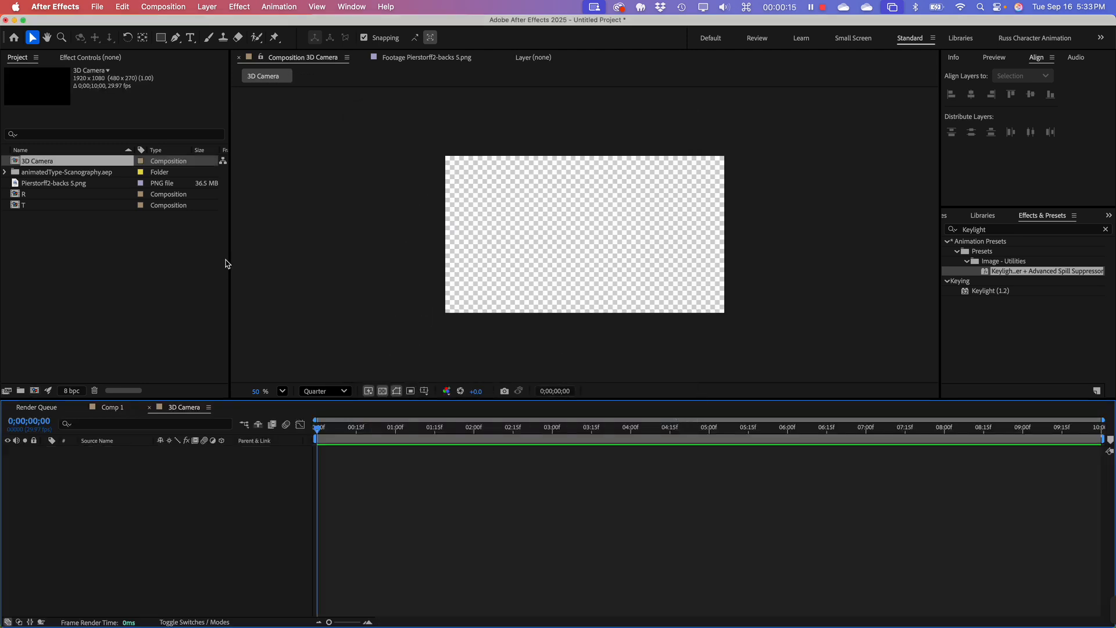
Step: Widen the Project panel, shorten the timeline area, and clear the selection in the project items
left_click_drag(231, 259, 275, 307)
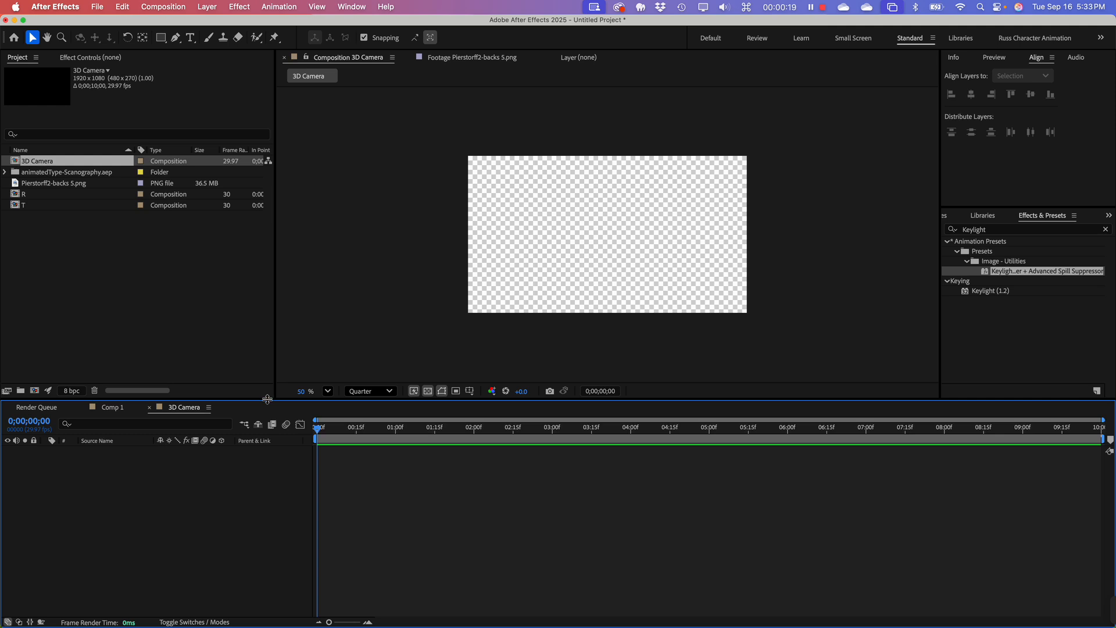
left_click_drag(267, 397, 280, 430)
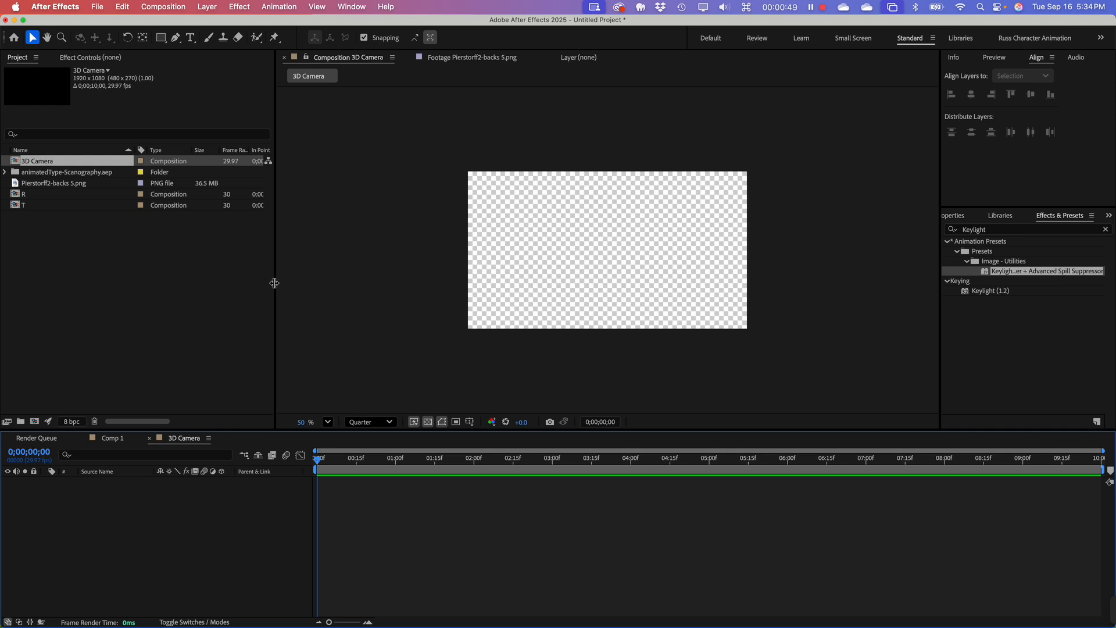
left_click_drag(275, 283, 312, 283)
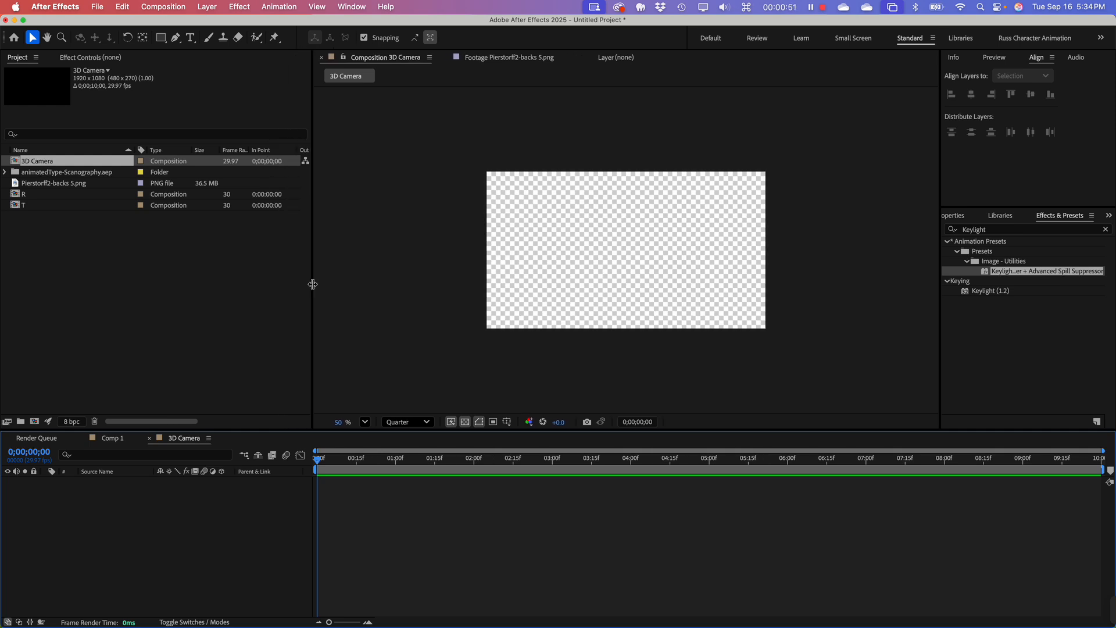
left_click_drag(274, 423, 283, 431)
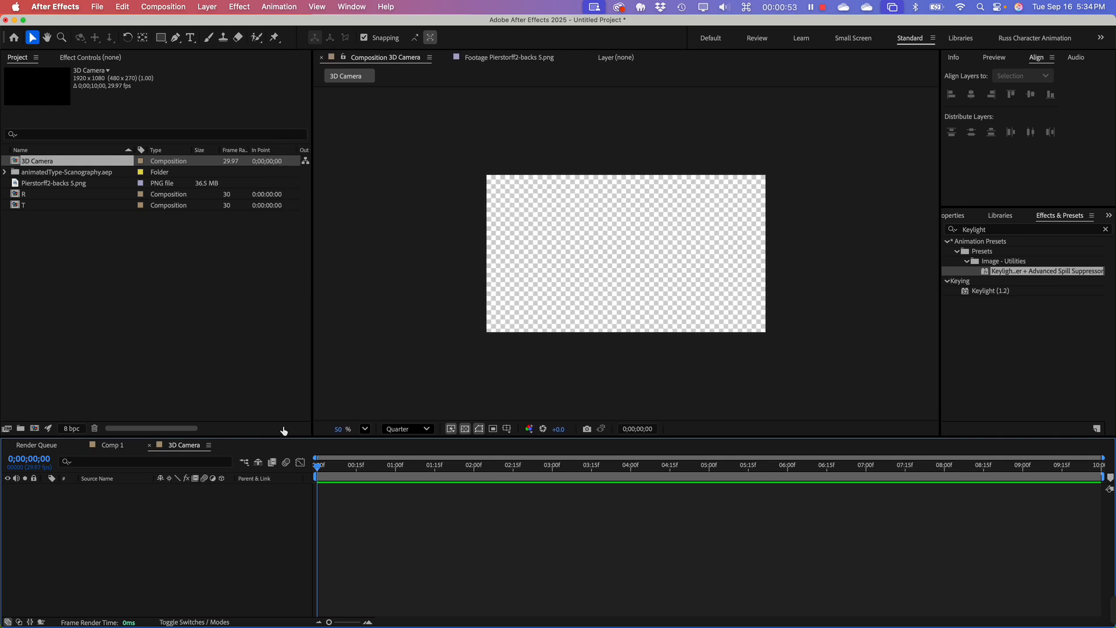
left_click(128, 285)
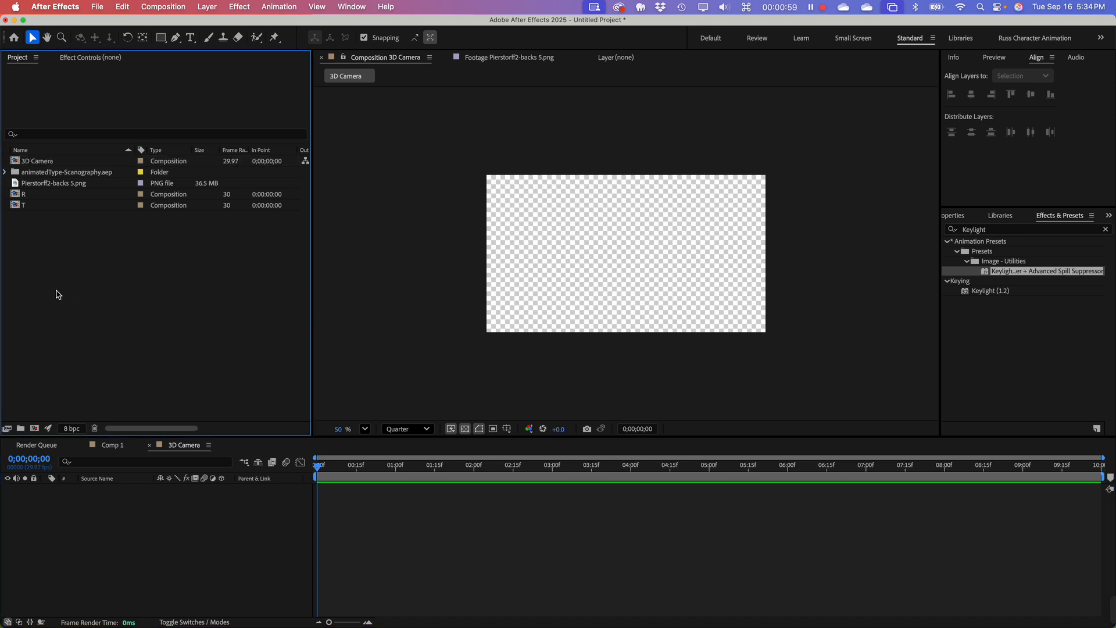
Step: Draw a dark blue circle with the Ellipse tool in the left half of the 3D Camera composition
left_click(160, 38)
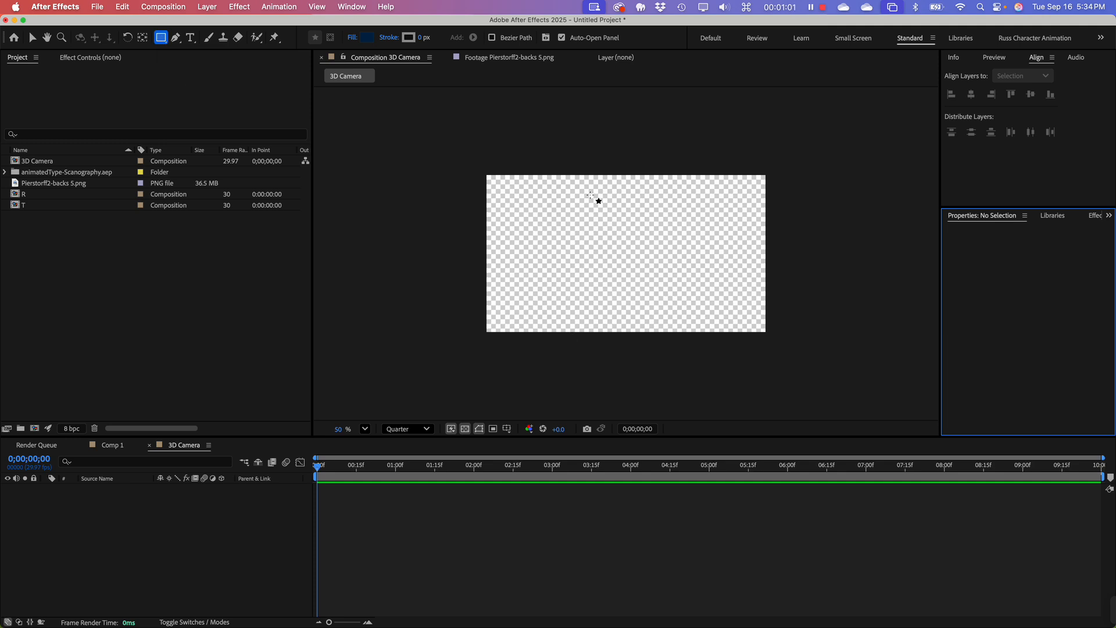
left_click(165, 40)
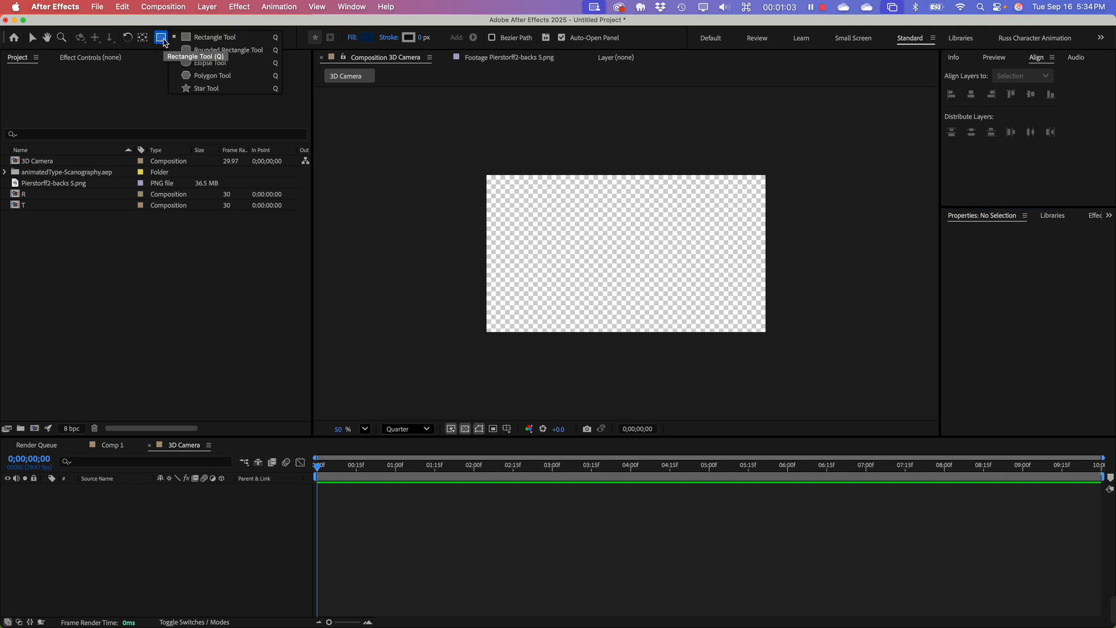
left_click(207, 64)
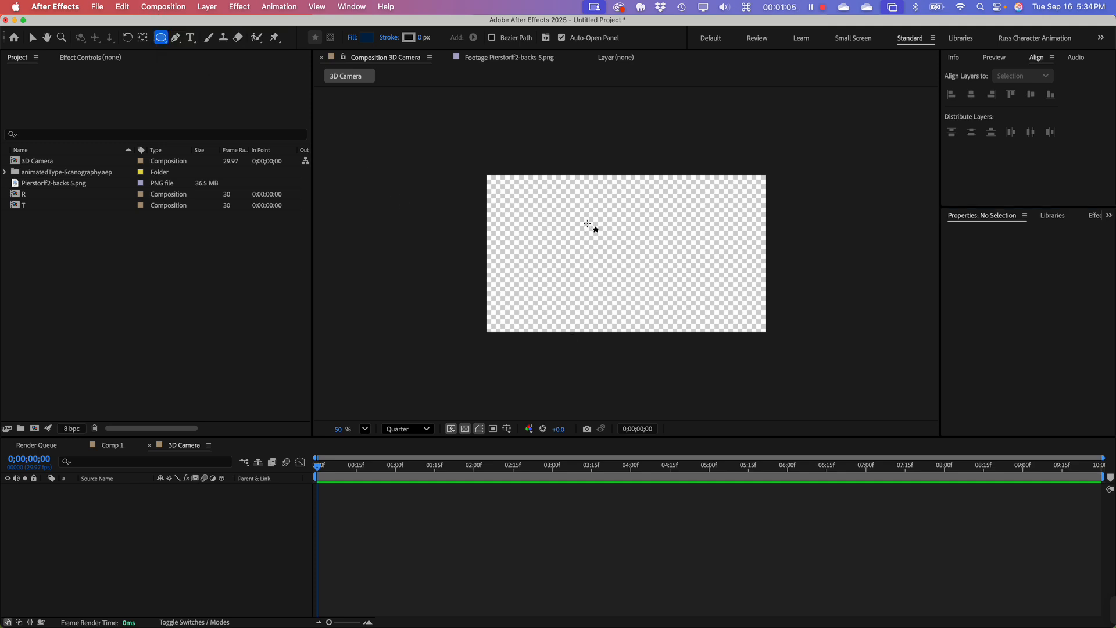
left_click_drag(528, 213, 609, 291)
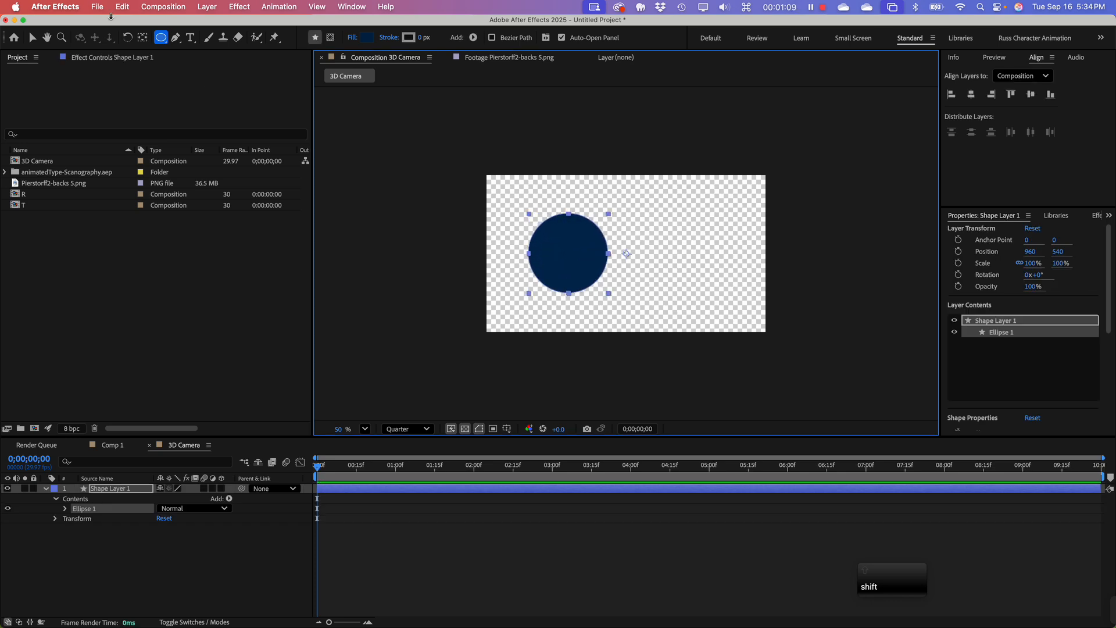
left_click(34, 37)
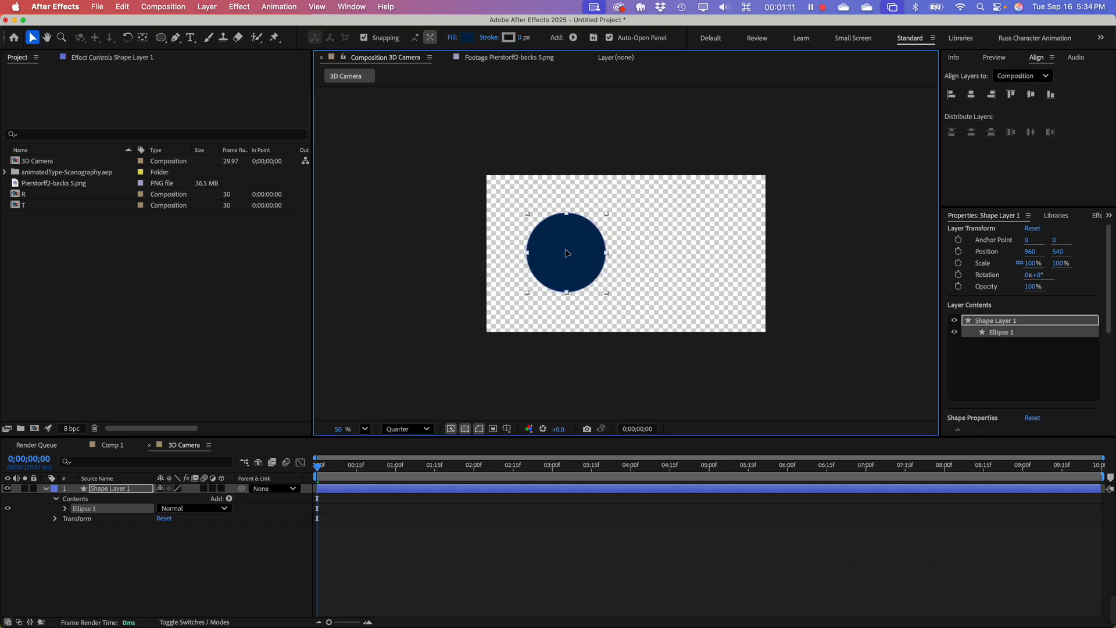
Step: Center the circle layer's anchor point in its content and nudge the circle slightly to the right
right_click(558, 221)
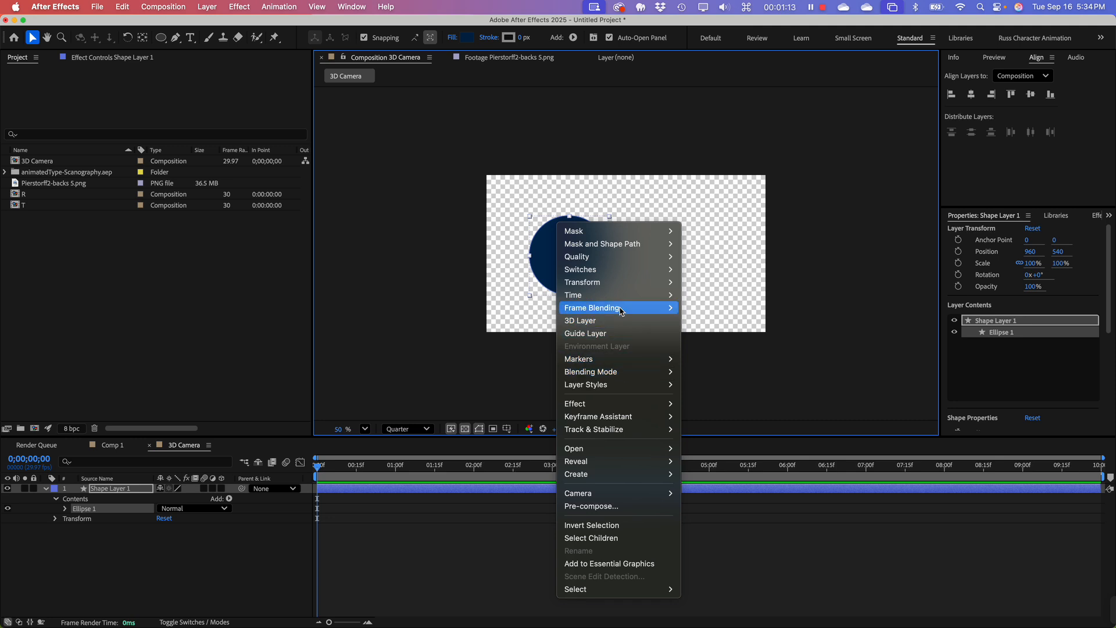
mouse_move(633, 314)
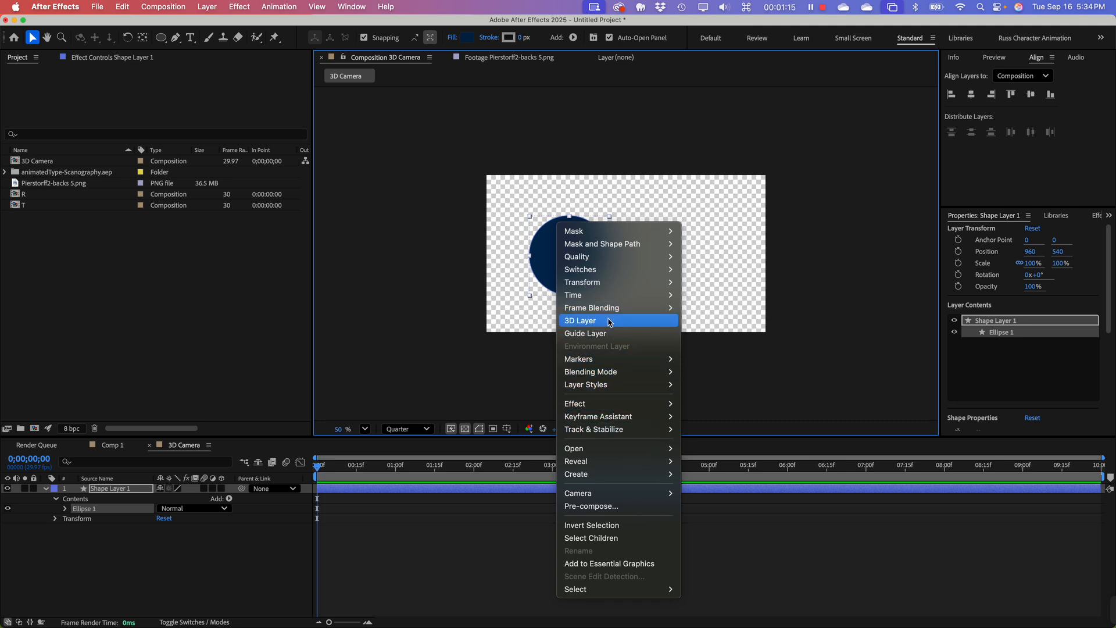
mouse_move(609, 284)
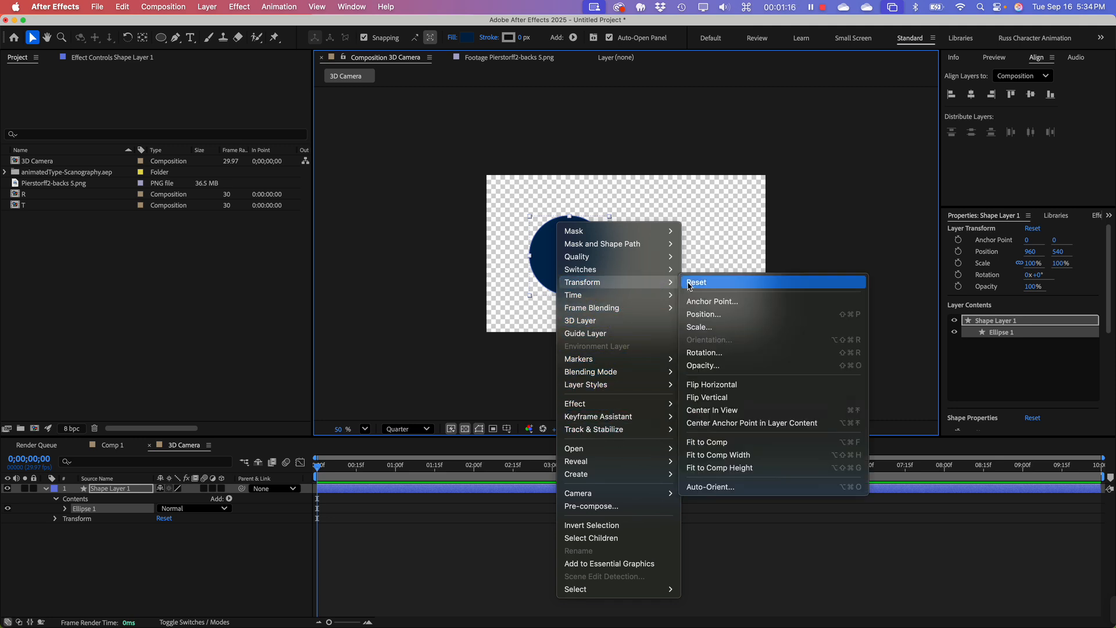
left_click(752, 424)
left_click_drag(585, 269, 590, 267)
left_click(161, 314)
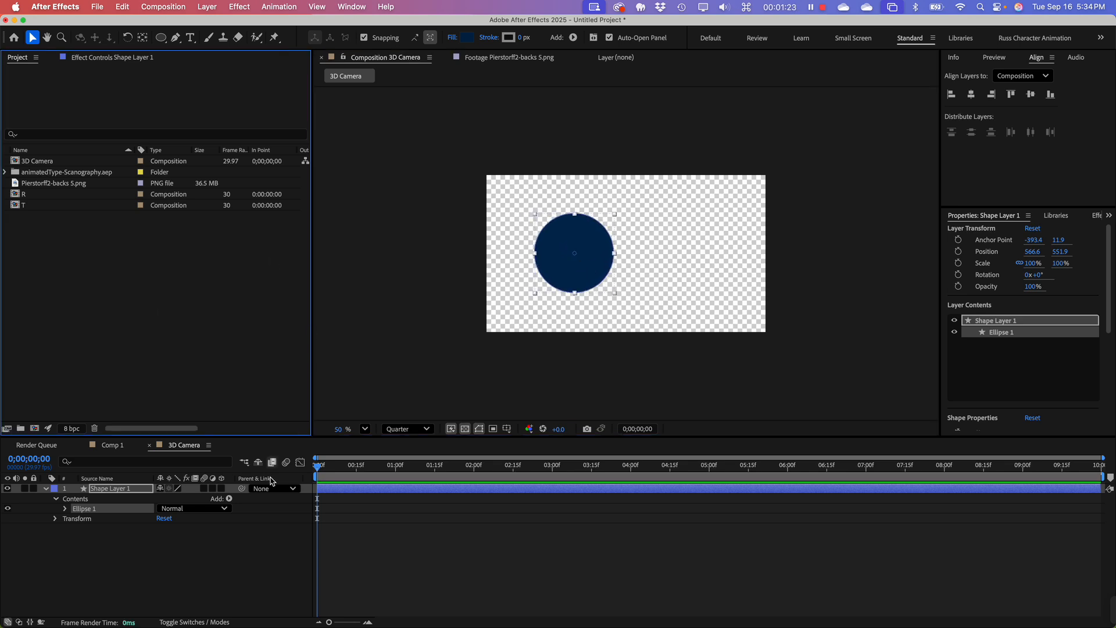
Step: Start a new camera in the 3D Camera composition and set its type to One-Node Camera
left_click(164, 551)
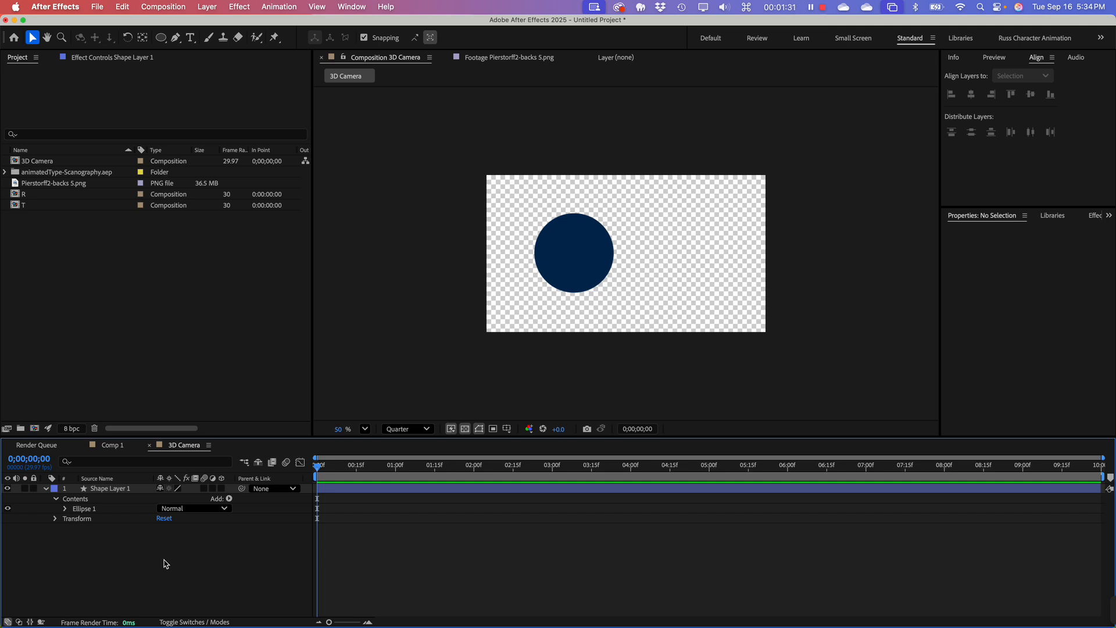
right_click(174, 539)
mouse_move(262, 475)
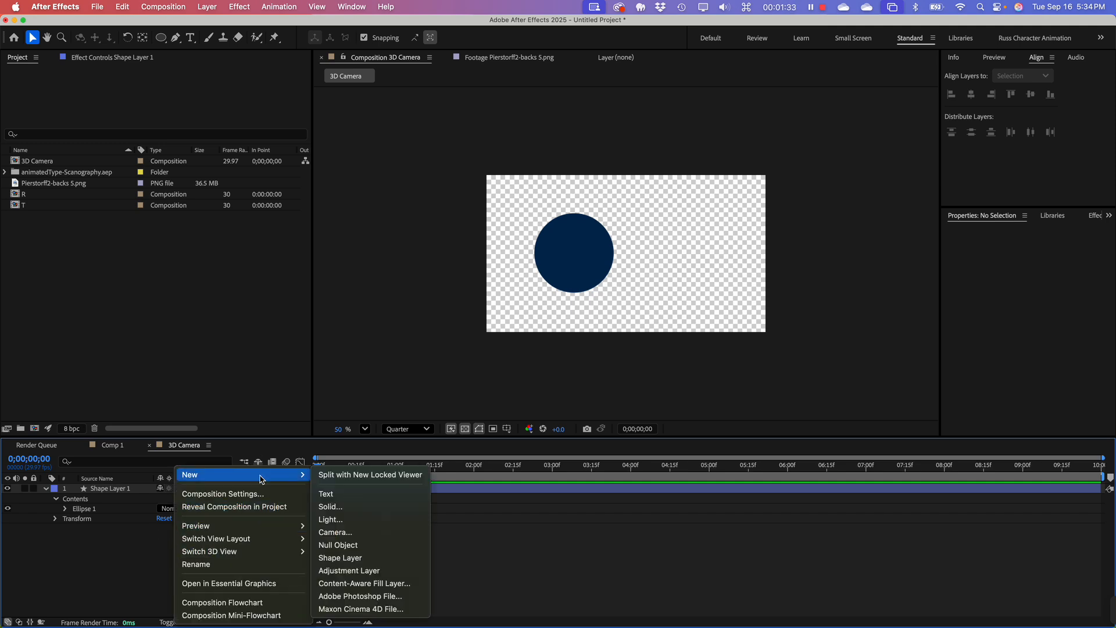
left_click(360, 533)
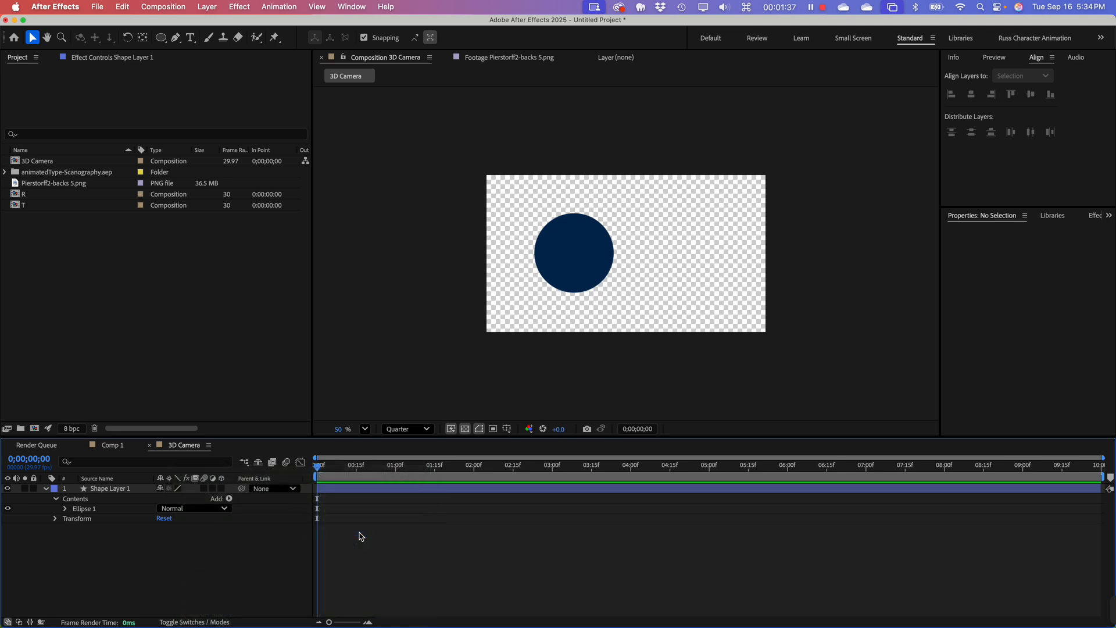
left_click_drag(587, 183, 617, 16)
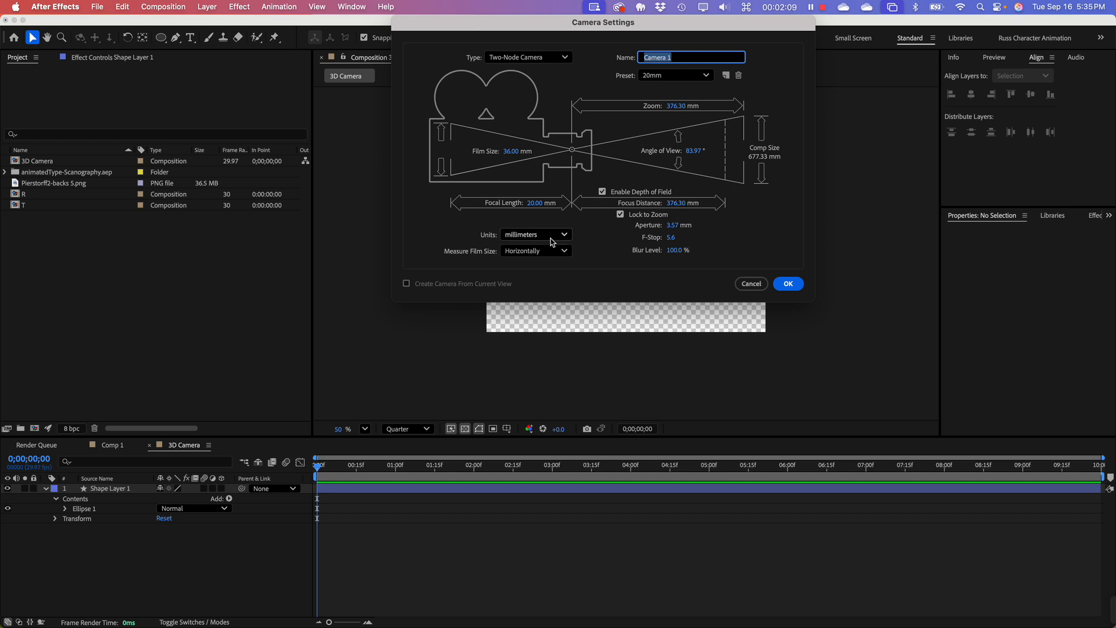
left_click(683, 60)
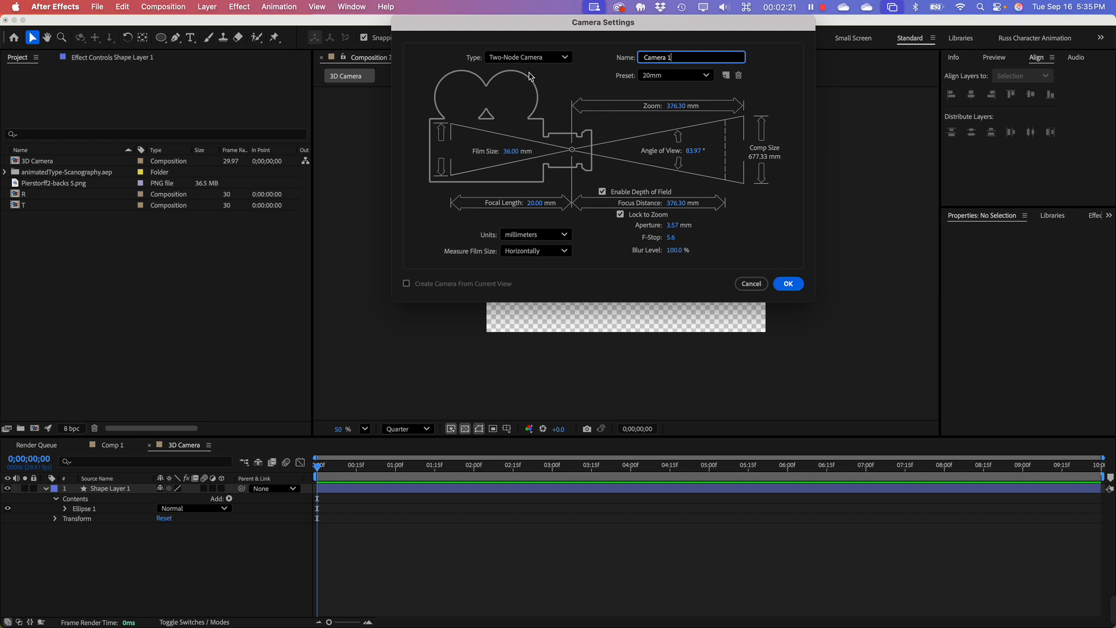
left_click(474, 58)
left_click(534, 58)
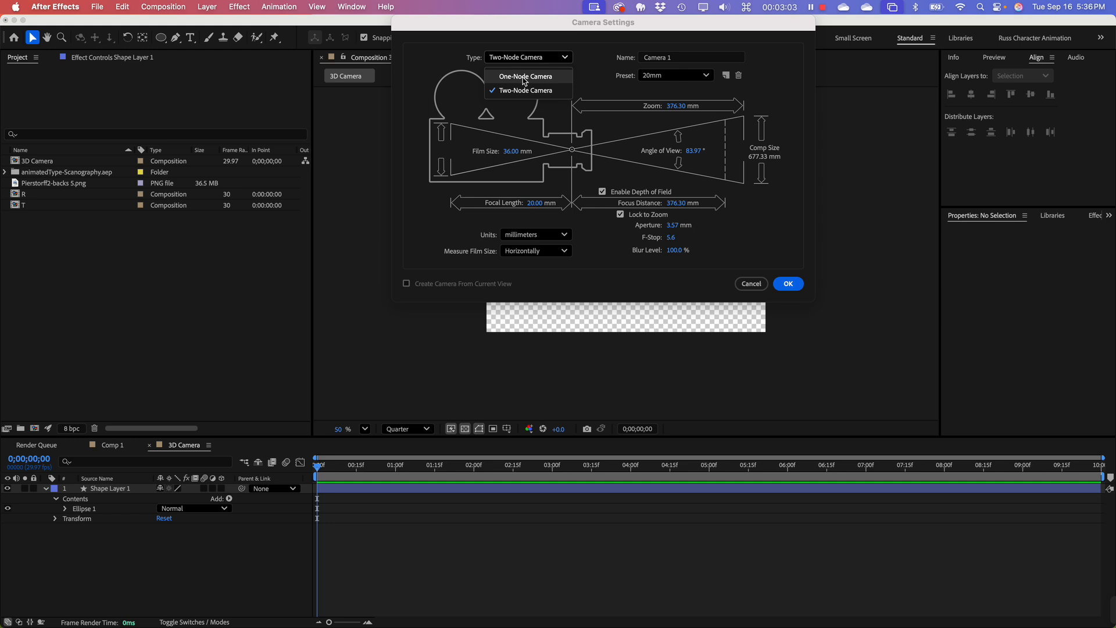
left_click(524, 79)
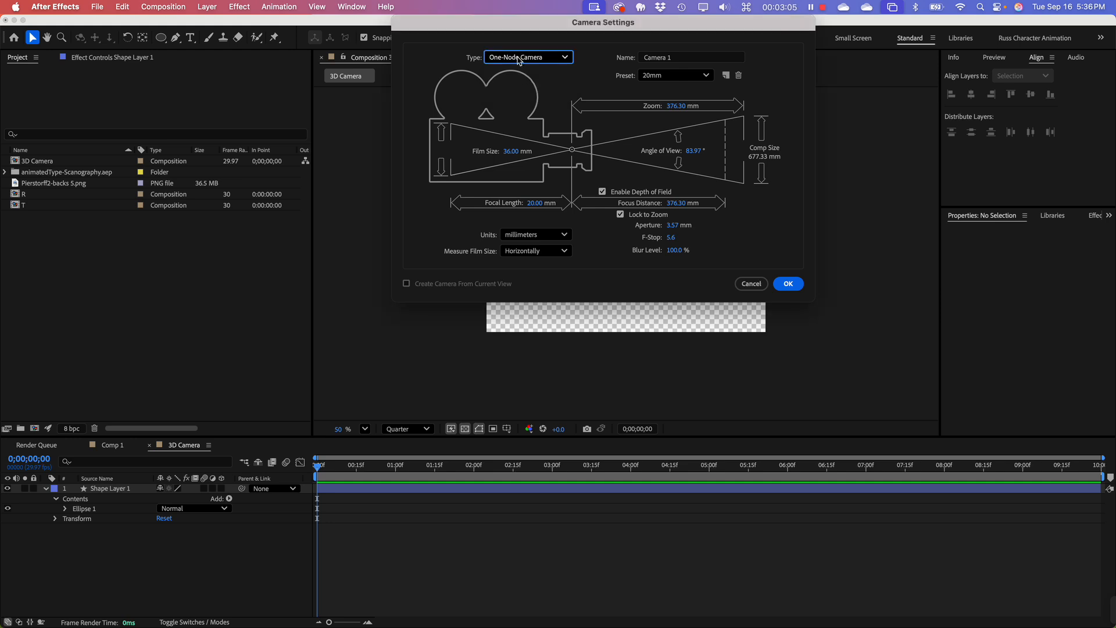
Step: Name the camera "Basic MaIN", create it with the 20mm preset, and re-enable refreshing of the composition view
key("Tab")
key("shift")
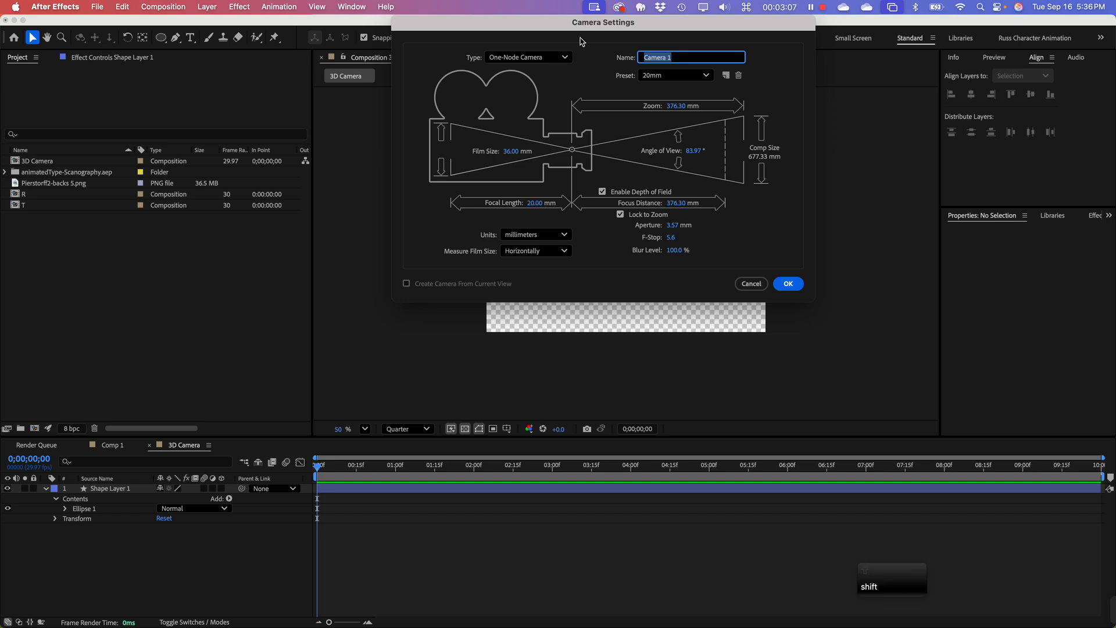
type("Ba")
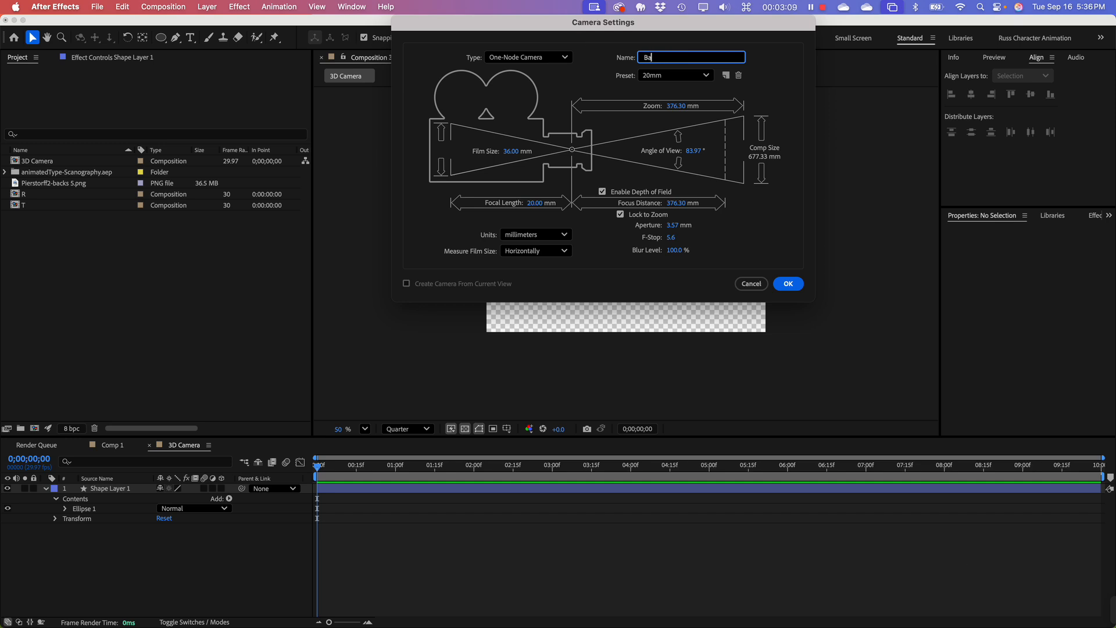
type("sic MaIN")
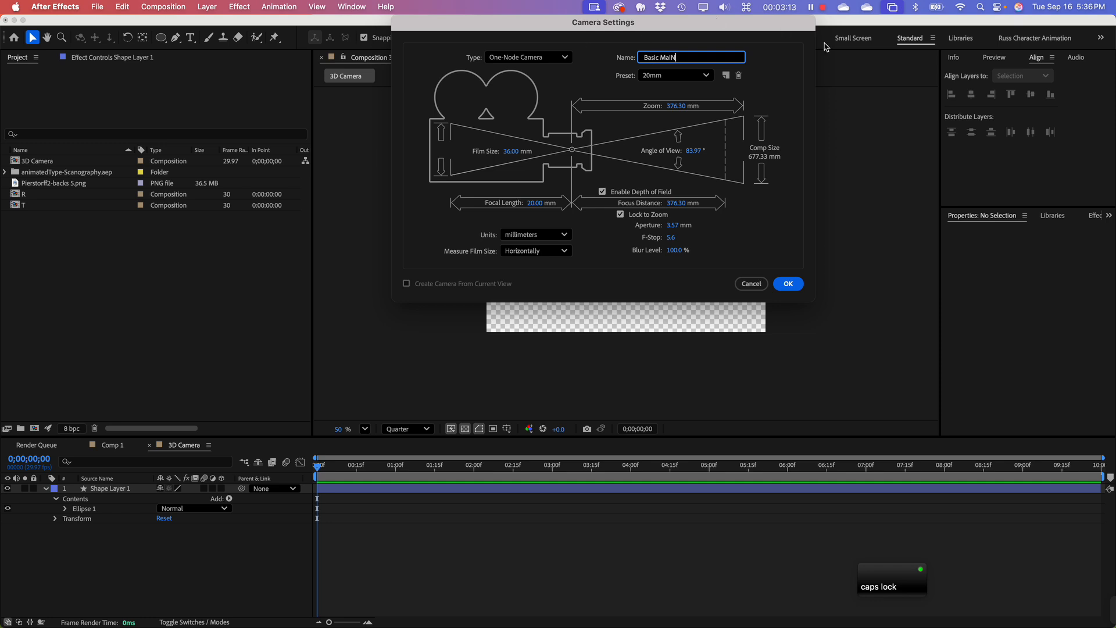
key("BackSpace")
type("N")
left_click(788, 284)
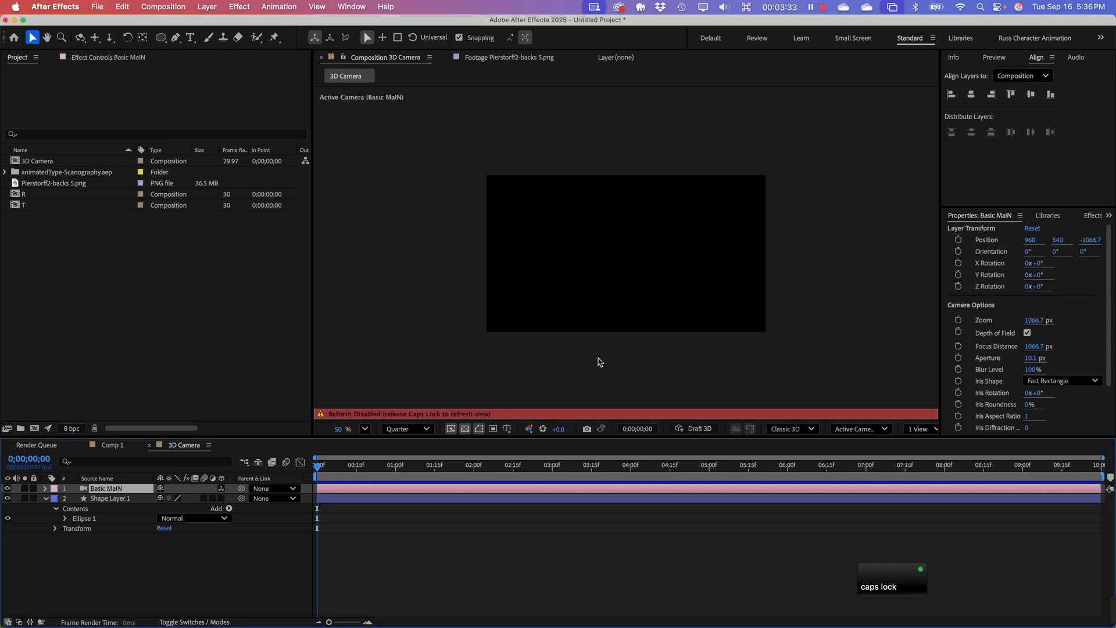
left_click(419, 329)
key("Caps_Lock")
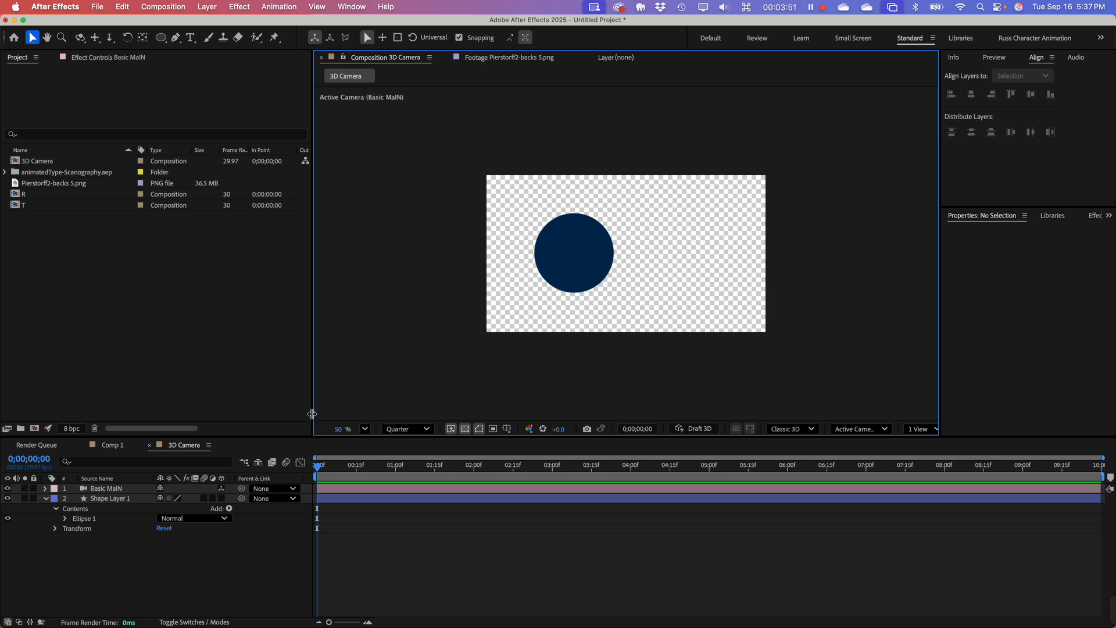
Step: Widen the Project panel, collapse Shape Layer 1 in the timeline and turn it into a 3D layer
left_click_drag(314, 418, 362, 418)
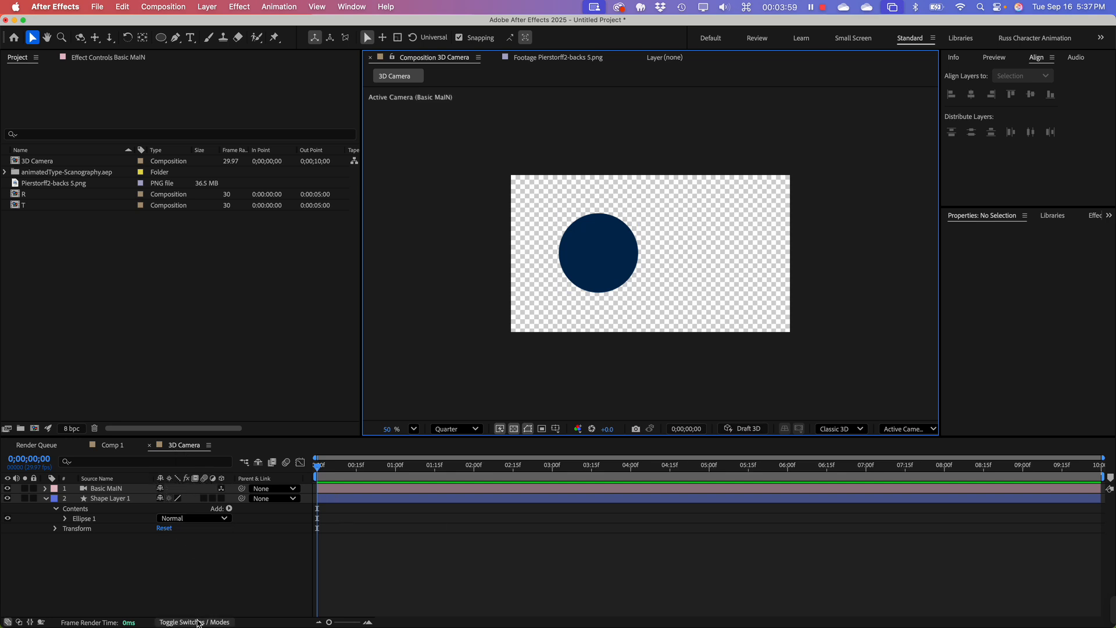
left_click(198, 623)
left_click(203, 623)
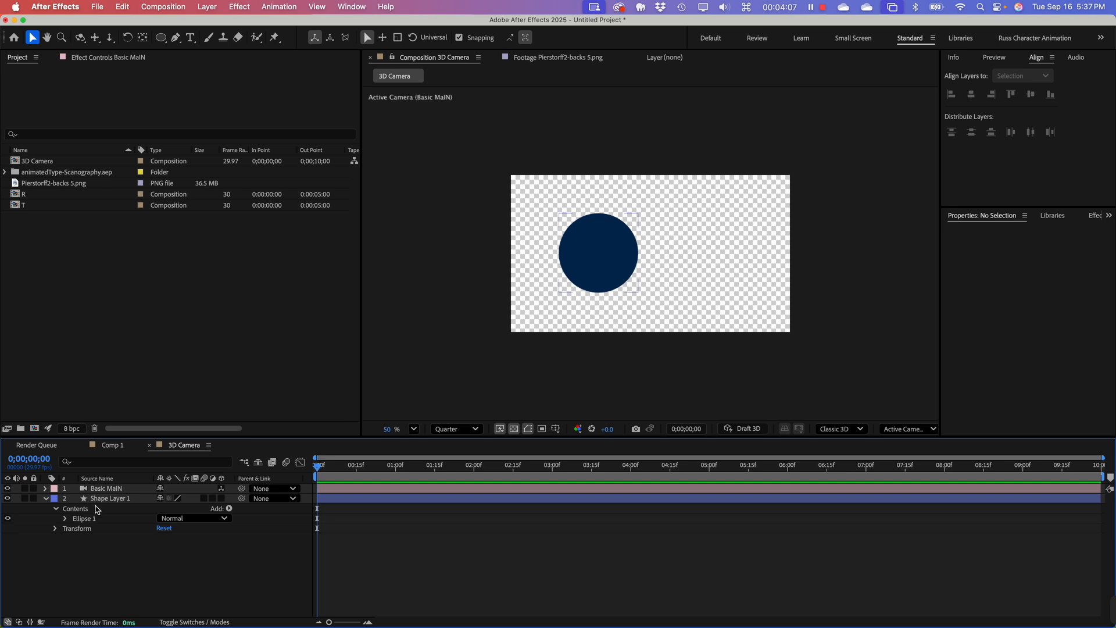
left_click(47, 499)
left_click(99, 500)
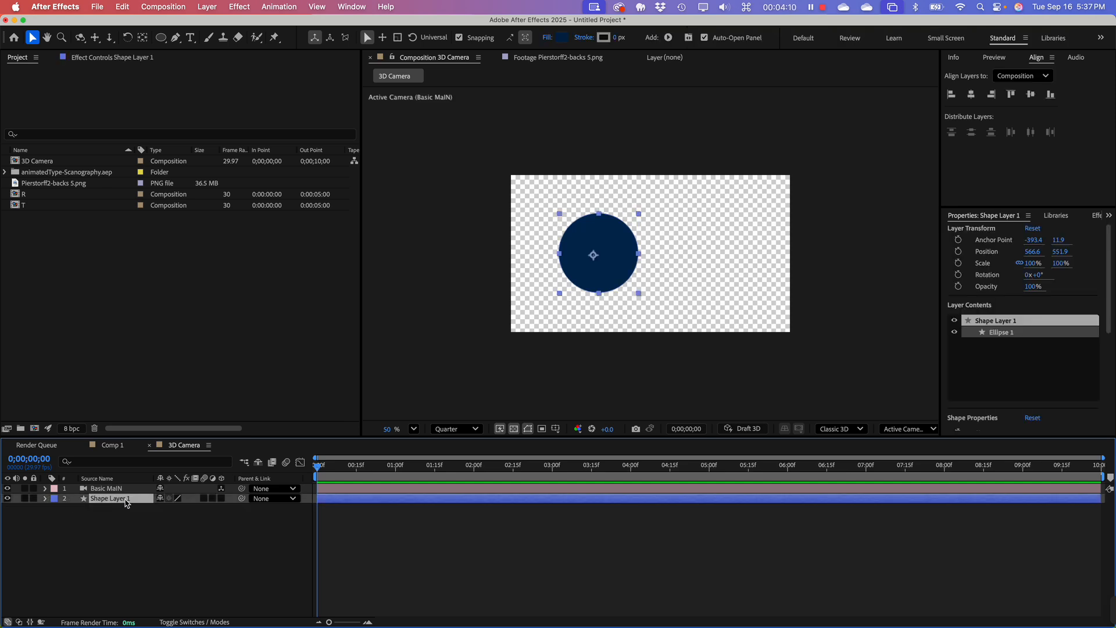
left_click(221, 498)
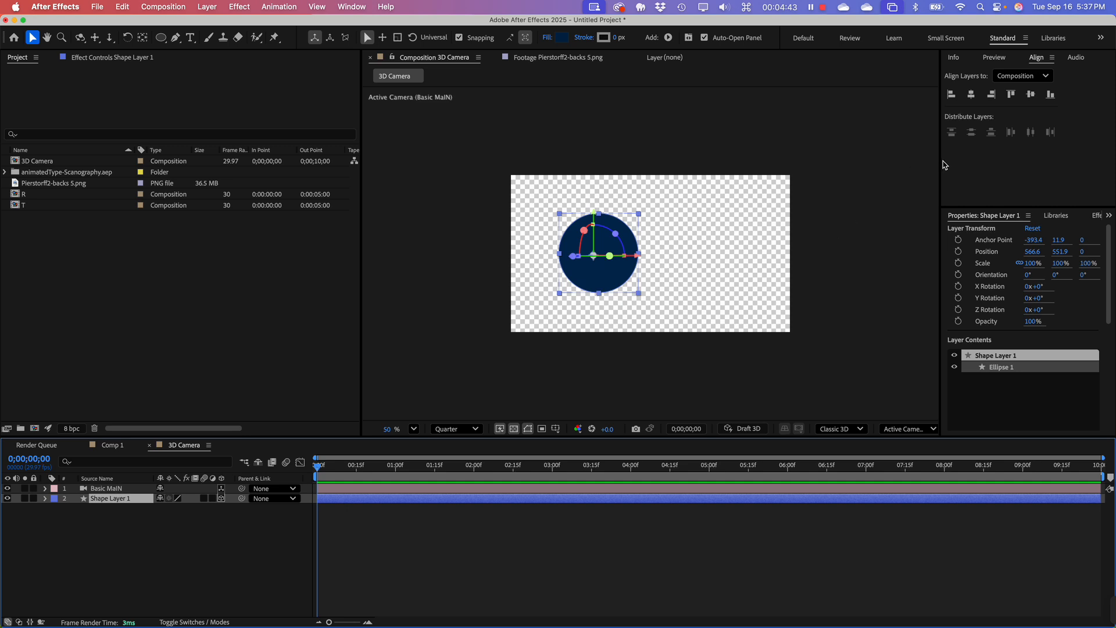
Step: Narrow the Align, Properties and Project panels to give the composition viewer more width
left_click_drag(940, 173, 1060, 173)
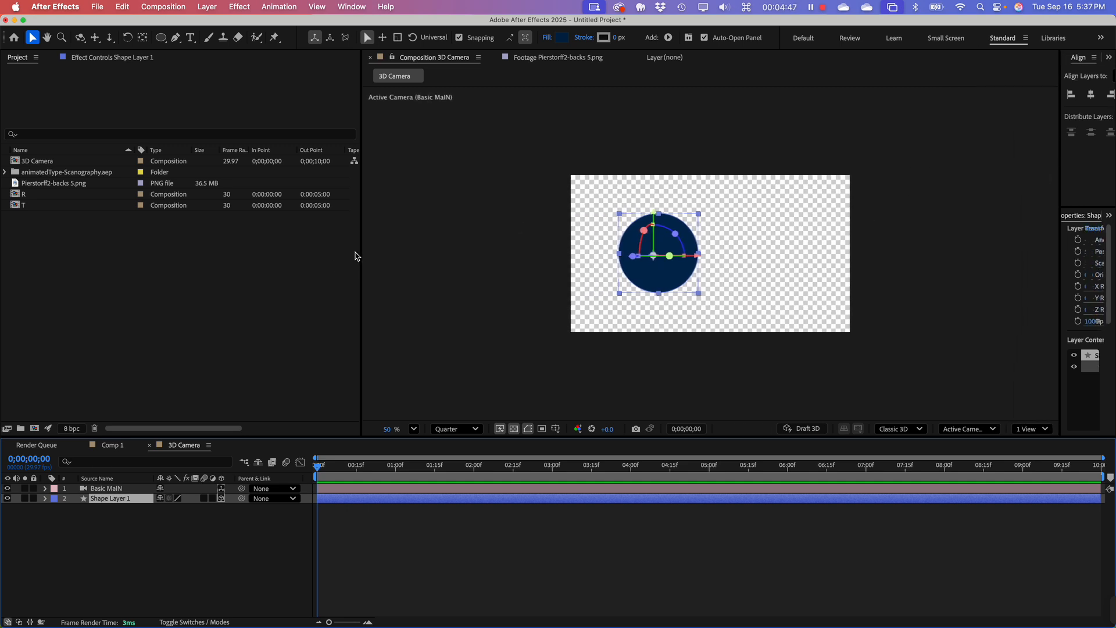
left_click_drag(361, 252, 160, 252)
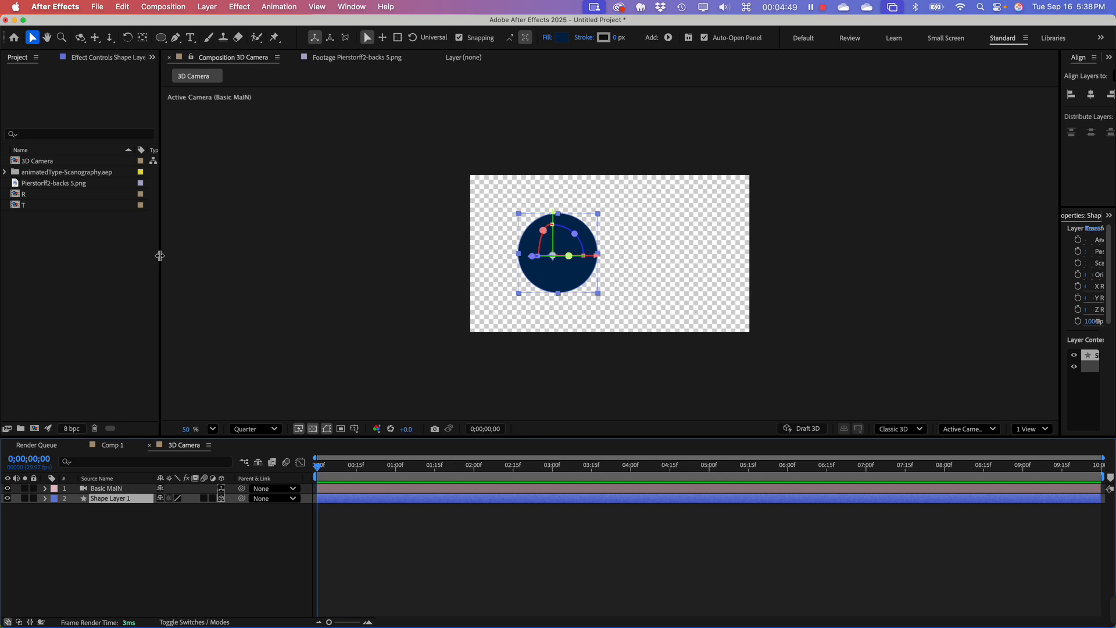
left_click(92, 566)
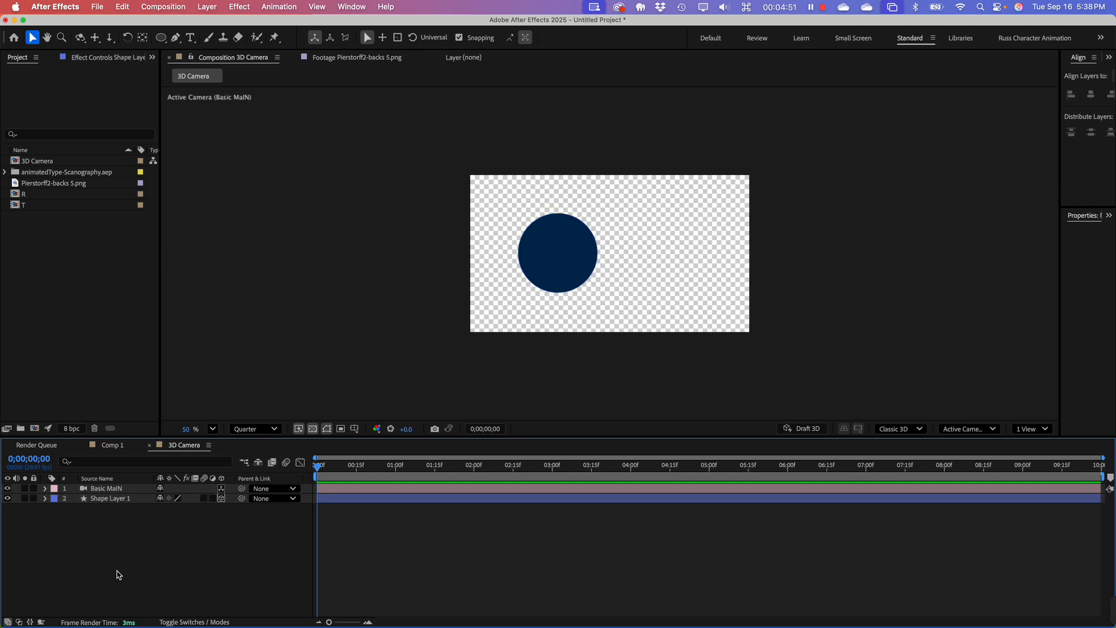
left_click(548, 296)
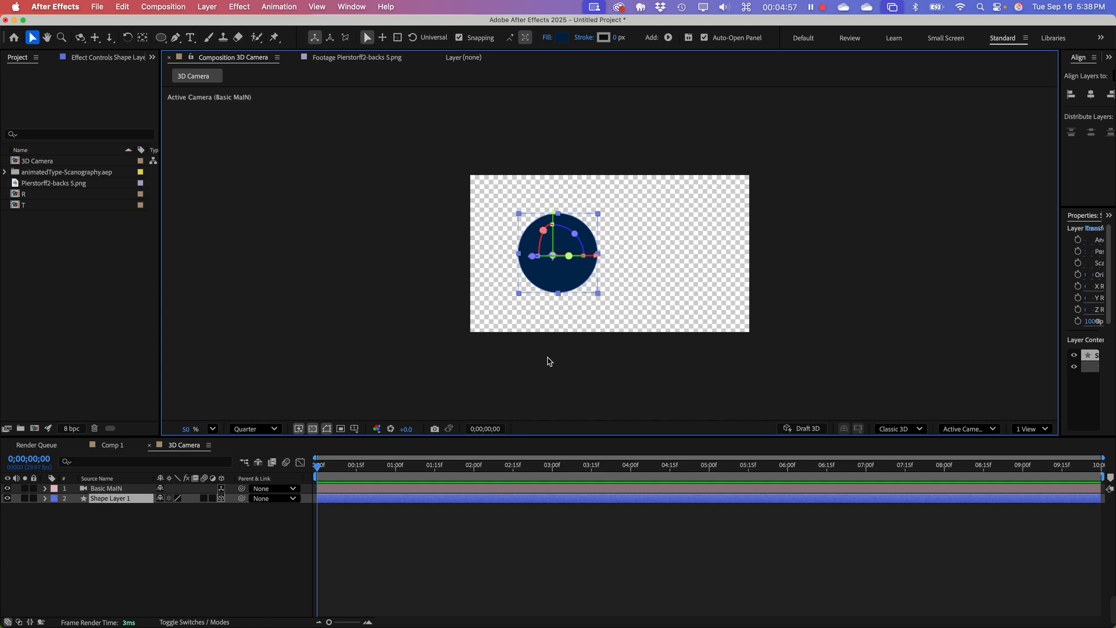
key("space")
left_click_drag(570, 346, 389, 367)
Step: Add a new 1920 x 1080 px solid to the 3D Camera composition with the default name and gray-yellow color
left_click(105, 569)
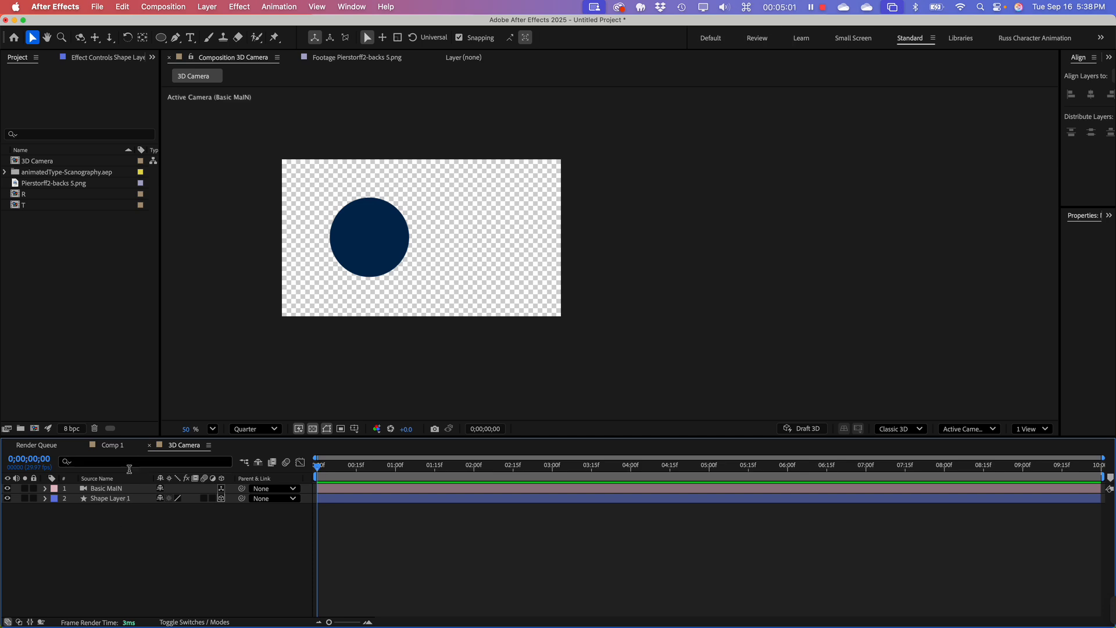
right_click(100, 557)
mouse_move(192, 475)
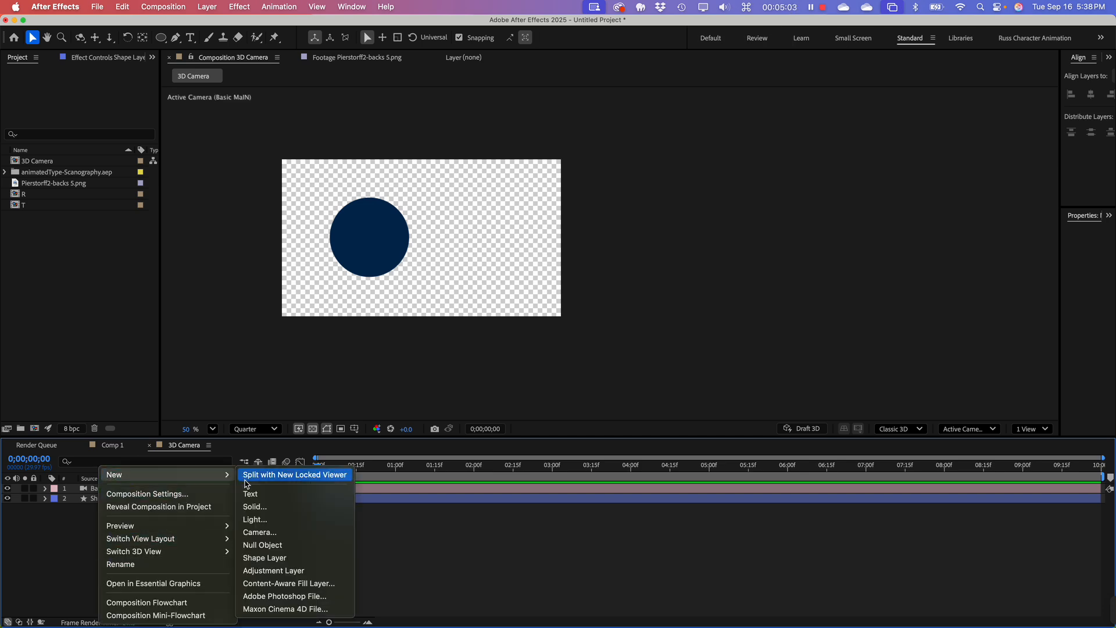
left_click(252, 506)
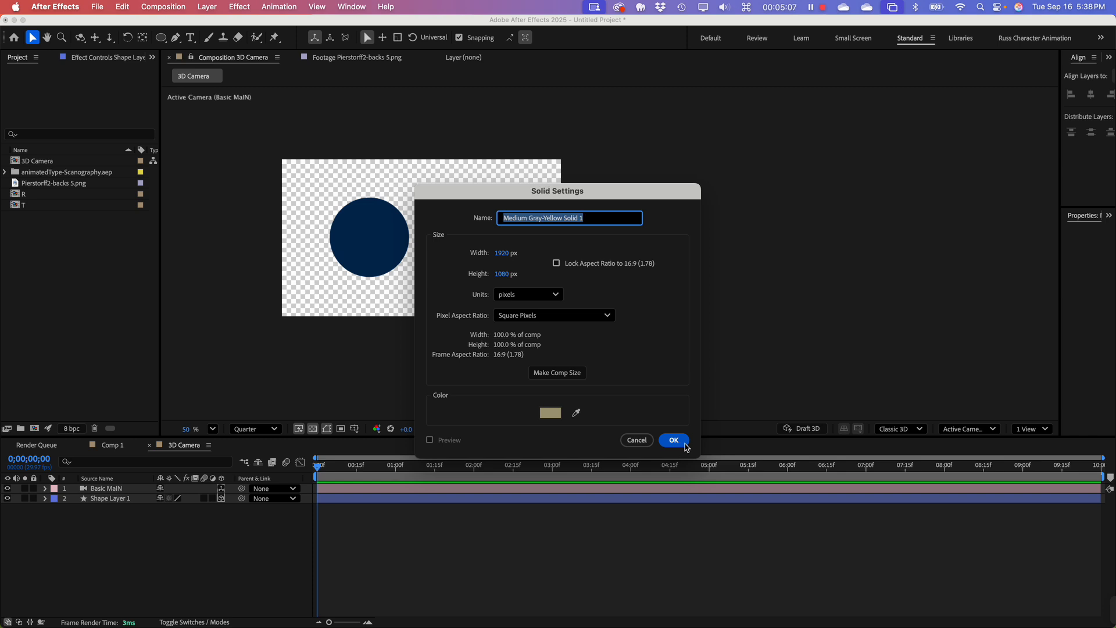
left_click(674, 440)
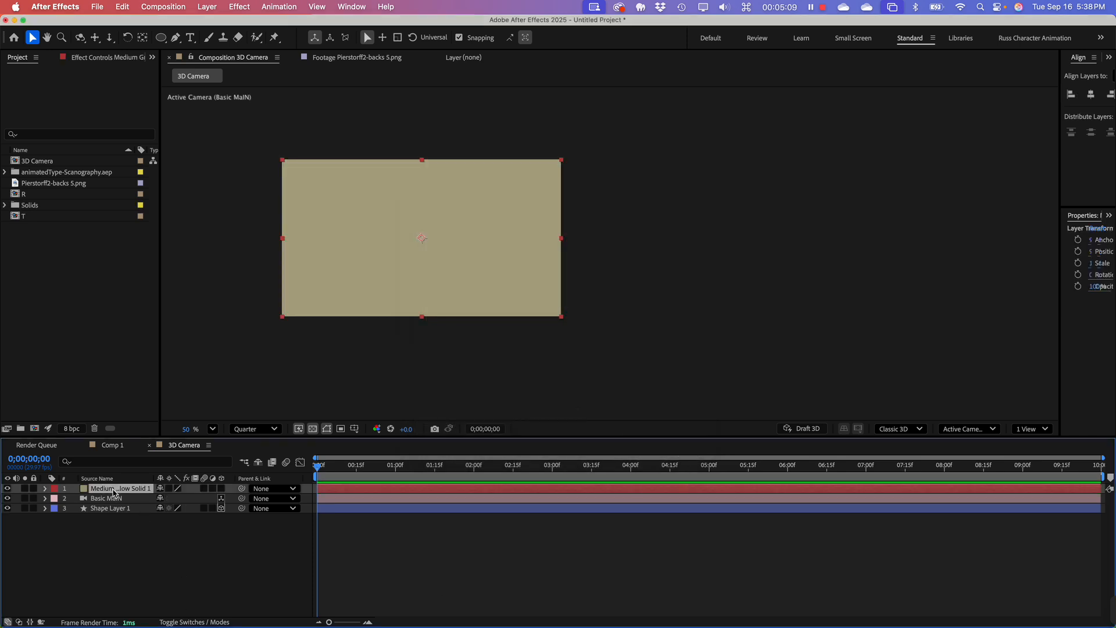
Step: Move the solid beneath Shape Layer 1 as the background and lock it
left_click_drag(114, 493, 116, 532)
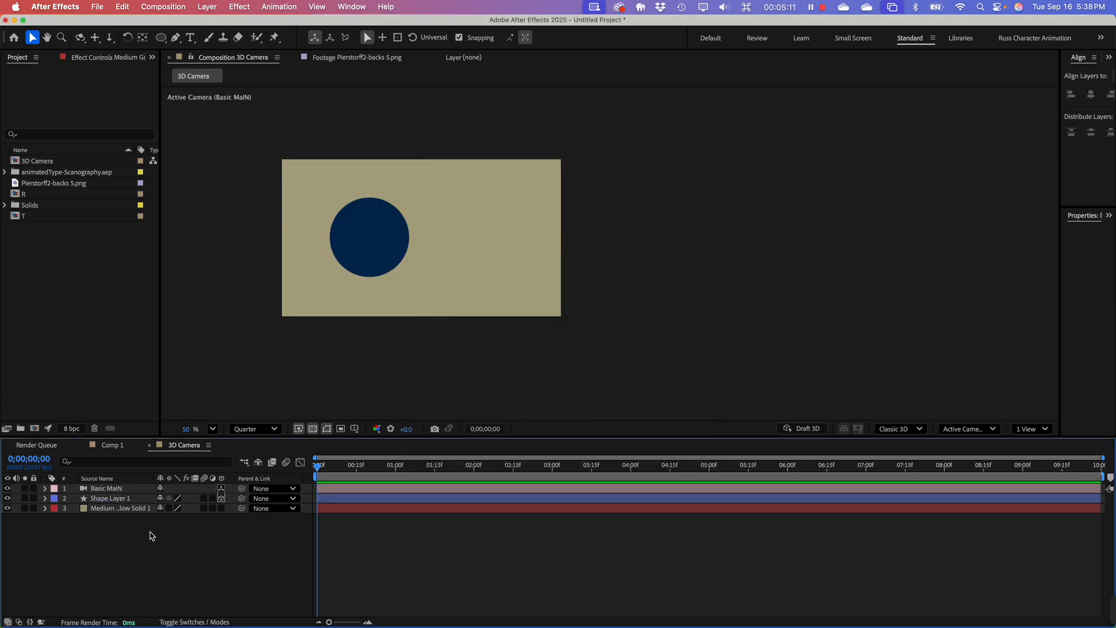
left_click(99, 509)
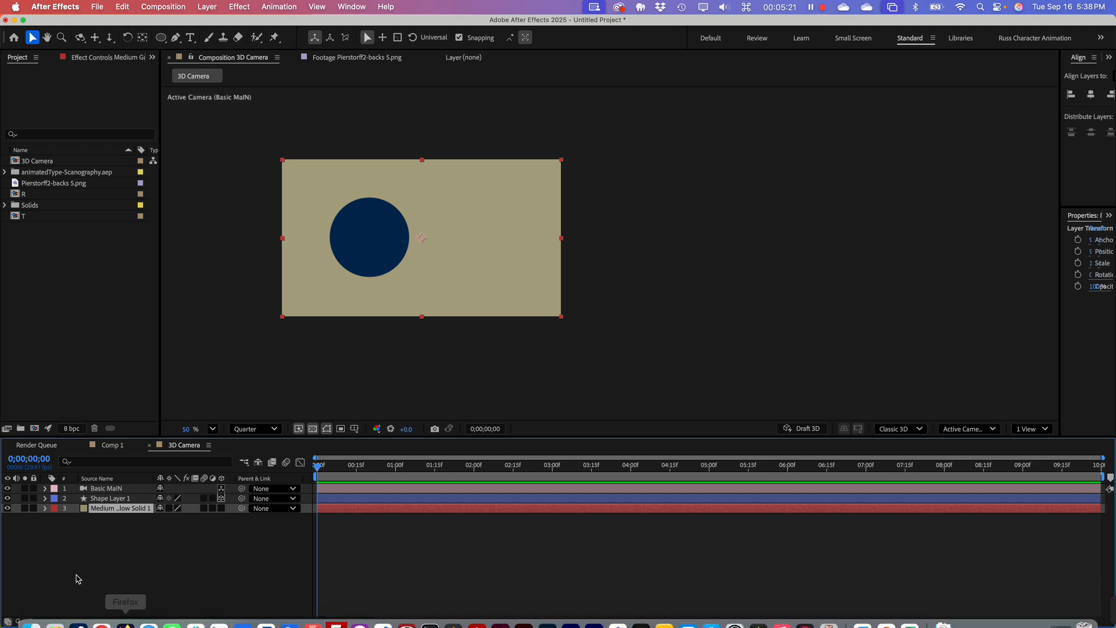
left_click(33, 508)
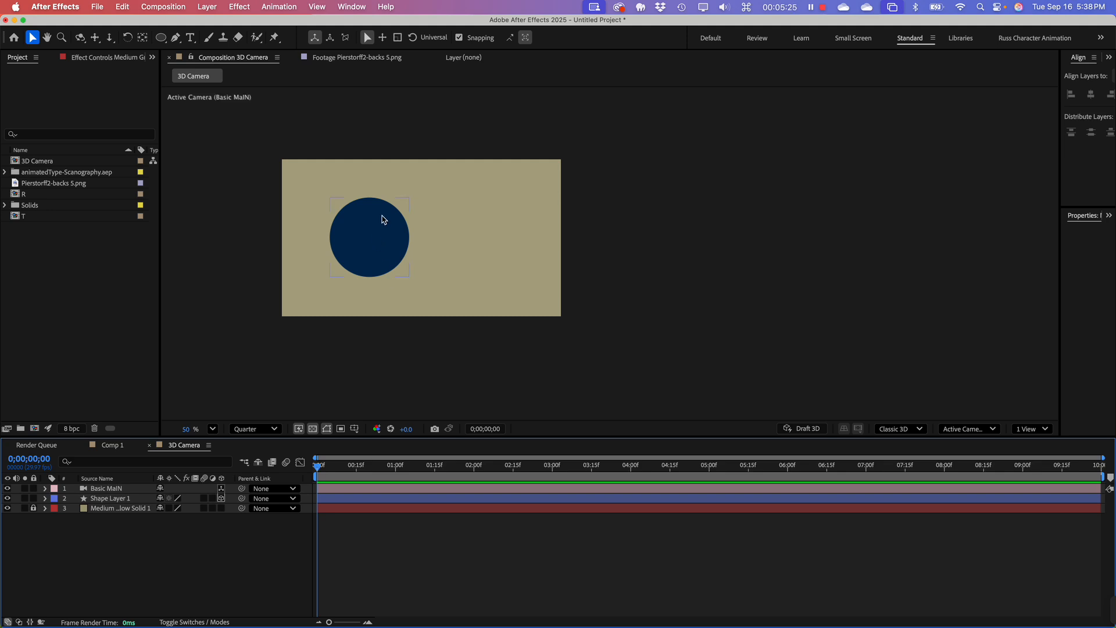
Step: Select the circle, review the available 3D renderers, keep Classic 3D, and deselect the circle
left_click(383, 220)
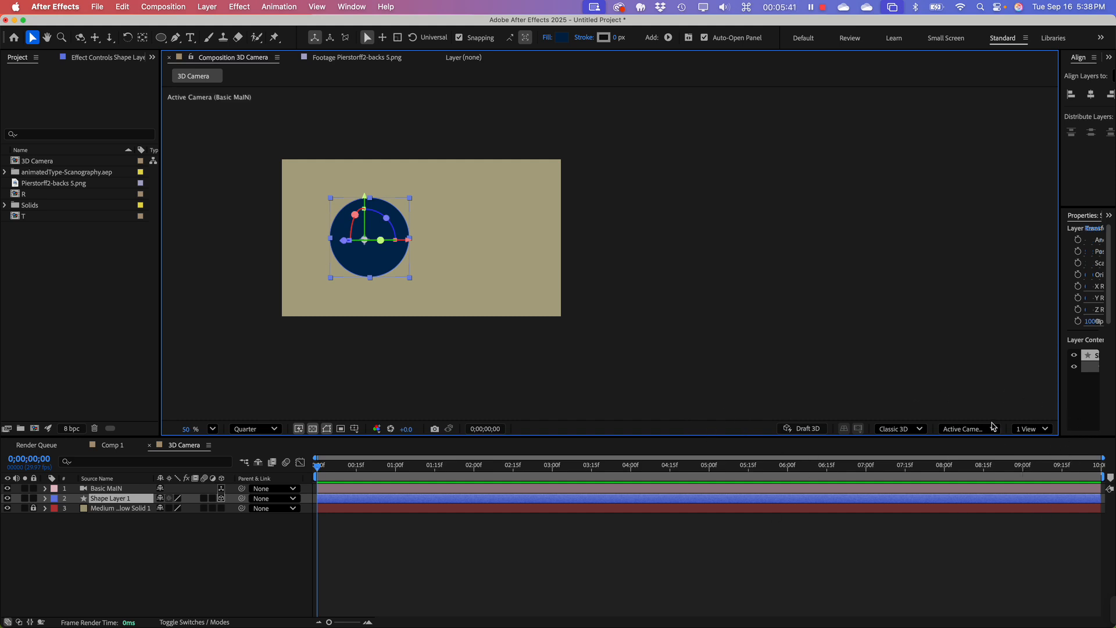
left_click(900, 429)
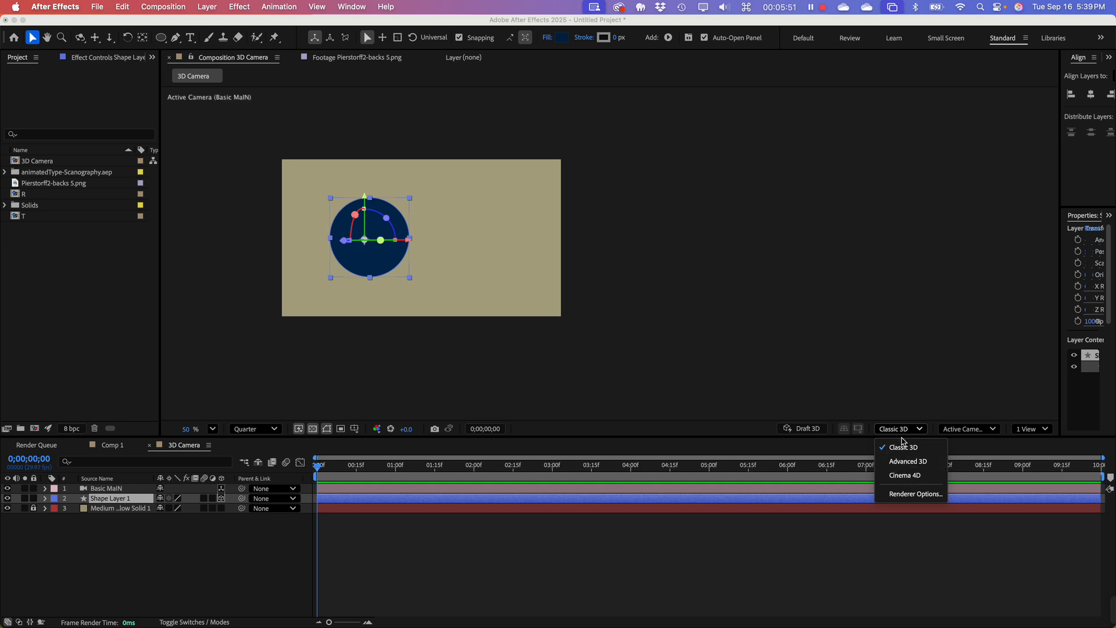
left_click(913, 448)
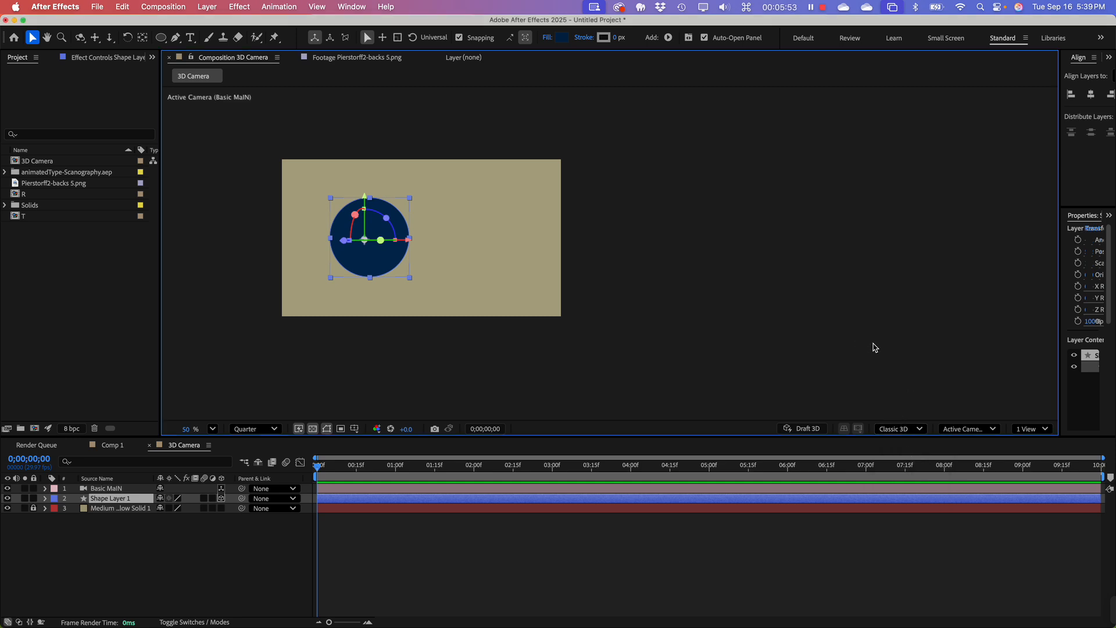
left_click(905, 349)
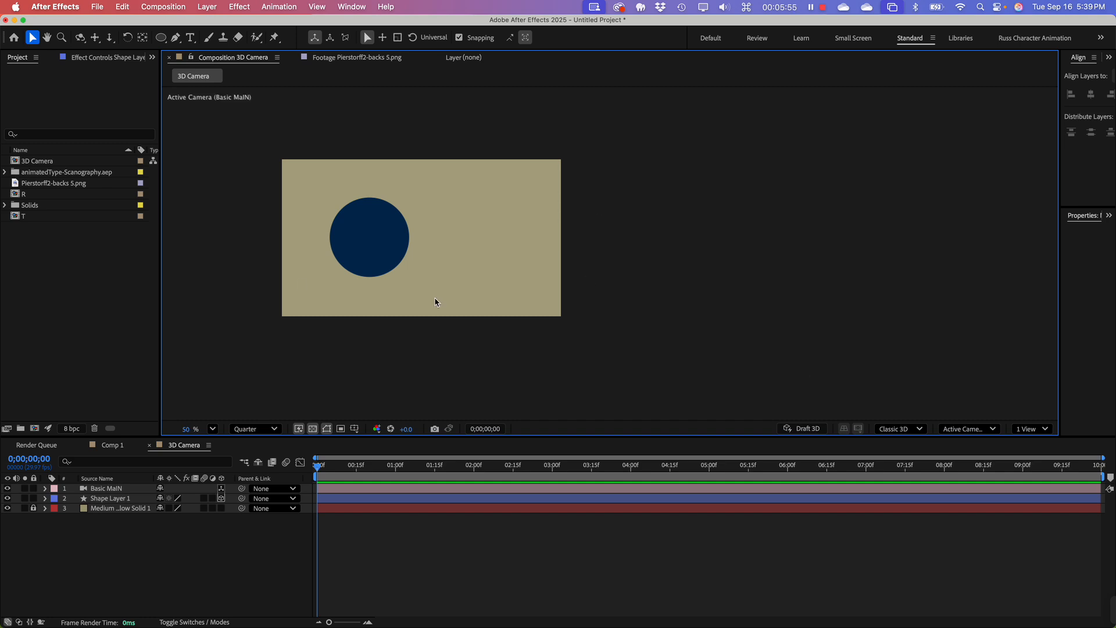
Step: Look at the composition from the Top view with Shape Layer 1 selected, and return to Active Camera (Basic MaIN)
left_click(970, 432)
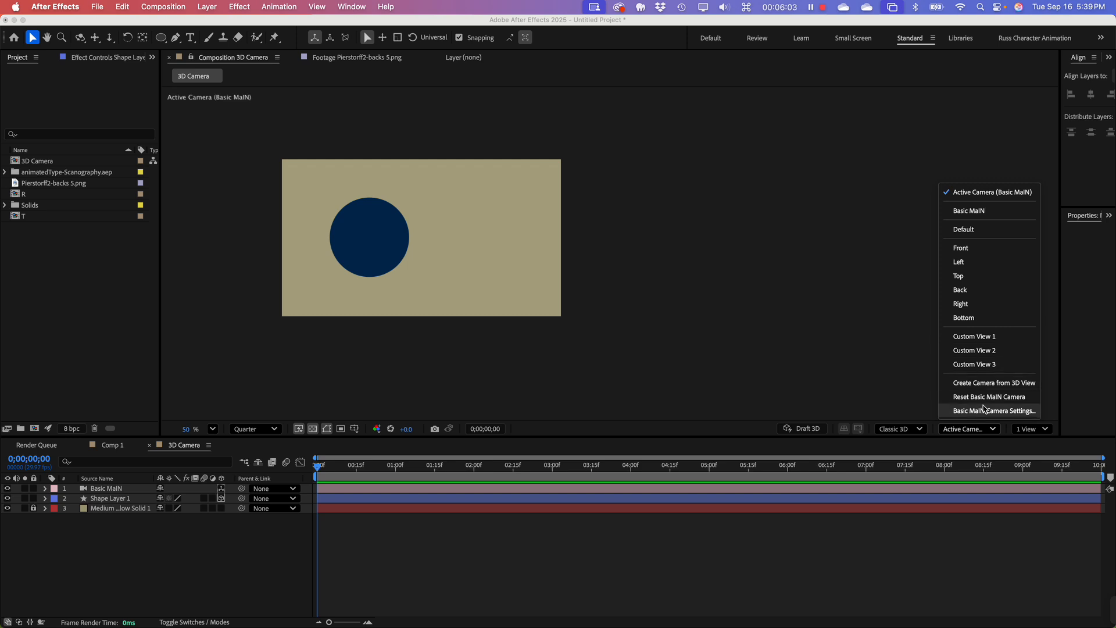
left_click(965, 278)
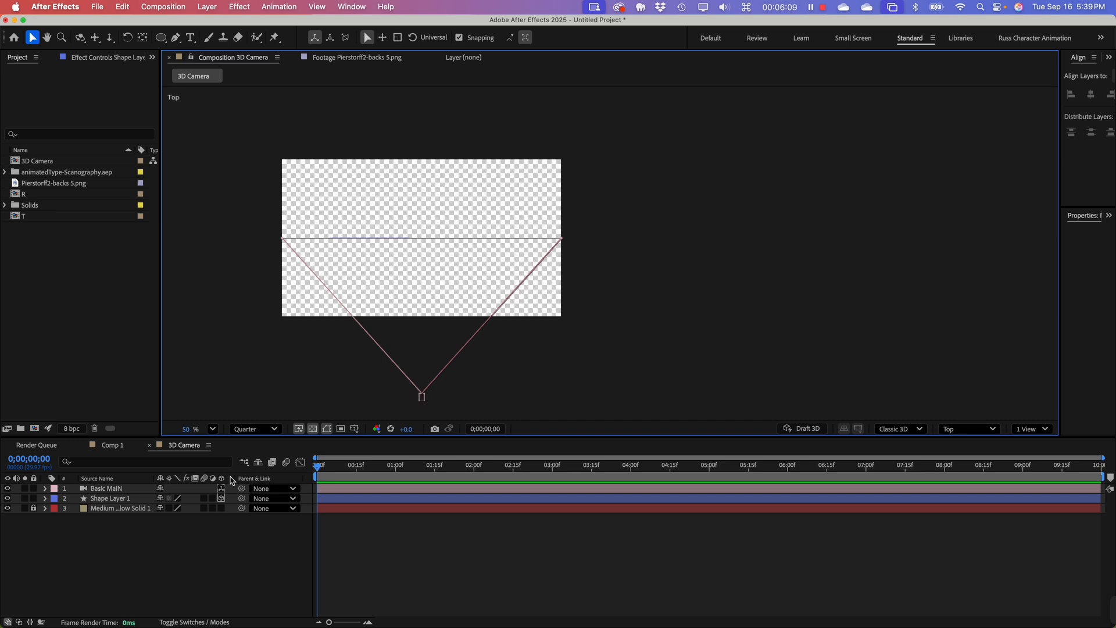
left_click(108, 499)
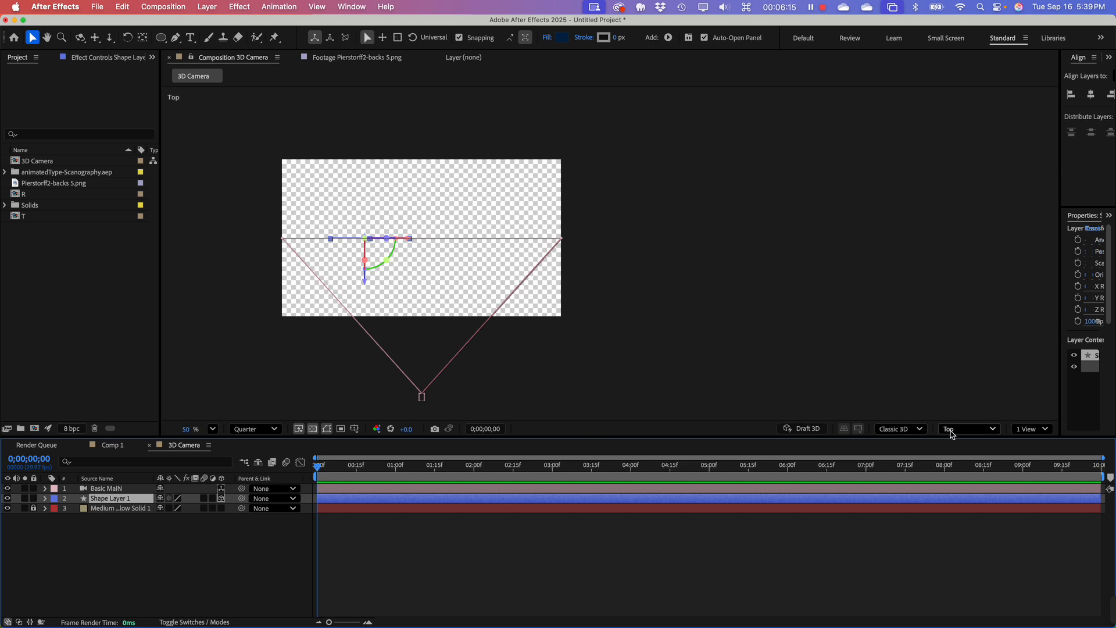
left_click(980, 434)
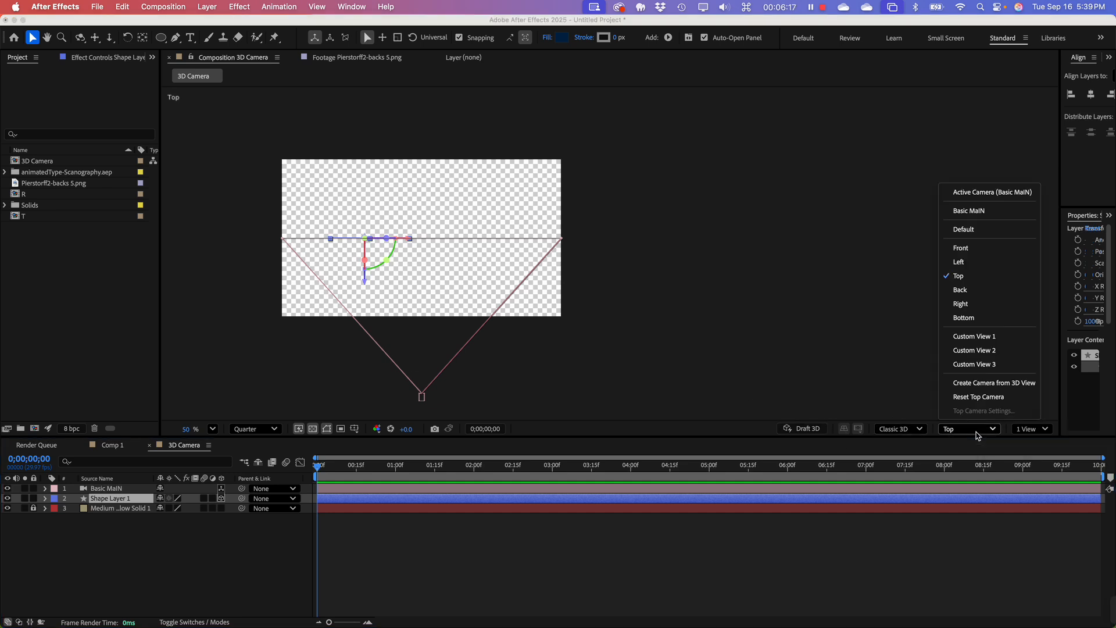
left_click(975, 193)
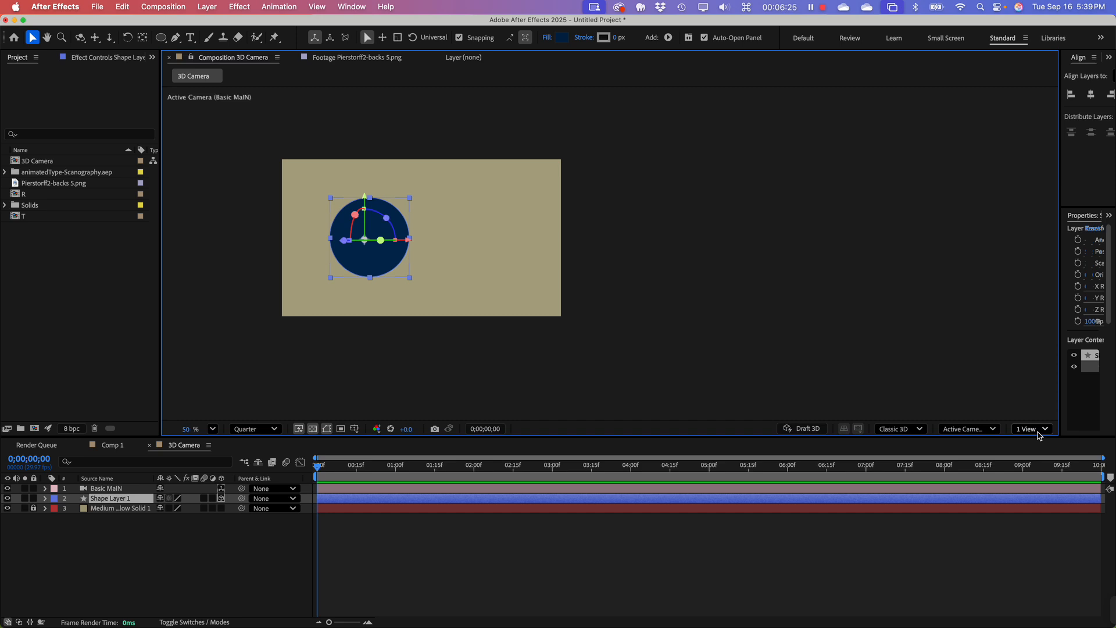
Step: Show the composition in a 4 Views layout and deselect Shape Layer 1
left_click(1039, 431)
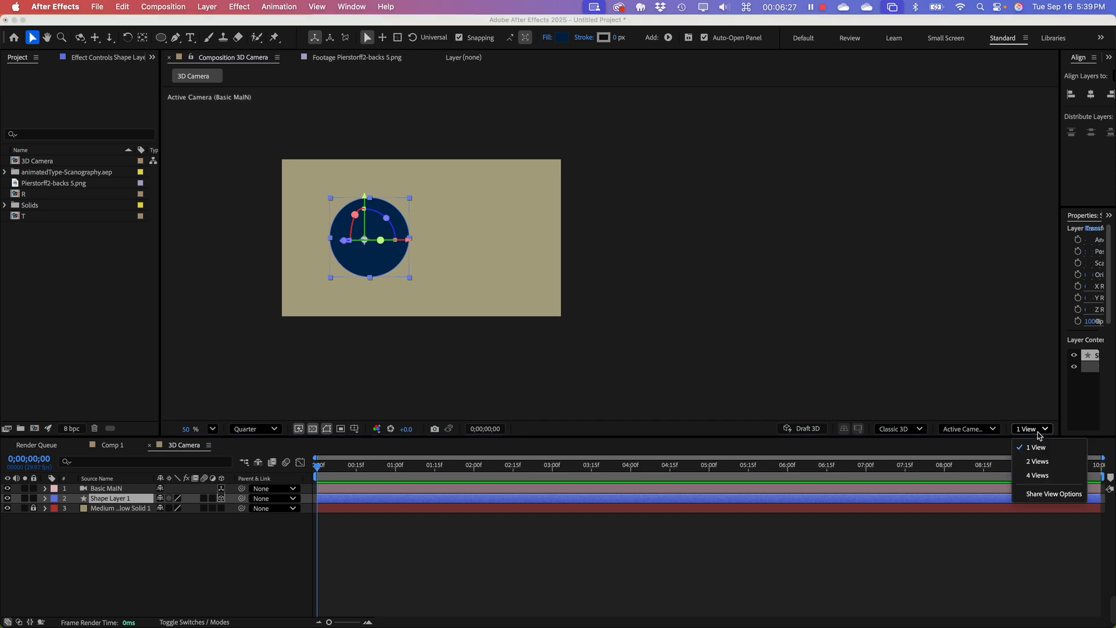
left_click(1040, 476)
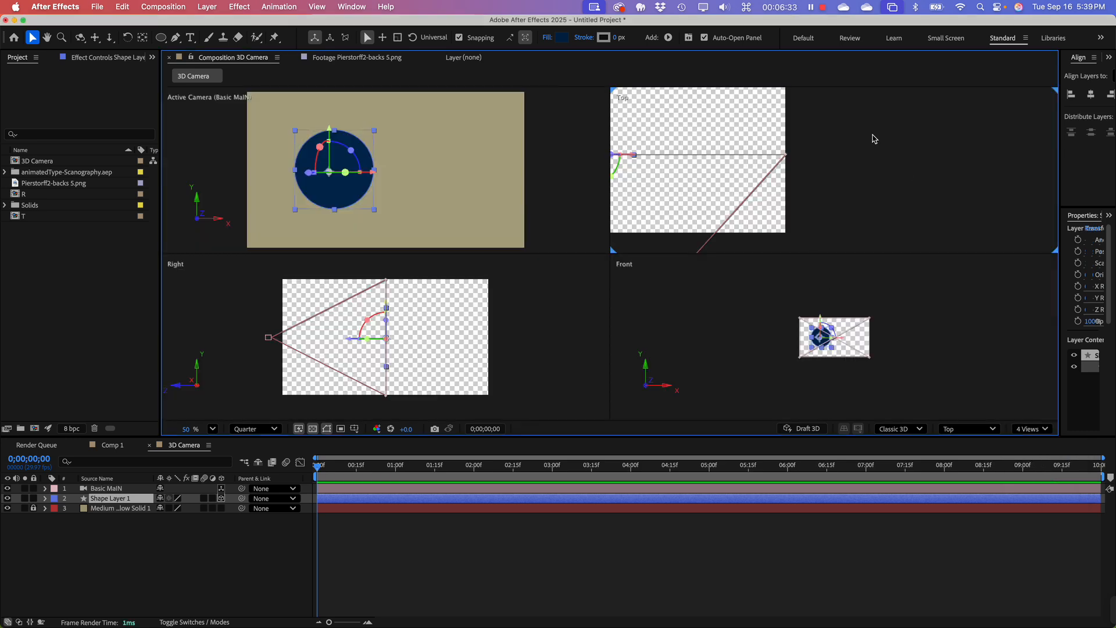
left_click(816, 154)
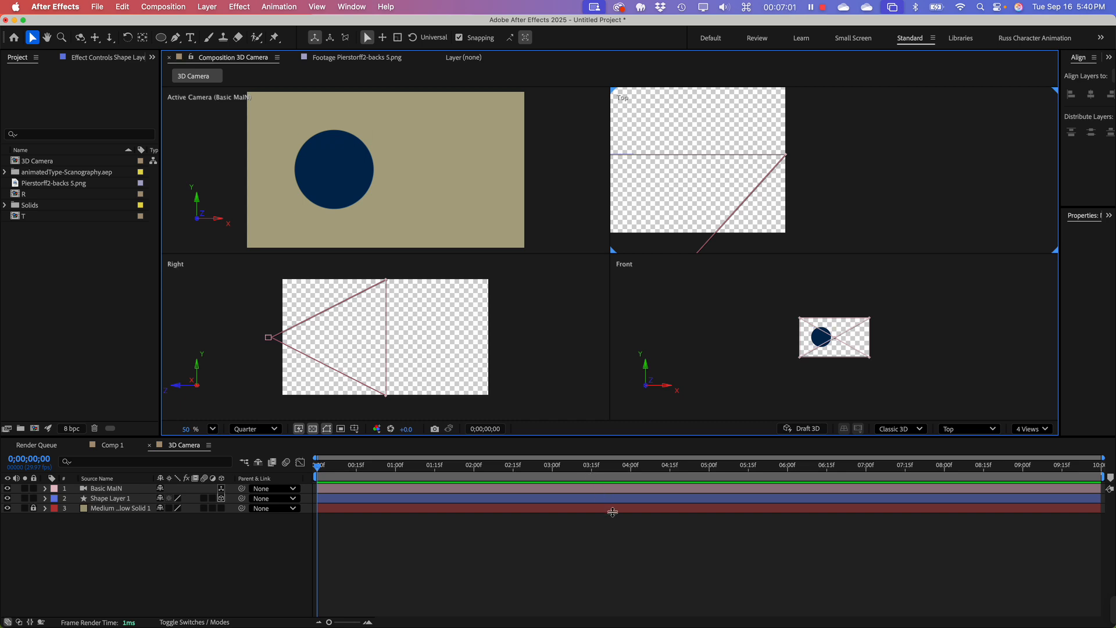
Step: Change the viewer layout to 2 Views and center the camera's full field of view in the Top view
left_click(1038, 430)
left_click(1043, 463)
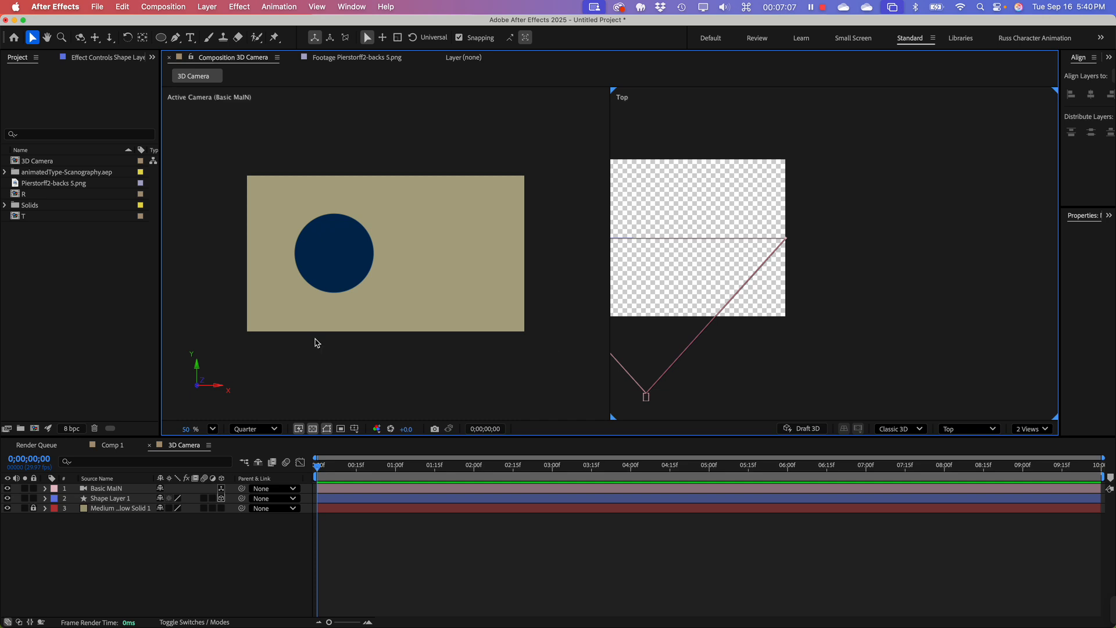
key("space")
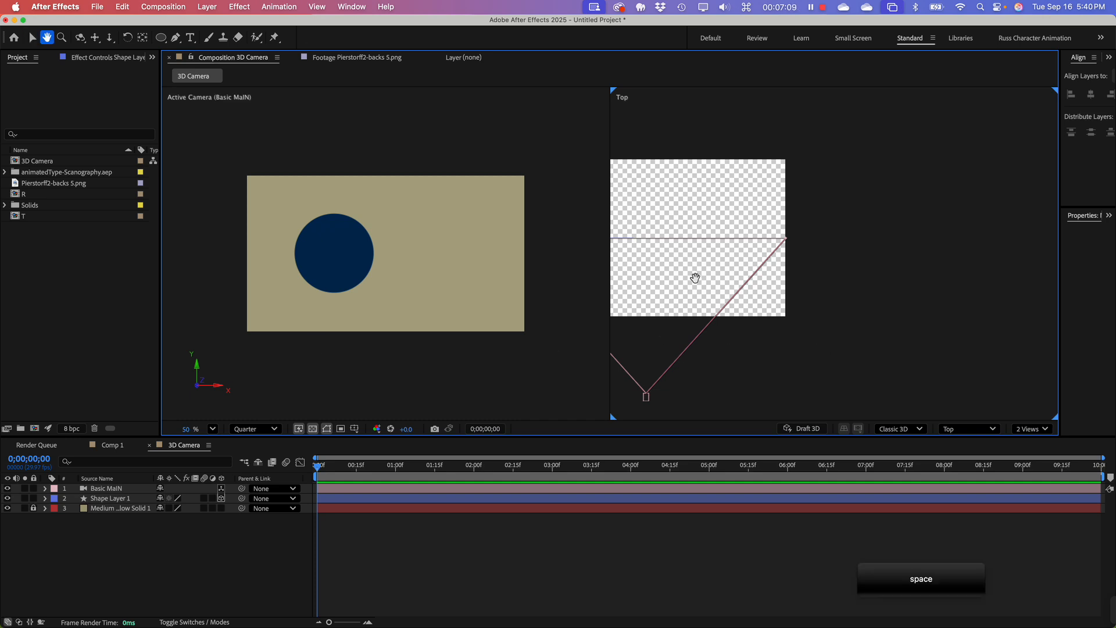
left_click_drag(693, 279, 857, 262)
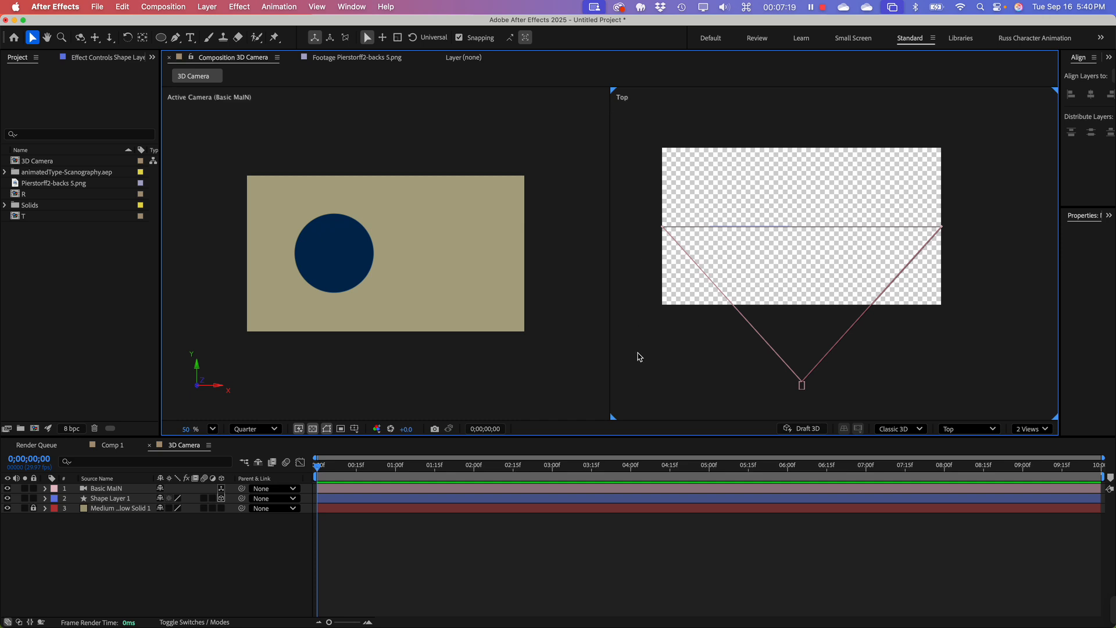
Step: Look at the scene from the Front in the second view, and return that view to Top
left_click(981, 435)
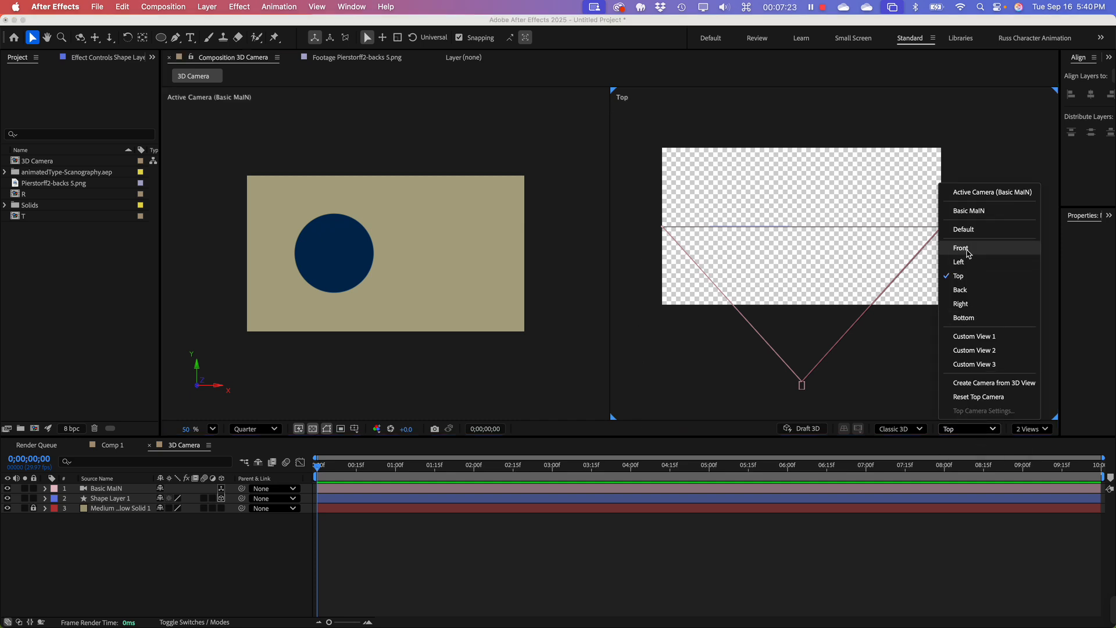
left_click(963, 248)
left_click(965, 434)
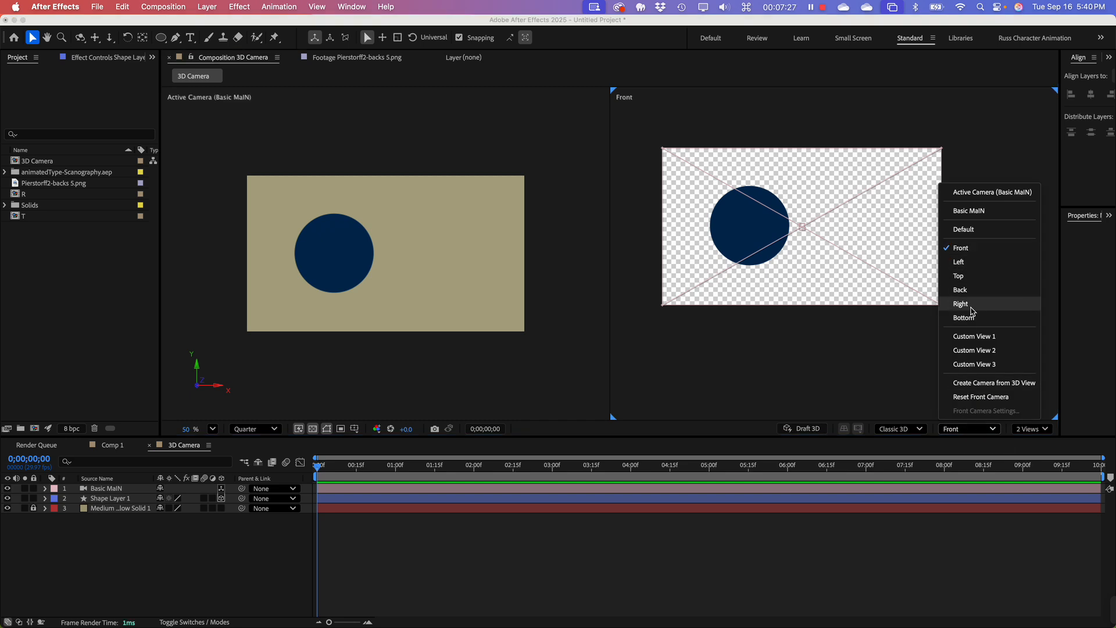
left_click(965, 277)
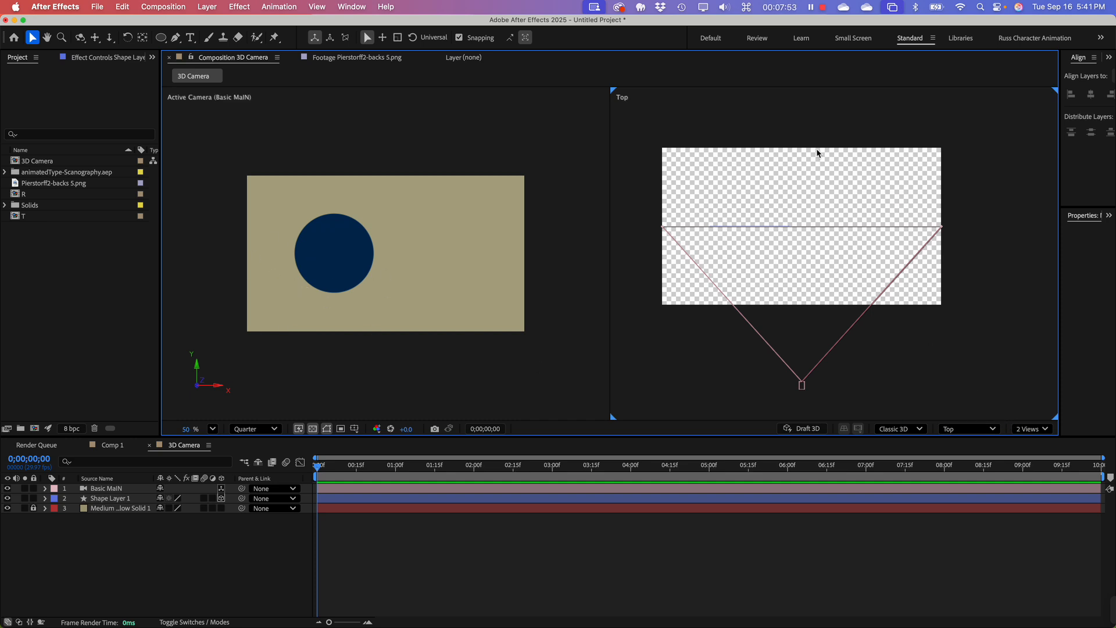
Step: Fit the Top view with more room around the camera and preview the composition, stopping at 0;00;02;06
scroll(763, 231, "down", 1)
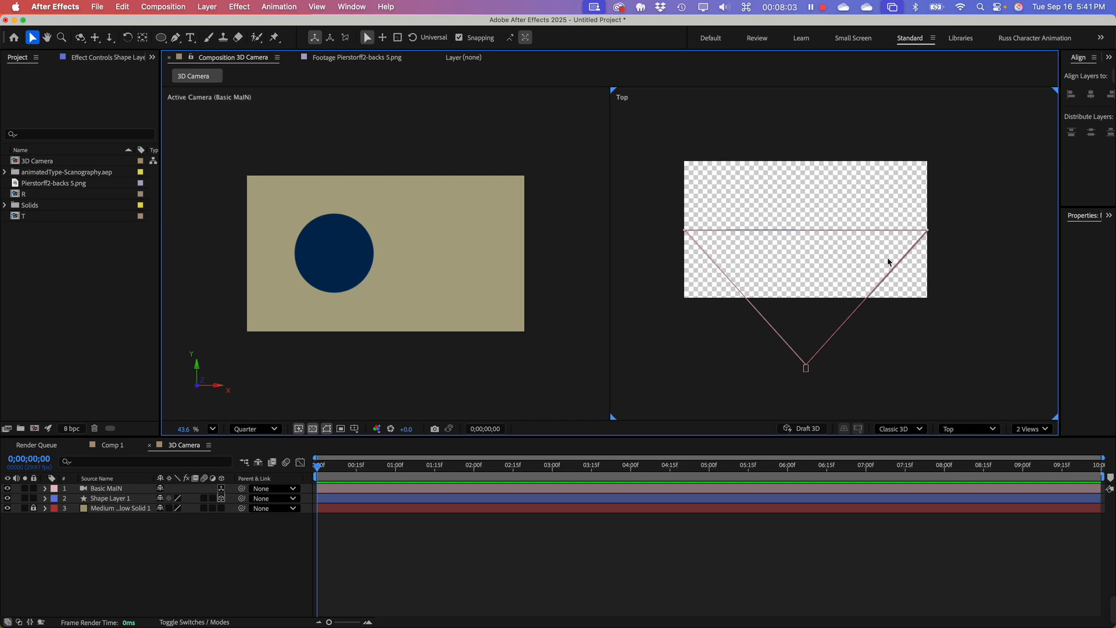
key("space")
left_click_drag(788, 259, 807, 268)
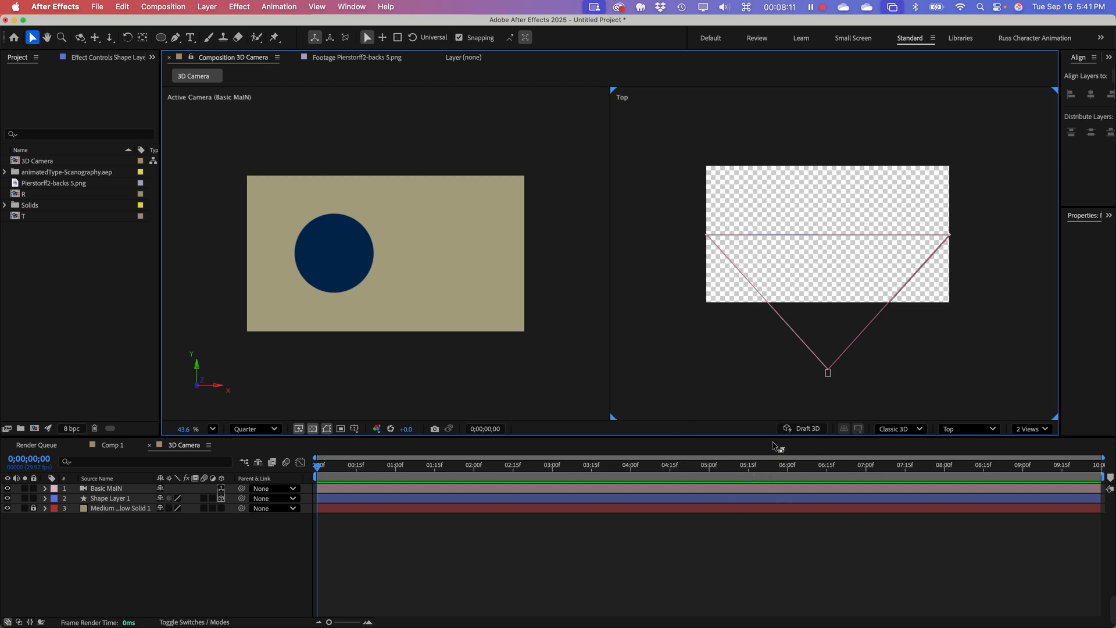
key("space")
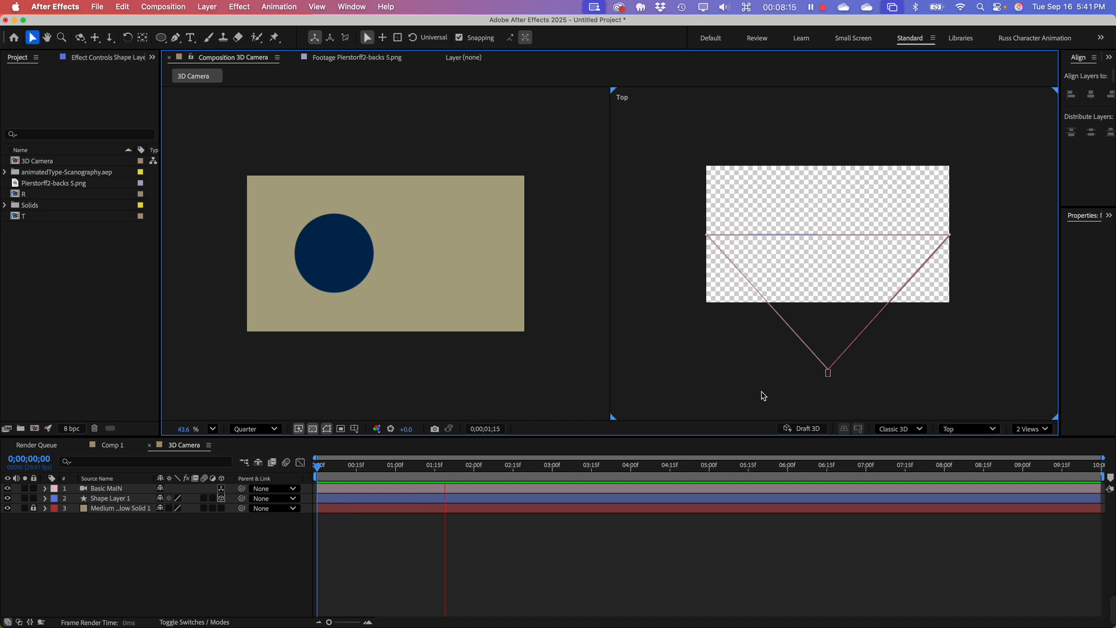
key("space")
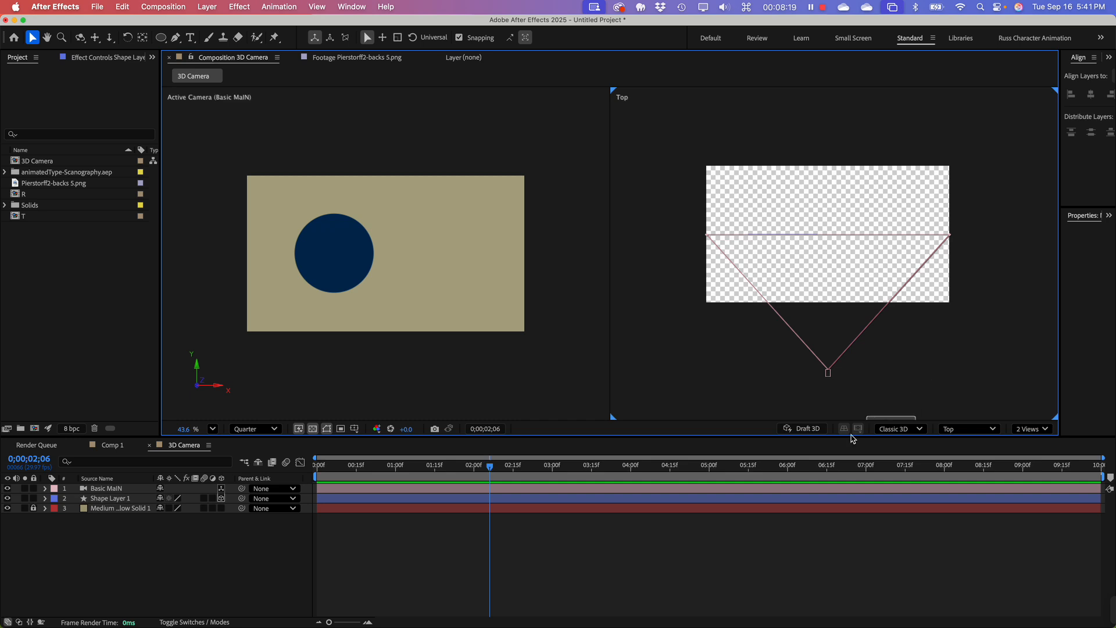
Step: Keep the Classic 3D renderer and turn on Draft 3D for the Top view
left_click(914, 431)
left_click(924, 400)
left_click(803, 431)
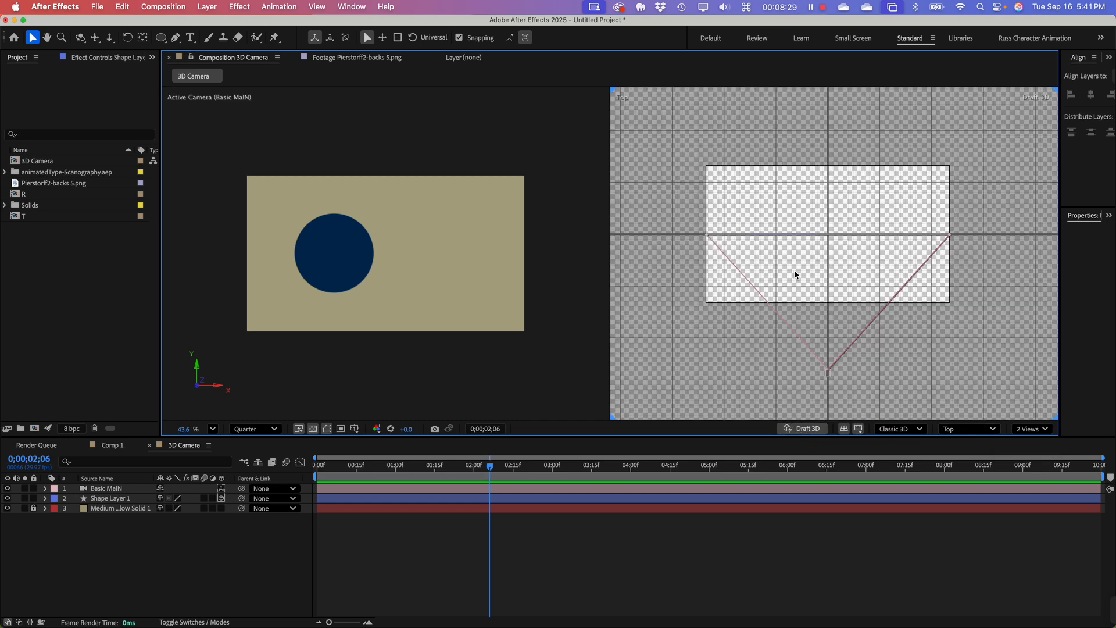
scroll(795, 272, "down", 2)
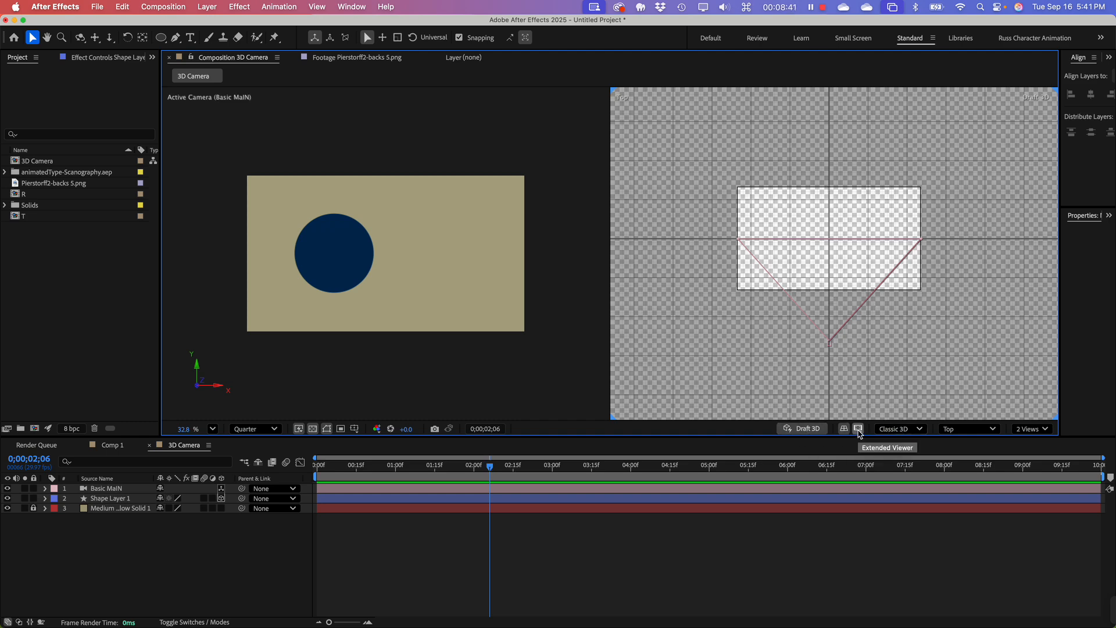
Step: Toggle the Extended Viewer and the 3D ground plane off and on, leaving only the Extended Viewer off
left_click(859, 430)
left_click(859, 430)
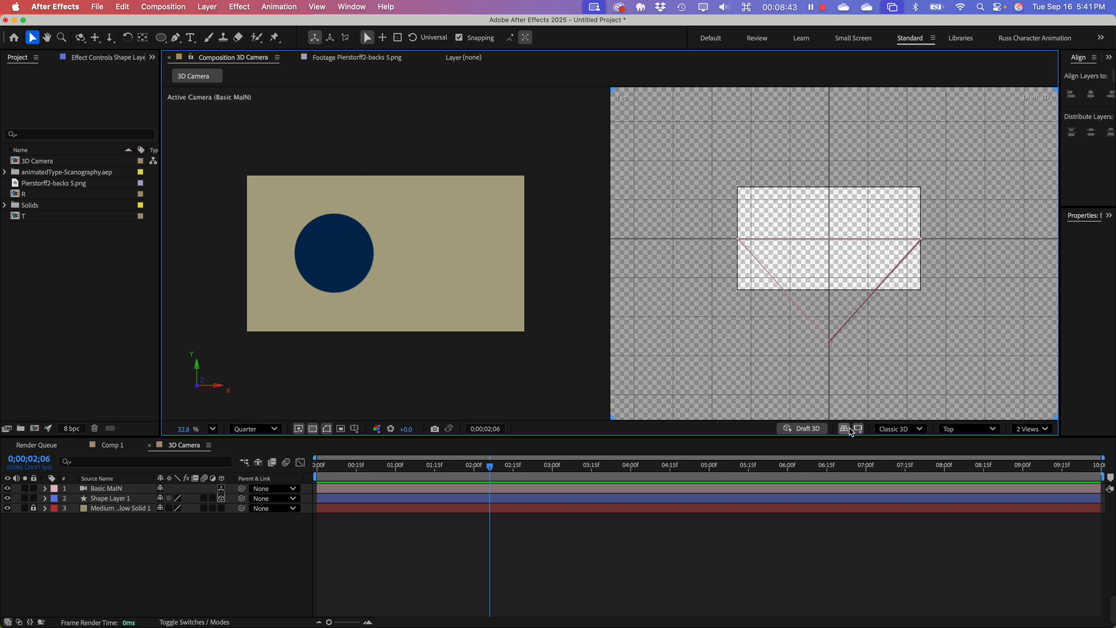
left_click(844, 430)
left_click(844, 431)
left_click(859, 430)
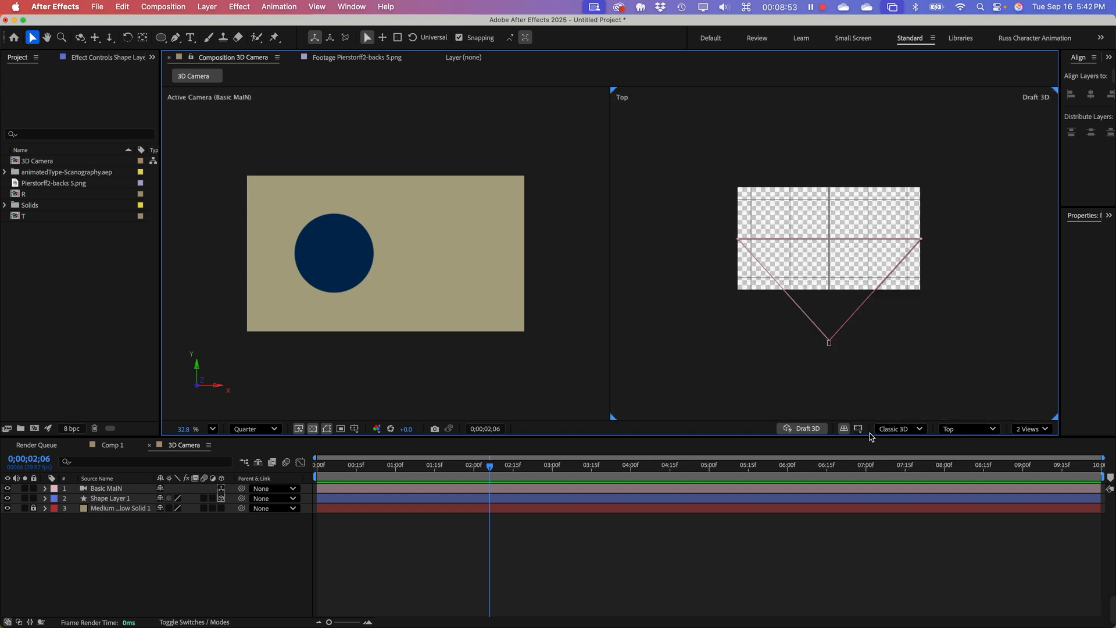
Step: Review the 3D renderer choices without changing them, and turn off Draft 3D
left_click(893, 430)
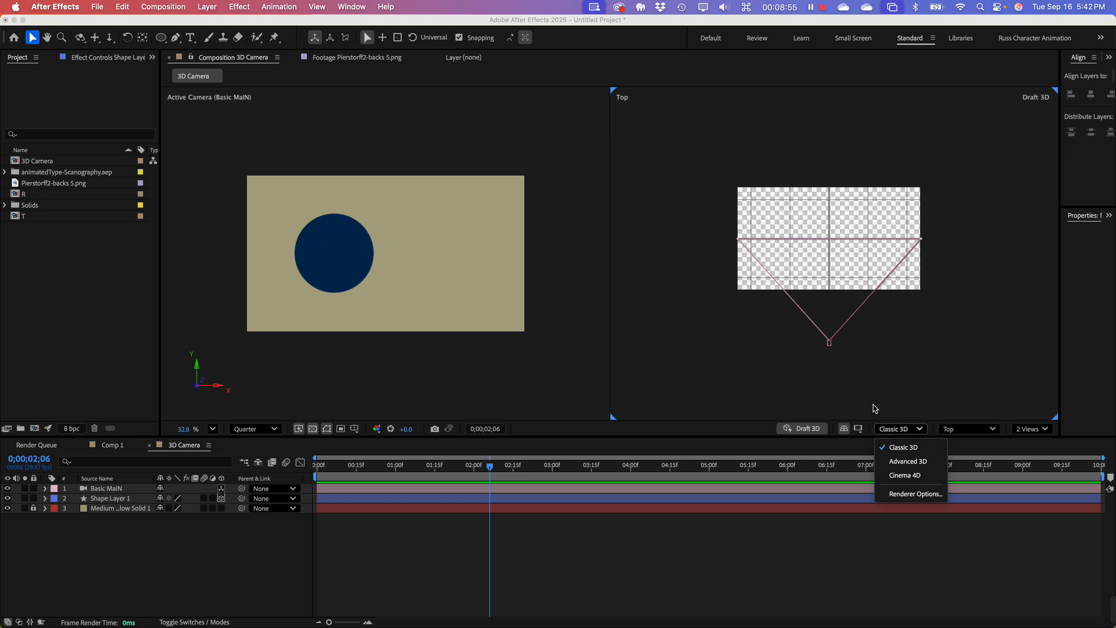
left_click(877, 410)
left_click(806, 429)
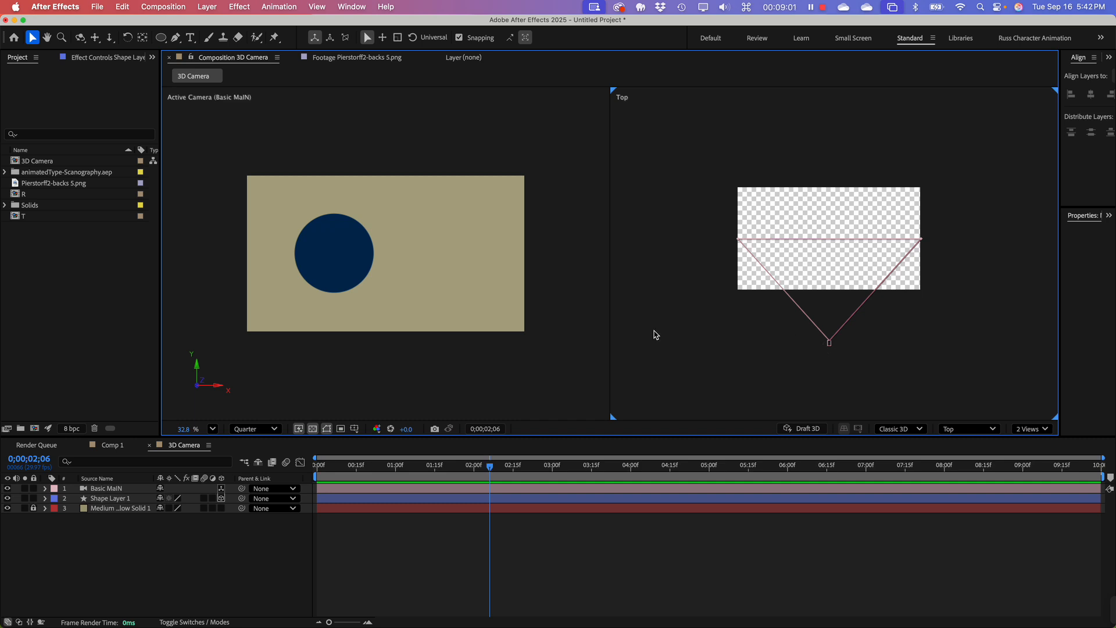
Step: Move the Shape Layer 1 circle along X toward the frame's left edge and undo a trial vertical move
left_click(106, 558)
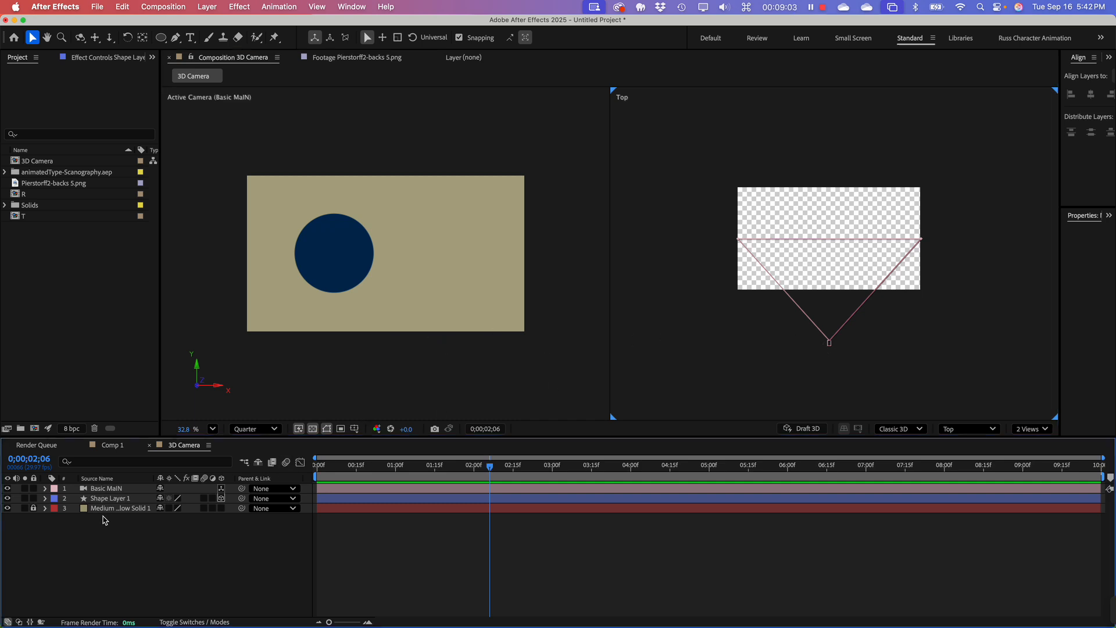
left_click(98, 499)
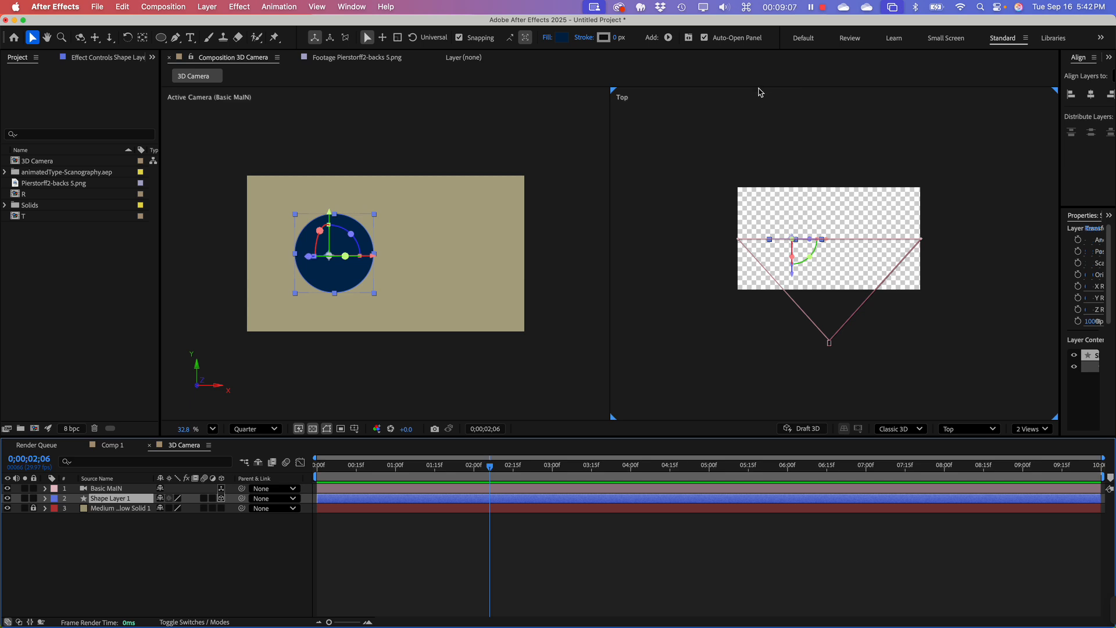
scroll(804, 211, "up", 3)
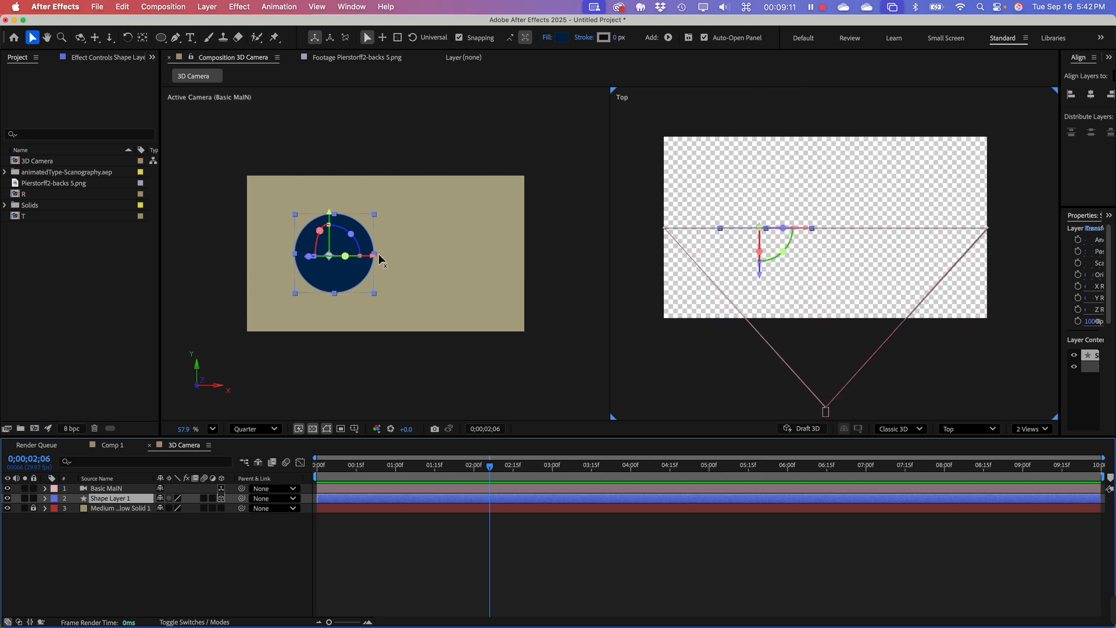
left_click_drag(377, 263, 351, 263)
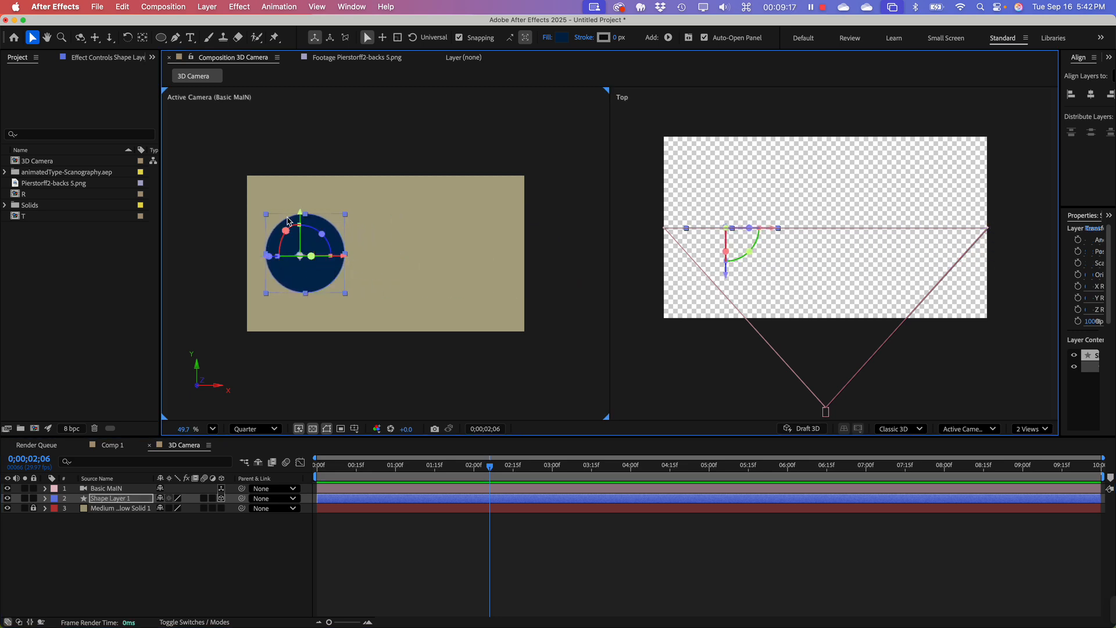
mouse_move(301, 230)
left_mouse_down()
mouse_move(295, 201)
mouse_move(297, 298)
mouse_move(297, 220)
left_mouse_up()
key("super+z")
Step: Move the circle backward and forward along Z in the Top view, ending on the camera's focal plane line
mouse_move(267, 255)
left_mouse_down()
mouse_move(278, 260)
mouse_move(185, 265)
mouse_move(259, 266)
left_mouse_up()
left_click_drag(727, 280, 801, 230)
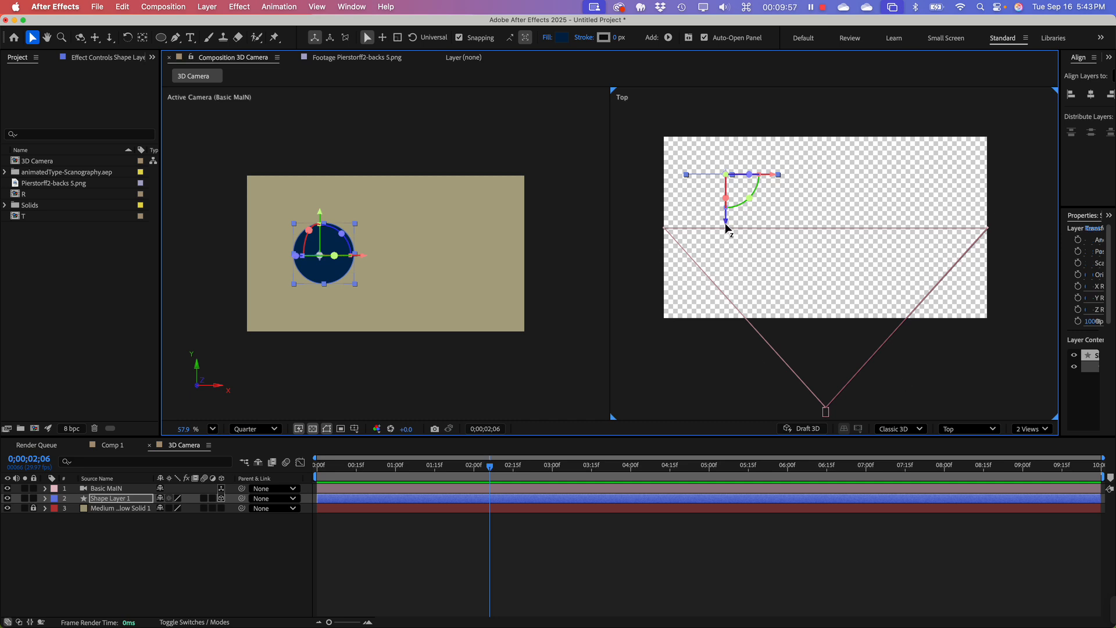
left_click_drag(727, 224, 715, 286)
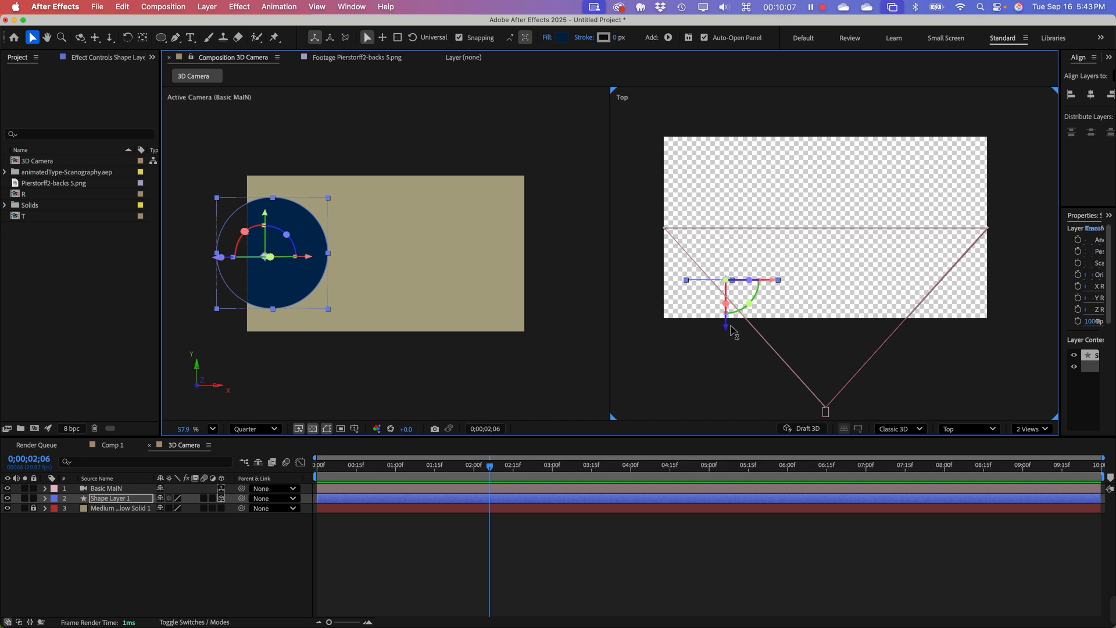
left_click_drag(726, 328, 748, 186)
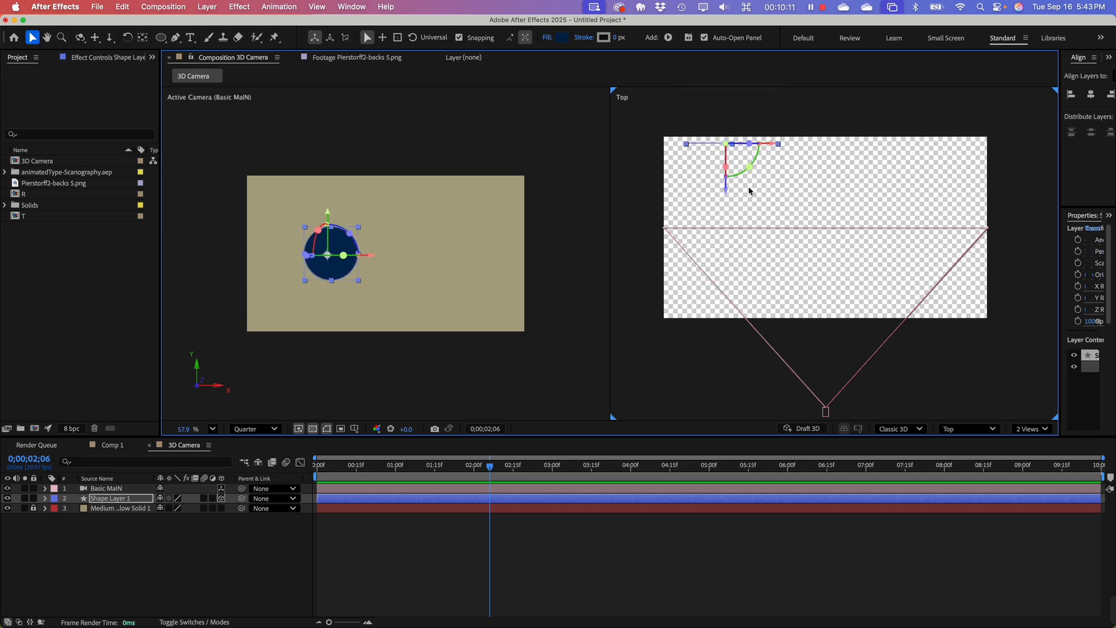
scroll(756, 209, "down", 3)
mouse_move(769, 226)
left_mouse_down()
mouse_move(770, 130)
mouse_move(766, 312)
mouse_move(776, 410)
mouse_move(785, 349)
mouse_move(789, 413)
mouse_move(828, 213)
mouse_move(799, 166)
mouse_move(806, 153)
mouse_move(791, 153)
mouse_move(778, 230)
mouse_move(788, 279)
mouse_move(792, 151)
mouse_move(796, 247)
mouse_move(810, 277)
mouse_move(803, 193)
mouse_move(773, 202)
mouse_move(764, 187)
mouse_move(774, 179)
mouse_move(769, 236)
left_mouse_up()
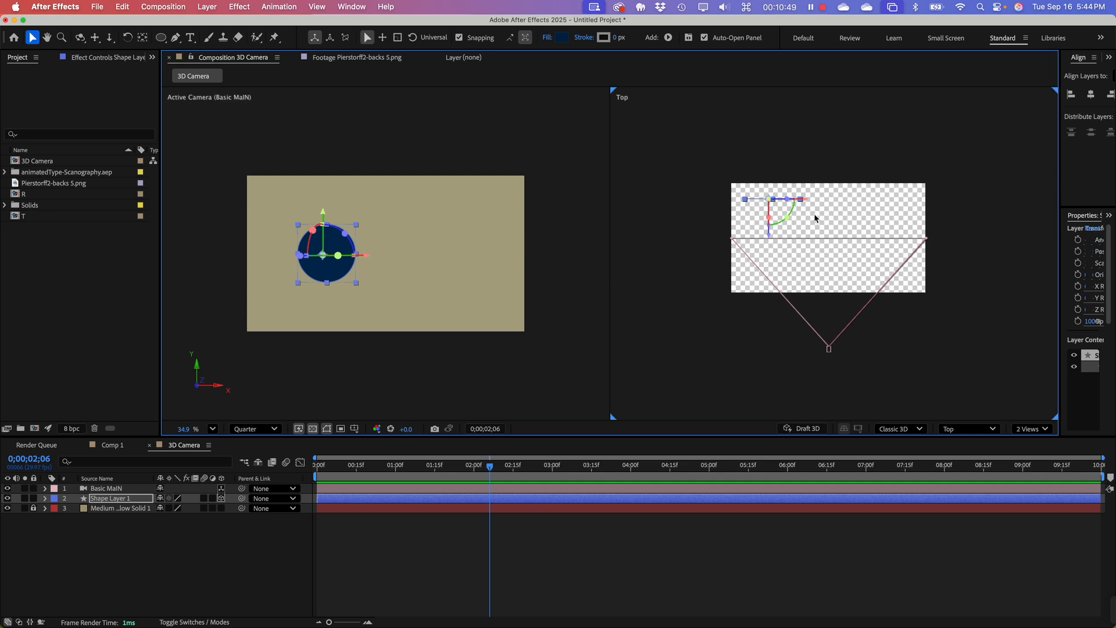
left_click_drag(769, 240, 750, 208)
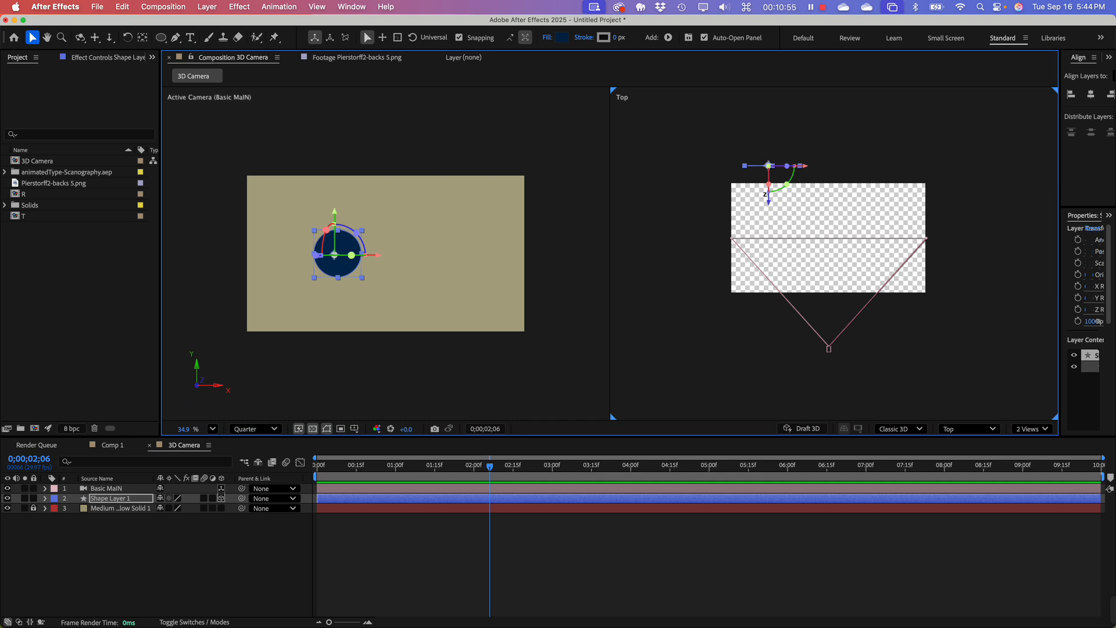
left_click_drag(769, 208, 835, 278)
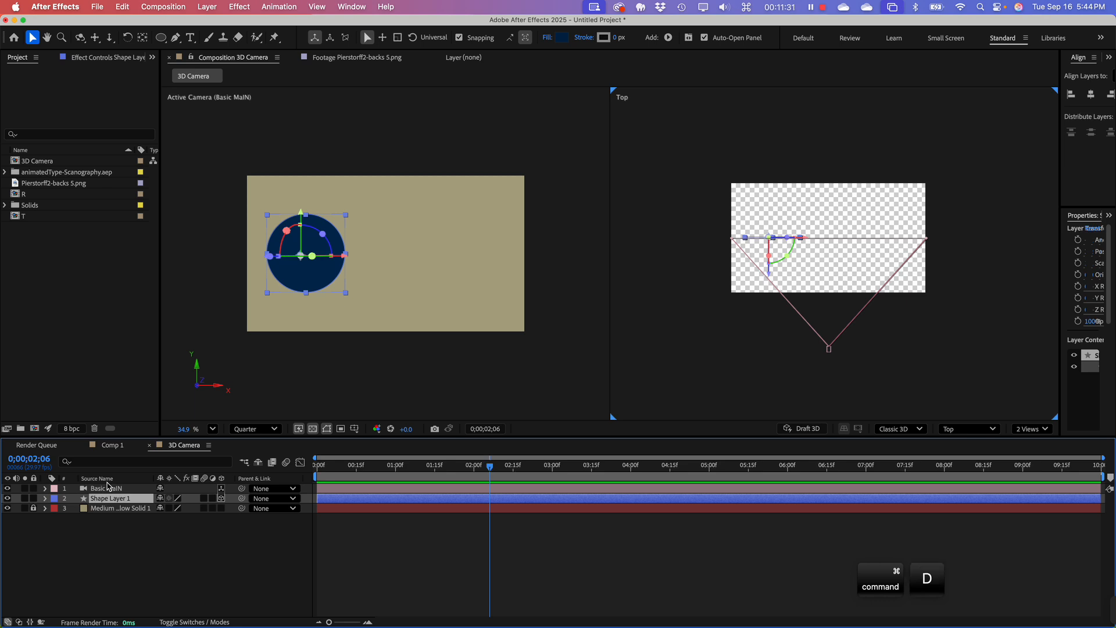
Step: Duplicate Shape Layer 1 and move the copy along X to the right side of the frame
key("super+d")
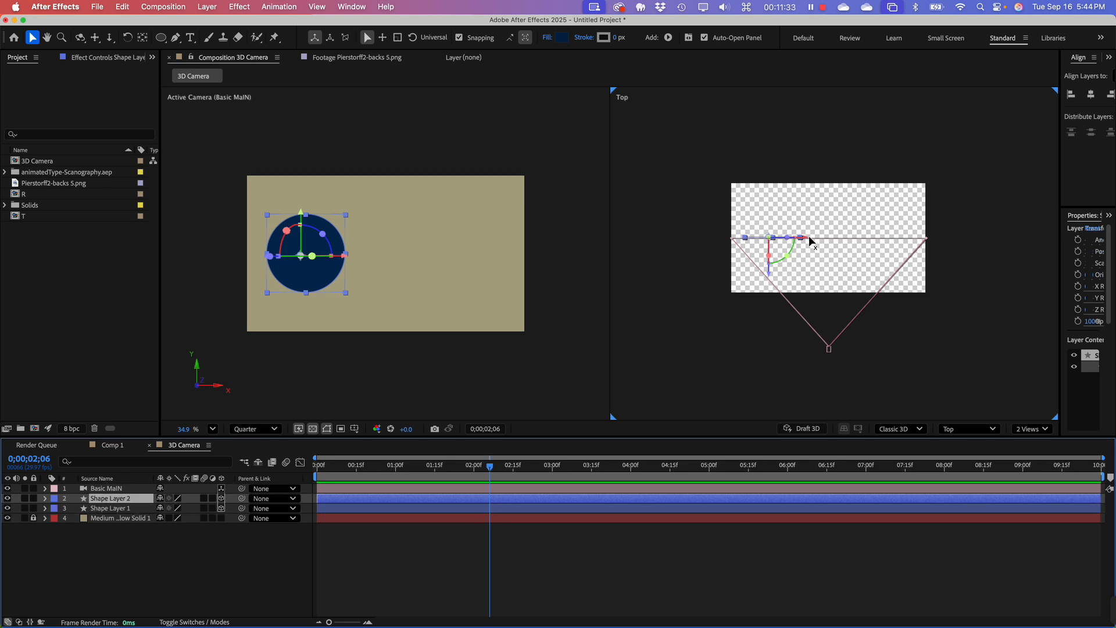
left_click_drag(811, 239, 924, 245)
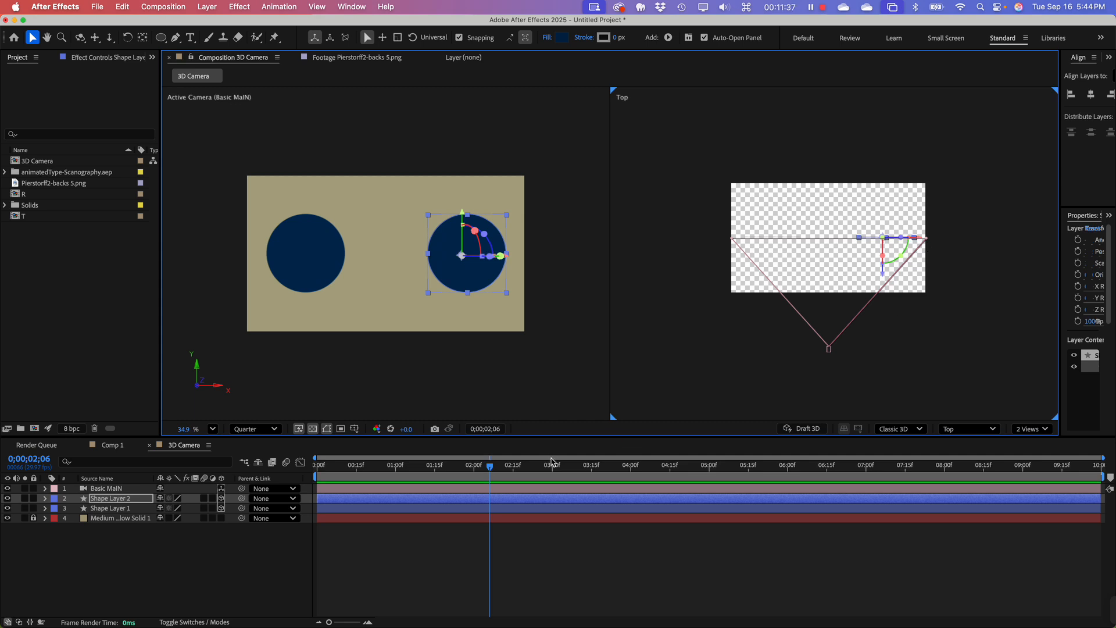
left_click(698, 366)
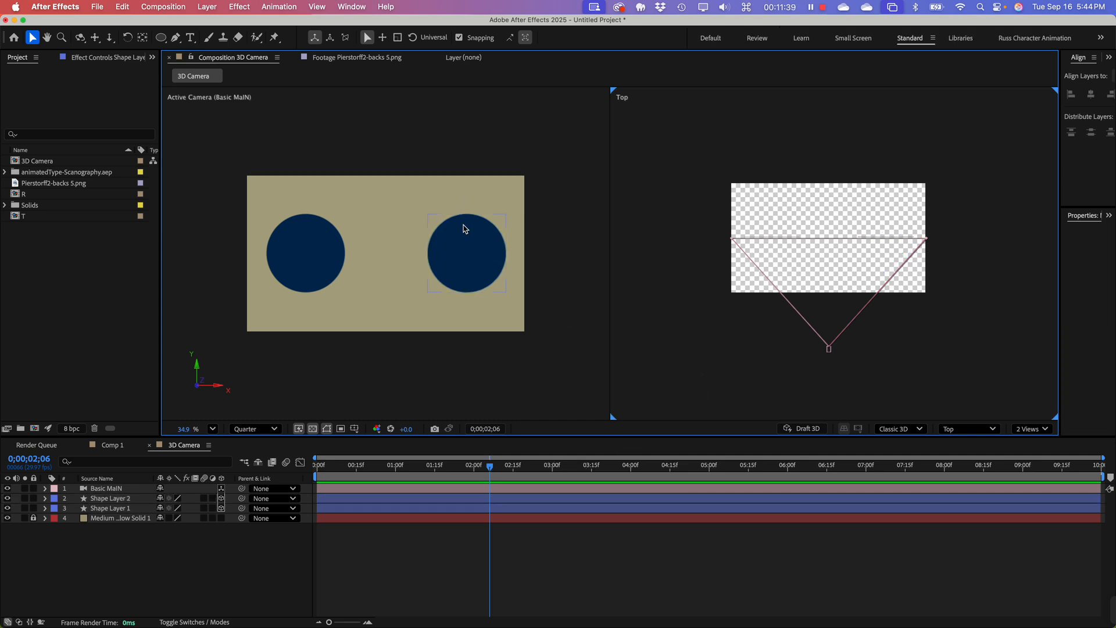
Step: Move the Basic MaIN camera slightly forward along Z in the Top view
left_click(109, 489)
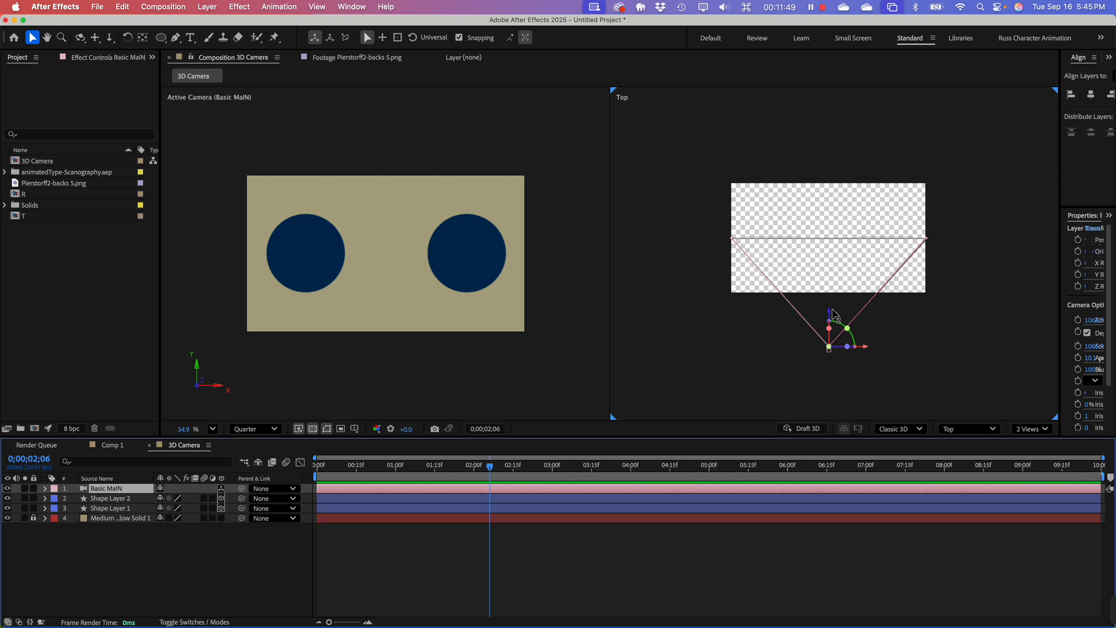
mouse_move(831, 310)
left_mouse_down()
mouse_move(822, 205)
mouse_move(830, 323)
mouse_move(823, 148)
mouse_move(835, 384)
mouse_move(836, 312)
left_mouse_up()
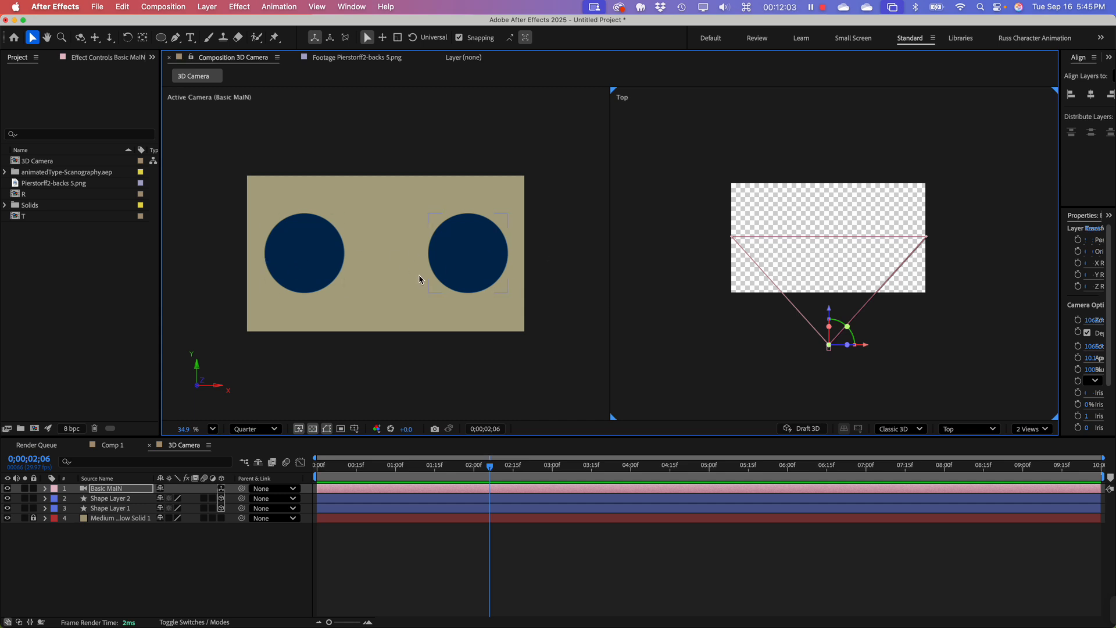
left_click(158, 588)
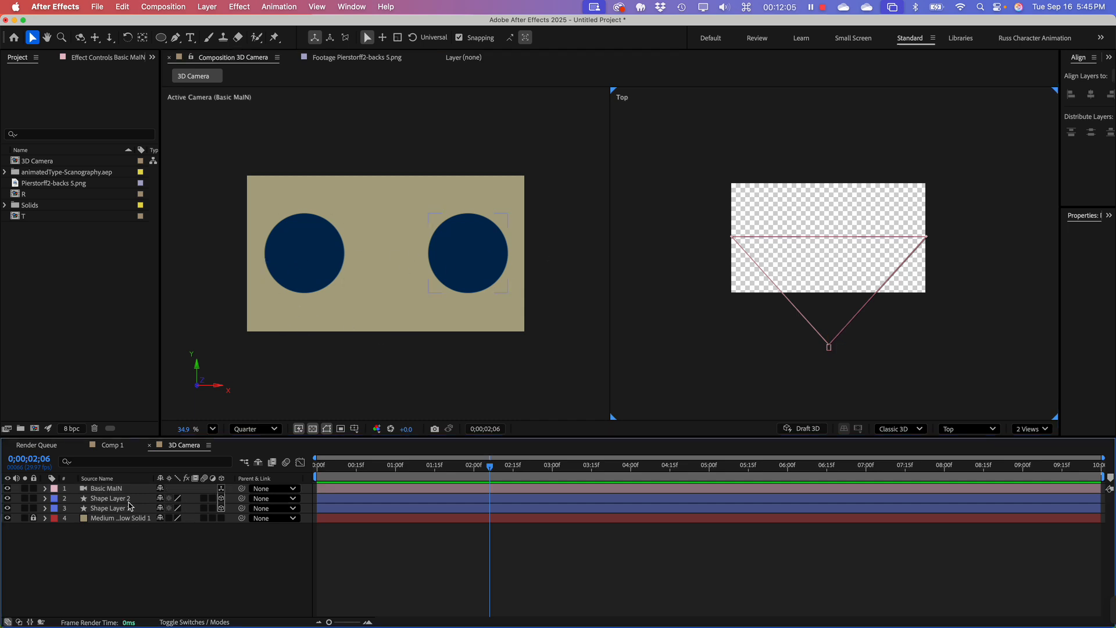
Step: Expand the Basic MaIN layer's Camera Options and enlarge the timeline area to show all of them
left_click(110, 489)
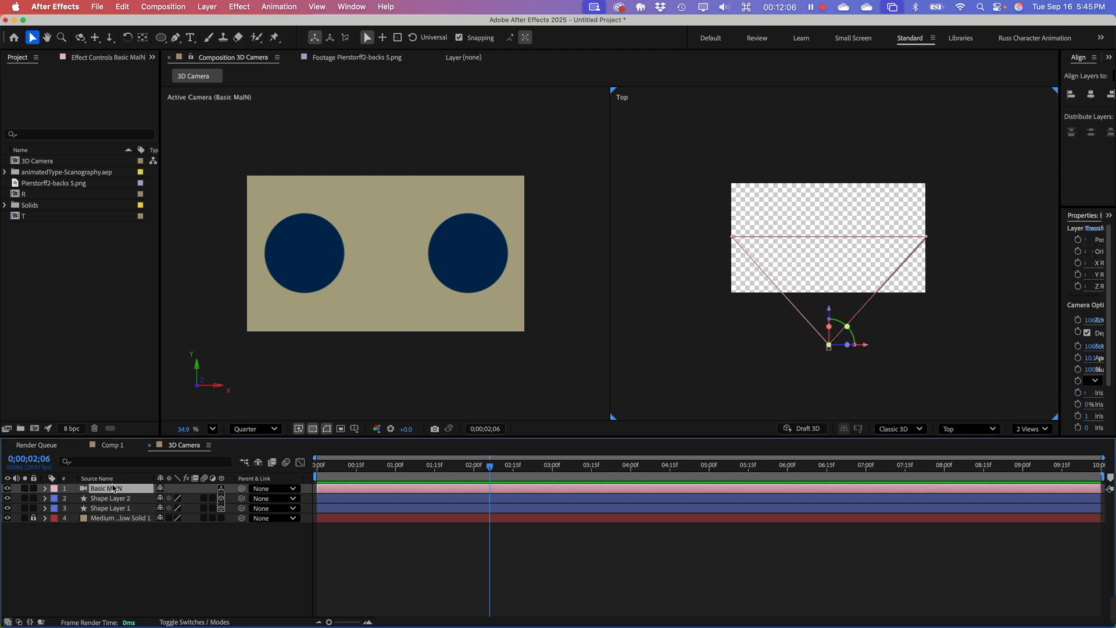
left_click(45, 489)
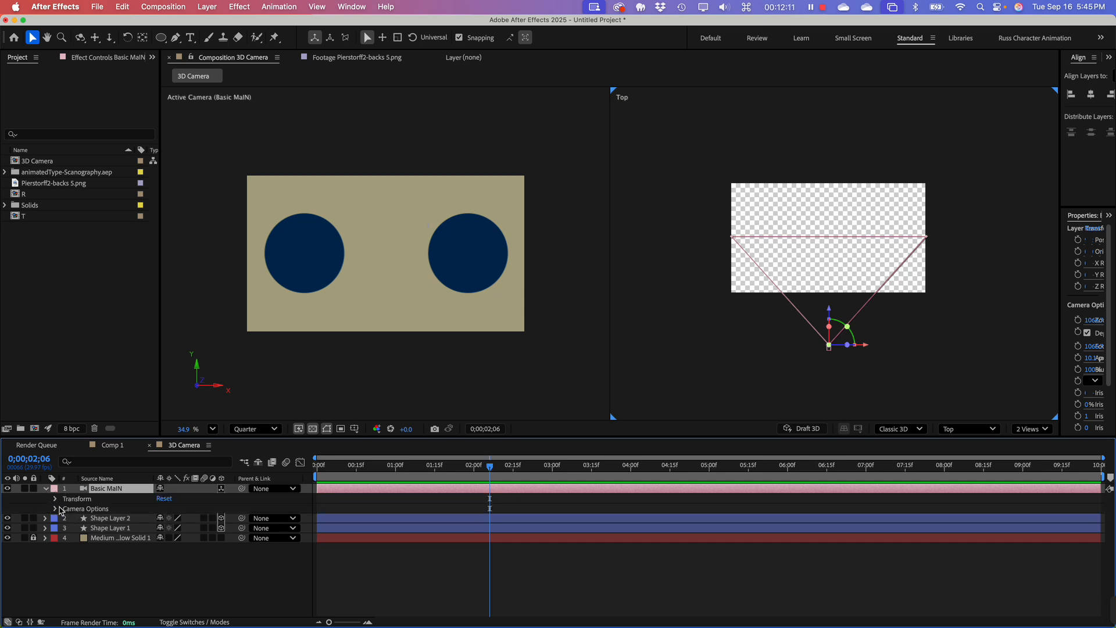
left_click(56, 510)
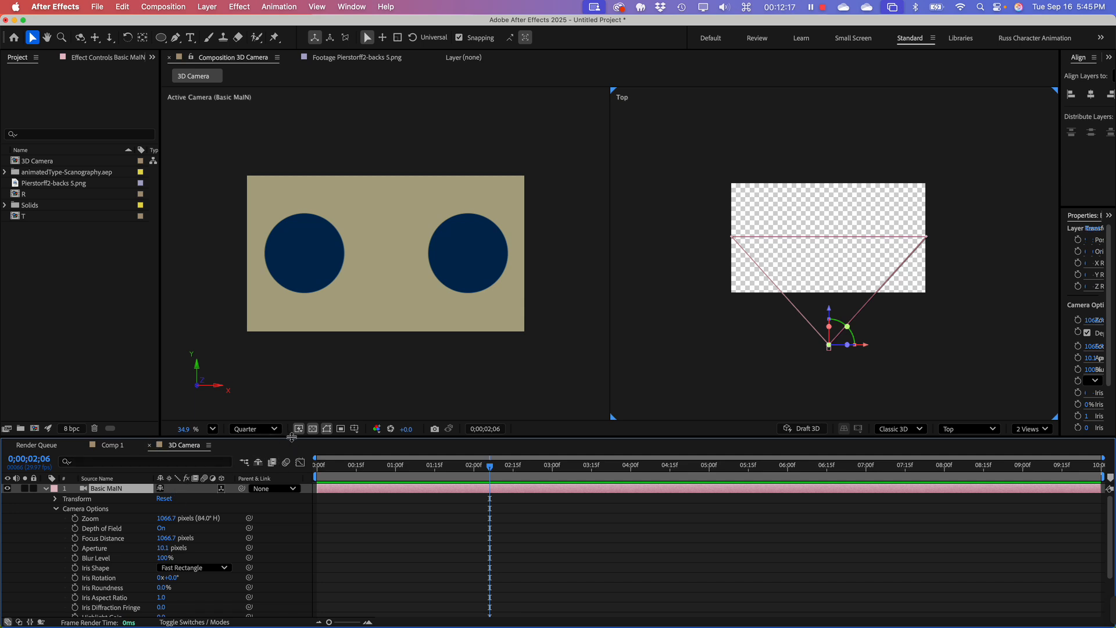
left_click_drag(292, 438, 290, 366)
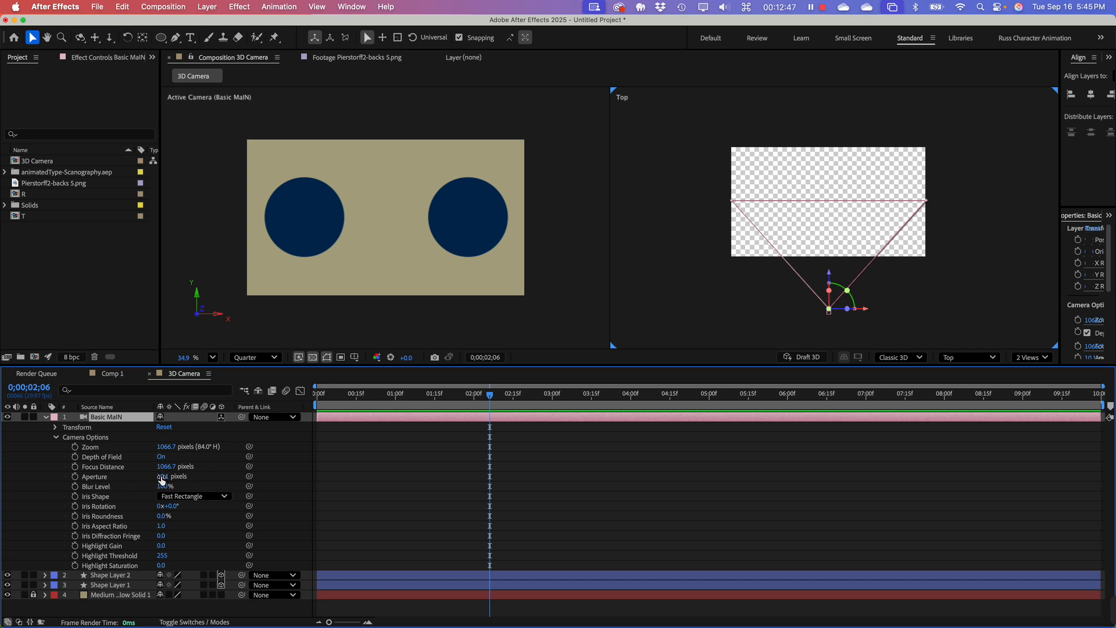
Step: Increase the camera's Aperture to 1530.1 pixels
left_click(163, 476)
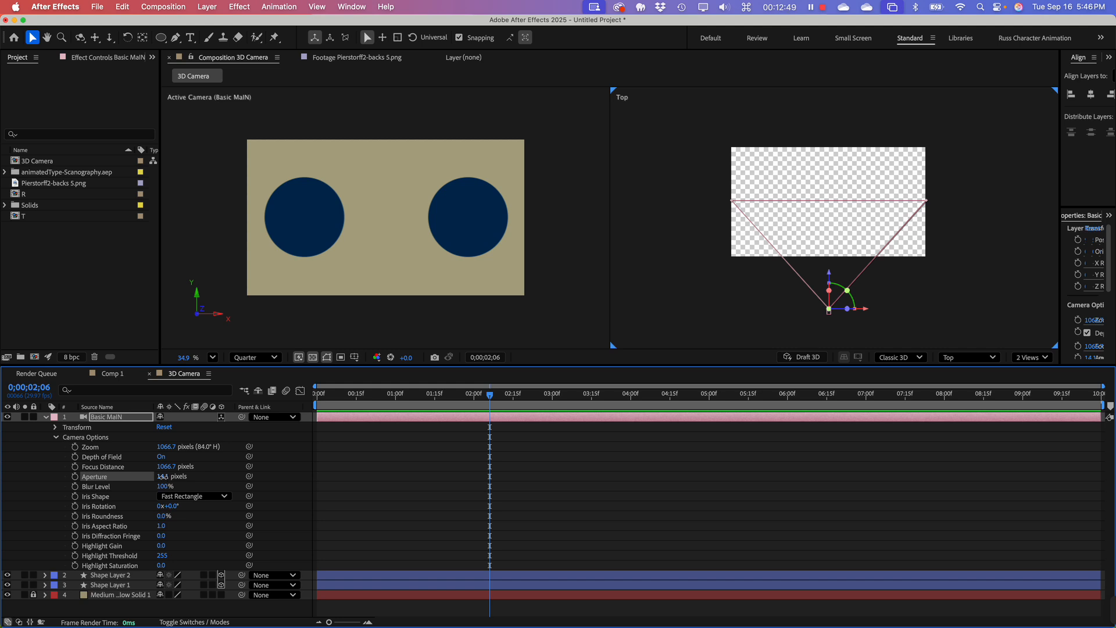
left_click_drag(162, 477, 394, 482)
left_click_drag(744, 490, 1045, 481)
Step: Move the Shape Layer 1 circle far back along Z and return it to just inside the composition's rear edge in the Top view
left_click(95, 37)
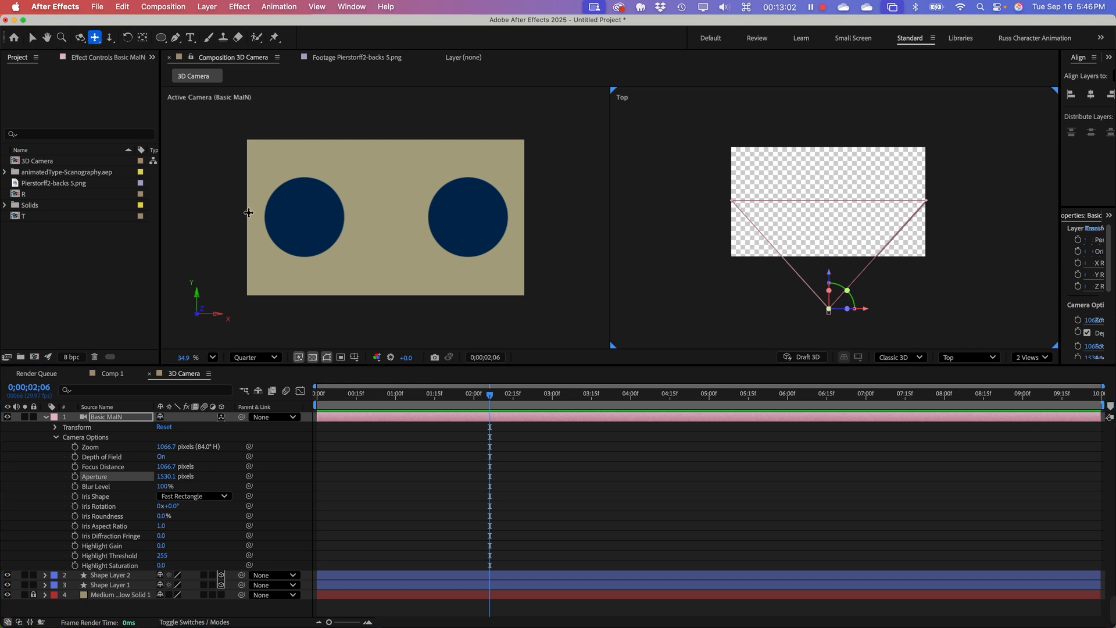
left_click(336, 219)
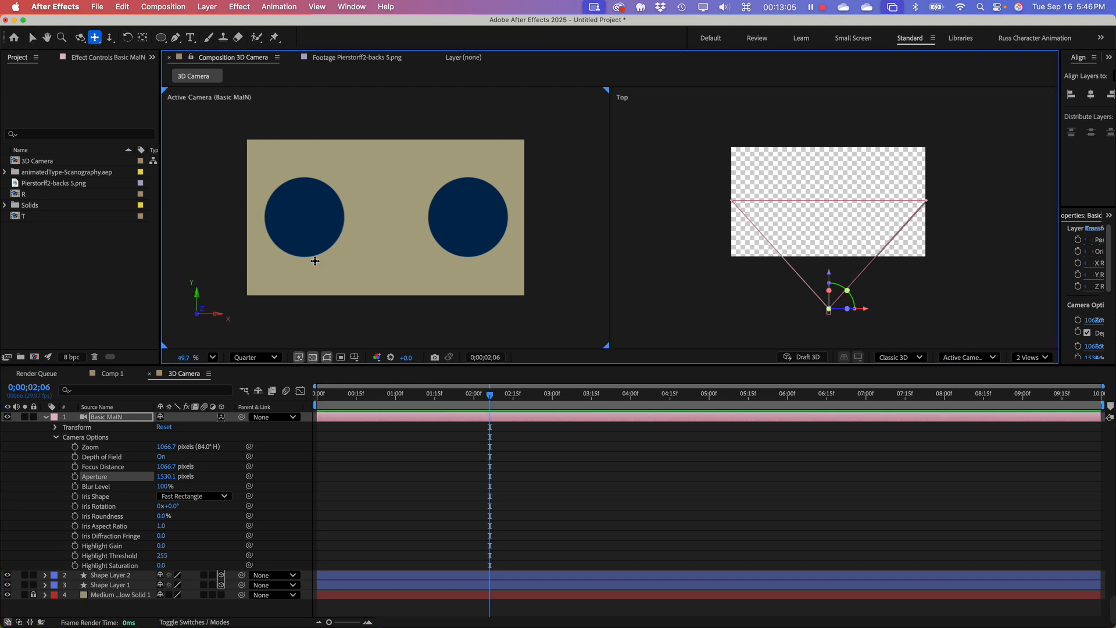
left_click(105, 585)
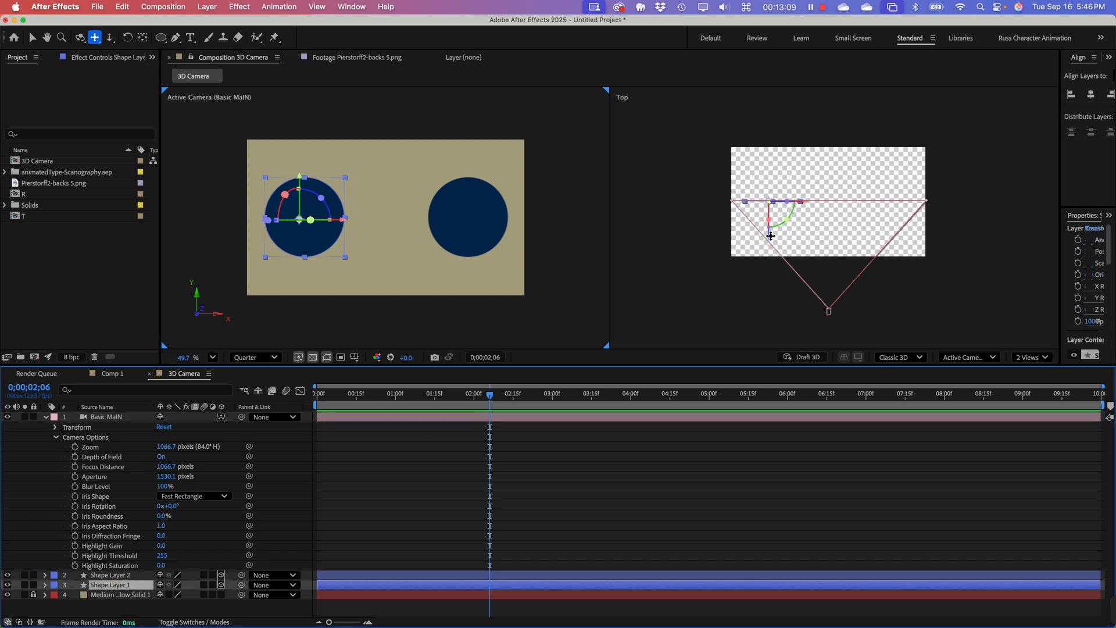
left_click(32, 38)
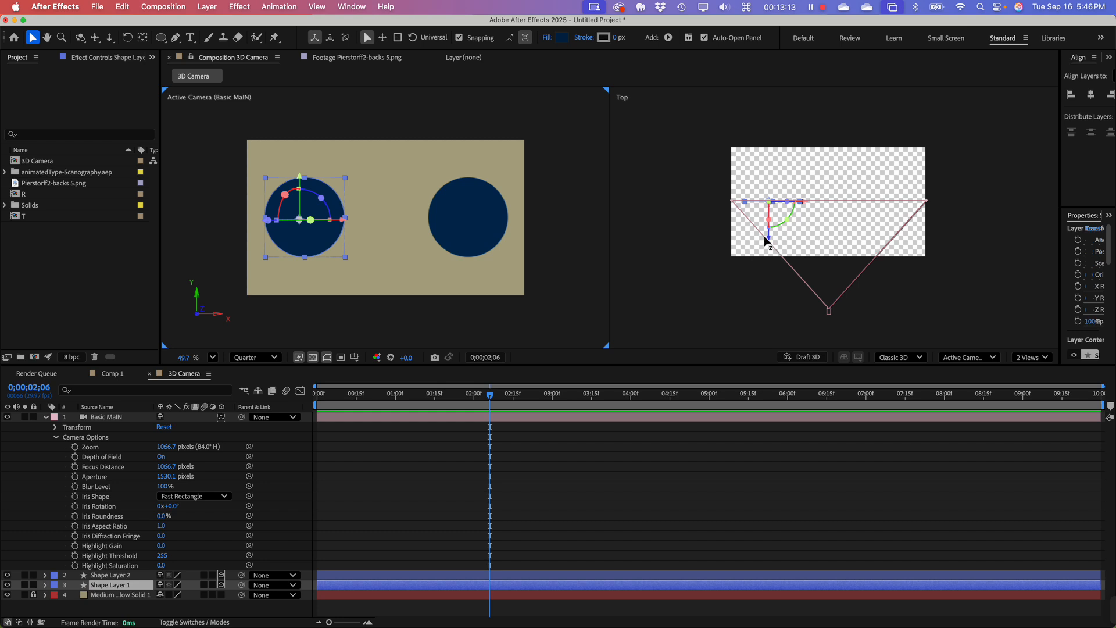
left_click_drag(766, 240, 721, 109)
left_click(568, 299)
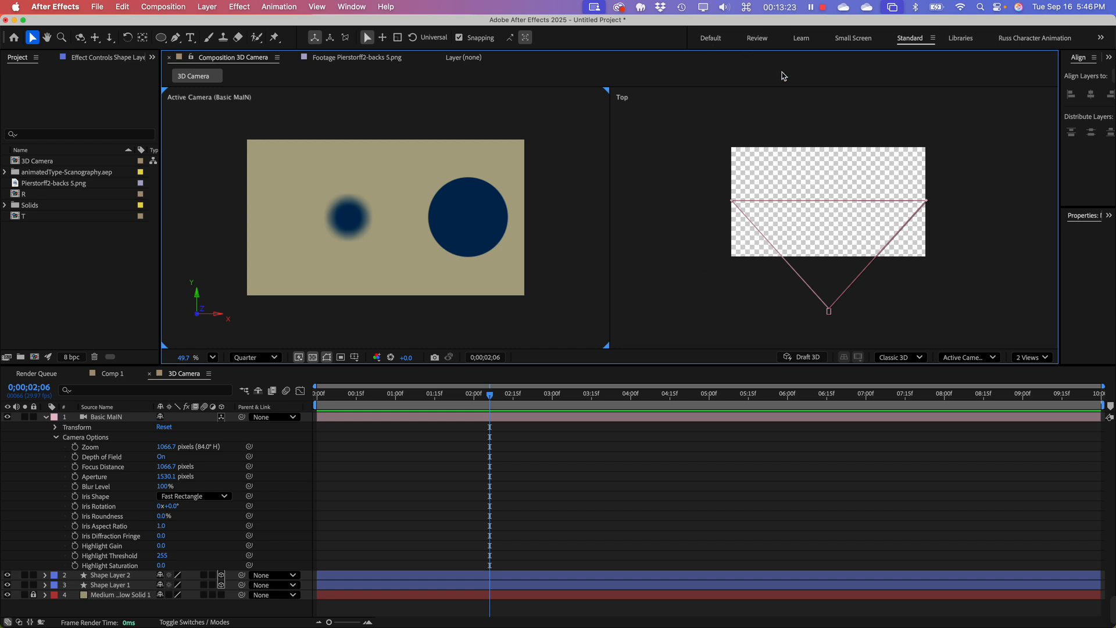
scroll(809, 269, "down", 2)
scroll(807, 268, "down", 3)
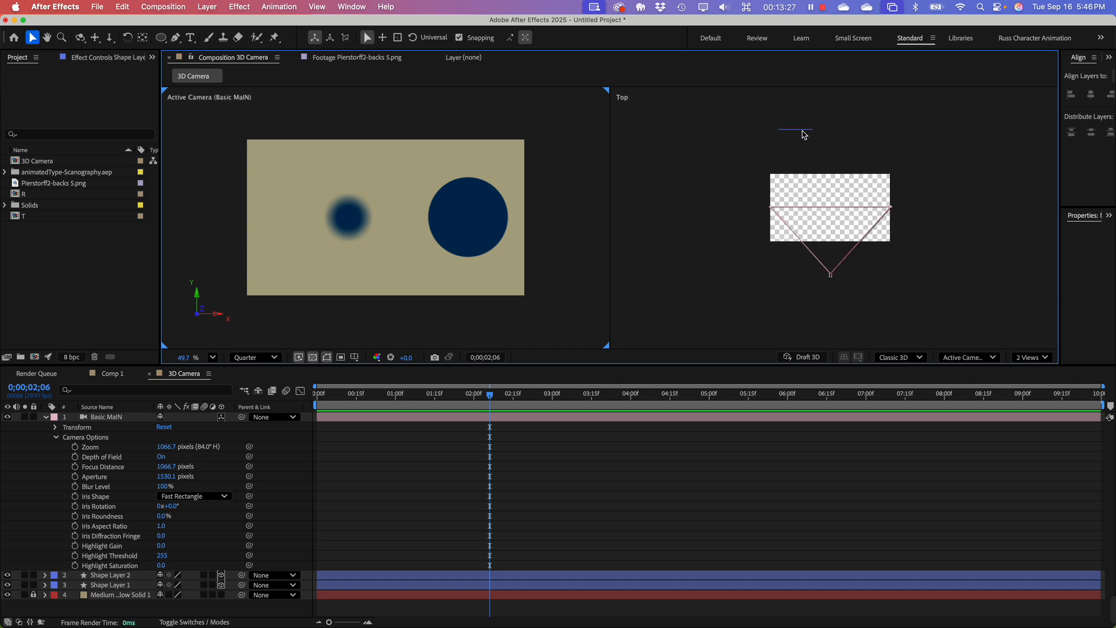
left_click(803, 133)
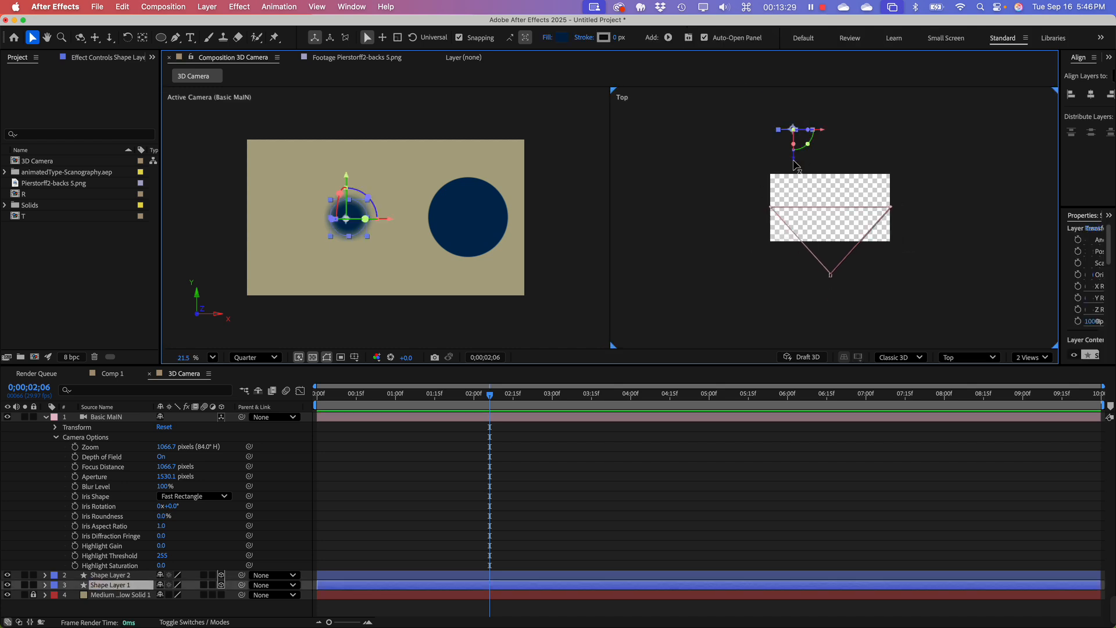
left_click_drag(795, 158, 786, 86)
left_click_drag(798, 220, 838, 188)
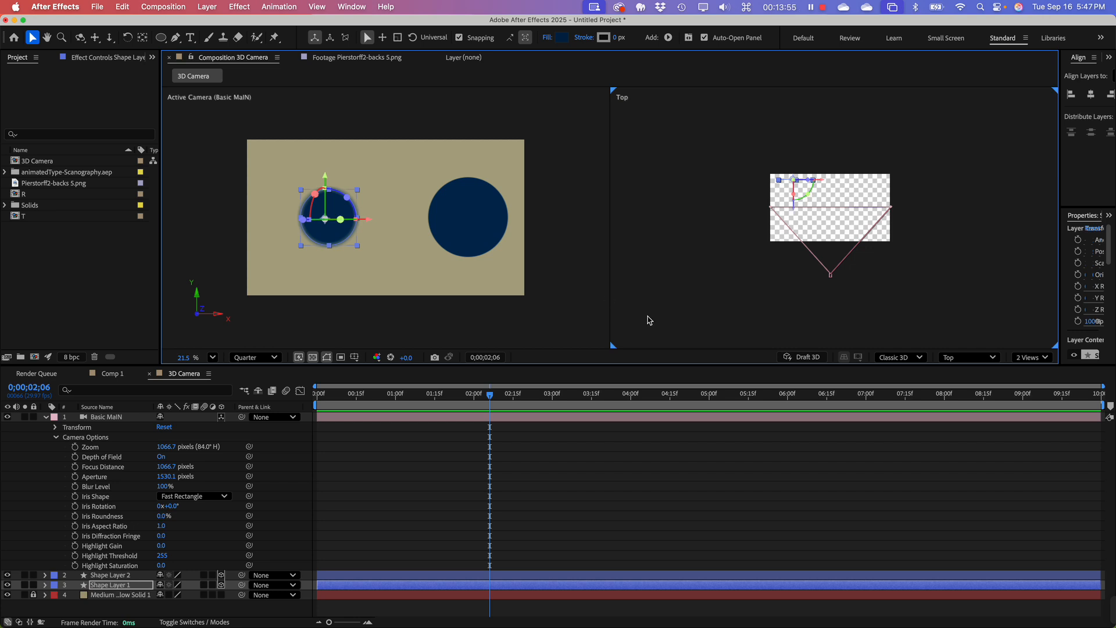
Step: Try Pentagon as the camera's Iris Shape, restore Fast Rectangle, and enlarge the Active Camera view to inspect the blur
left_click(96, 498)
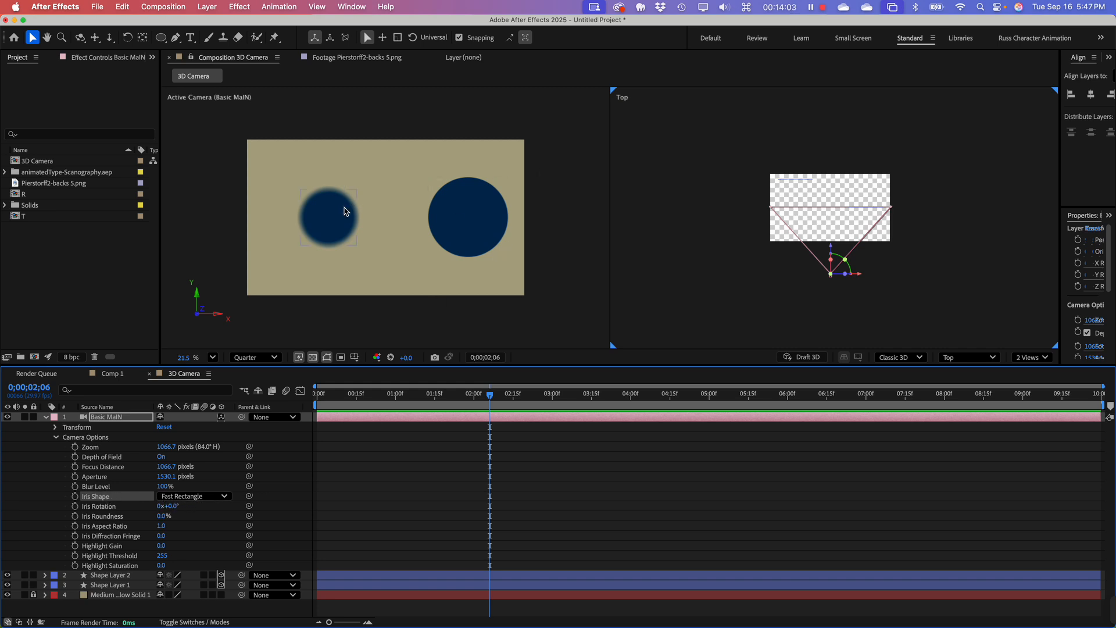
scroll(329, 231, "up", 3)
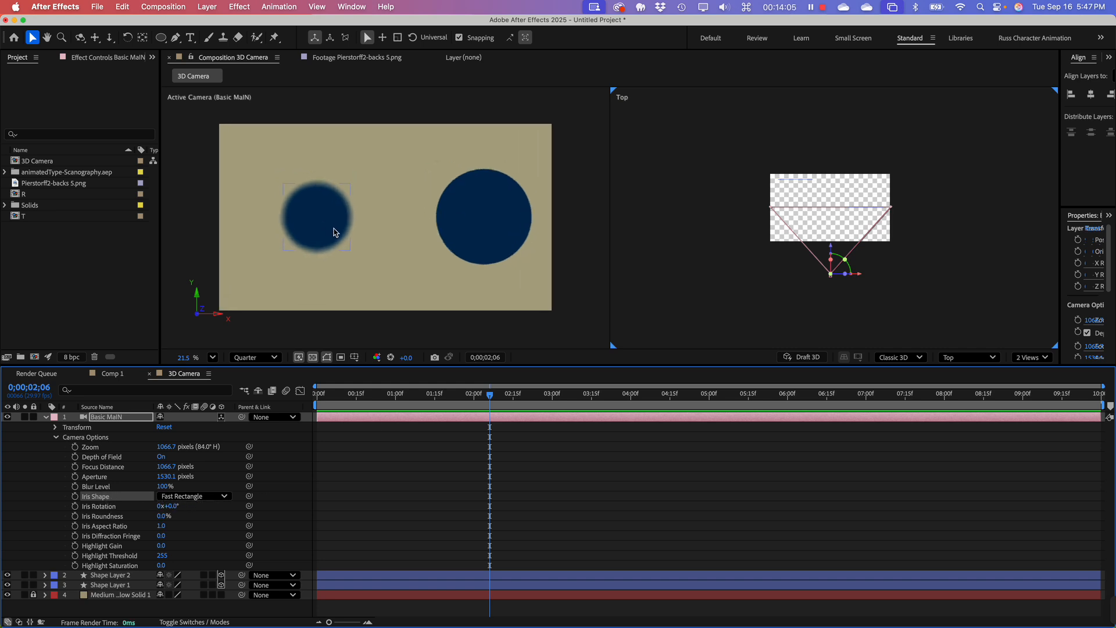
left_click(205, 497)
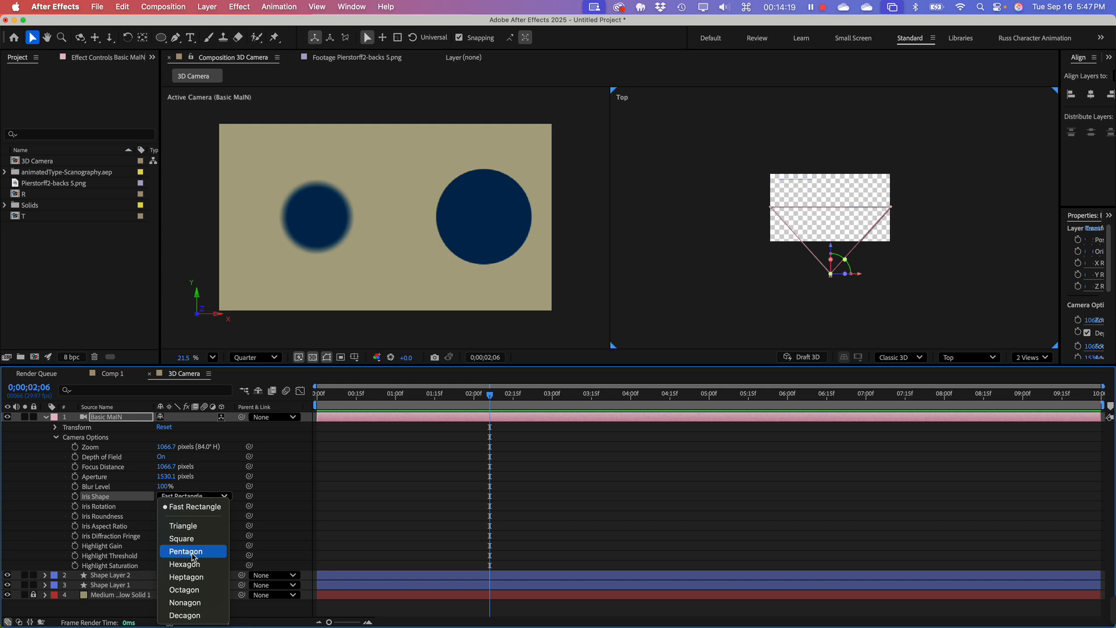
left_click(194, 554)
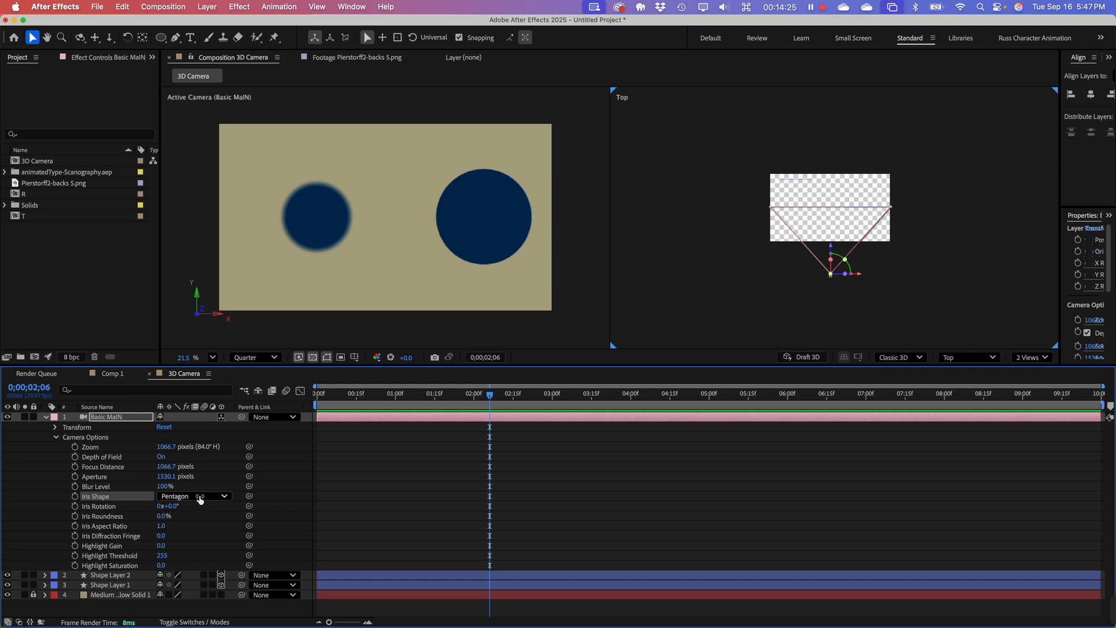
left_click(200, 501)
left_click(210, 507)
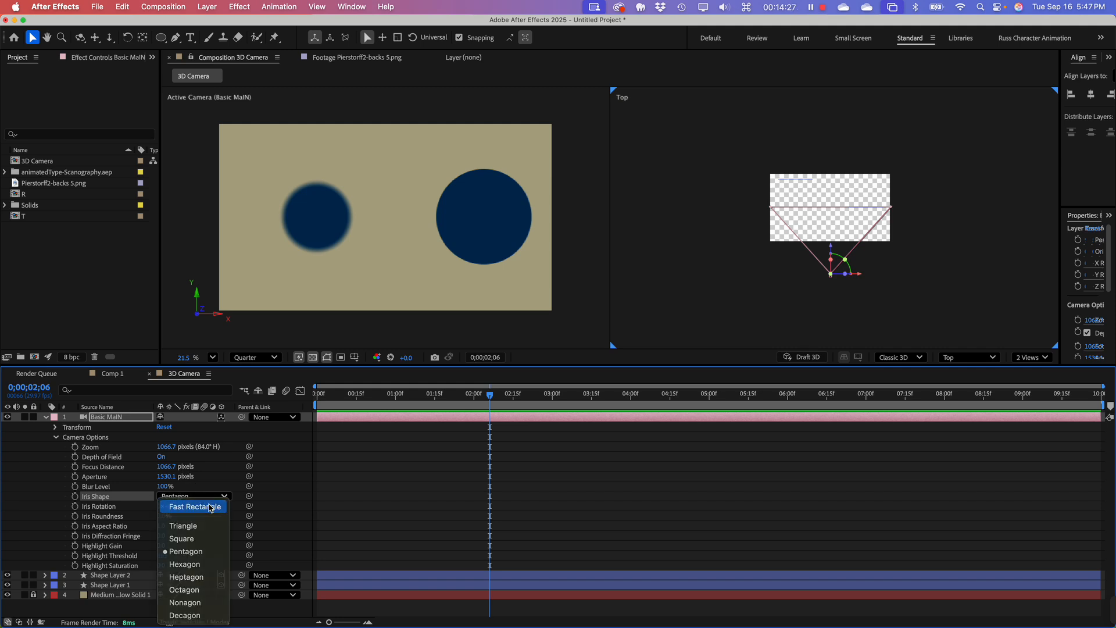
scroll(334, 240, "up", 3)
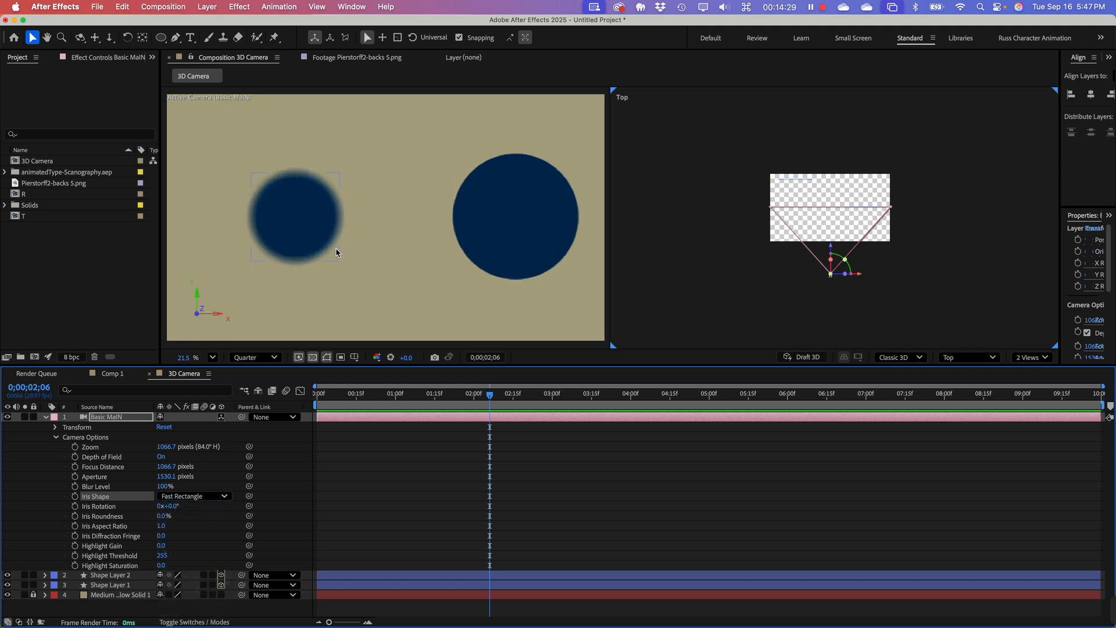
Step: Compare Pentagon, Octagon, Decagon and Triangle as the camera's Iris Shape and finish with Pentagon
left_click(181, 504)
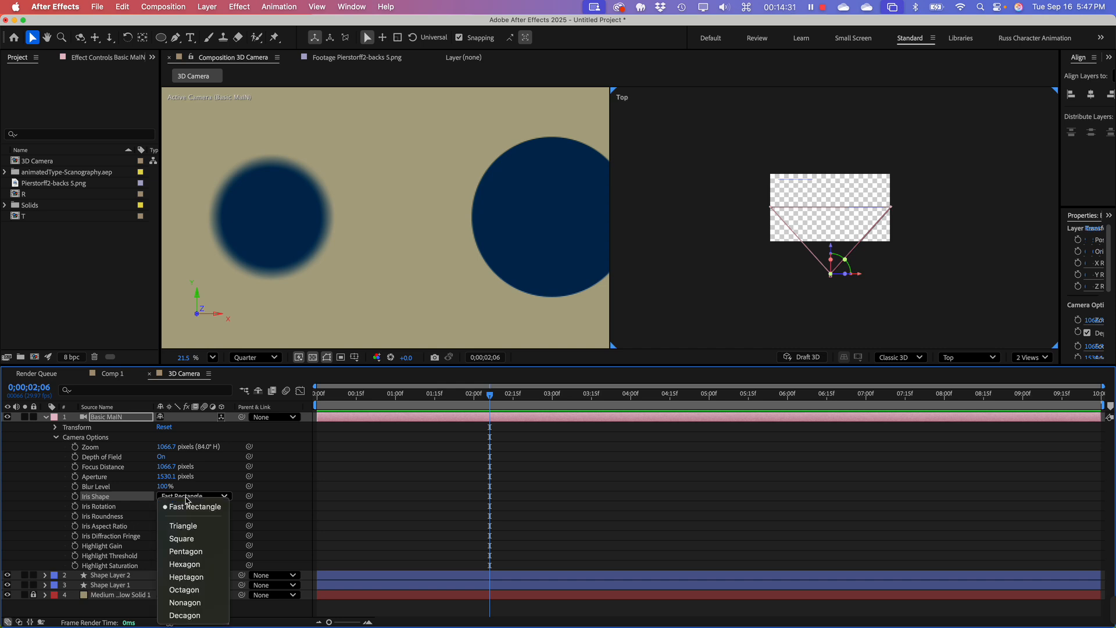
key("Escape")
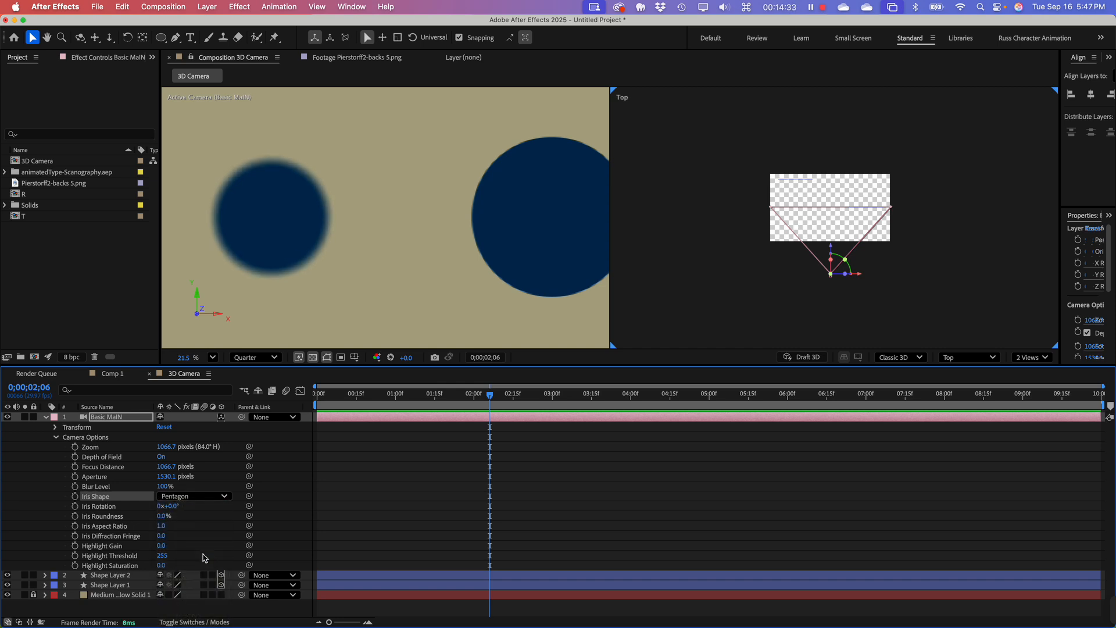
left_click(202, 505)
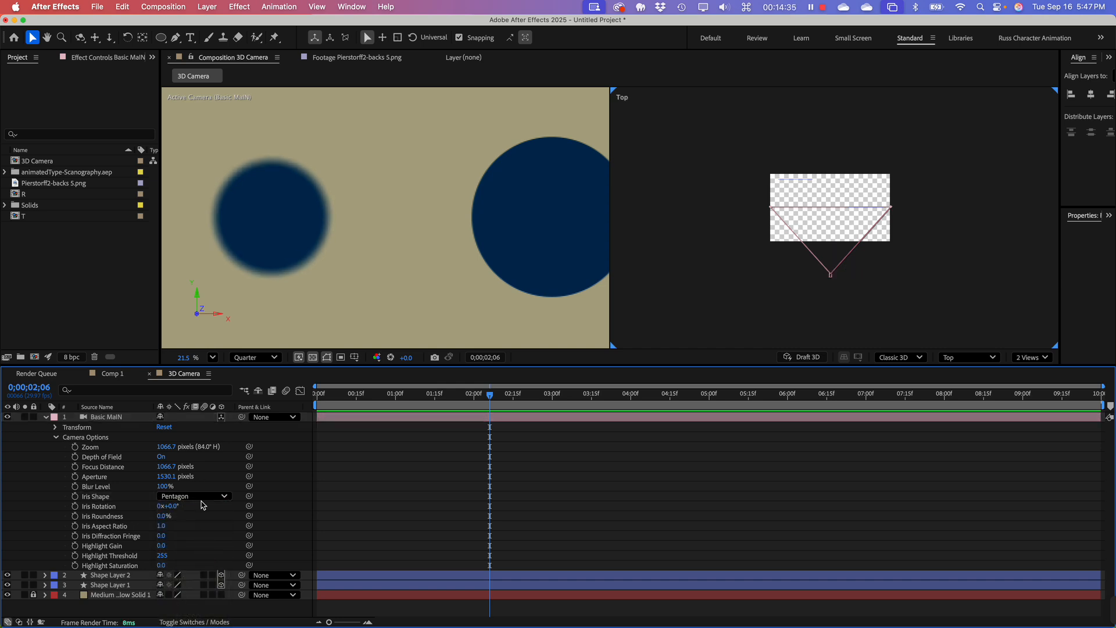
mouse_move(201, 502)
left_mouse_down()
mouse_move(205, 524)
mouse_move(203, 488)
mouse_move(201, 498)
left_mouse_up()
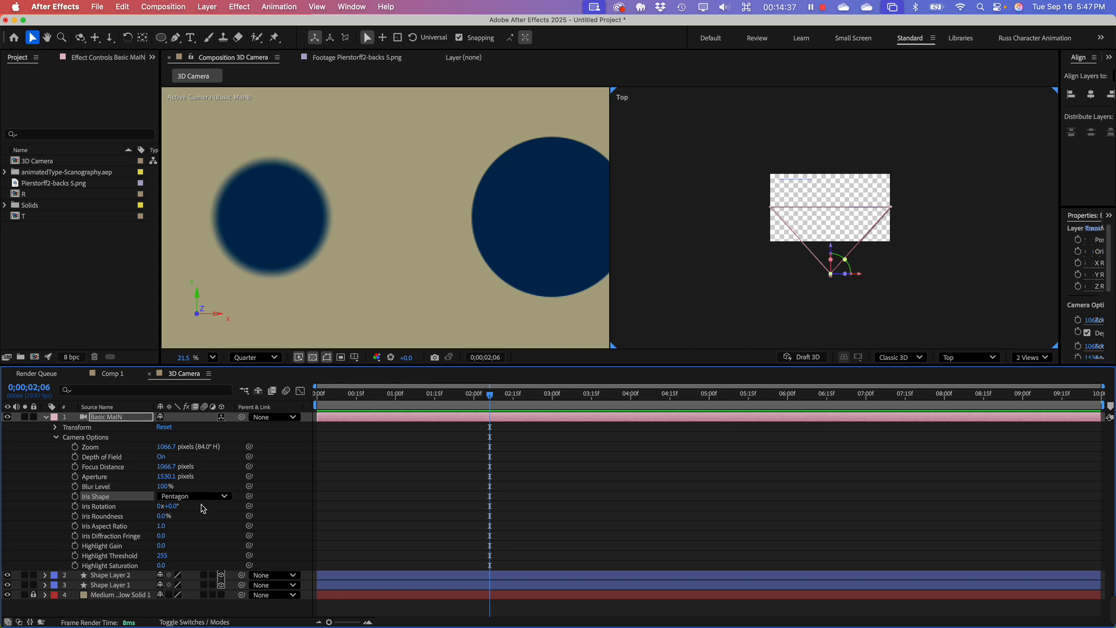
left_click(200, 499)
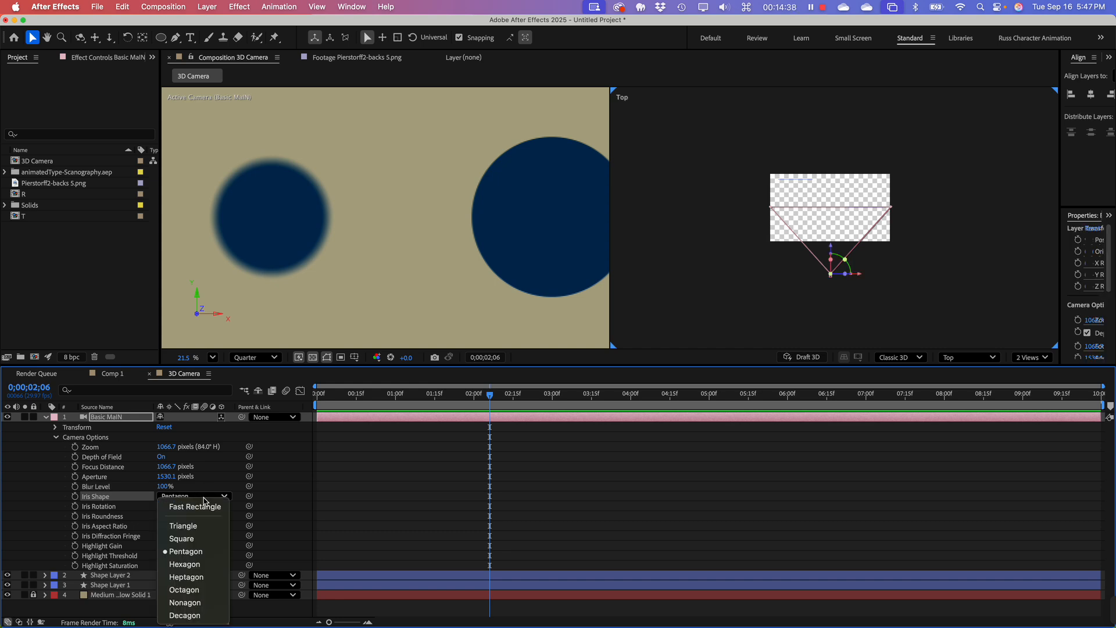
left_click(209, 591)
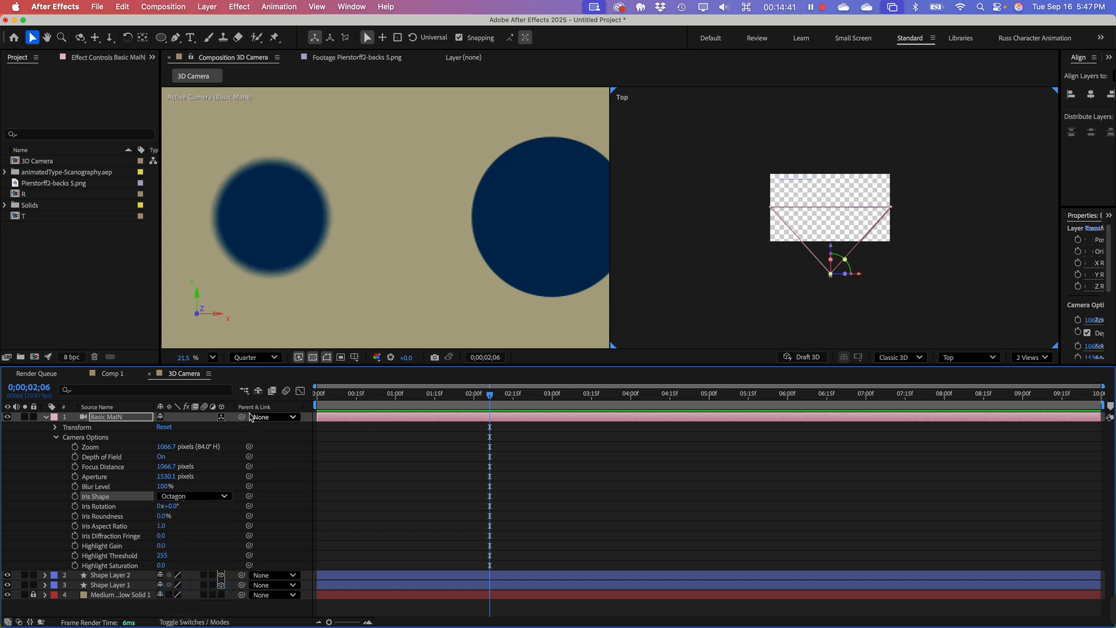
left_click(186, 498)
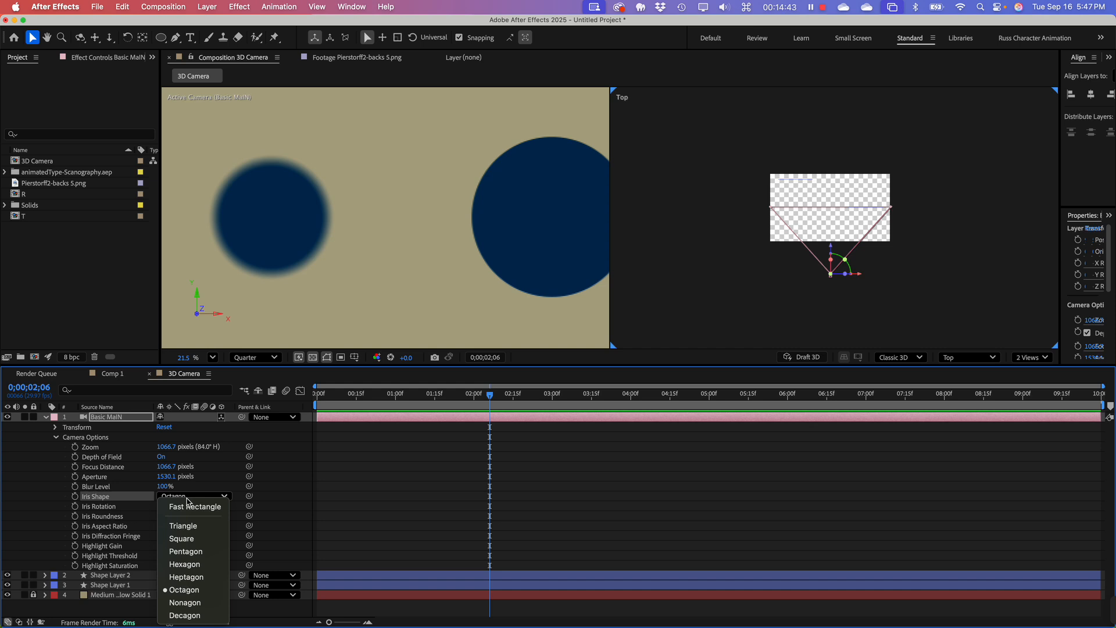
left_click(199, 615)
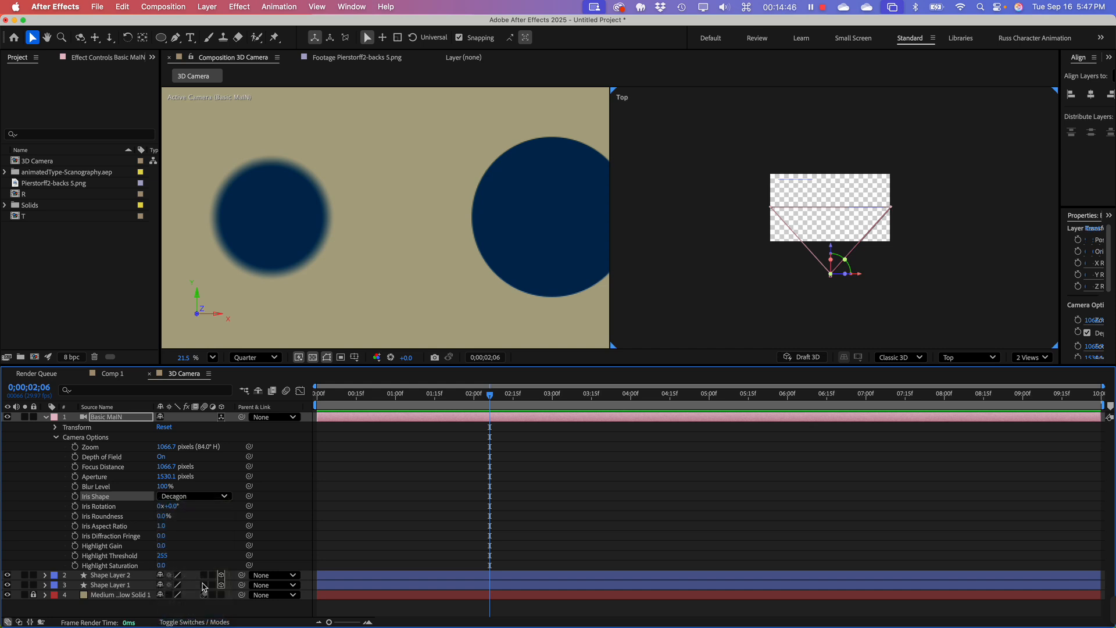
left_click(186, 497)
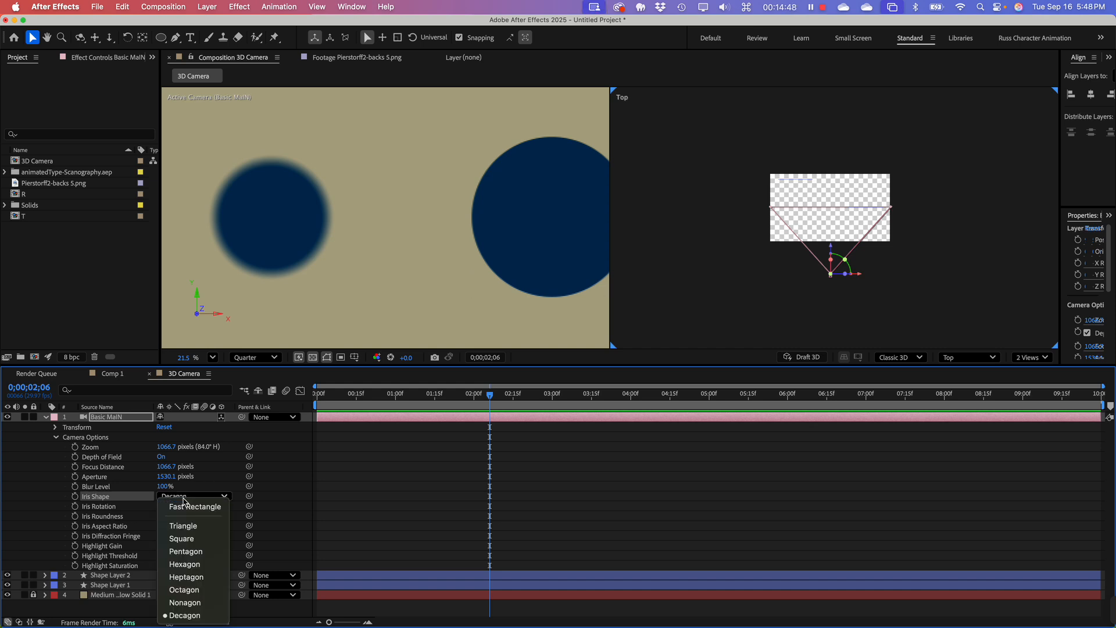
left_click(203, 526)
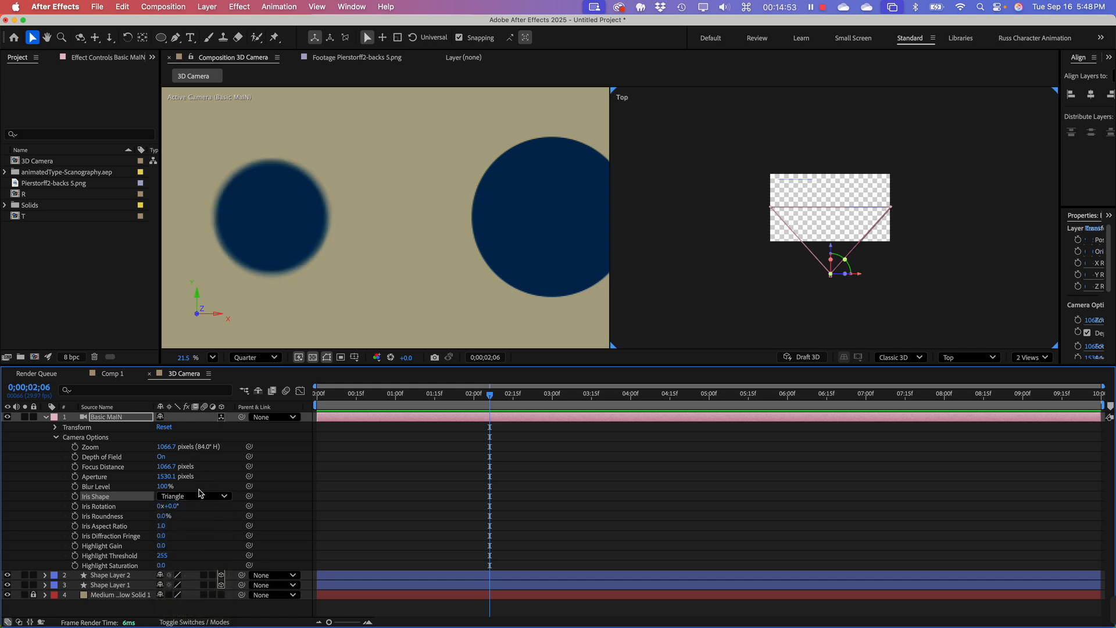
left_click(201, 496)
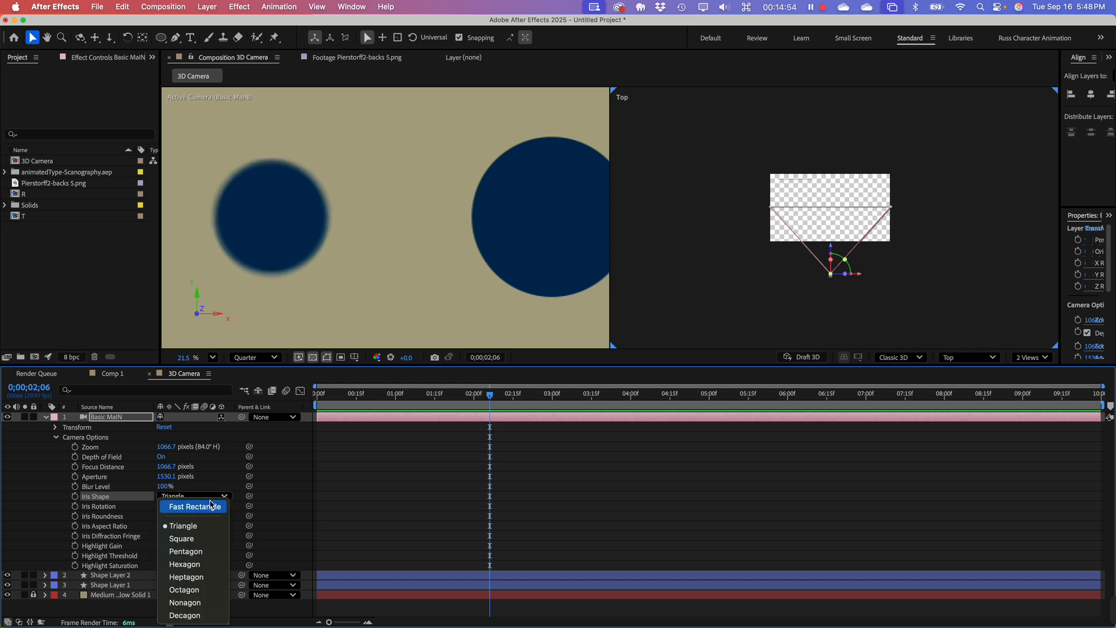
left_click(213, 553)
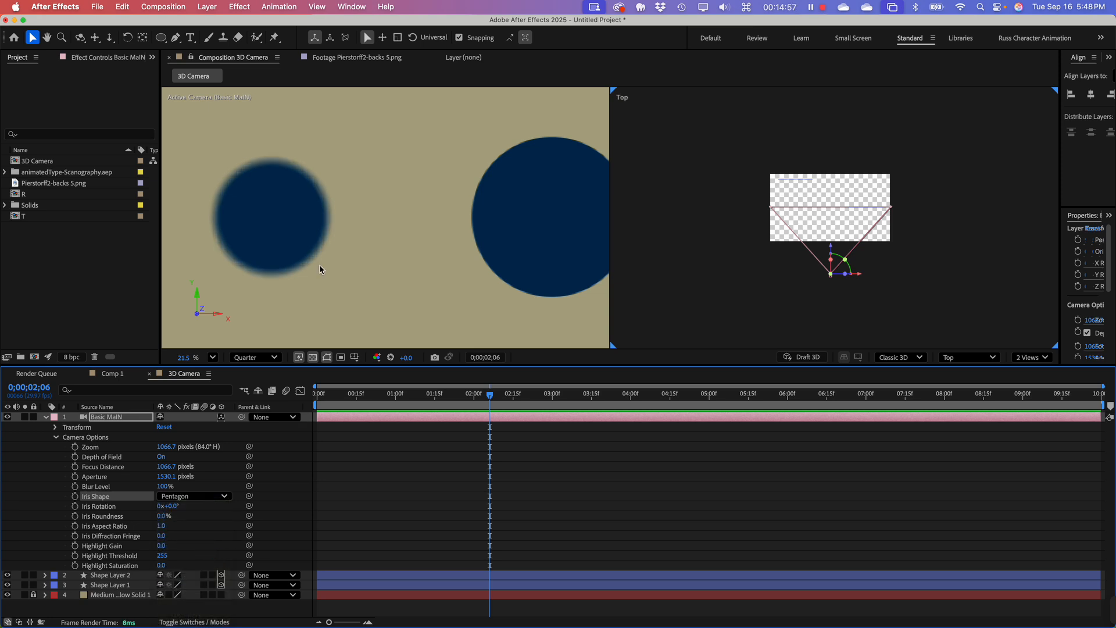
Step: Move the Shape Layer 1 circle along Z in the Top view to far behind the composition's rear edge
scroll(746, 195, "down", 3)
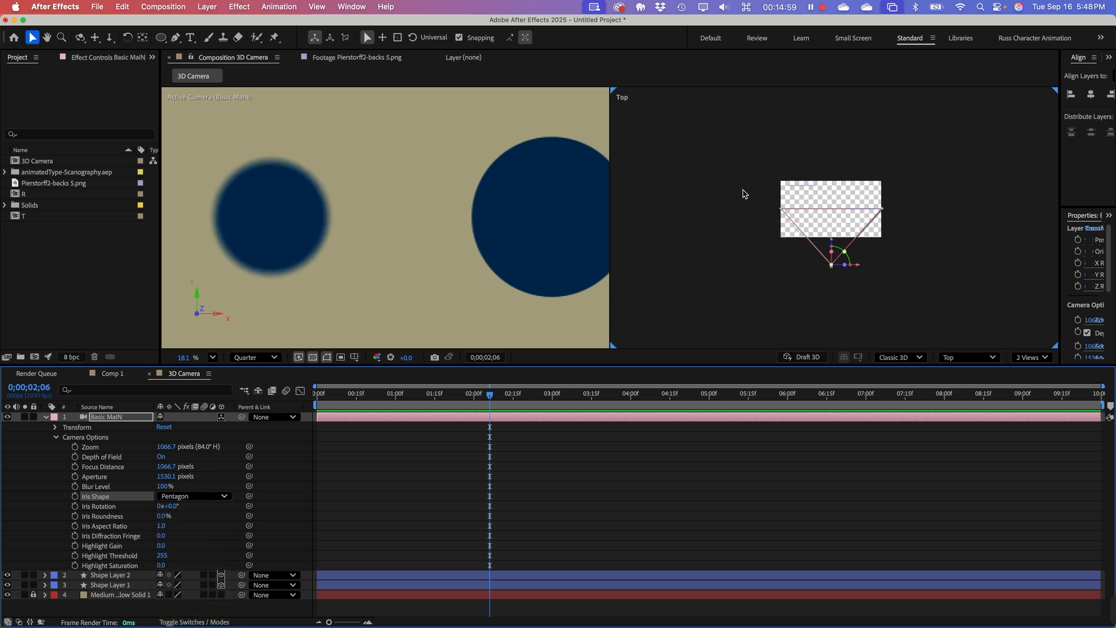
left_click(271, 243)
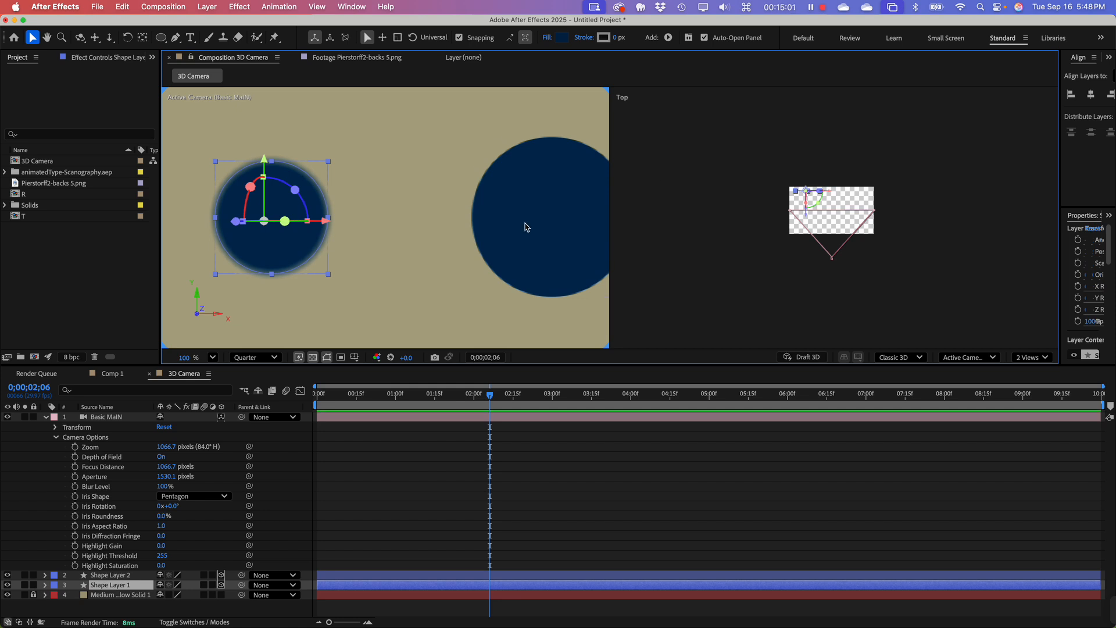
scroll(776, 175, "up", 3)
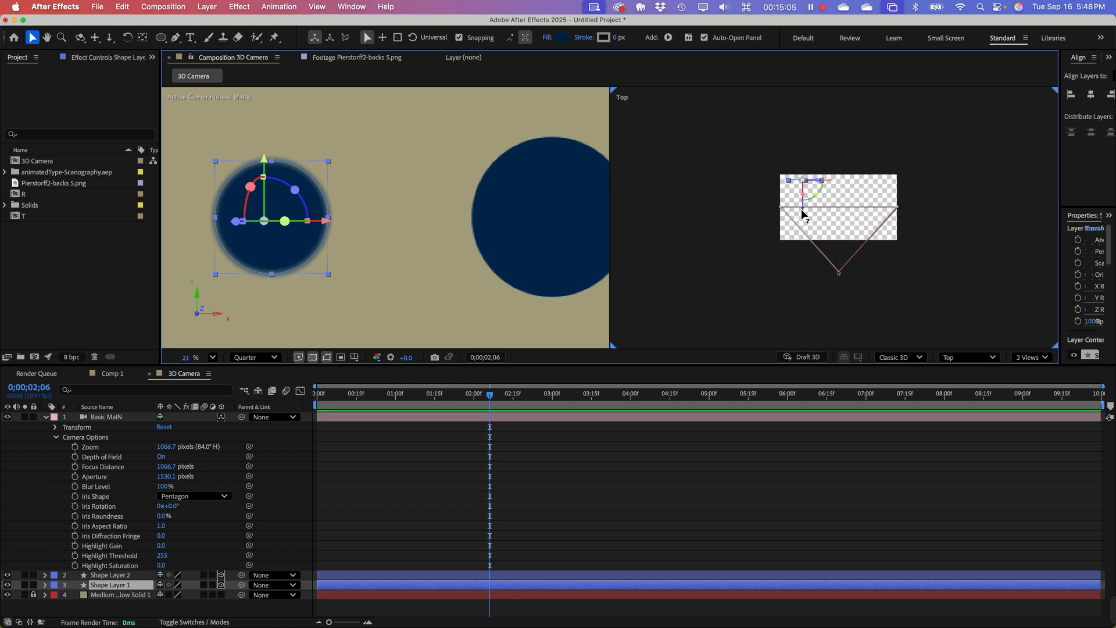
left_click_drag(803, 212, 779, 108)
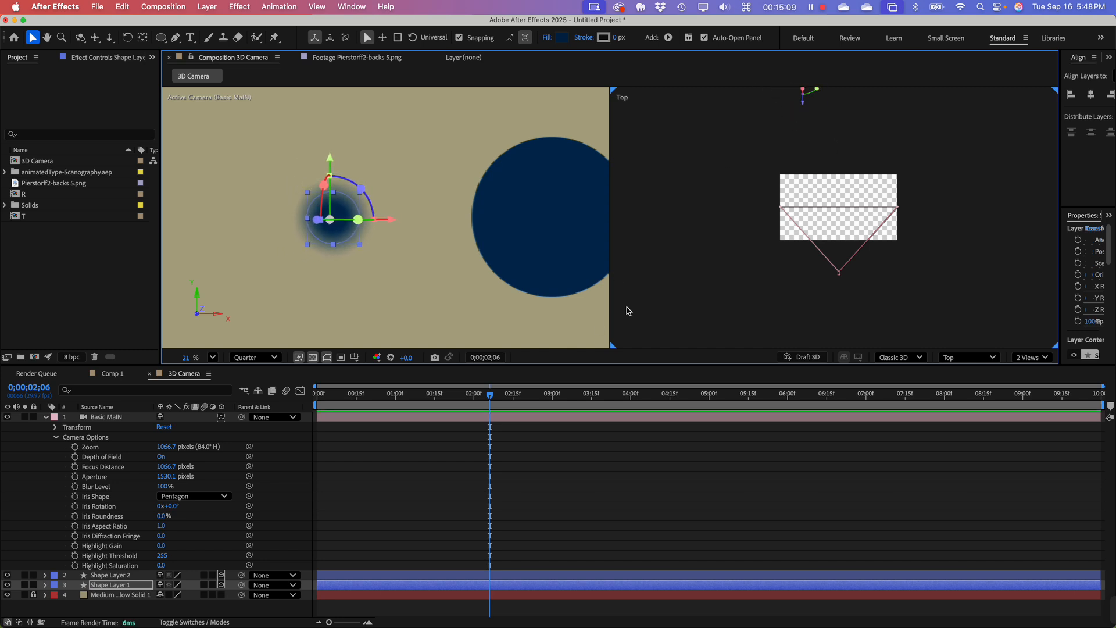
left_click(661, 291)
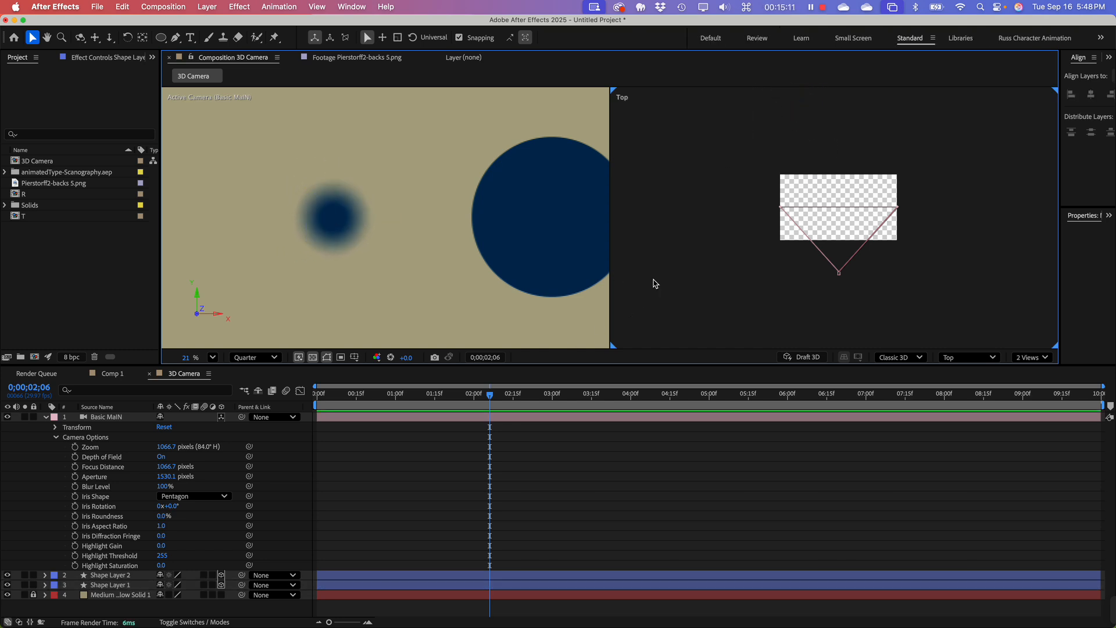
Step: Collapse the Basic MaIN camera layer's properties and clear the layer selection
left_click(515, 228)
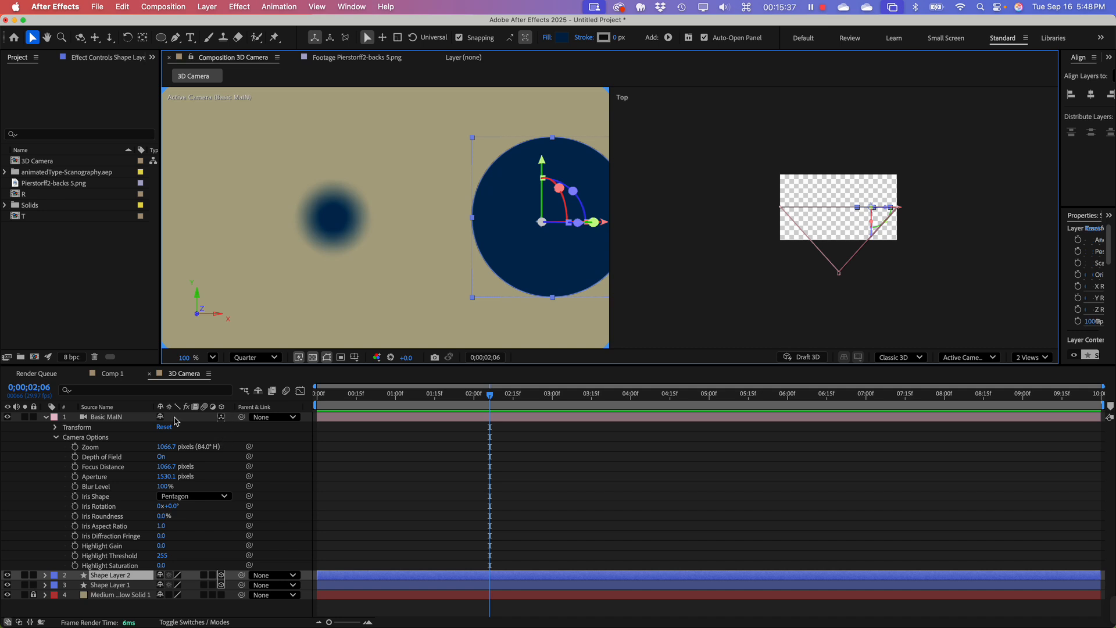
left_click(46, 418)
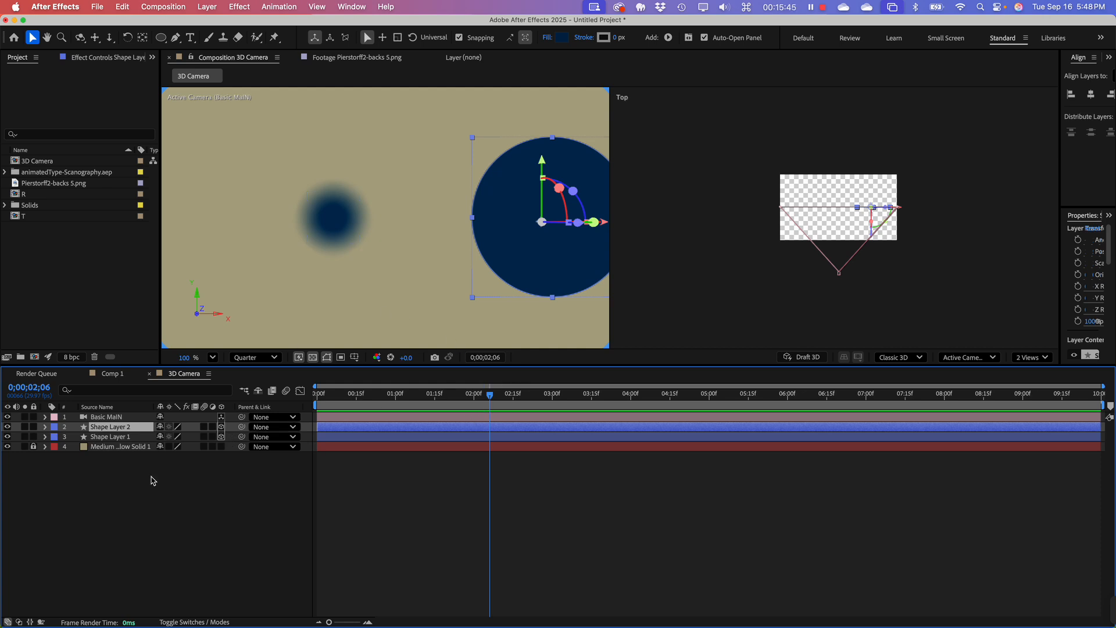
left_click(131, 464)
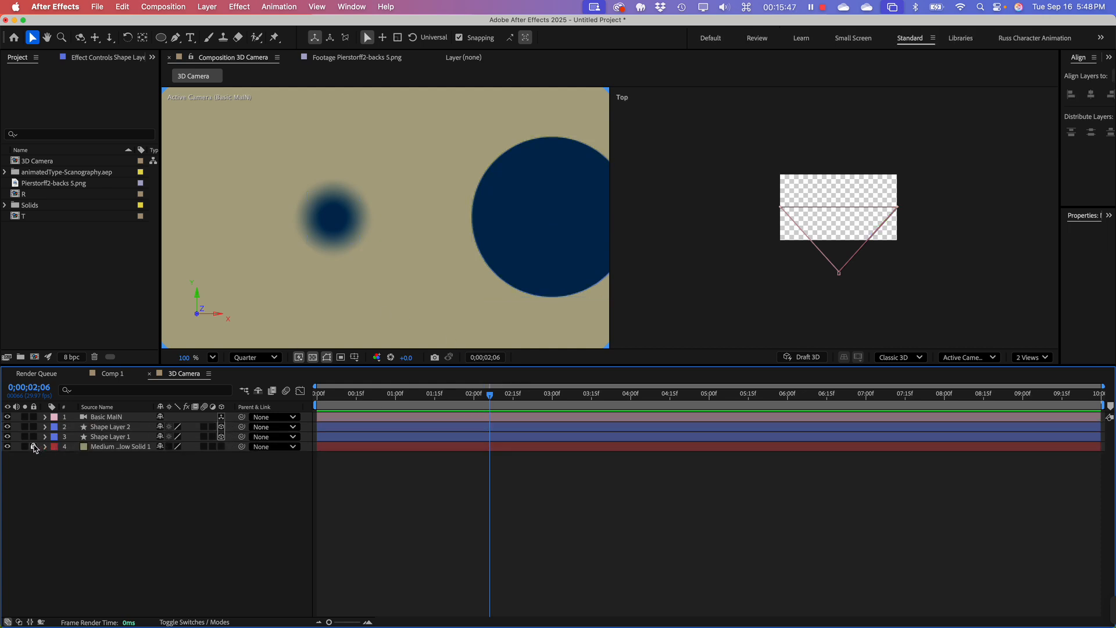
Step: Unlock the background solid, make it a 3D layer and move it back along Z behind the composition in the Top view
left_click(33, 446)
left_click(221, 446)
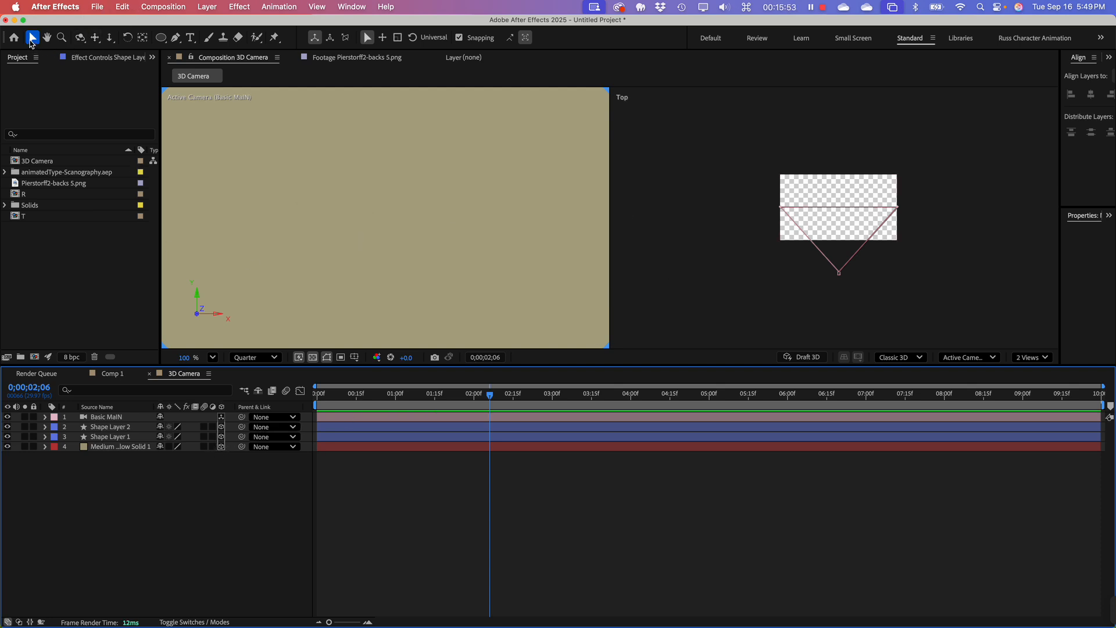
left_click(33, 39)
left_click(117, 447)
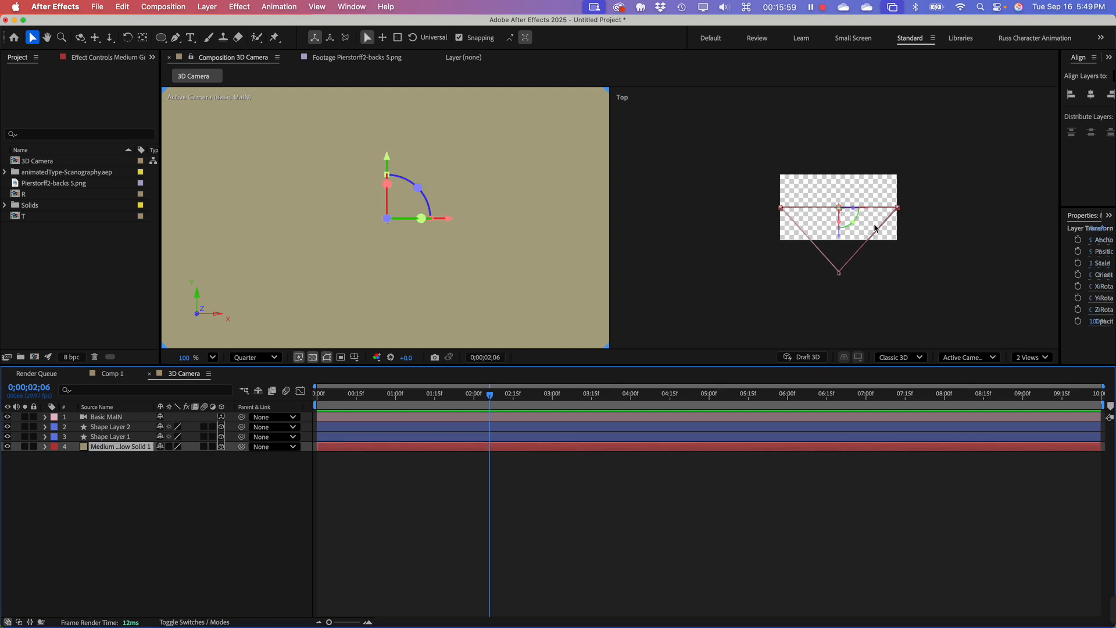
left_click_drag(848, 237, 832, 108)
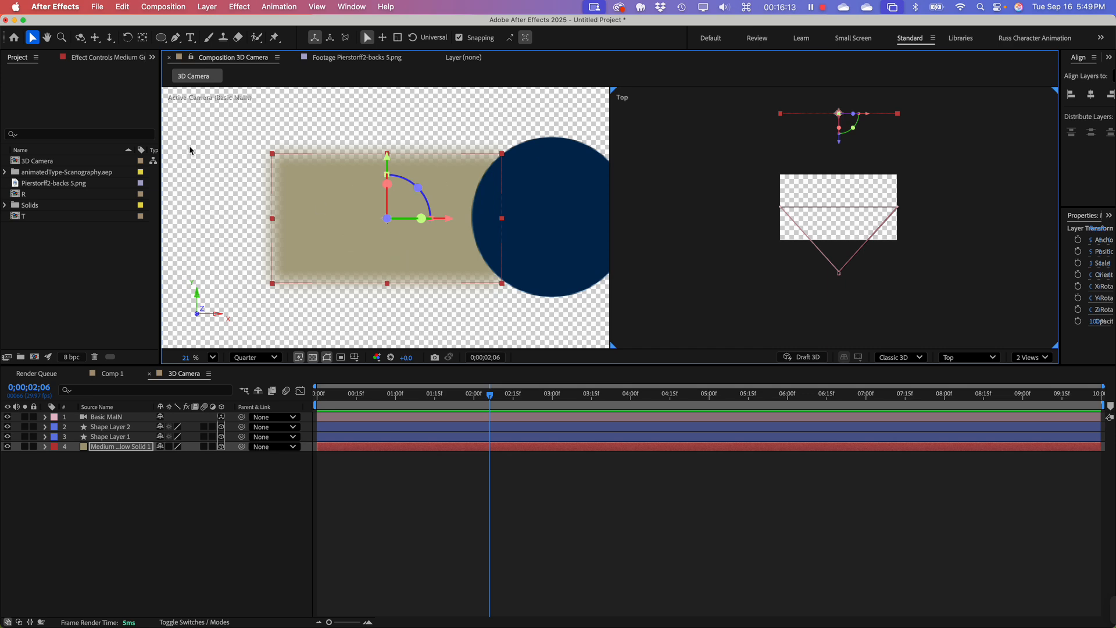
Step: Try scaling the background solid up to 166% and undo the scaling
key("s")
left_click_drag(178, 458, 213, 456)
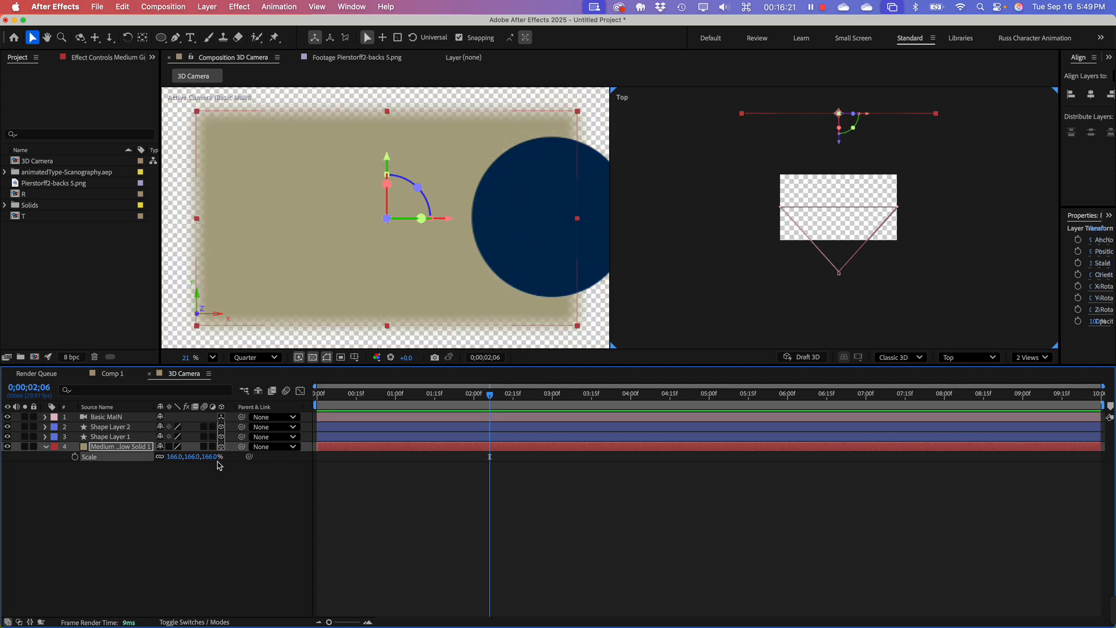
key("super+z")
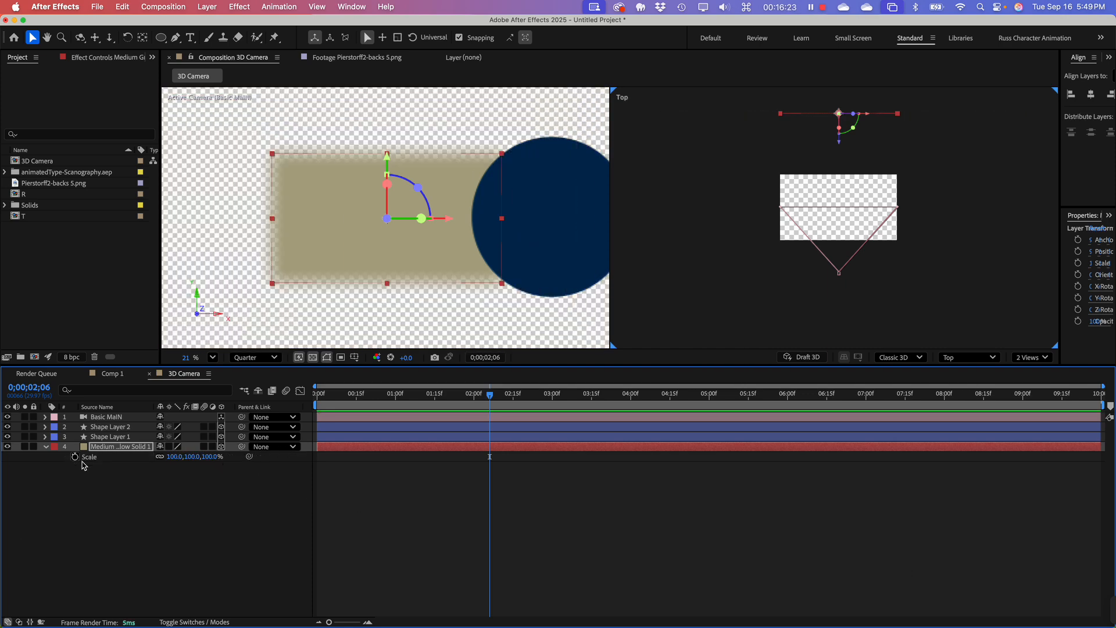
Step: Return the background solid to a 2D layer and make the composition view area taller
left_click(221, 447)
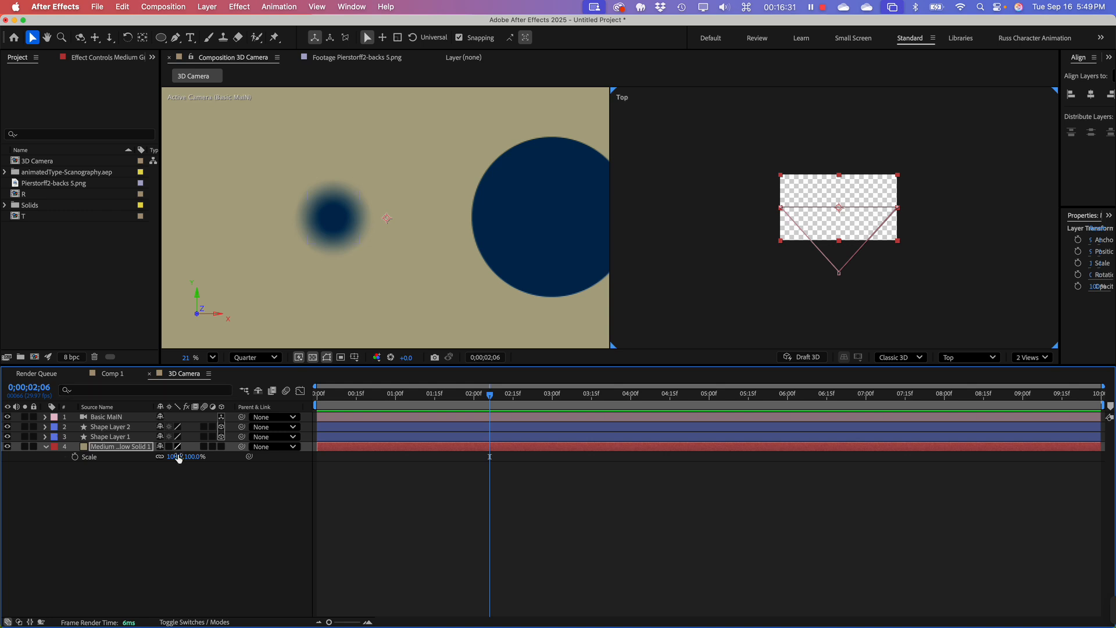
left_click(243, 578)
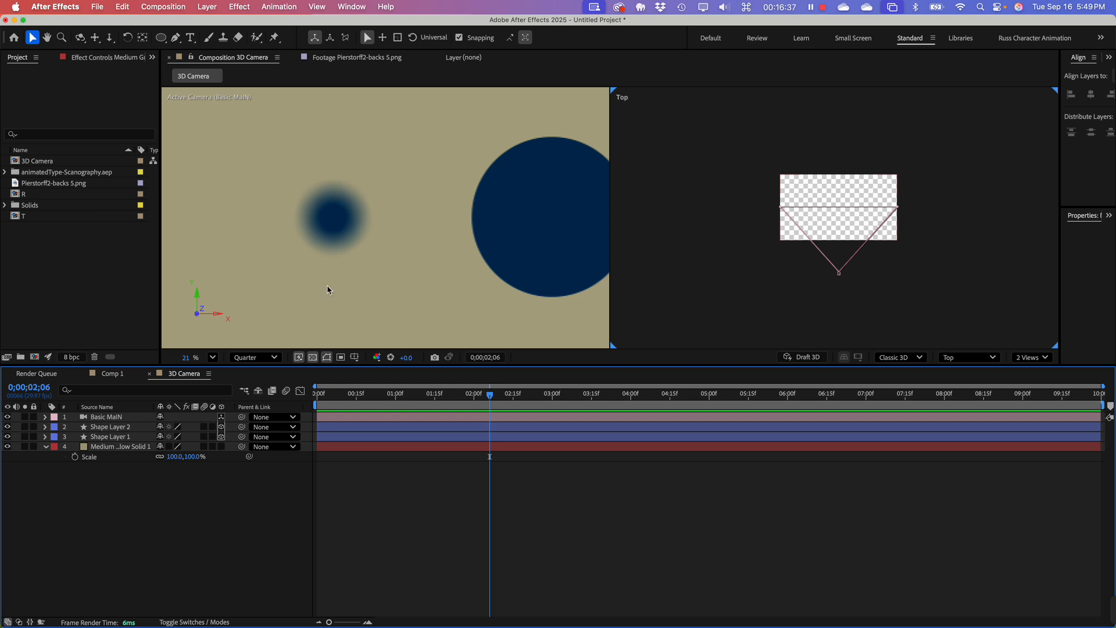
left_click(107, 284)
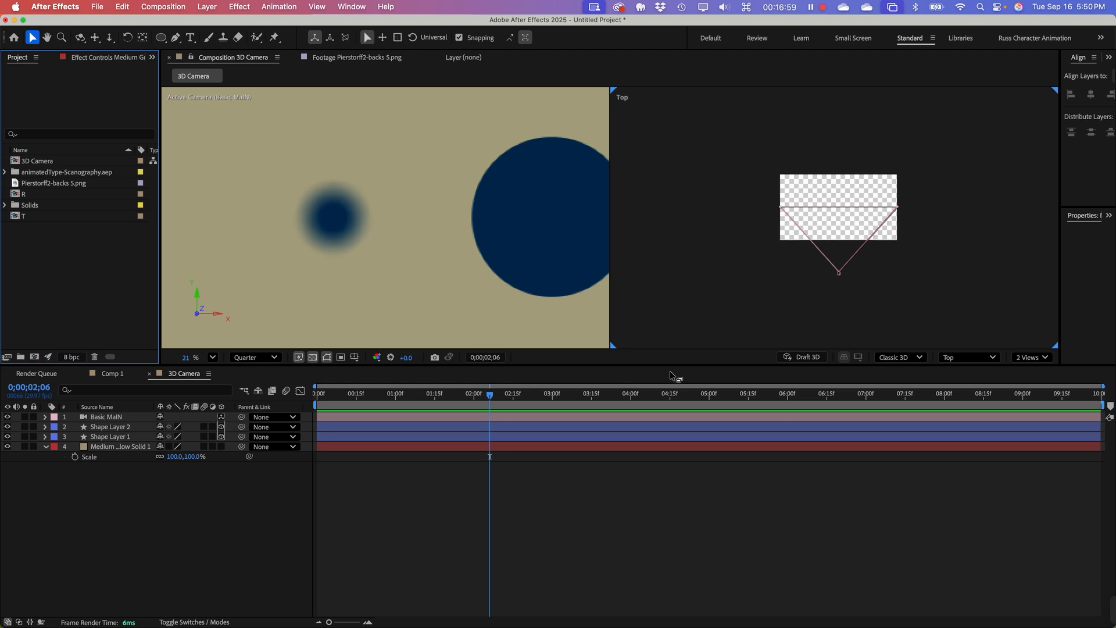
left_click_drag(673, 366, 673, 442)
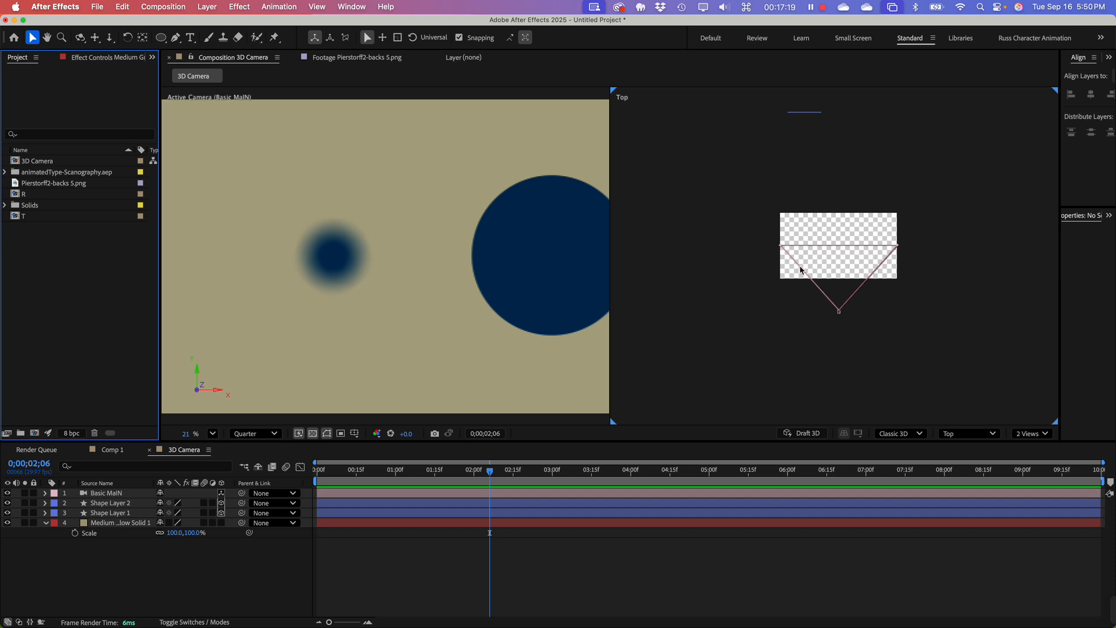
Step: Try orbiting the camera slightly with the Orbit Around Cursor Tool in the Active Camera view, and undo the orbit
left_click(85, 43)
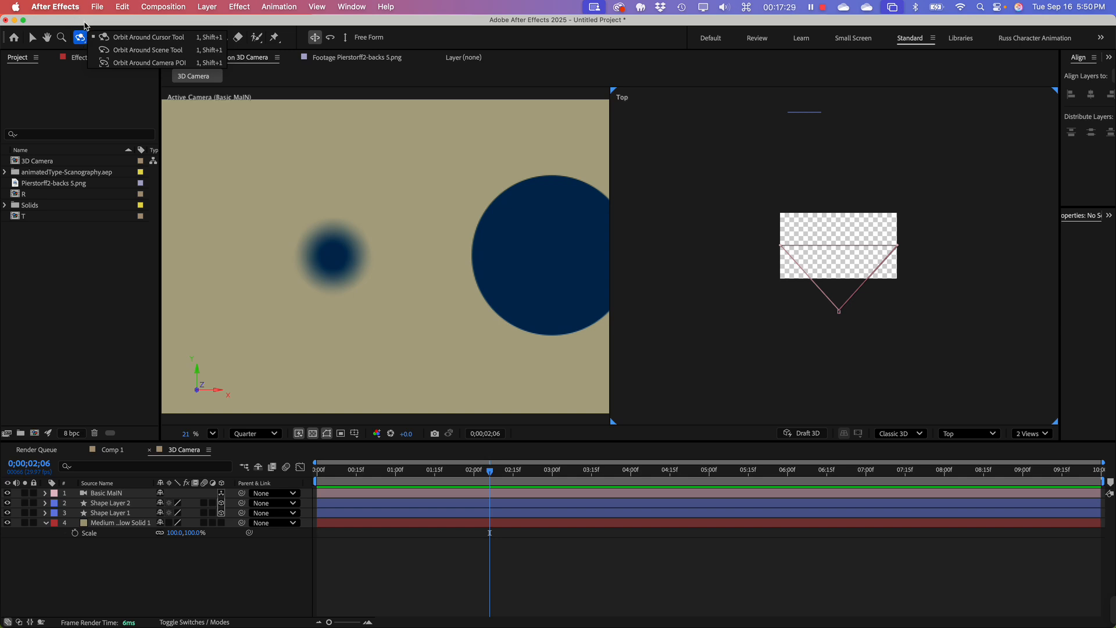
key("1")
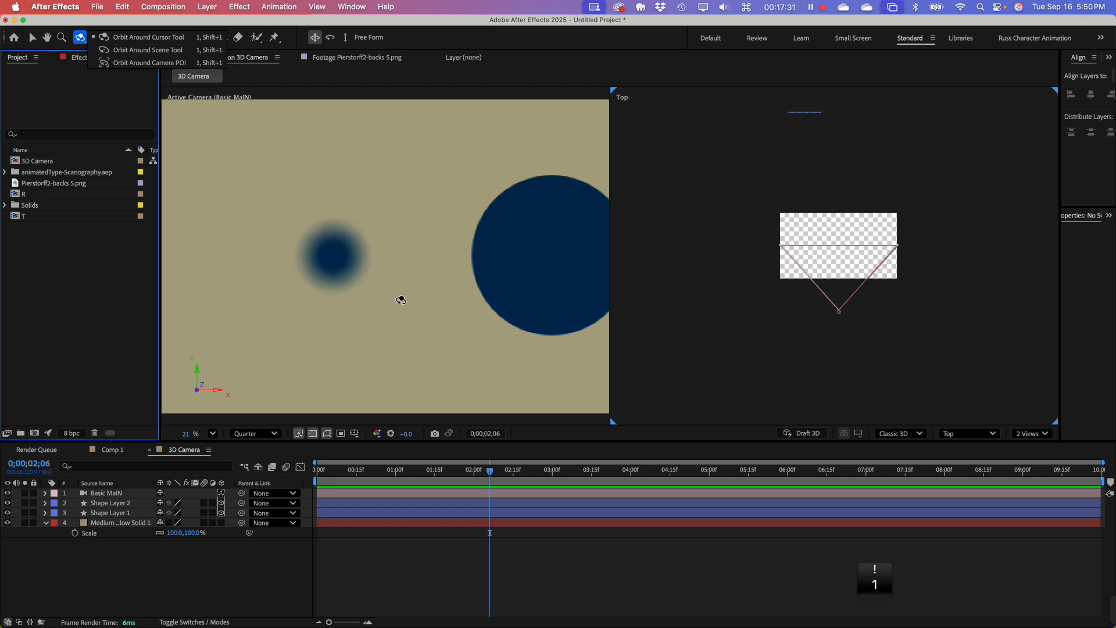
left_click_drag(385, 285, 361, 304)
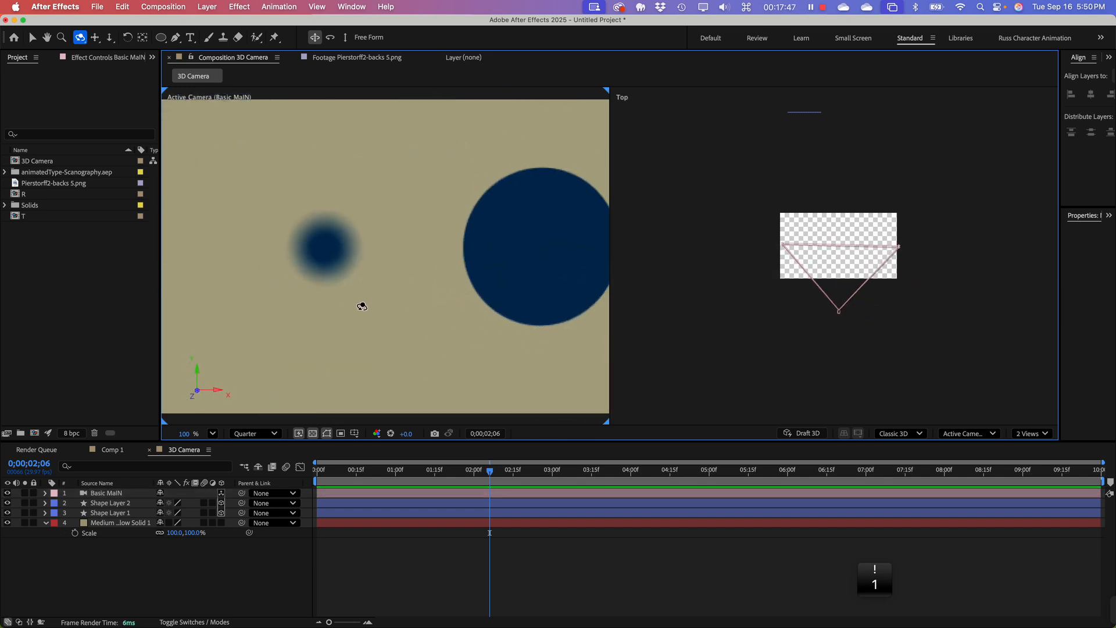
key("super+z")
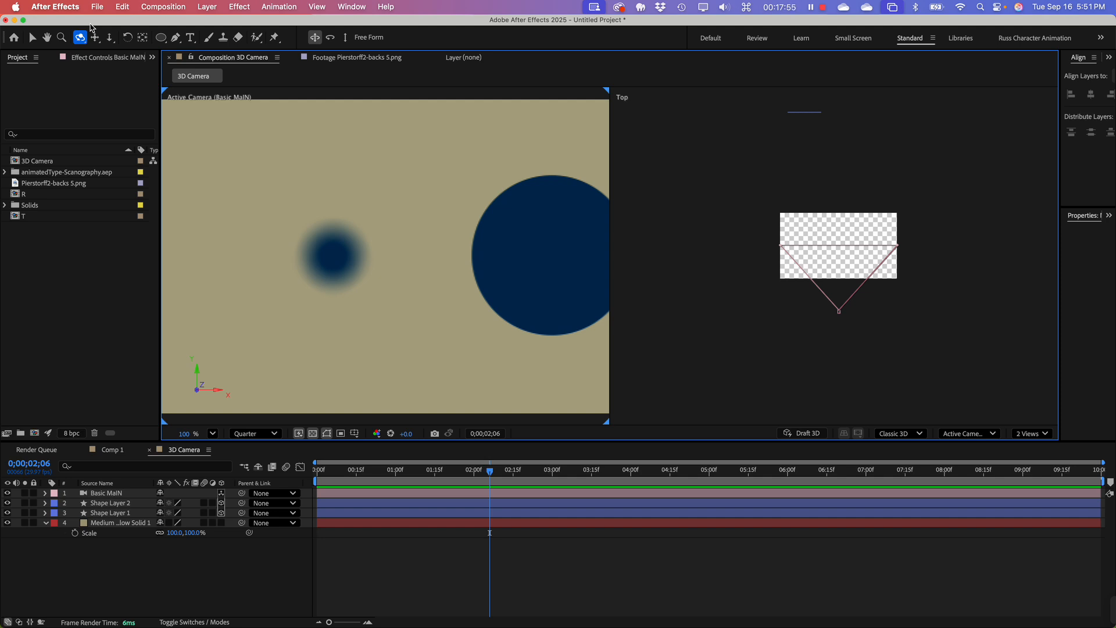
Step: Pan the camera sideways and slightly up in the Active Camera view until both circles fit fully in frame
key("2")
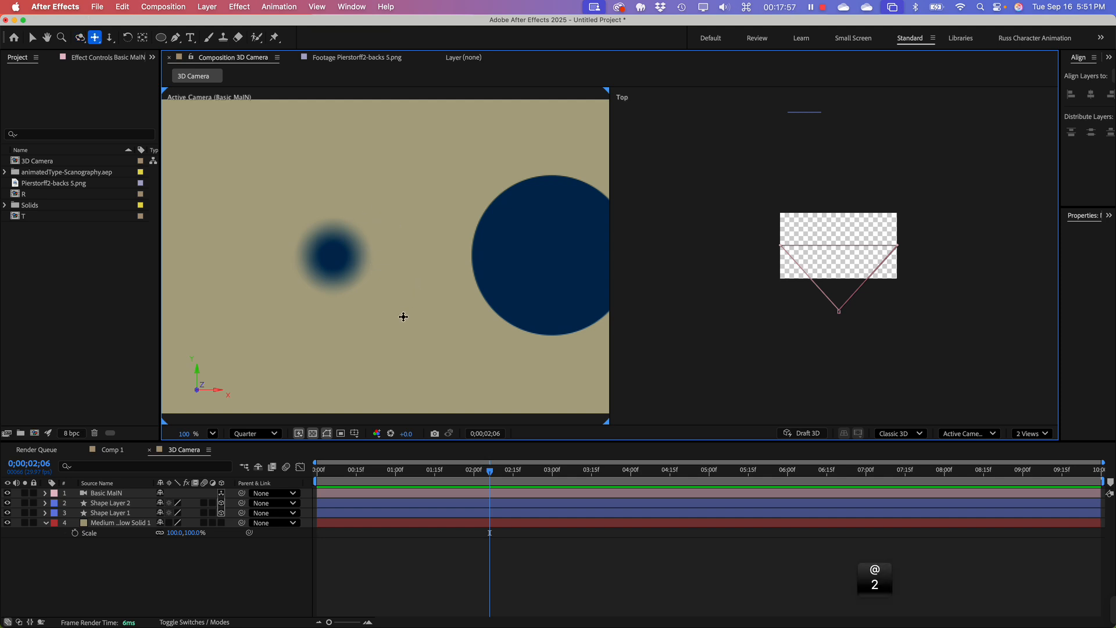
left_click_drag(399, 311, 302, 319)
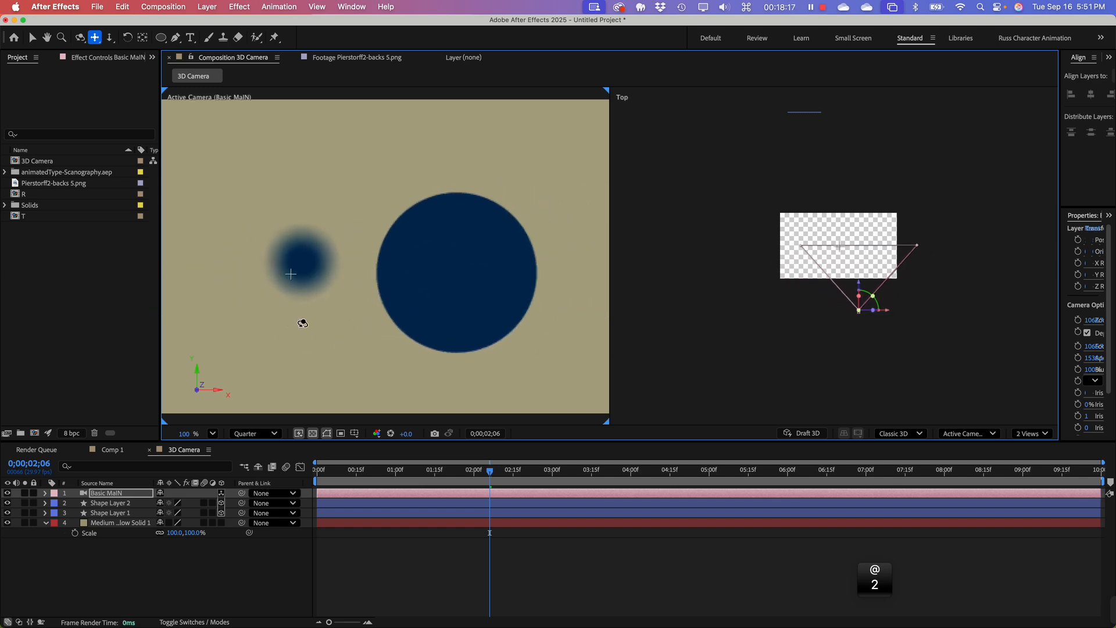
Step: Try dollying the camera in and out with the Dolly Towards Cursor Tool, and undo both dolly moves and the earlier sideways pan
left_click(110, 37)
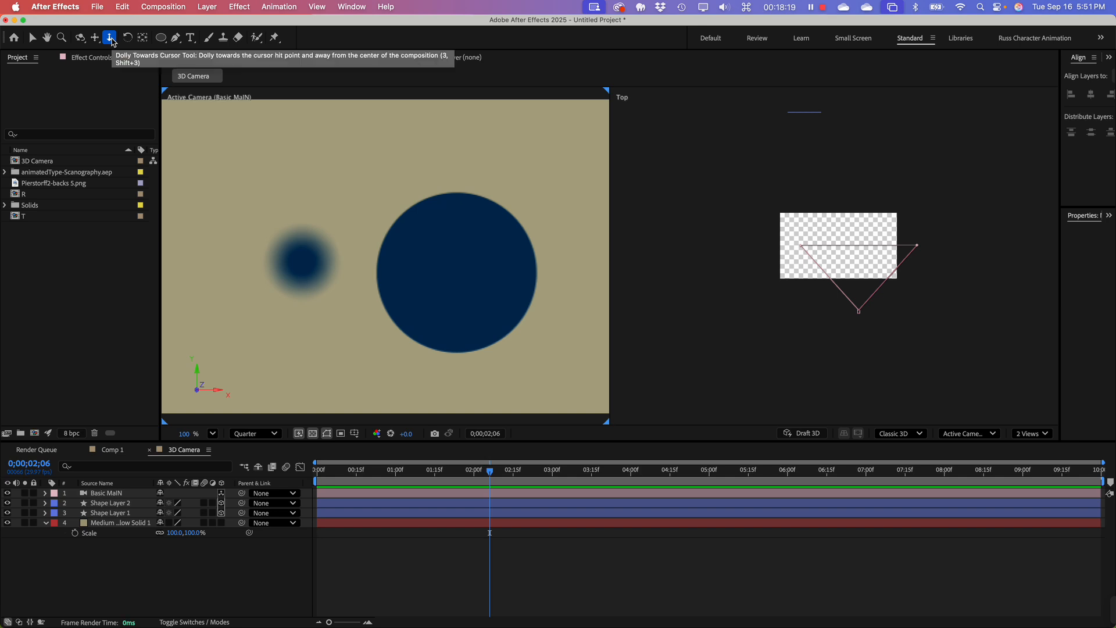
key("3")
left_click_drag(362, 291, 440, 328)
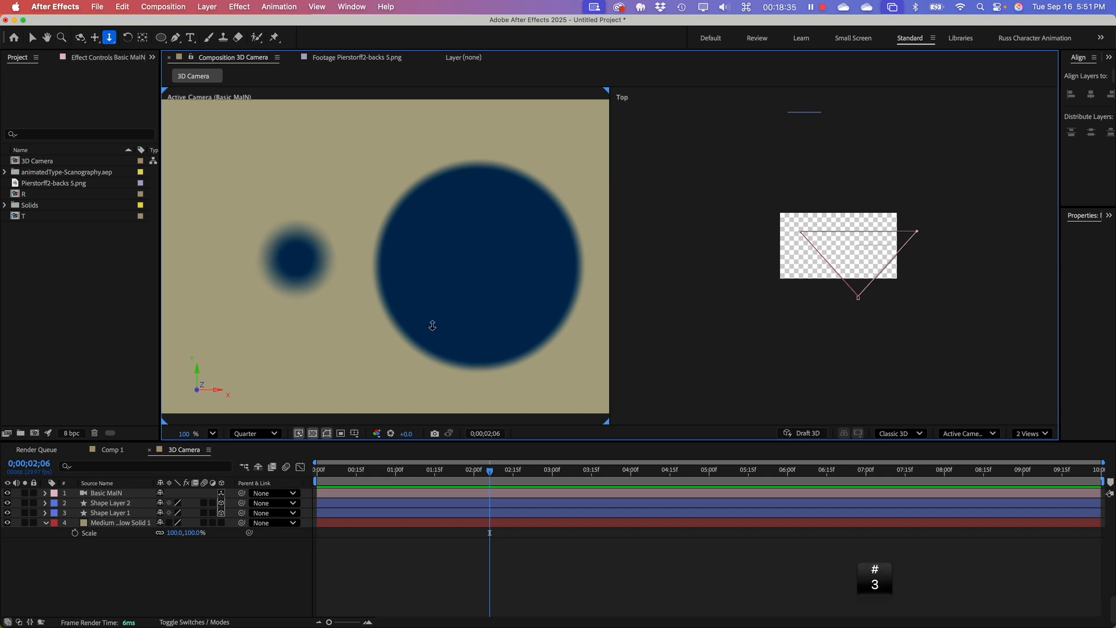
left_click_drag(430, 316, 391, 379)
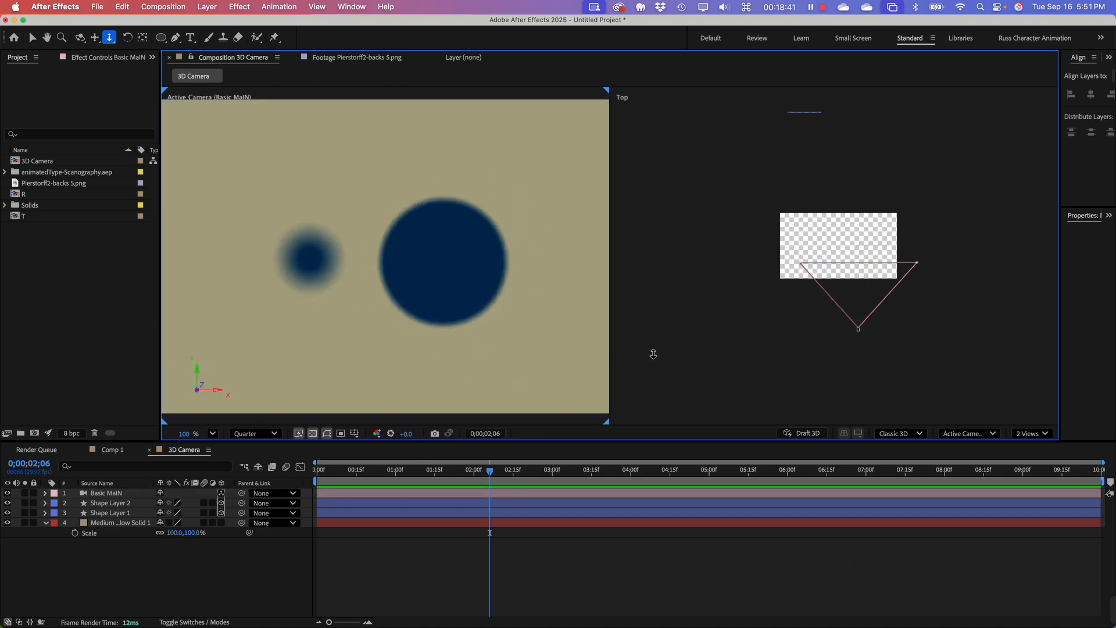
key("super+z")
key("super+z")
key("super+z")
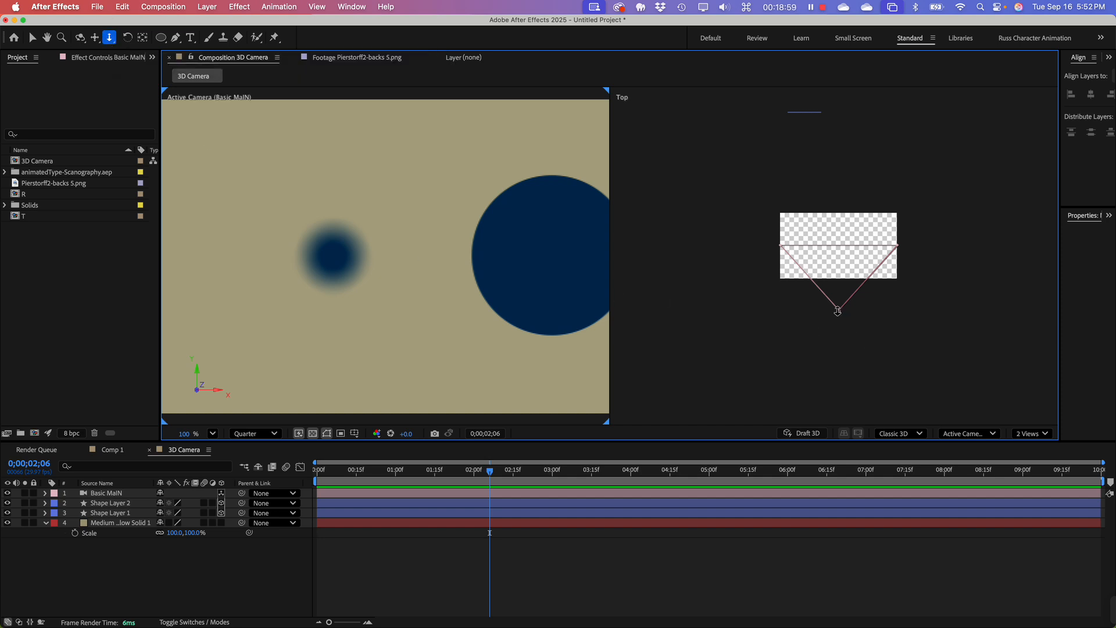
Step: Return the current time to 0;00;00;00 and expand the Basic MaIN camera's Transform properties in a taller timeline
left_click_drag(487, 474, 298, 480)
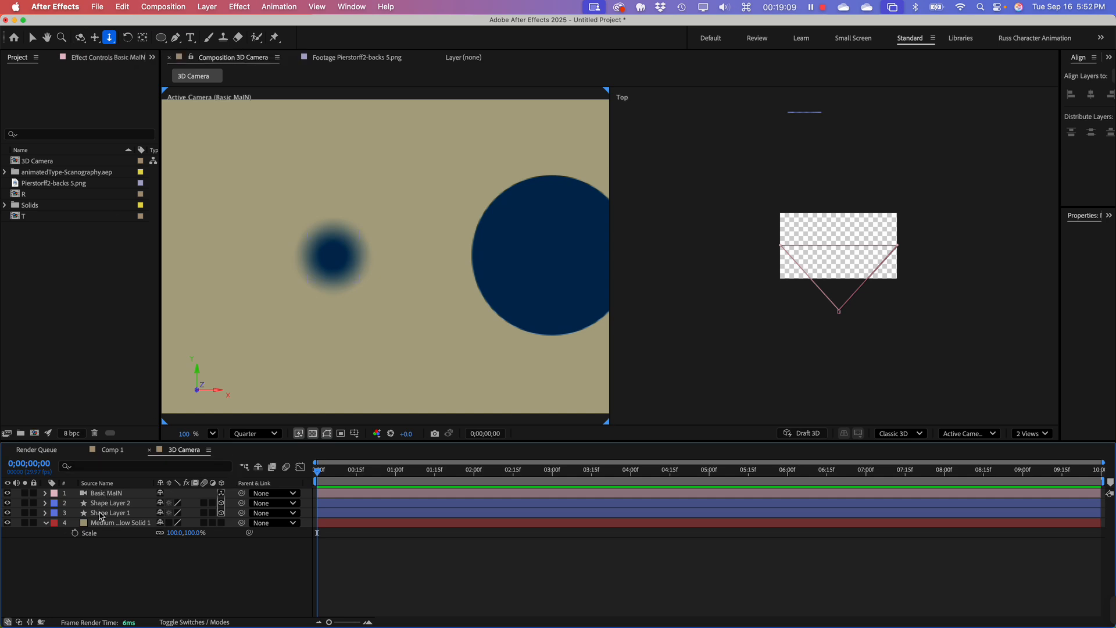
left_click(107, 495)
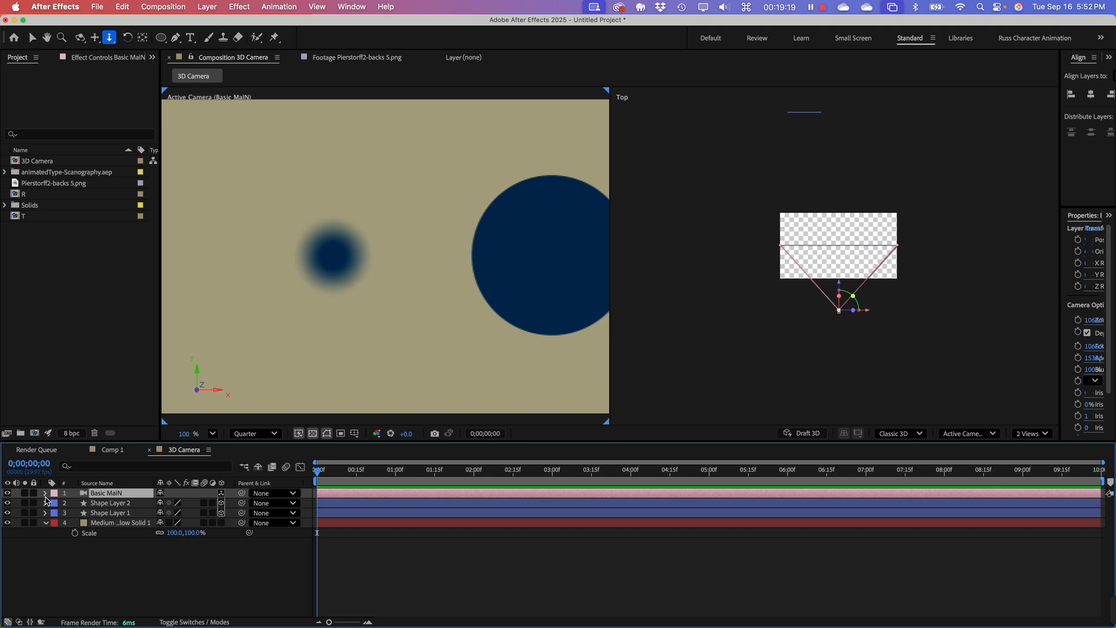
key("t")
left_click(46, 493)
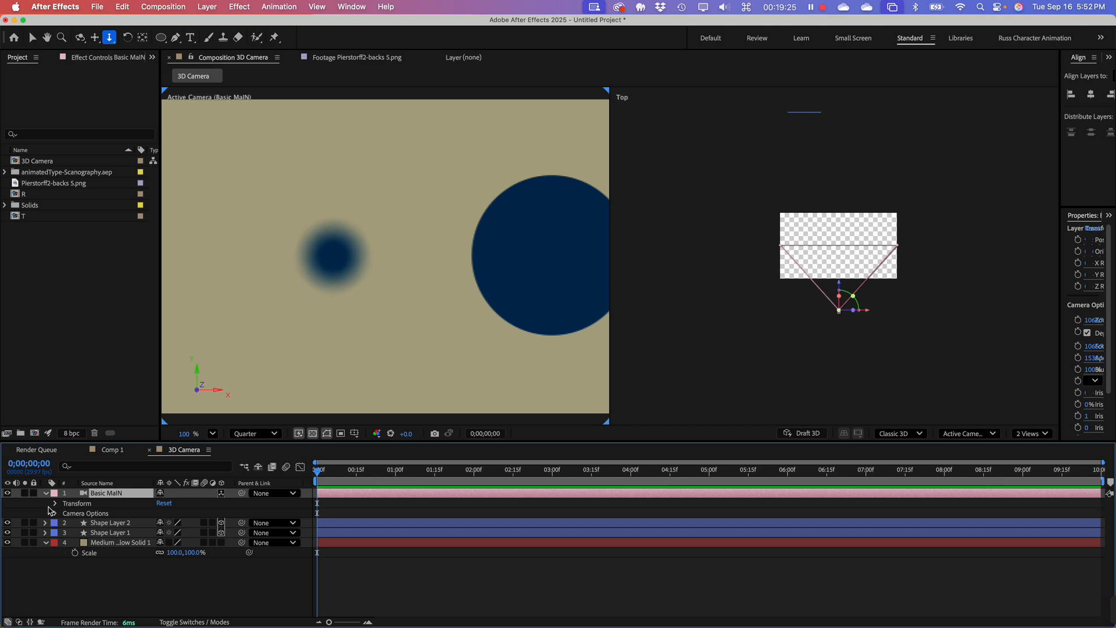
left_click(55, 504)
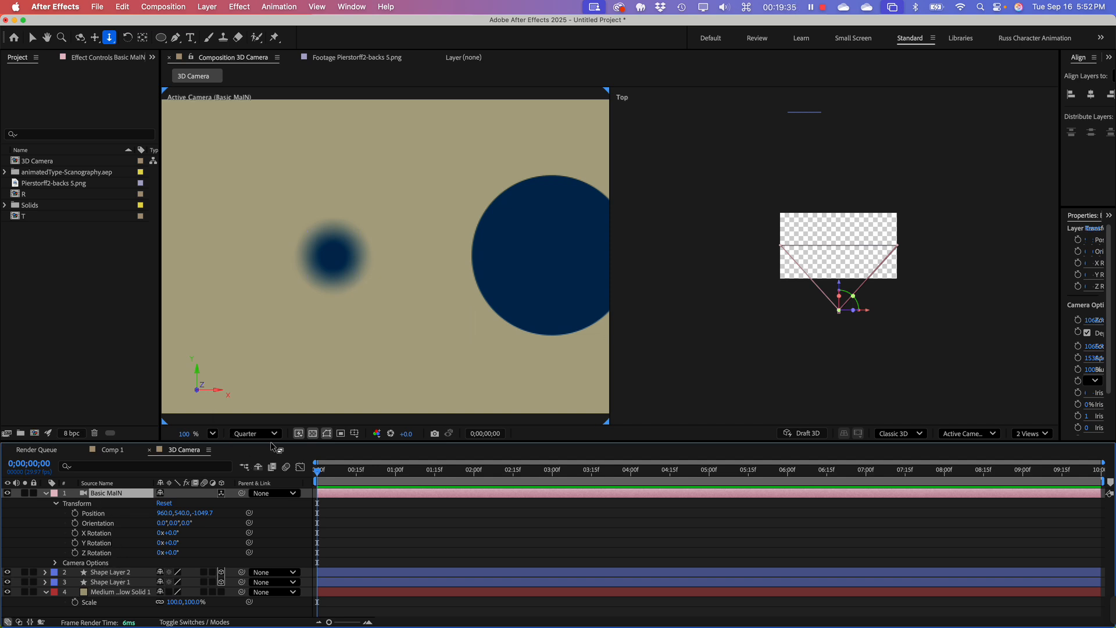
left_click_drag(270, 442, 269, 317)
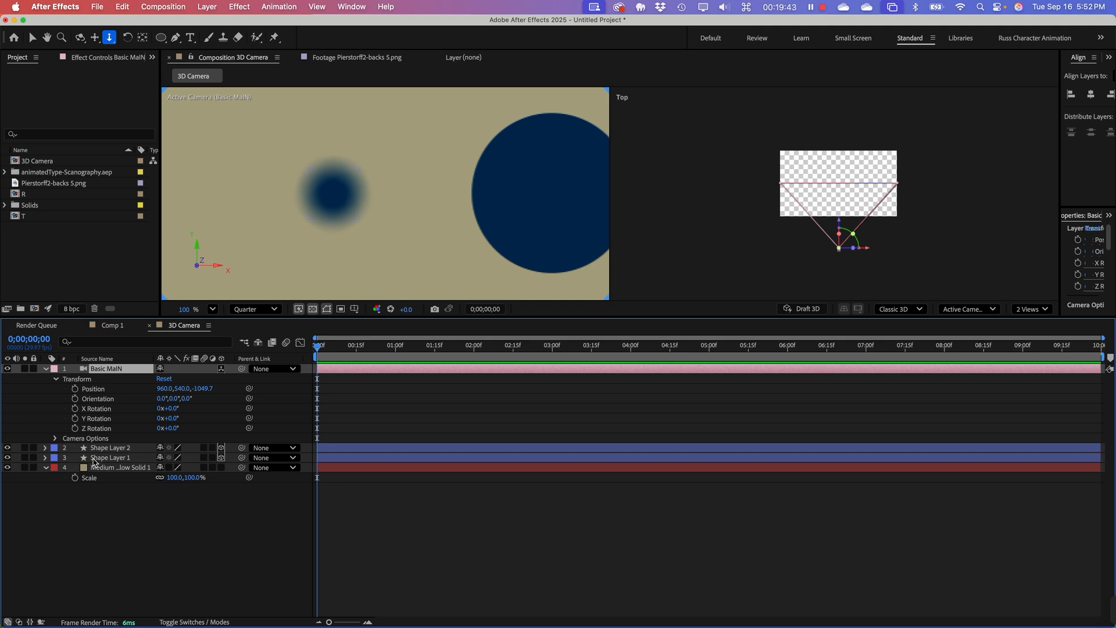
Step: Examine Shape Layer 1's scale and rotation properties, and look at Comp 1 before returning to the 3D Camera composition
left_click(96, 459)
left_click(46, 458)
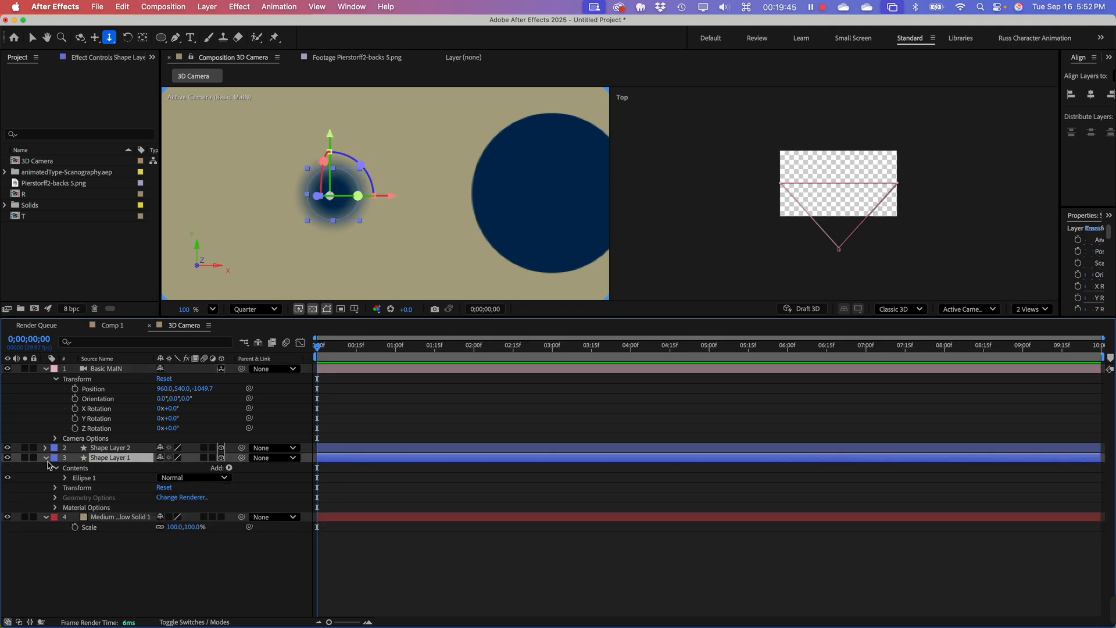
left_click(73, 490)
key("s")
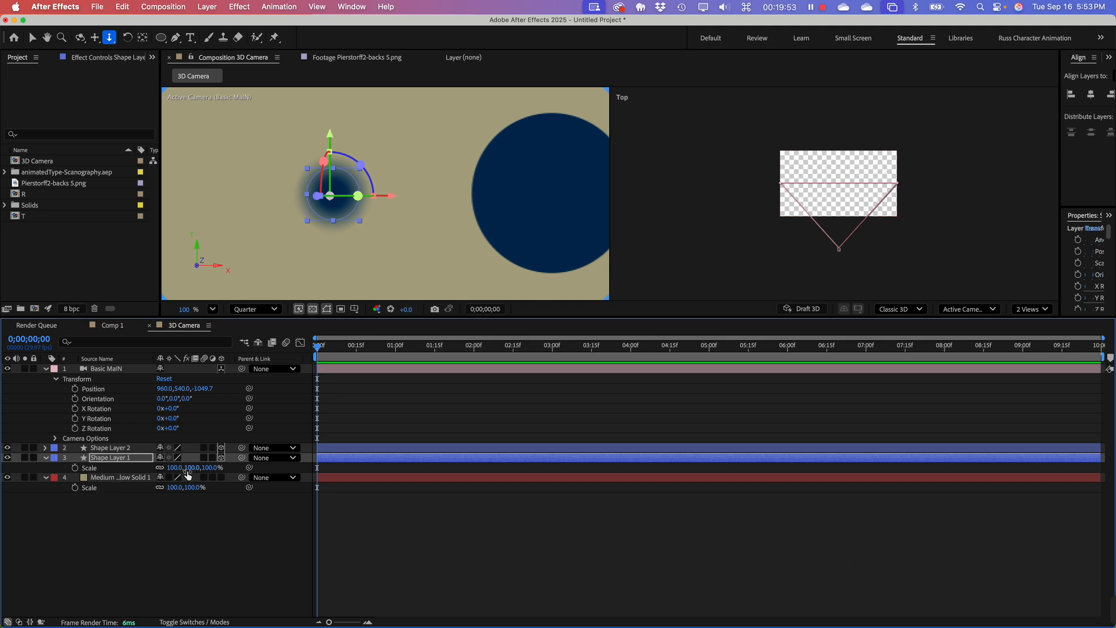
key("r")
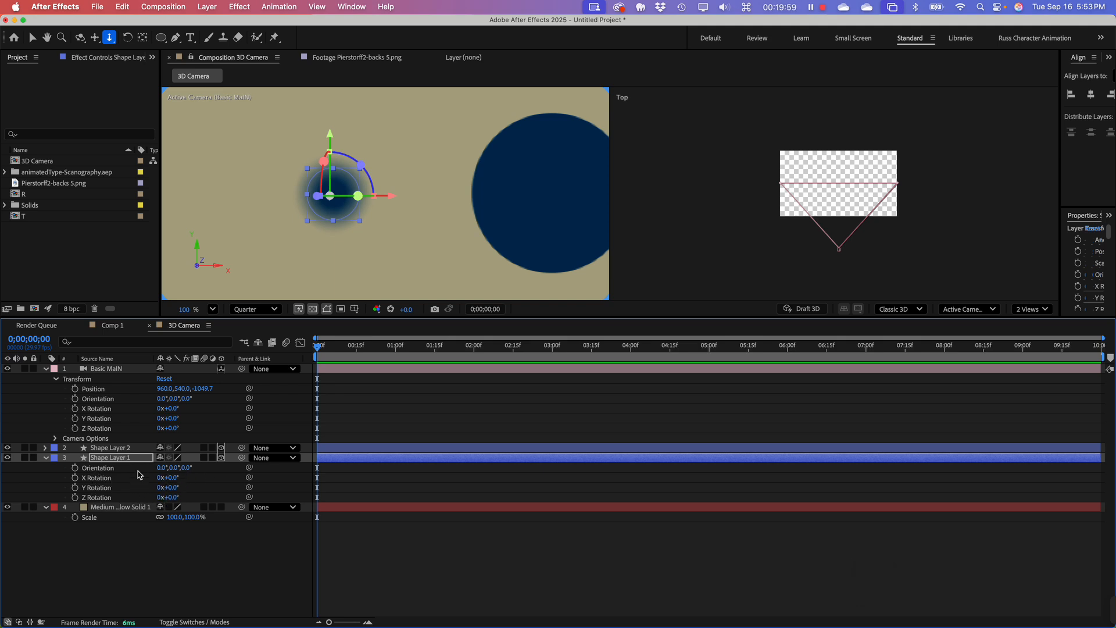
left_click(112, 562)
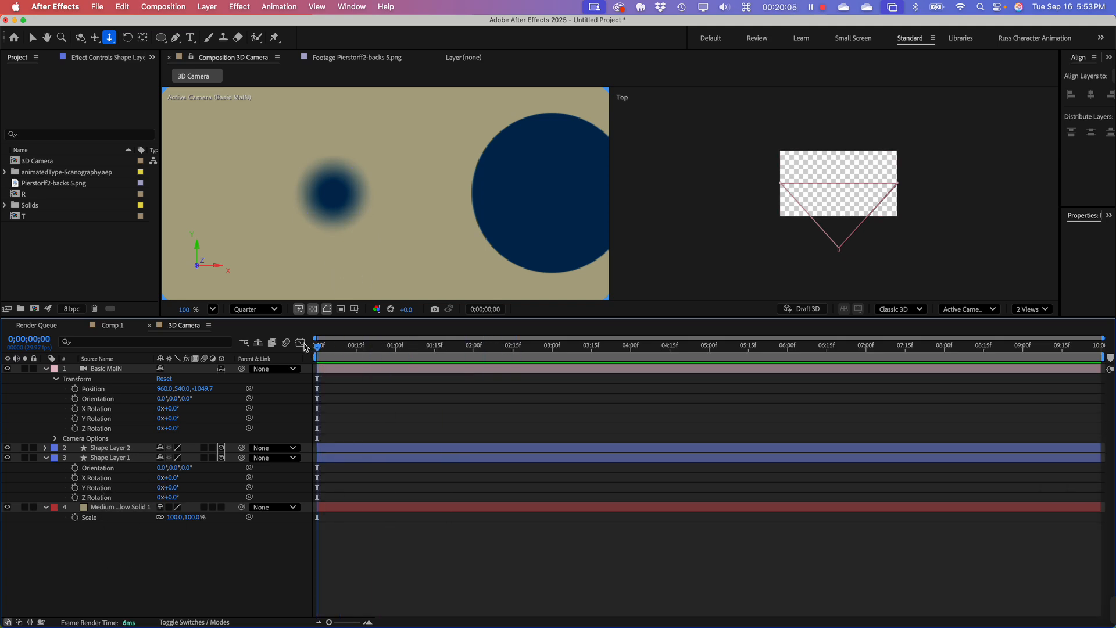
left_click(114, 326)
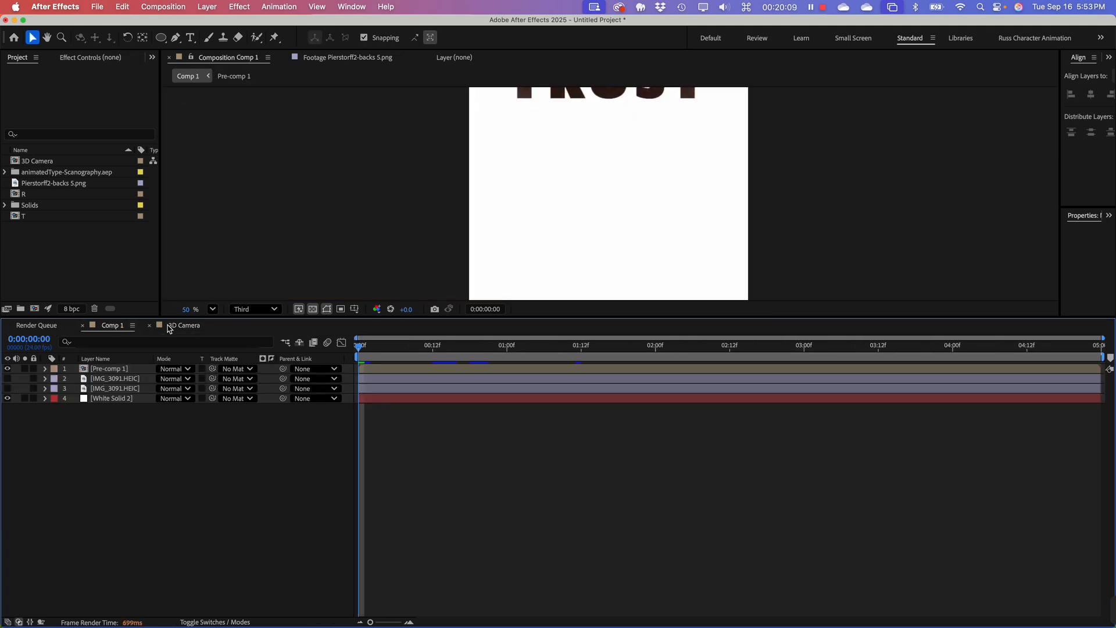
left_click(170, 329)
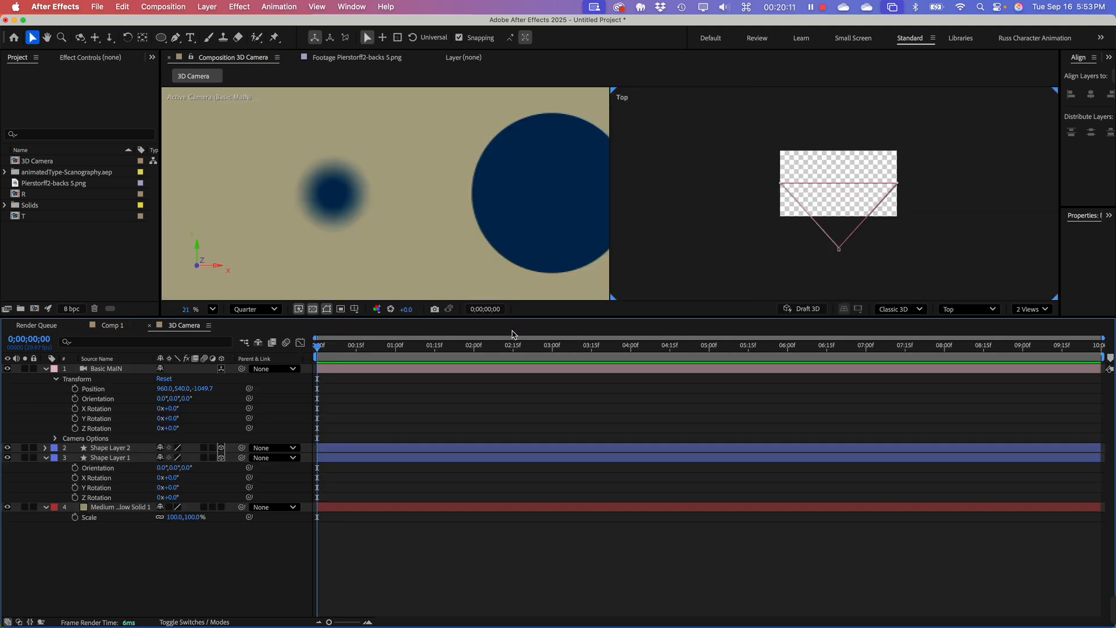
Step: Collapse the Basic MaIN camera's properties and enlarge the composition view by shortening the timeline
left_click_drag(534, 453, 533, 474)
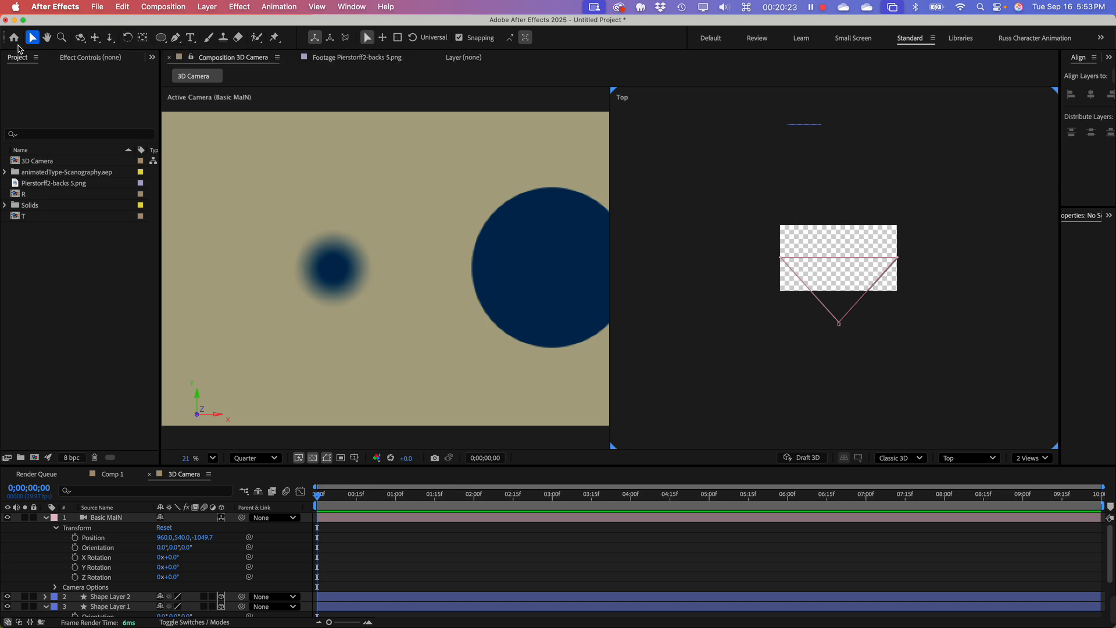
left_click(116, 331)
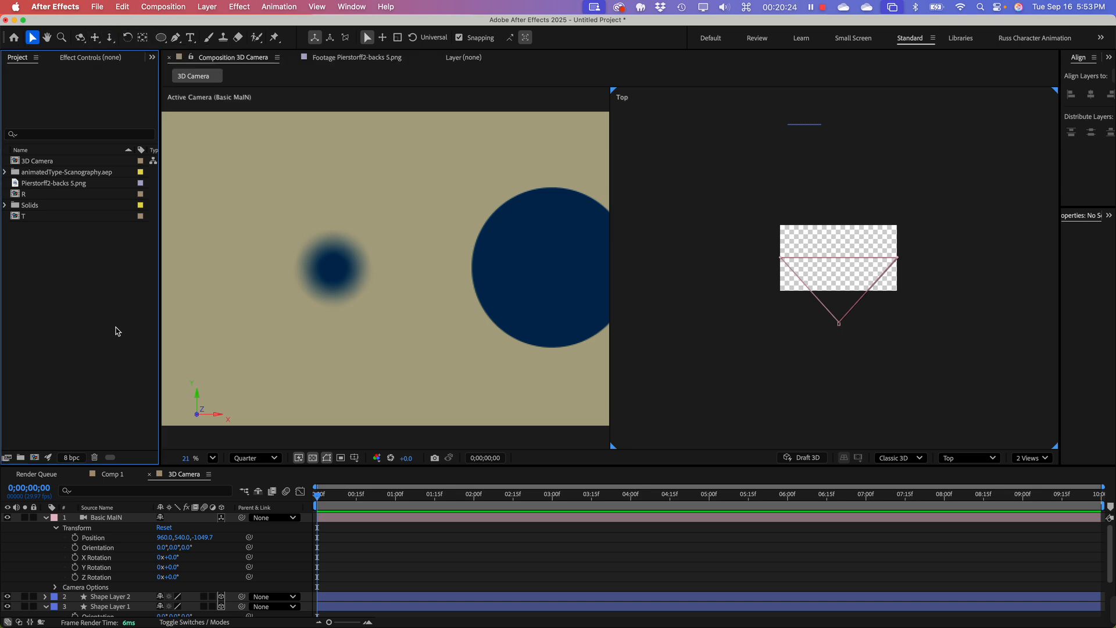
left_click(46, 521)
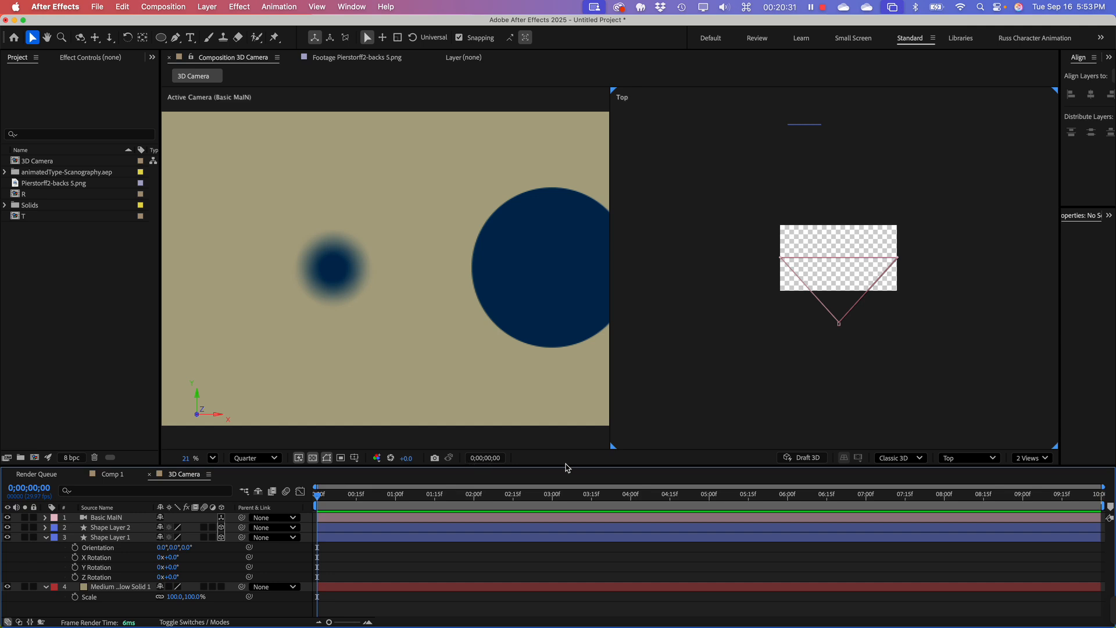
left_click_drag(564, 466, 555, 433)
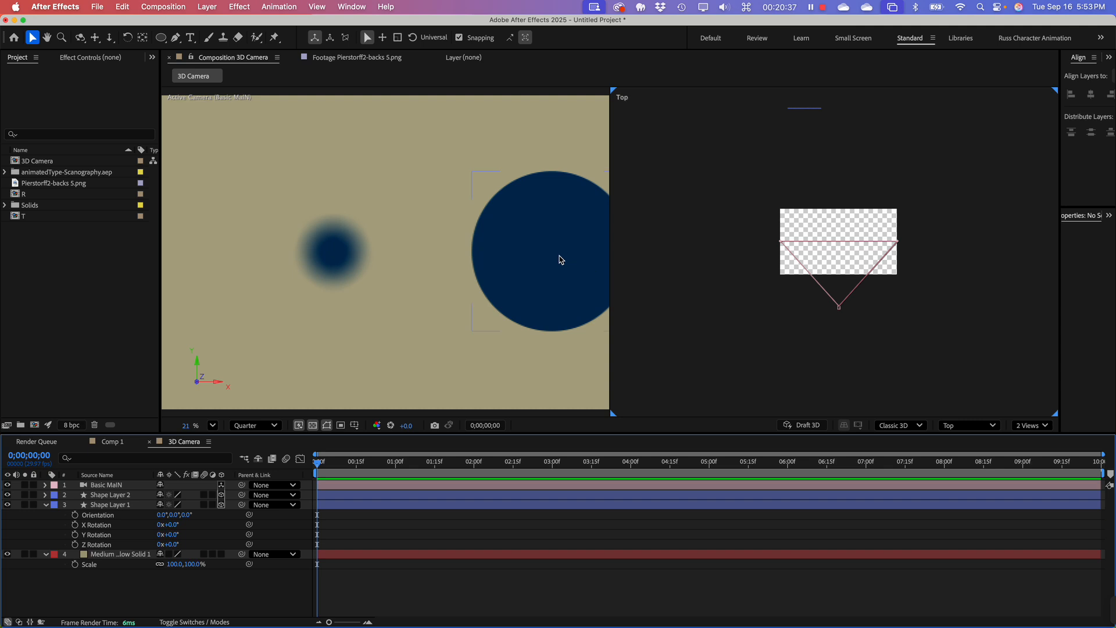
Step: Shift the small blurred circle along its X axis away from the large circle, and hide both shape layers
left_click(343, 241)
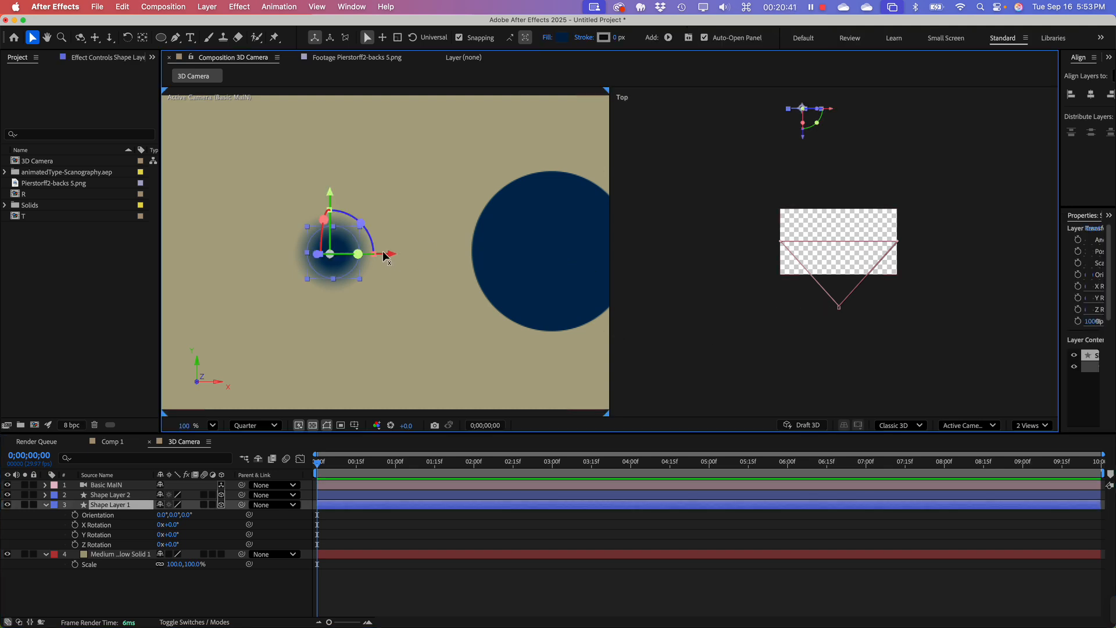
left_click_drag(391, 253, 318, 270)
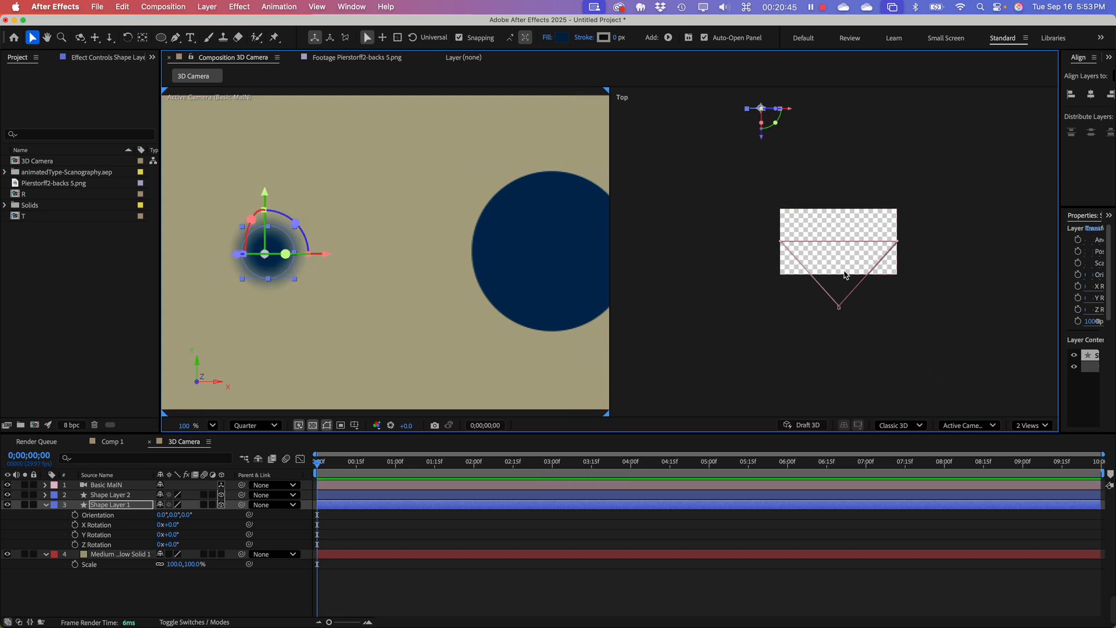
left_click(558, 258)
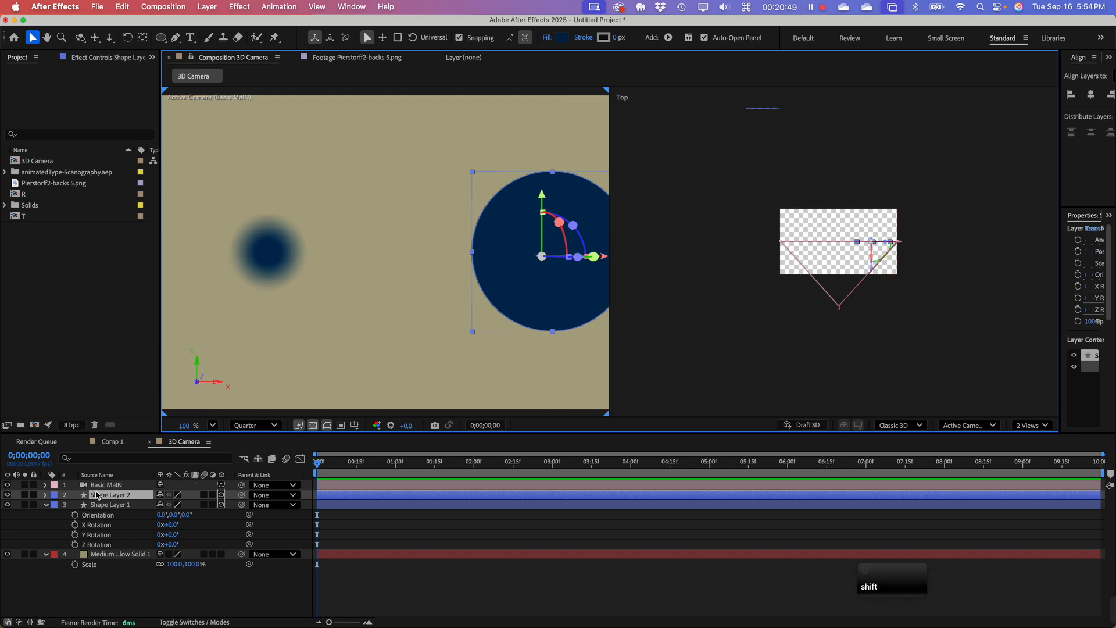
left_click(7, 495)
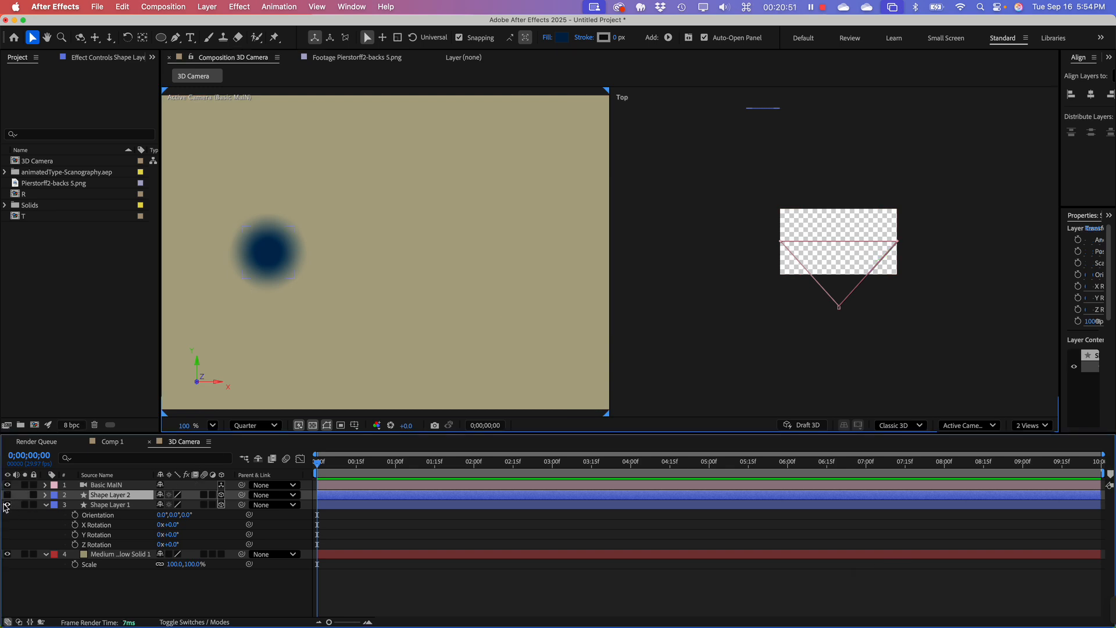
left_click(7, 505)
left_click(67, 596)
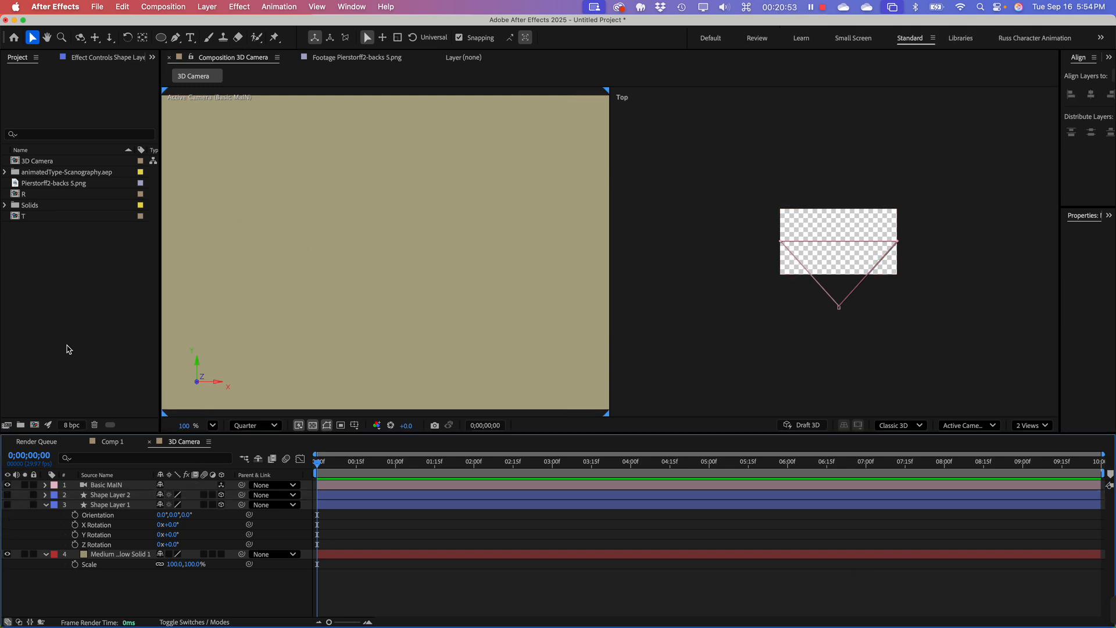
Step: Add the T and R compositions to the 3D Camera composition as layers, with R above T
left_click(107, 303)
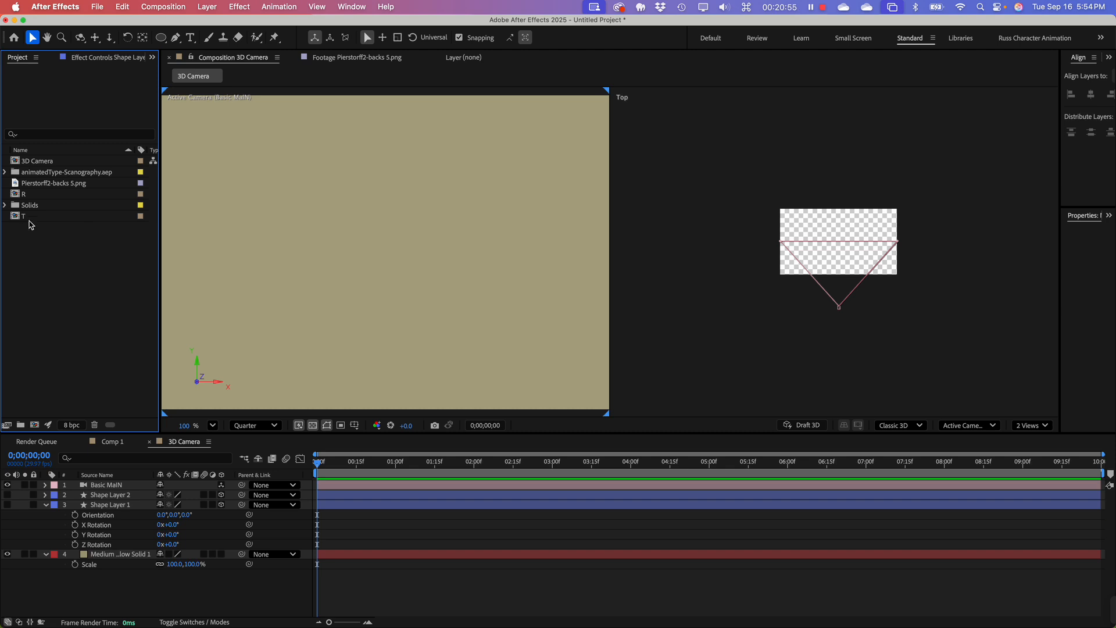
left_click(17, 196)
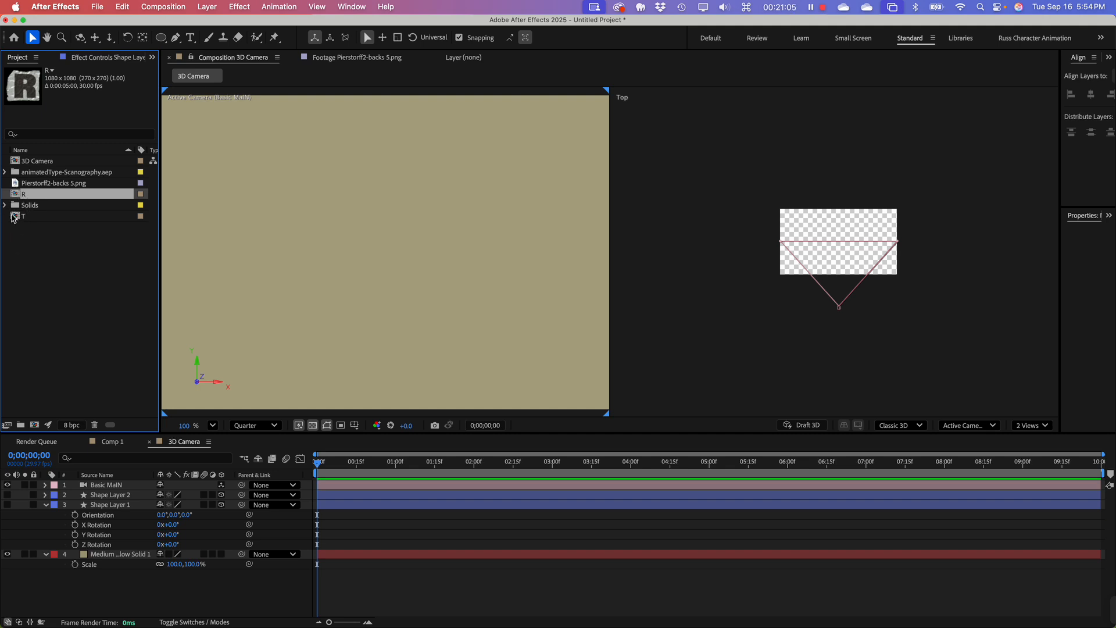
left_click_drag(14, 219, 123, 484)
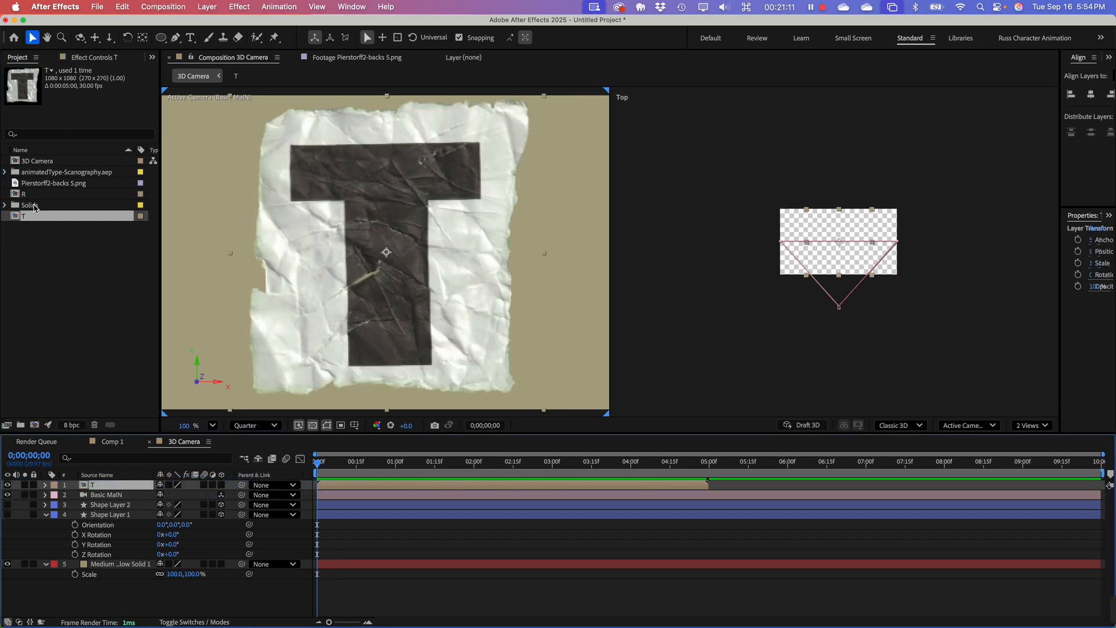
left_click_drag(29, 195, 496, 252)
Step: Scale the T and R layers together to 56%
left_click(296, 302, "shift")
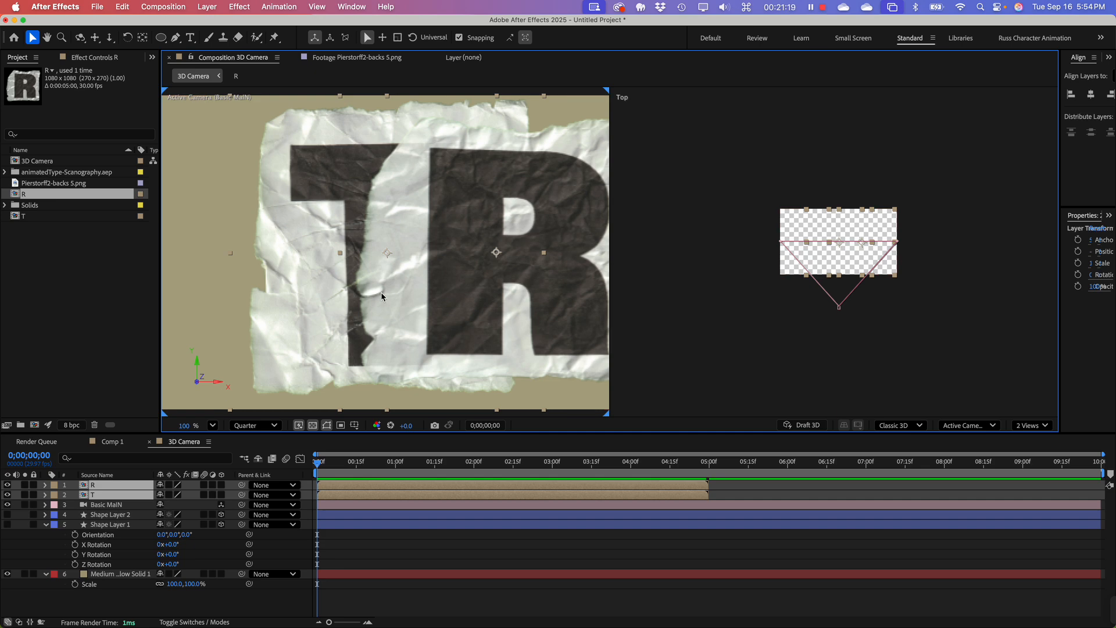
key("s")
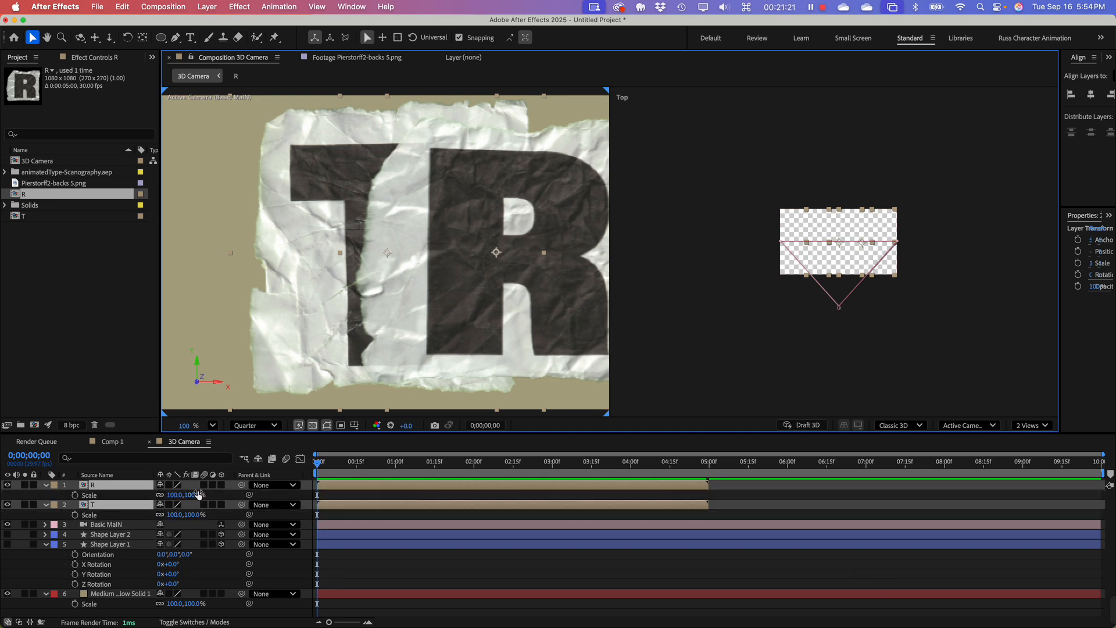
left_click_drag(190, 499, 164, 495)
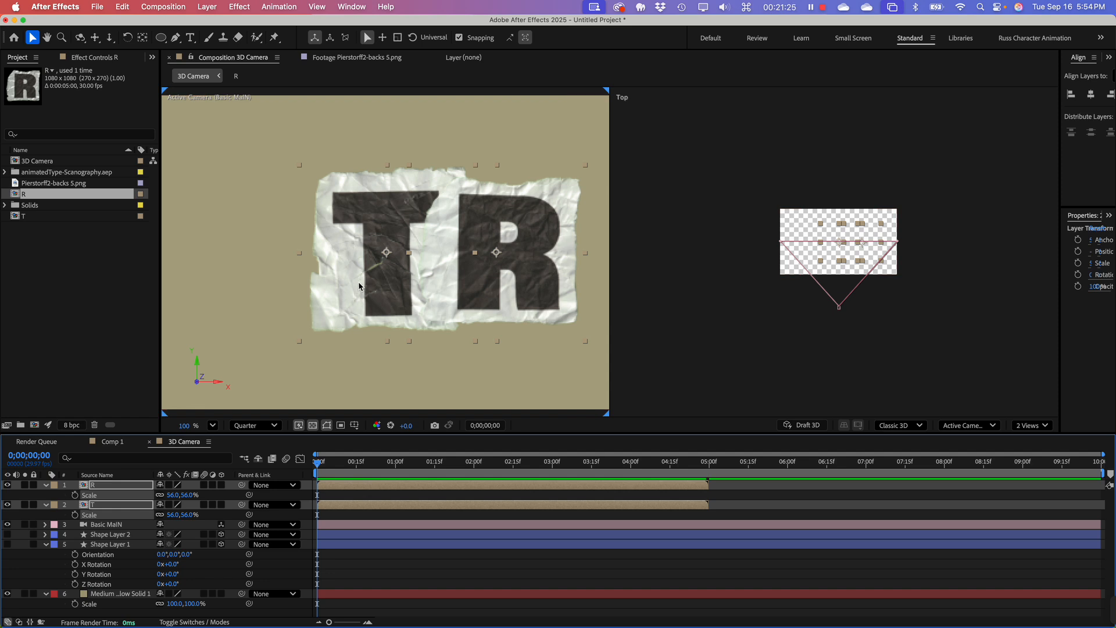
Step: Arrange the letters in the Active Camera view with T toward the upper left and R slightly lower on its right, overlapping T's paper edge
left_click(377, 338)
left_click(341, 296)
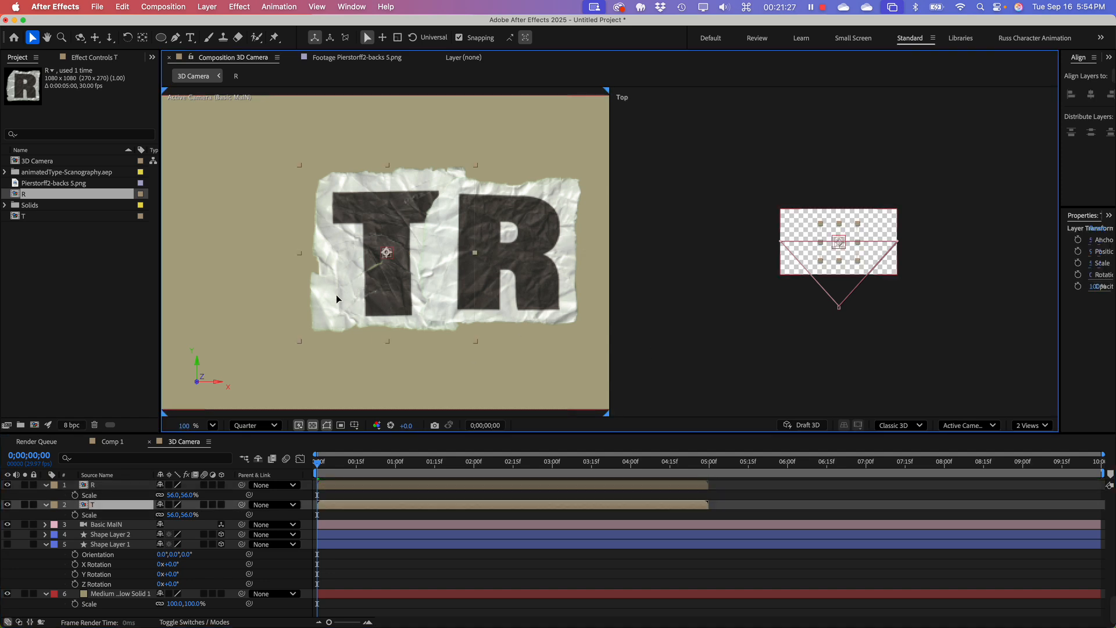
left_click_drag(336, 294, 250, 294)
left_click_drag(469, 273, 396, 311)
left_click_drag(306, 302, 333, 300)
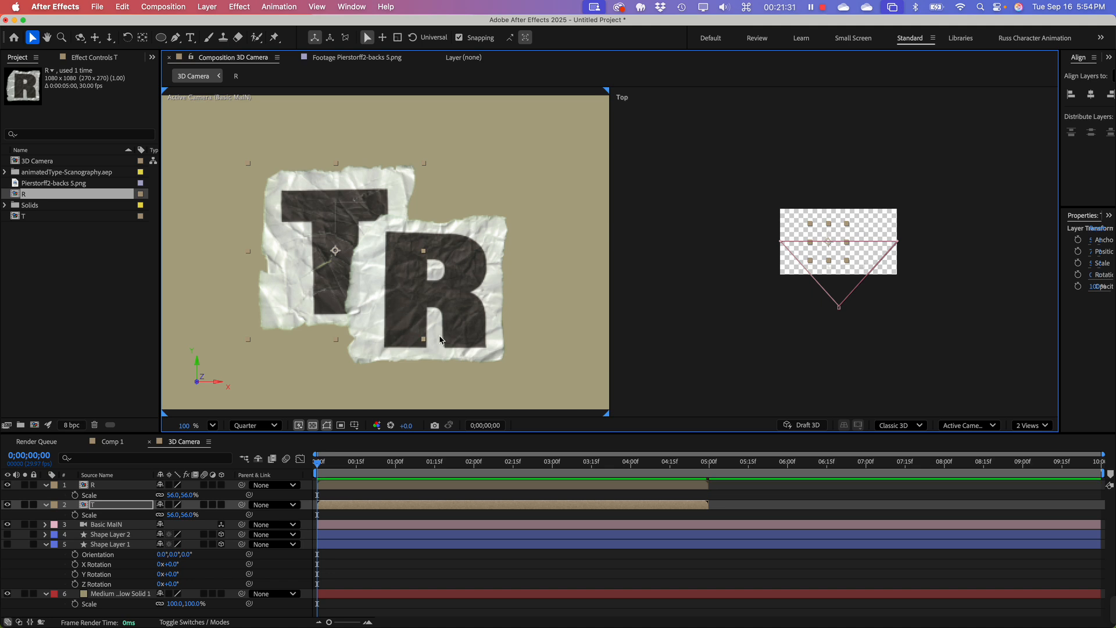
left_click_drag(409, 321, 461, 339)
Step: Rotate the R layer counterclockwise to -16.5°
key("r")
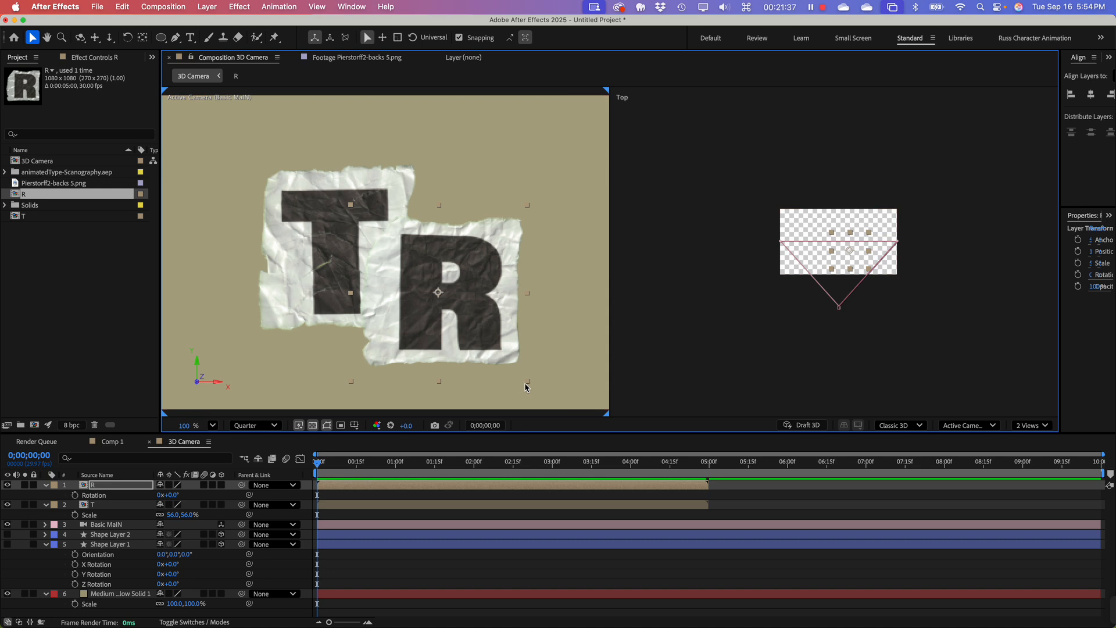
left_click_drag(524, 387, 539, 375)
key("super+z")
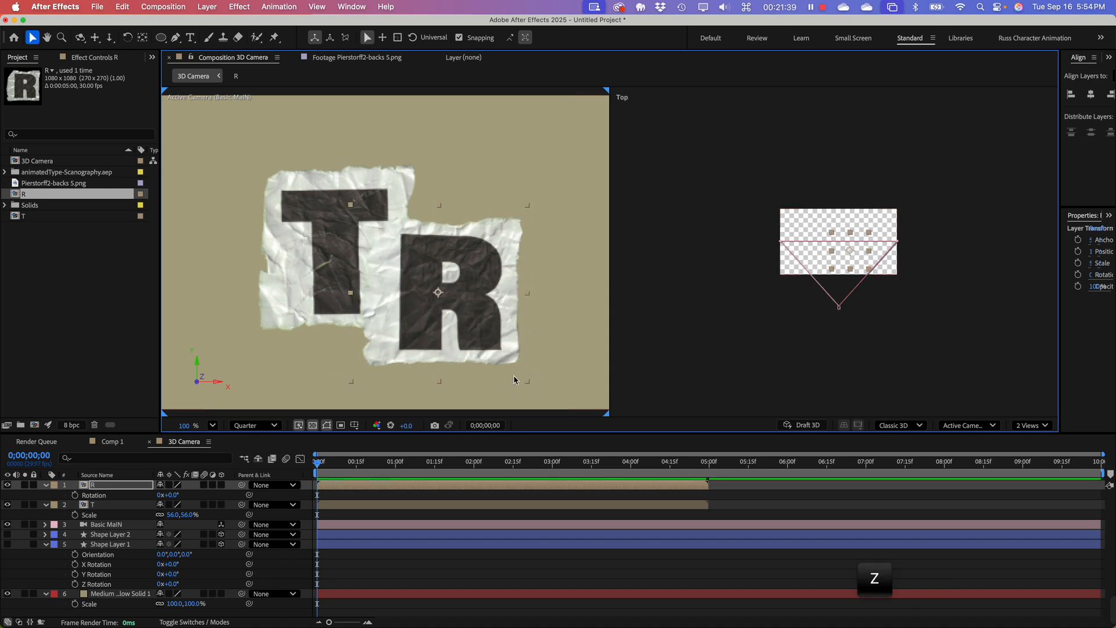
key("w")
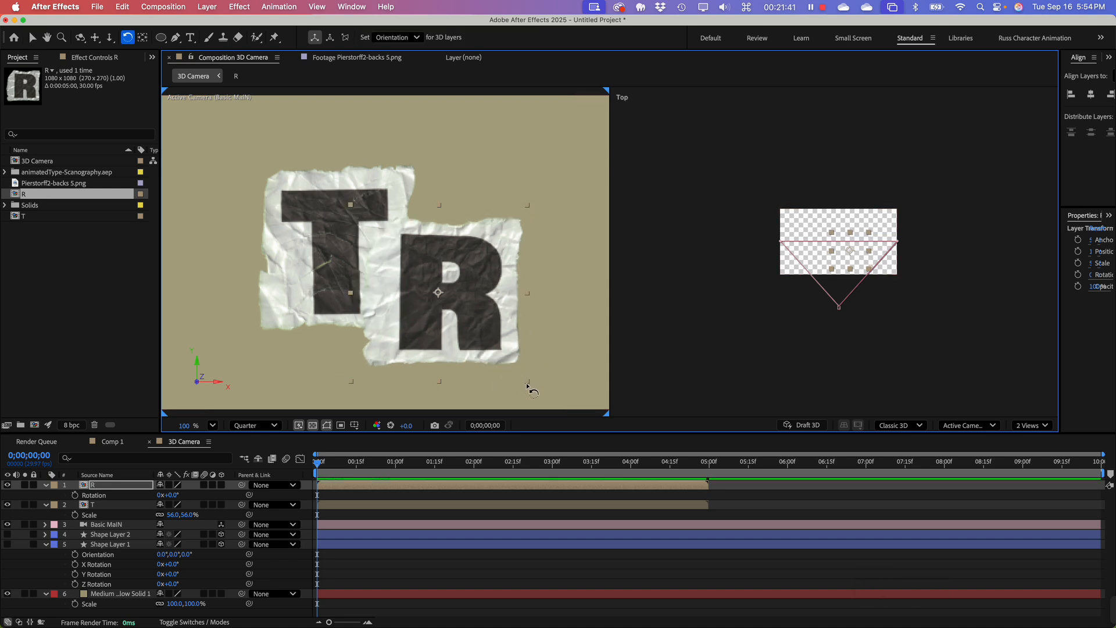
left_click_drag(528, 386, 549, 354)
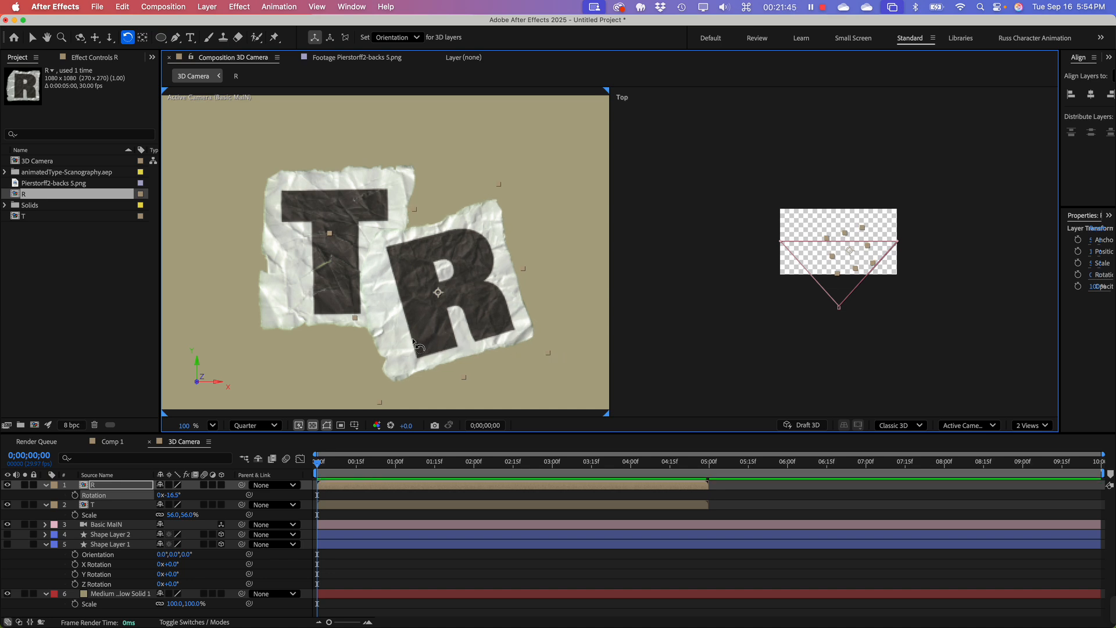
Step: Move the tilted R closer over T's edge, and shift both letters together slightly to the right in the frame
key("v")
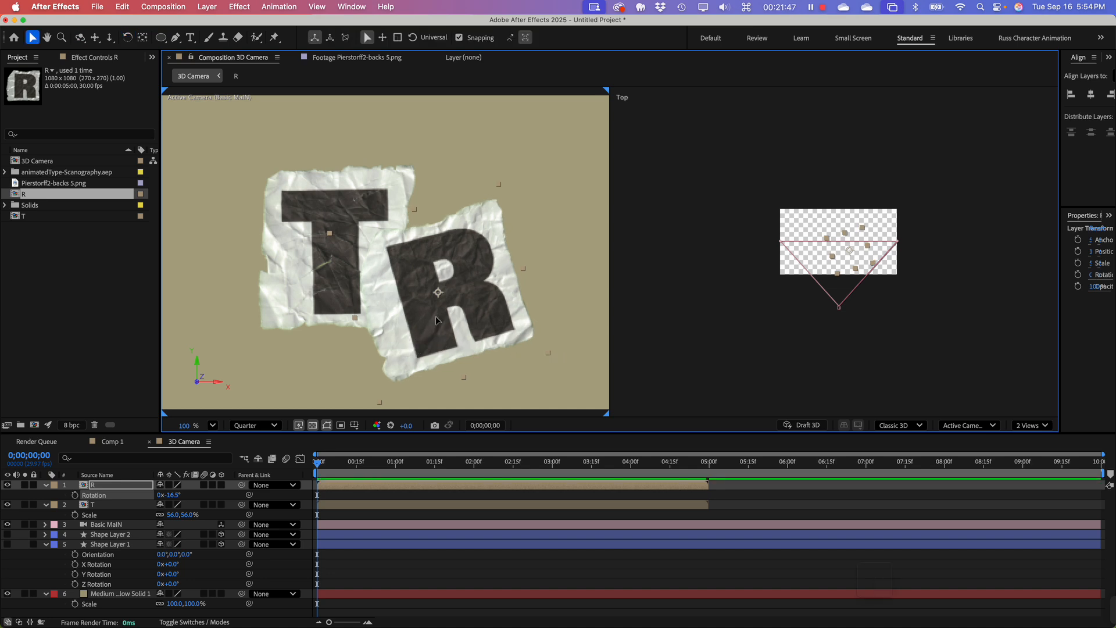
left_click_drag(437, 320, 422, 309)
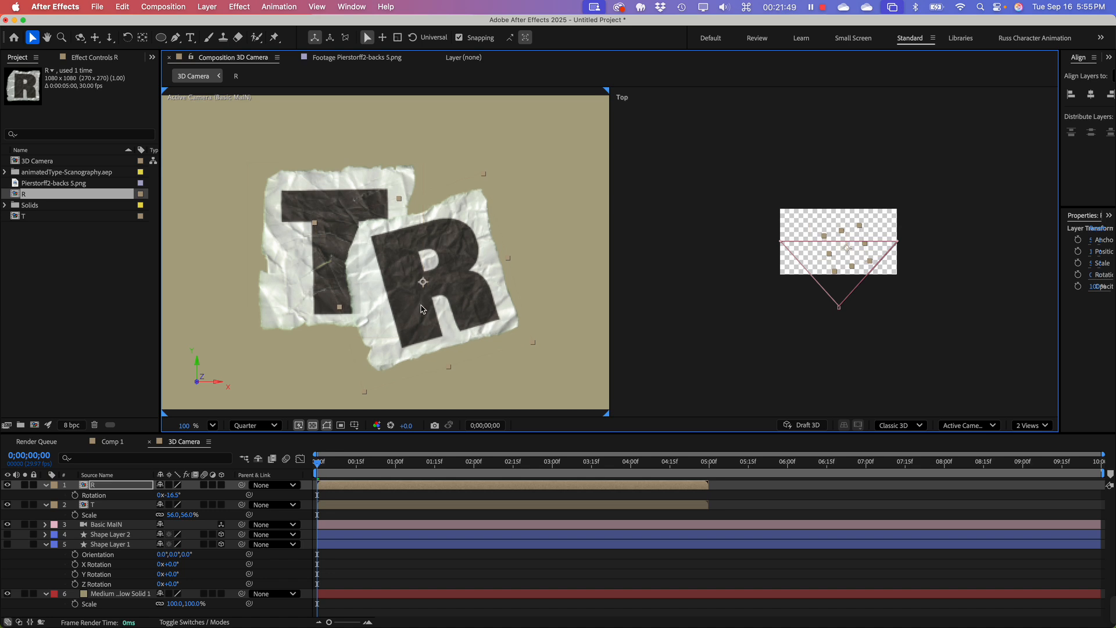
left_click(329, 279, "shift")
left_click_drag(329, 280, 350, 281)
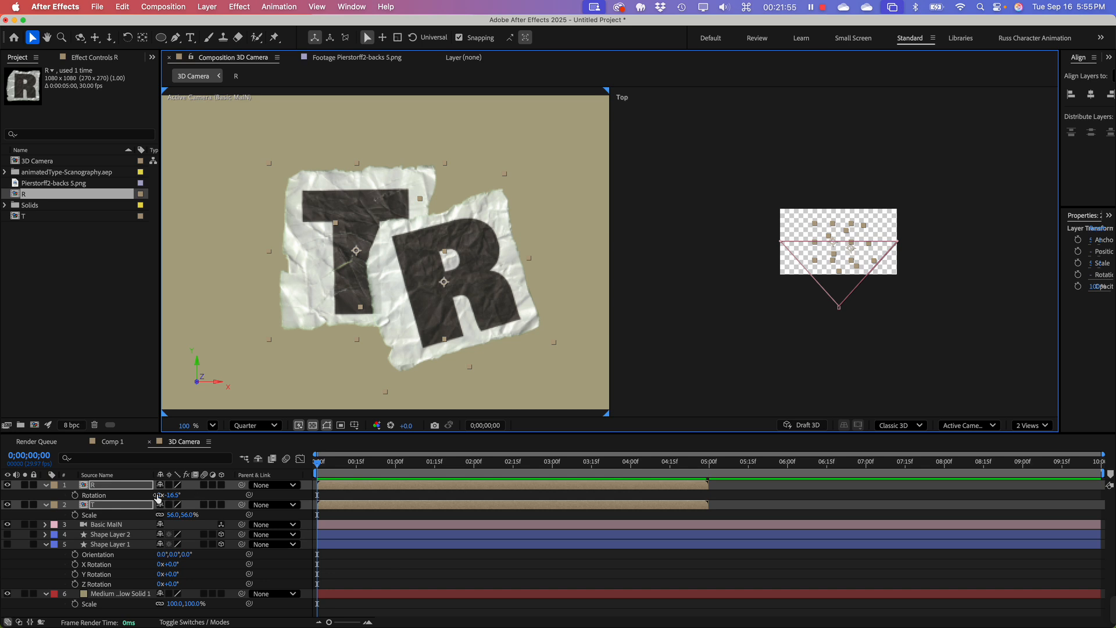
Step: Turn the T and R layers into 3D layers
left_click(221, 485)
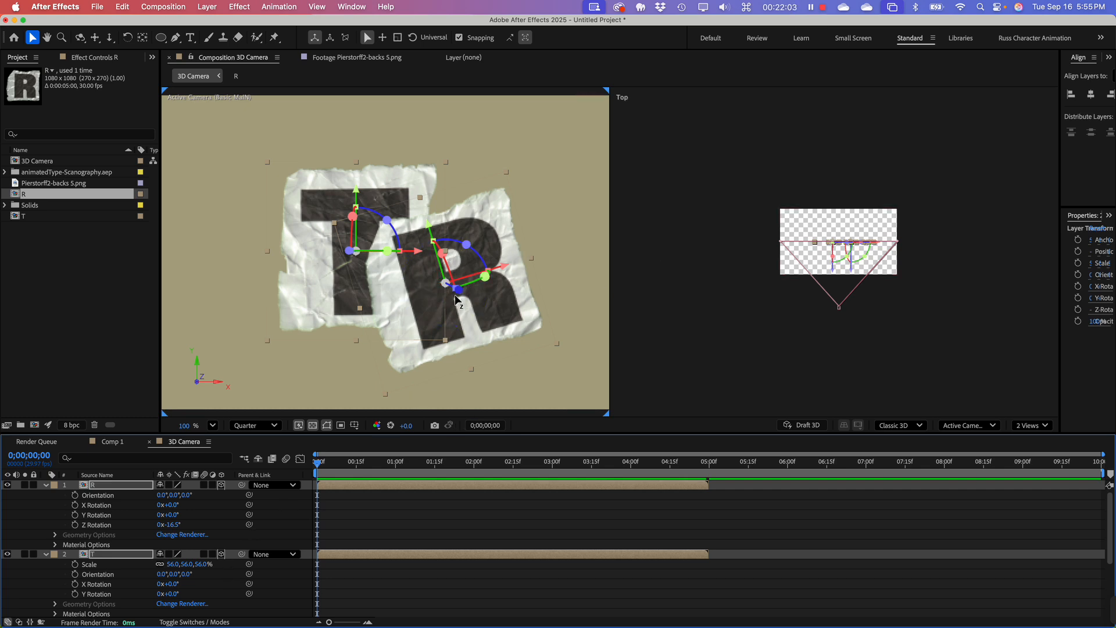
left_click_drag(464, 295, 474, 302)
left_click(228, 291)
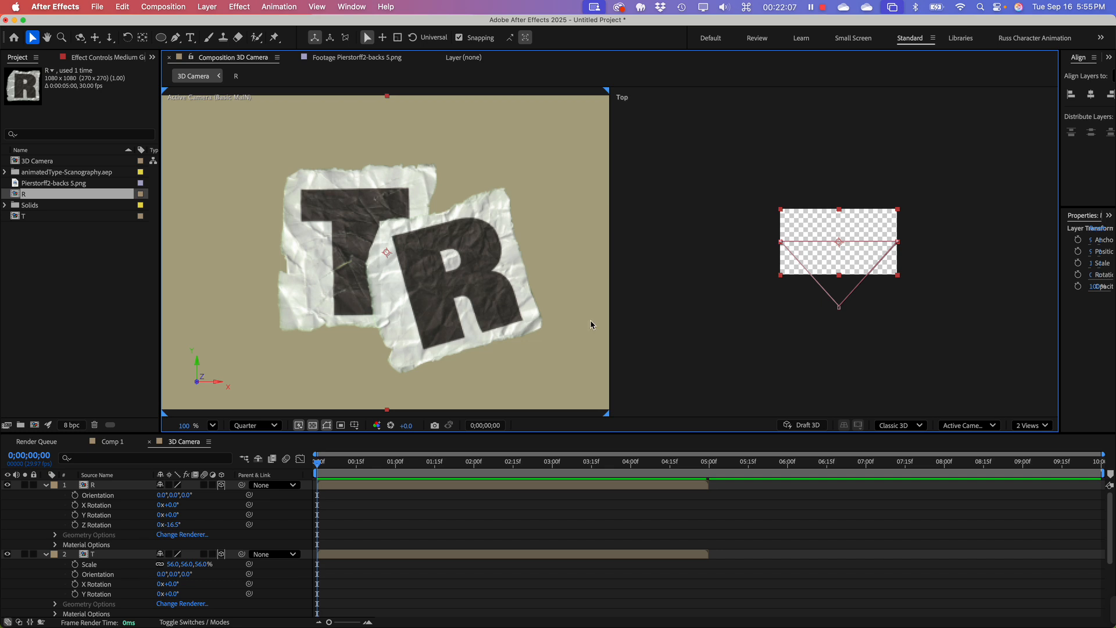
Step: Try moving the T and R layers together along the Z axis behind the camera in the Top view, and undo it
left_click(670, 275)
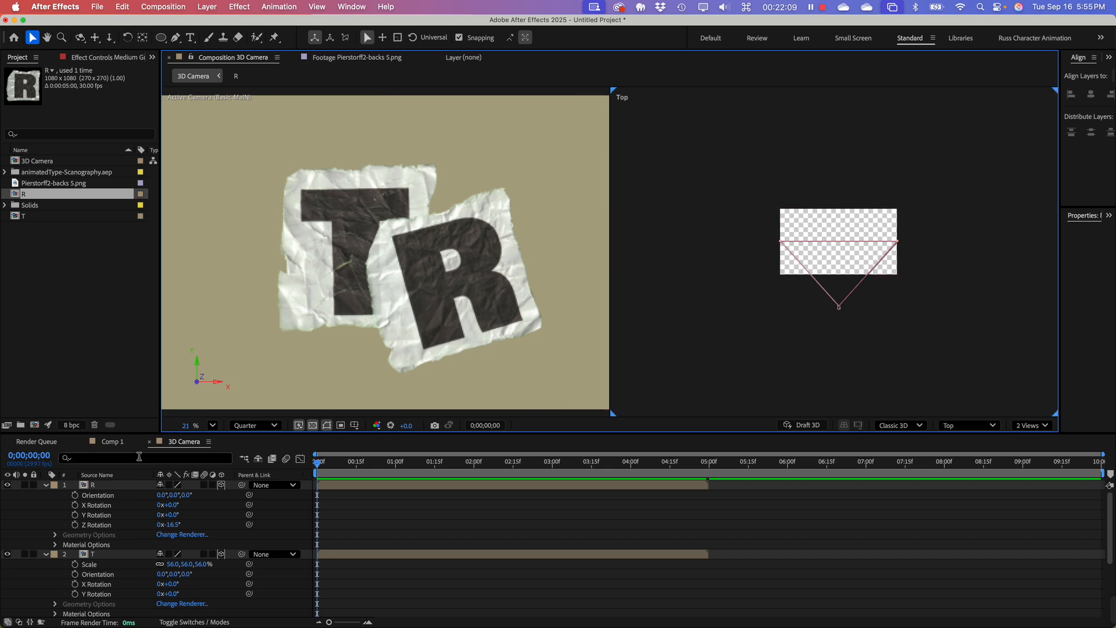
left_click(104, 556)
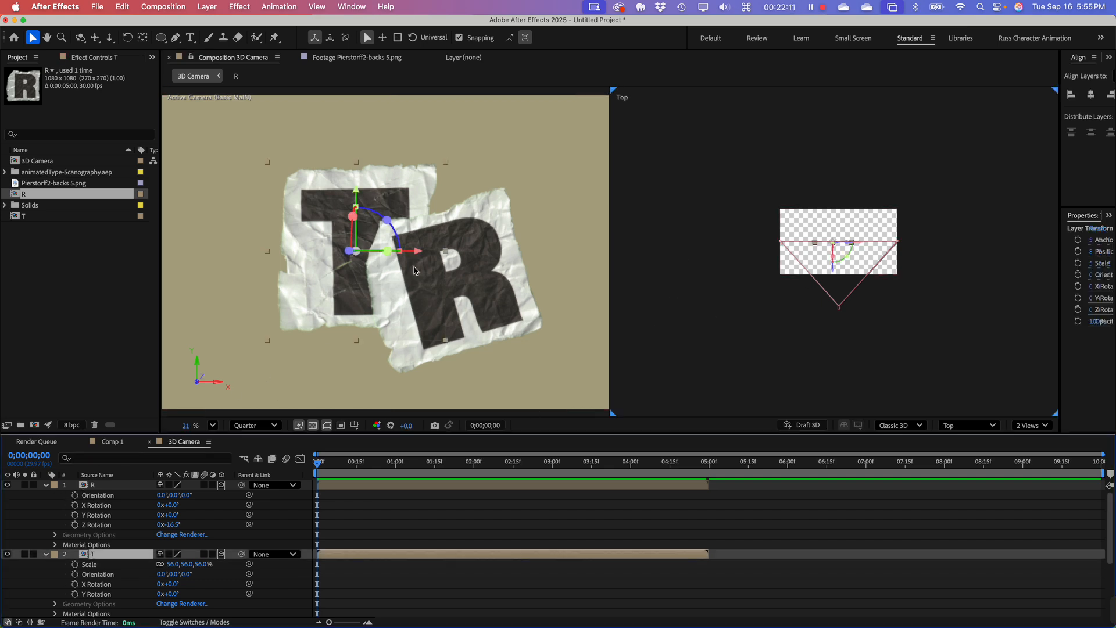
key("shift")
left_click(517, 251)
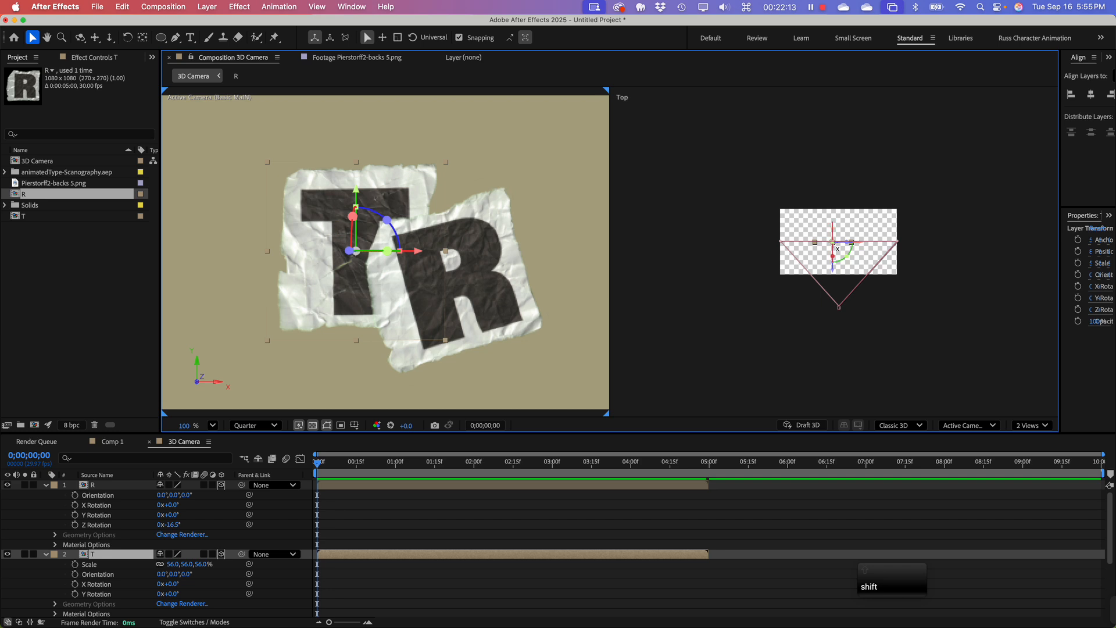
left_click(133, 486, "shift")
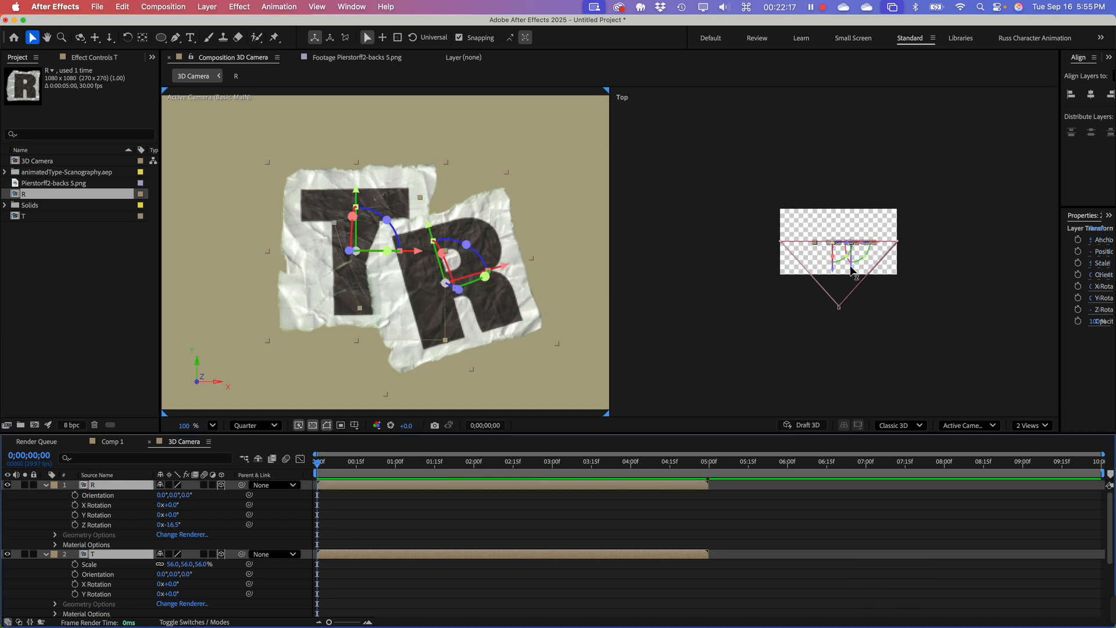
left_click_drag(853, 272, 893, 352)
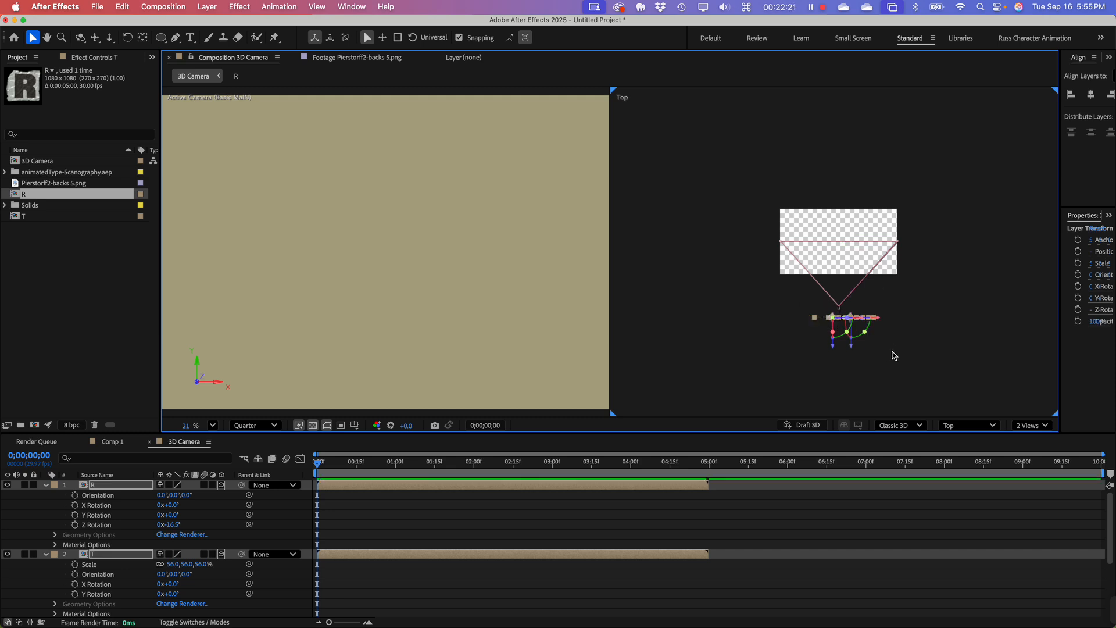
key("super+z")
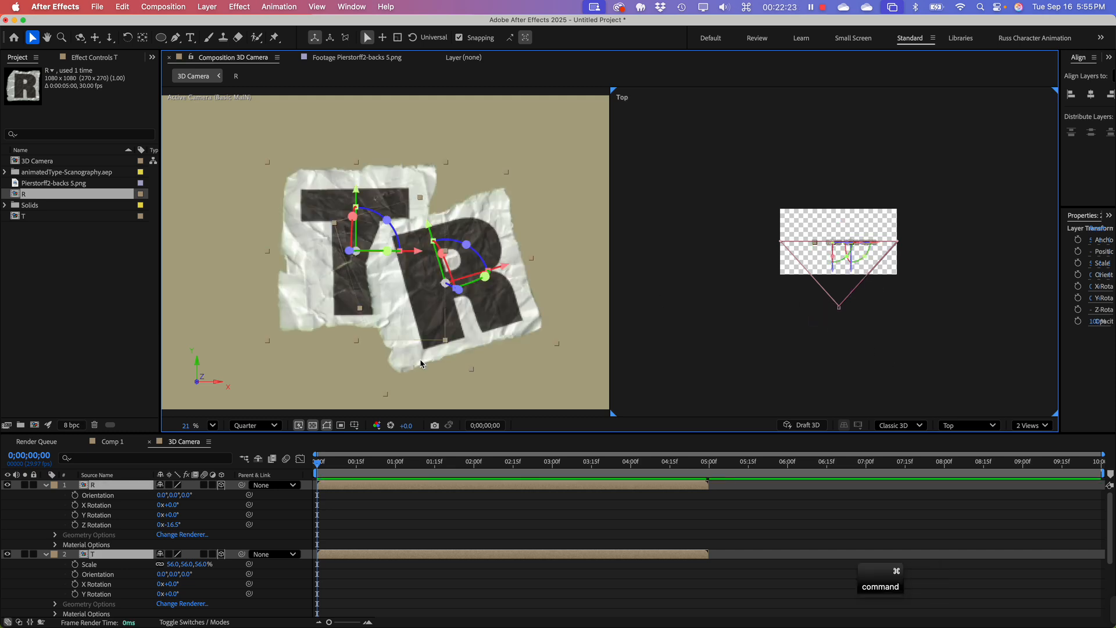
Step: Add Position keyframes to both the T and R layers at 0;00;02;00
left_click_drag(326, 464, 475, 475)
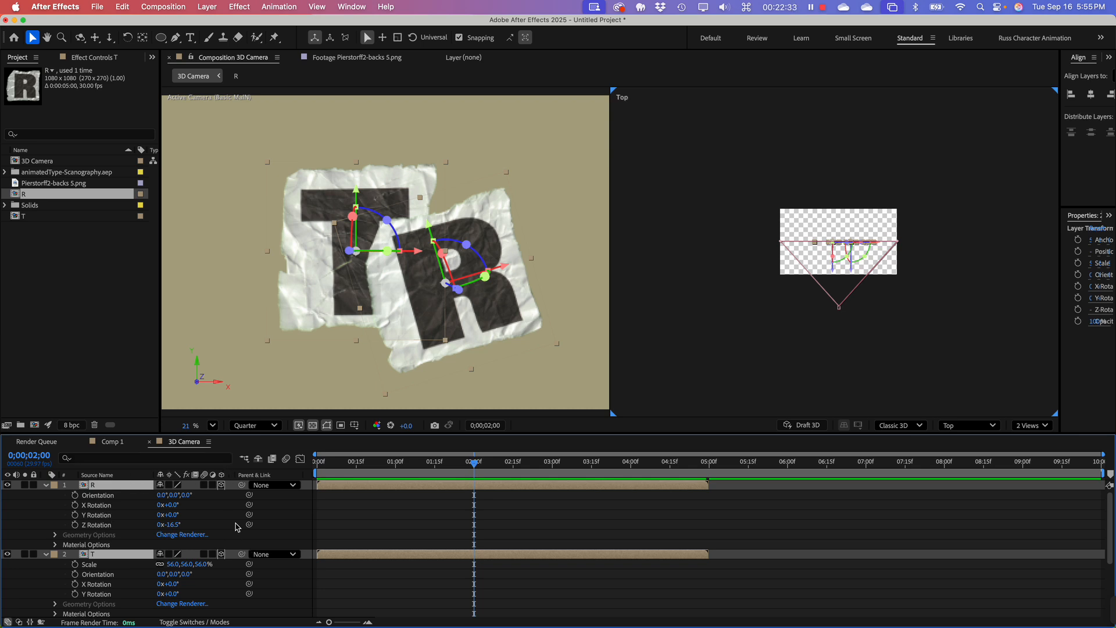
key("p")
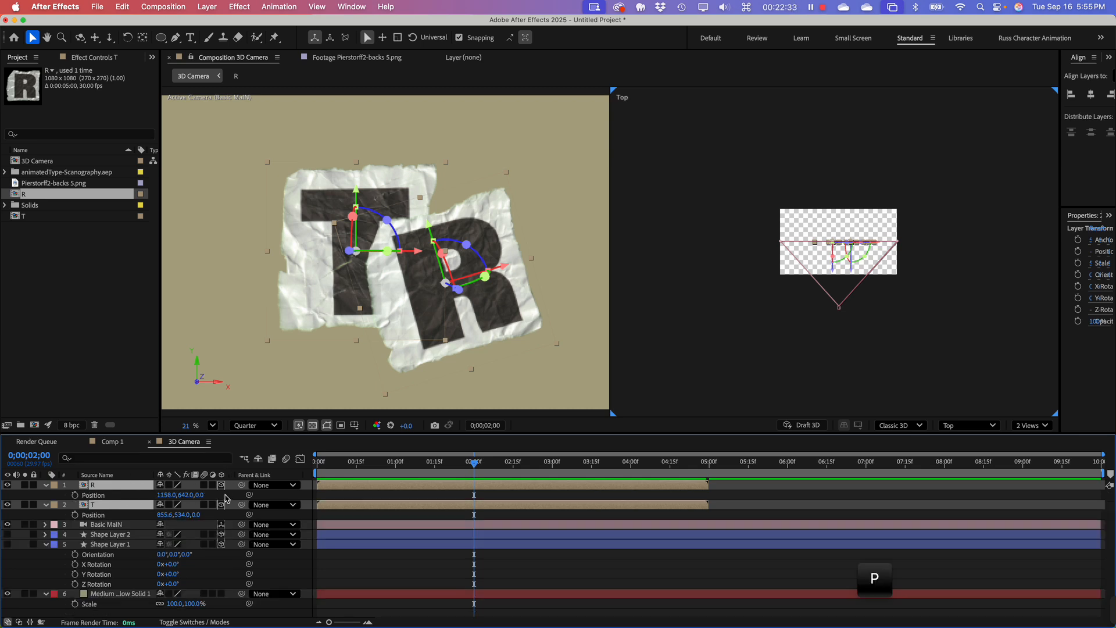
left_click(74, 495)
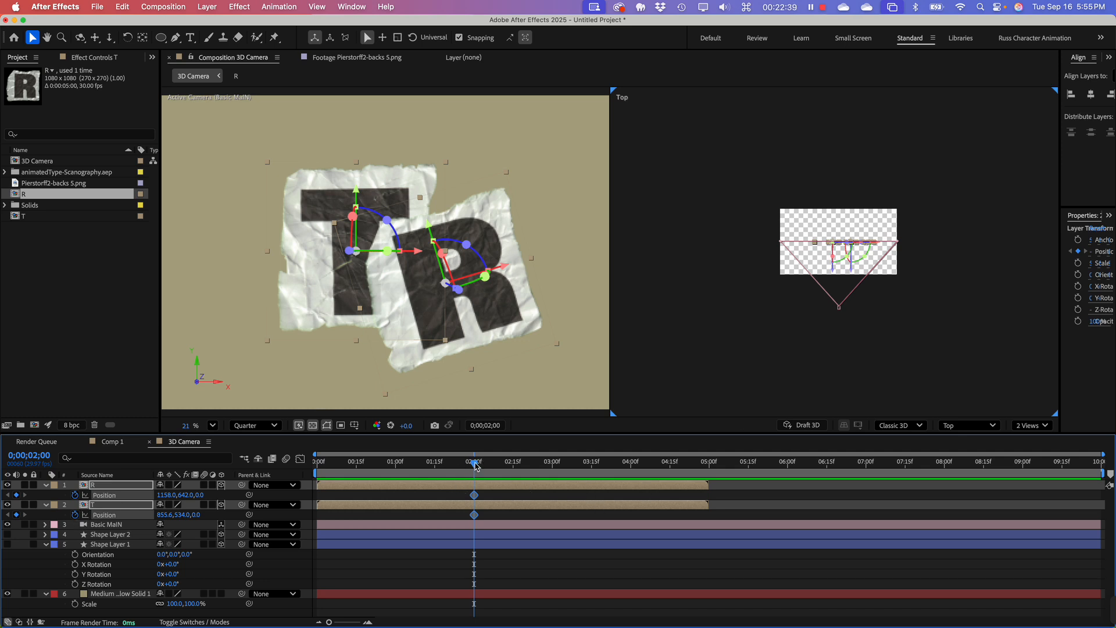
Step: Set the current time to 0;00;00;14, collapse Shape Layer 1's properties in the timeline, and deselect all layers
left_click_drag(475, 463, 354, 474)
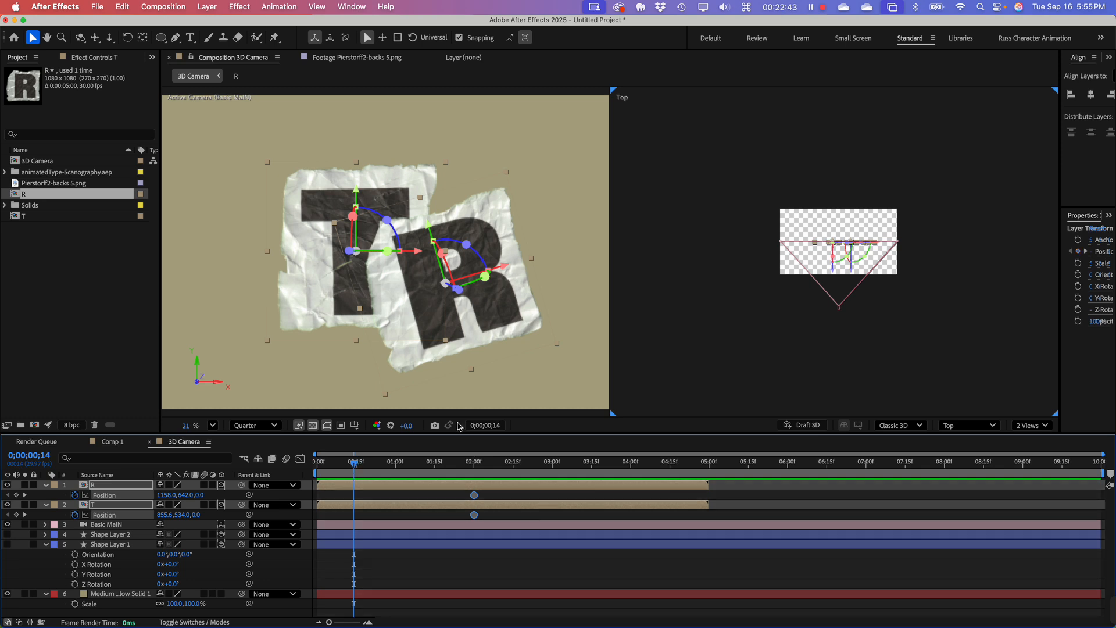
left_click(91, 283)
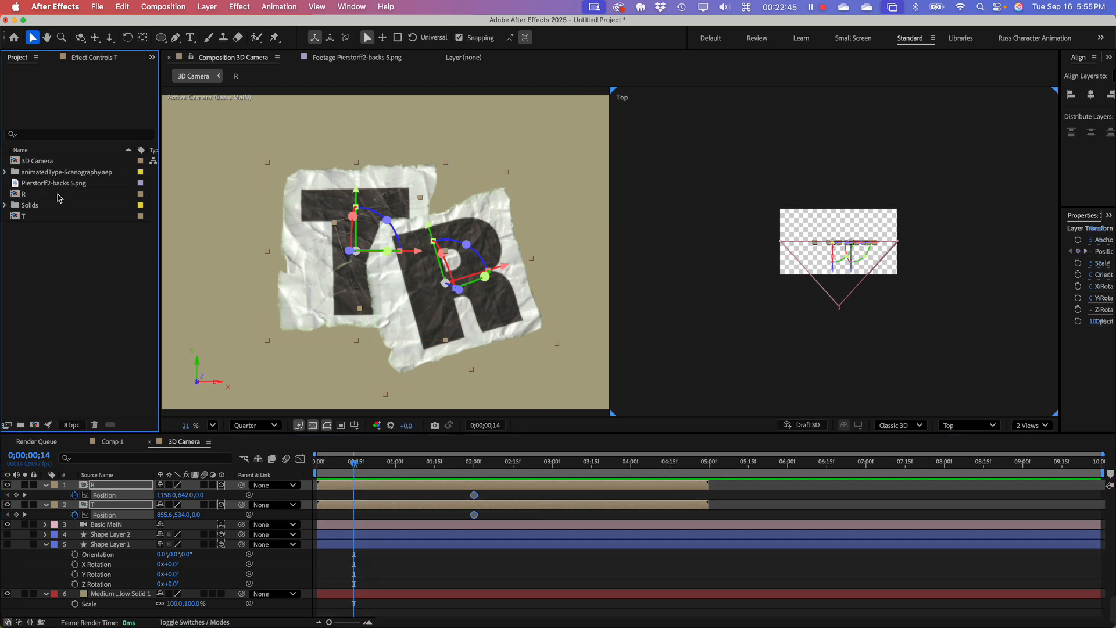
left_click(56, 195)
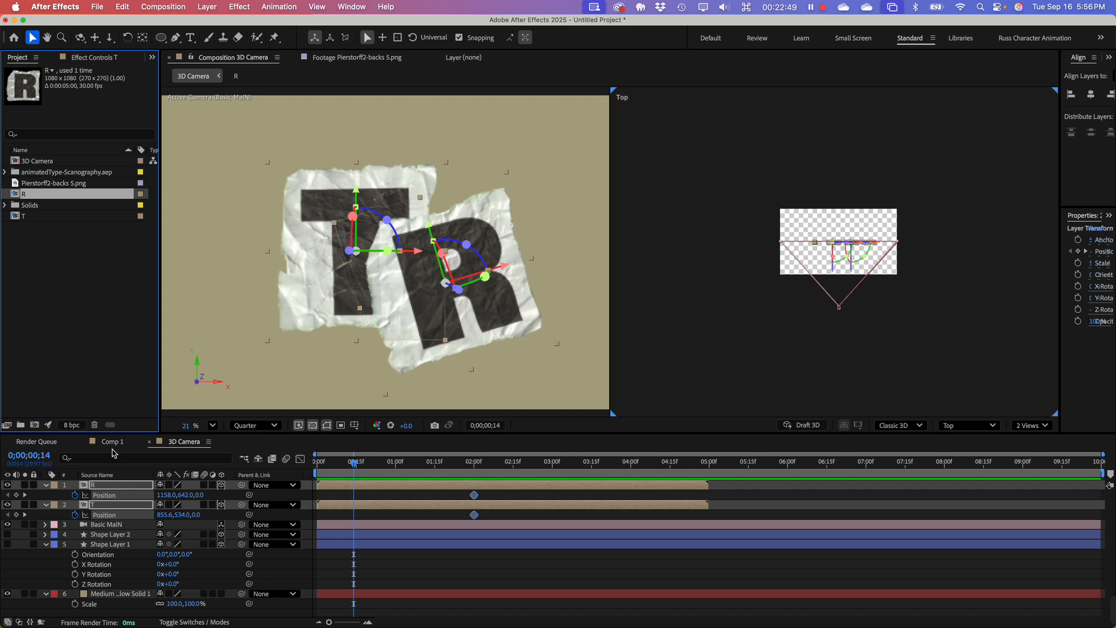
left_click(121, 508)
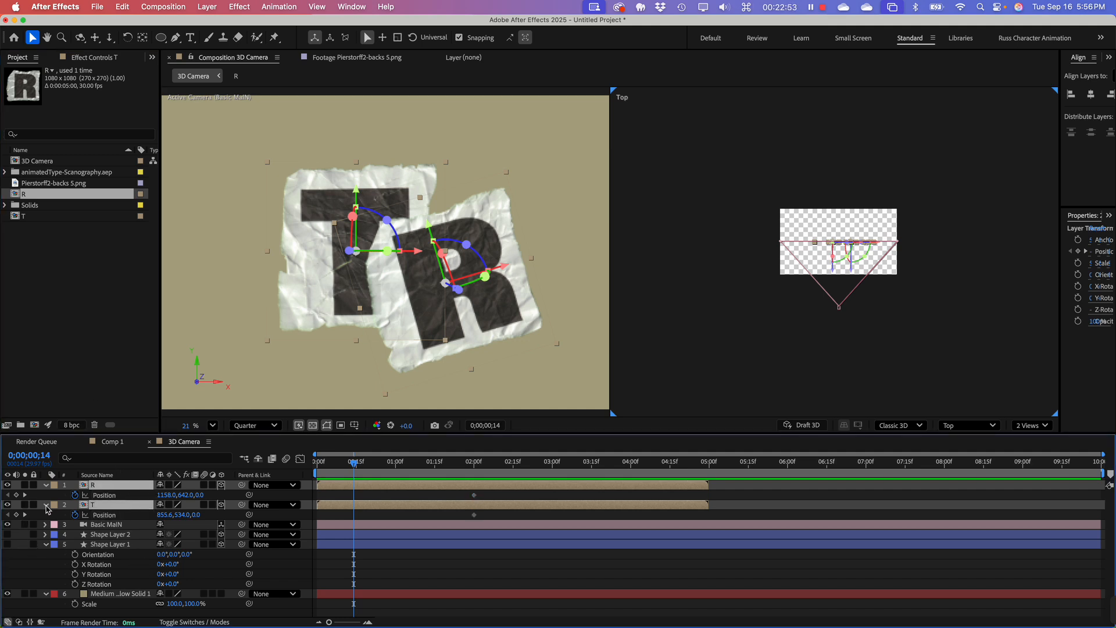
left_click(47, 545)
left_click(68, 589)
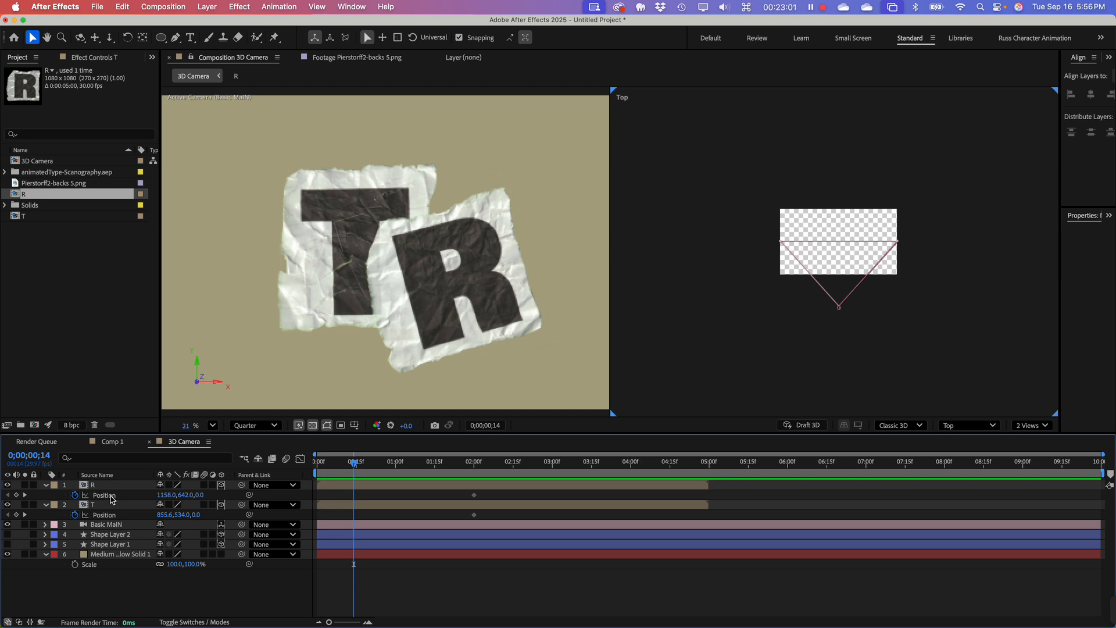
Step: At 0;00;00;14, move R to about 1473, 548.7, -1153 and T to about 207.6, 534, -1163, behind the camera on opposite sides
left_click(113, 486)
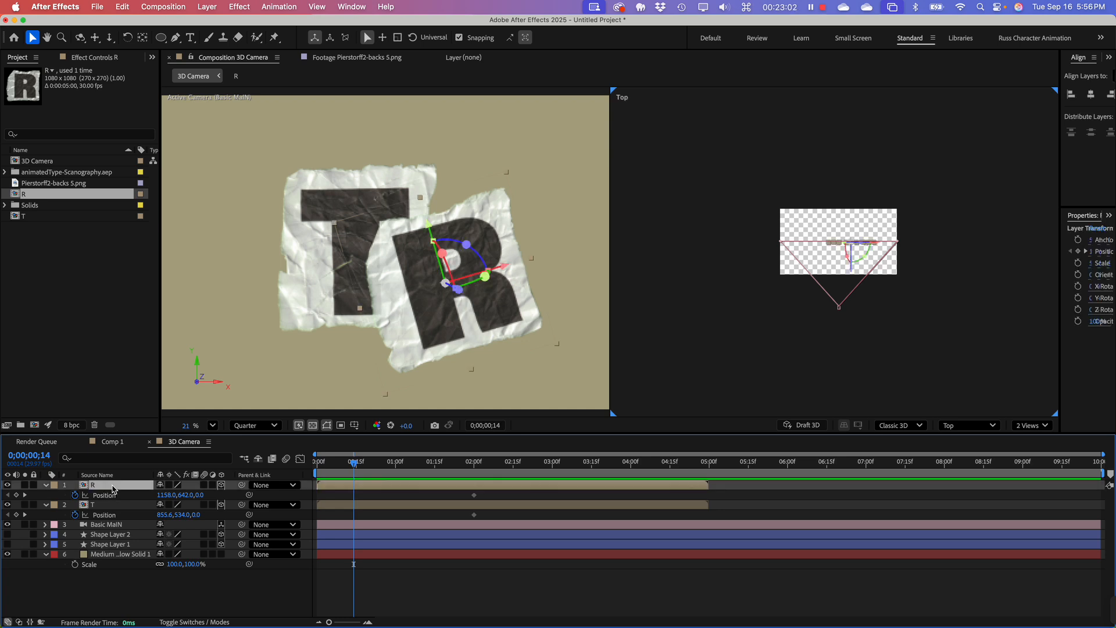
left_click(852, 276)
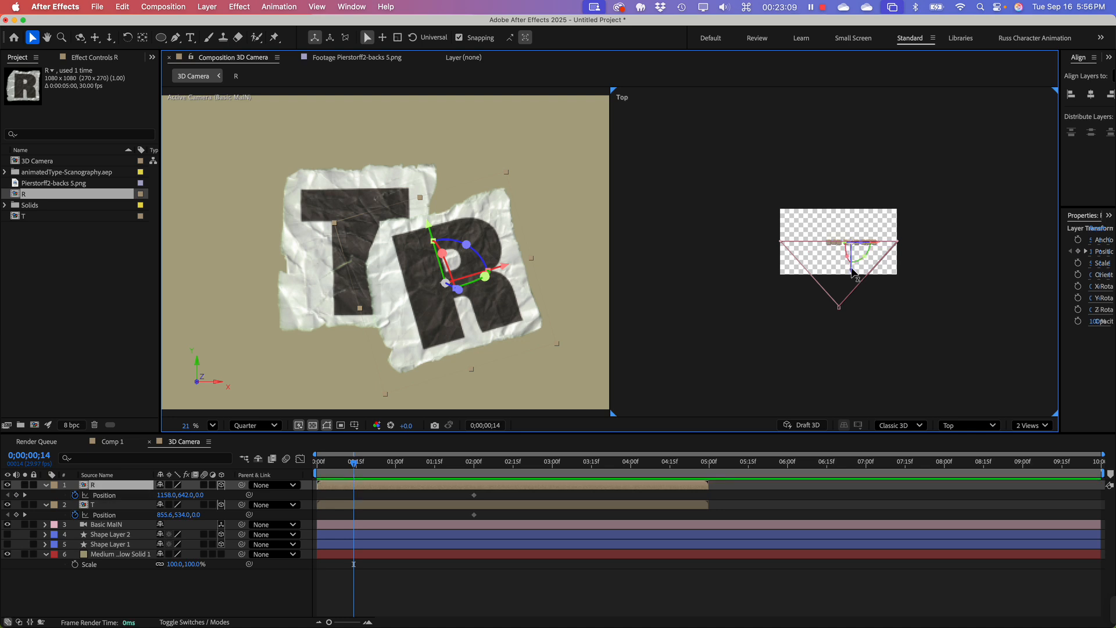
left_click_drag(852, 272, 900, 314)
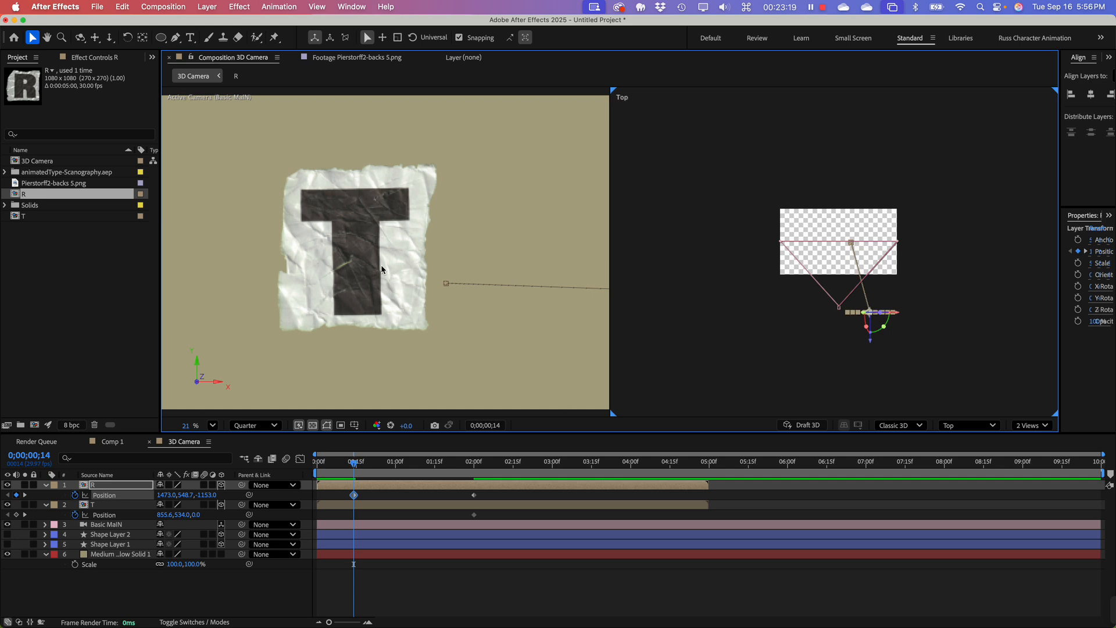
left_click(98, 506)
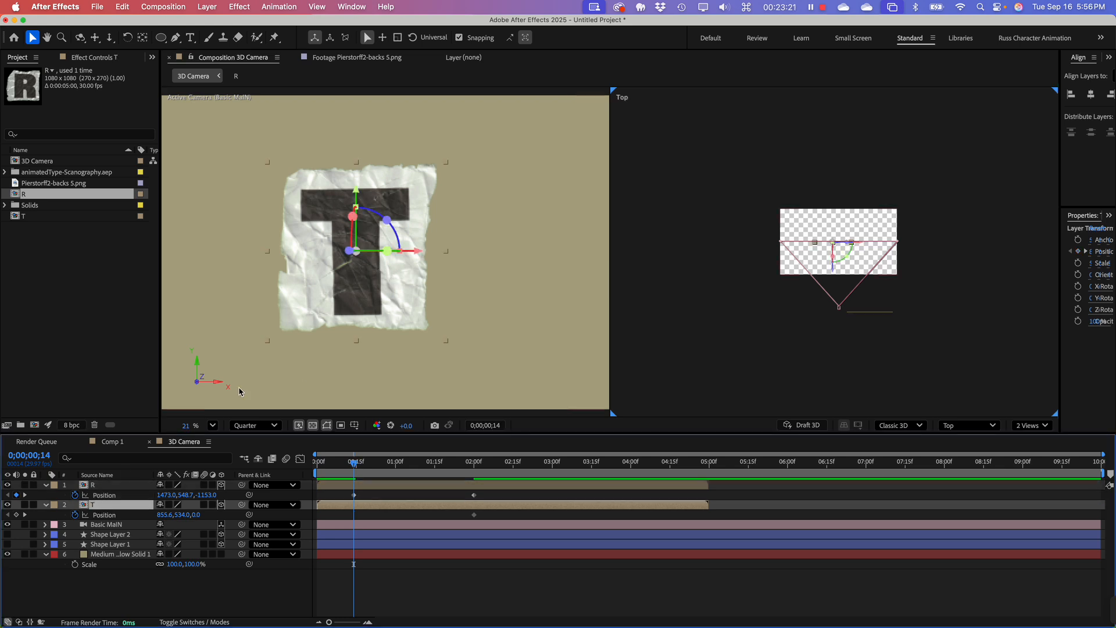
left_click_drag(832, 269, 819, 319)
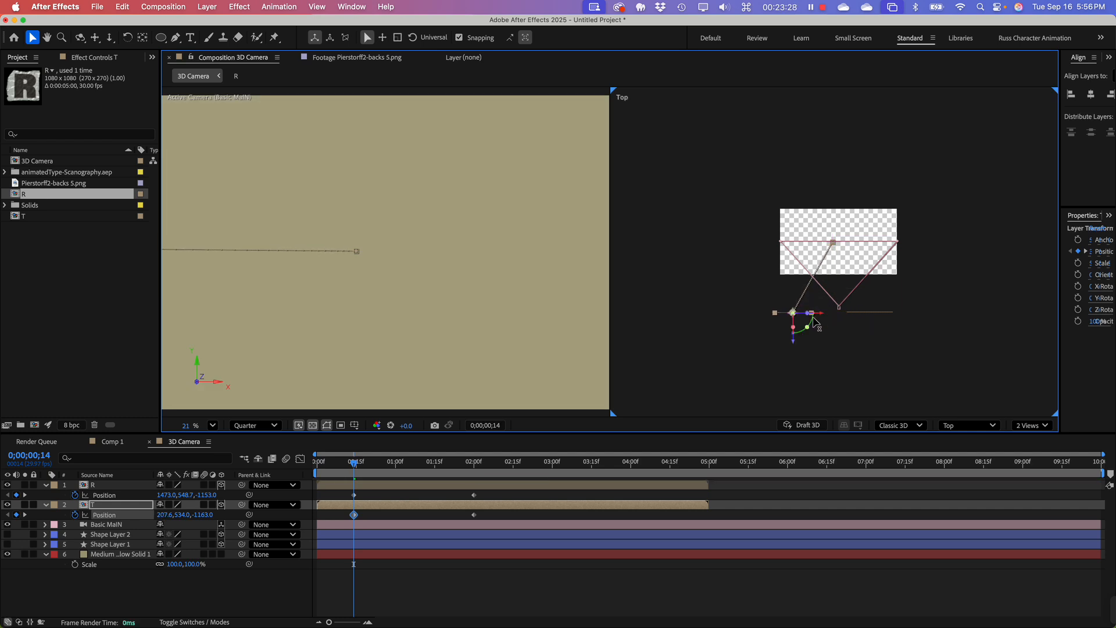
Step: Shift T's ending Position keyframe slightly earlier than R's ending keyframe in the timeline
left_click(354, 515)
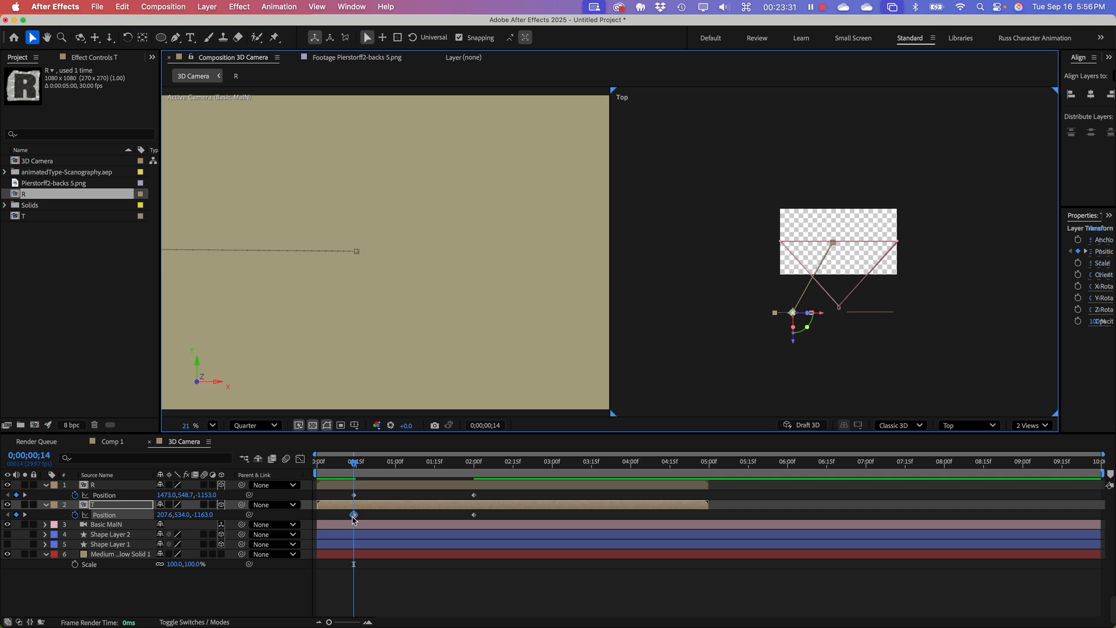
left_click(475, 516)
left_click_drag(474, 514, 452, 514)
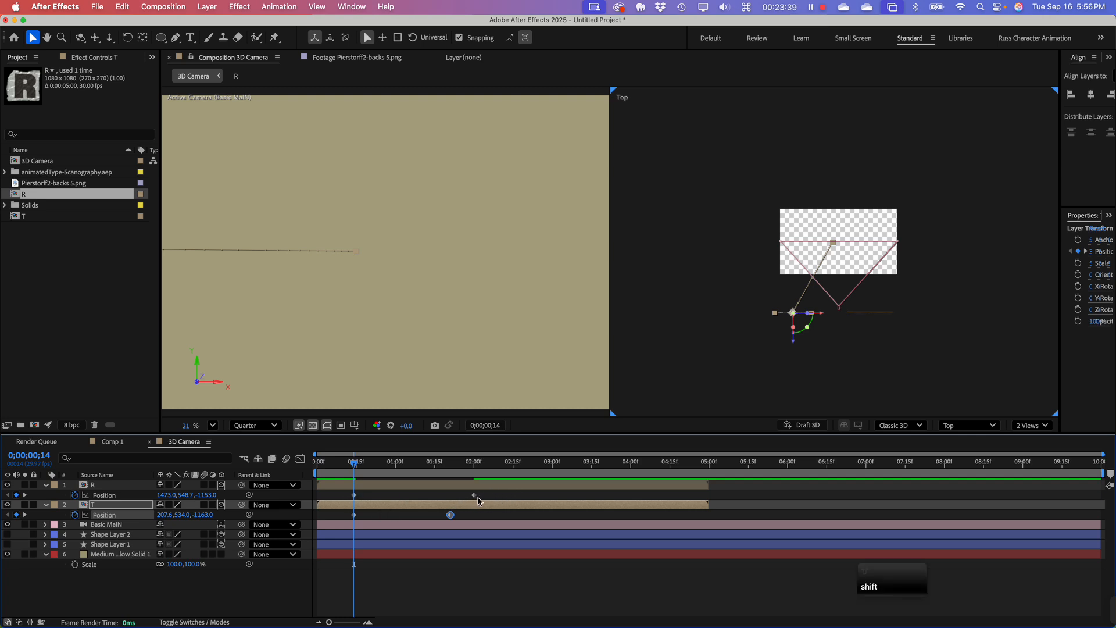
Step: Apply Easy Ease to the ending Position keyframes of both T and R
left_click(473, 495, "shift")
right_click(473, 495)
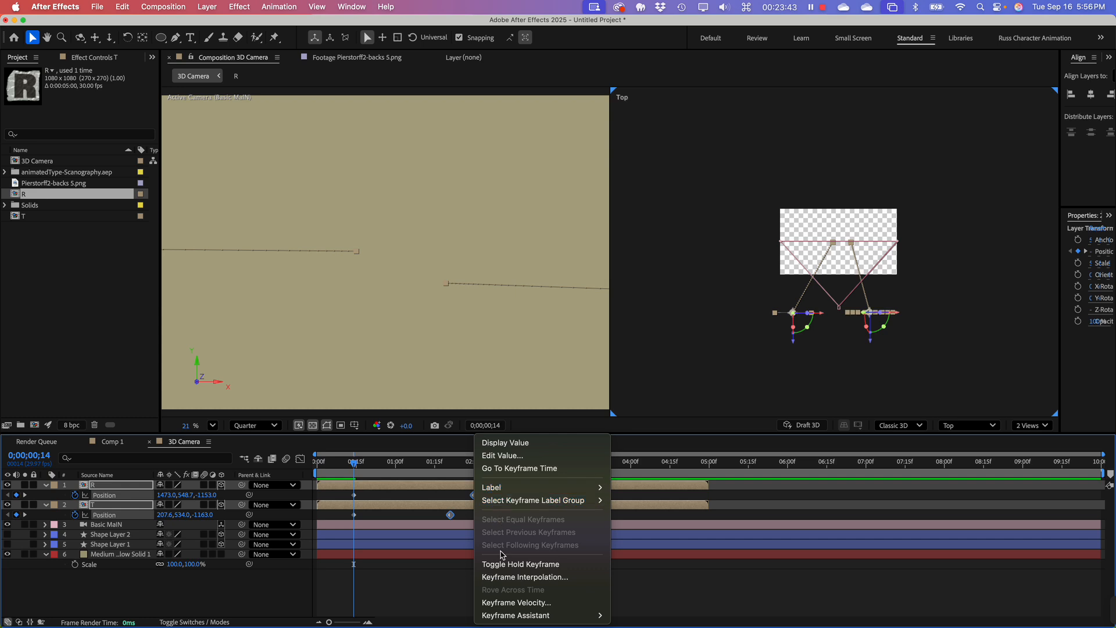
mouse_move(512, 612)
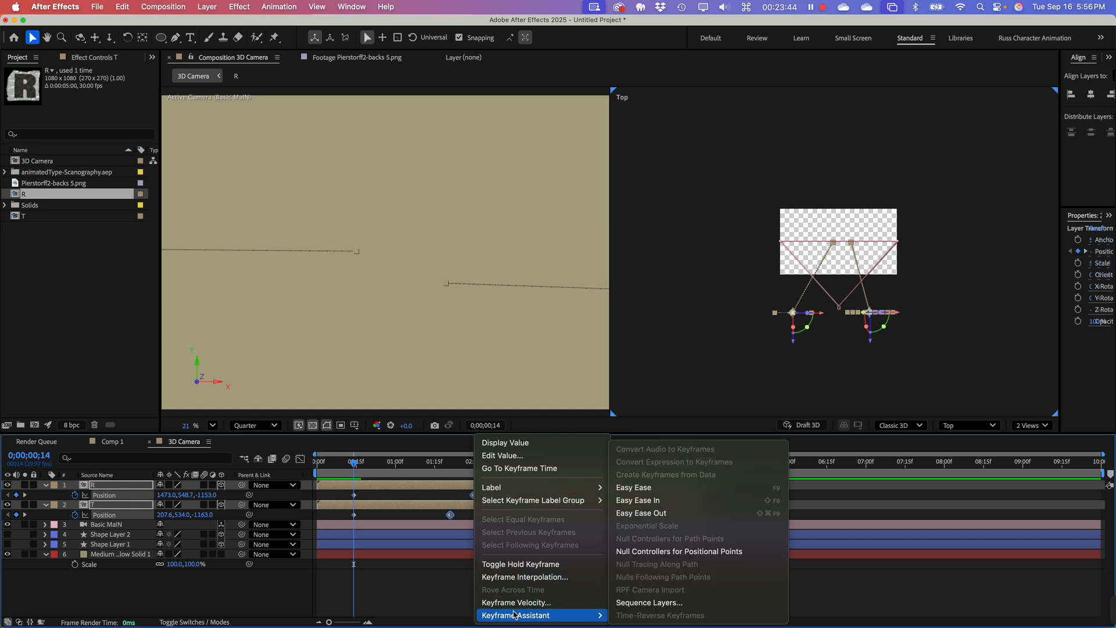
left_click(661, 487)
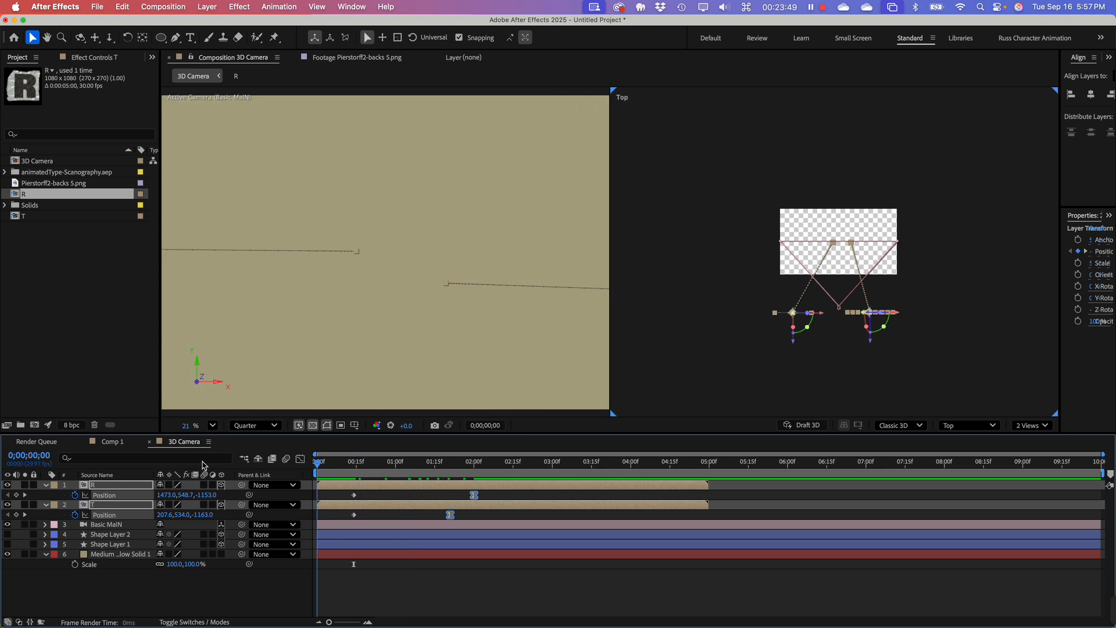
Step: Preview the T and R fly-in animation from the start of the composition, and return to the first frame
key("space")
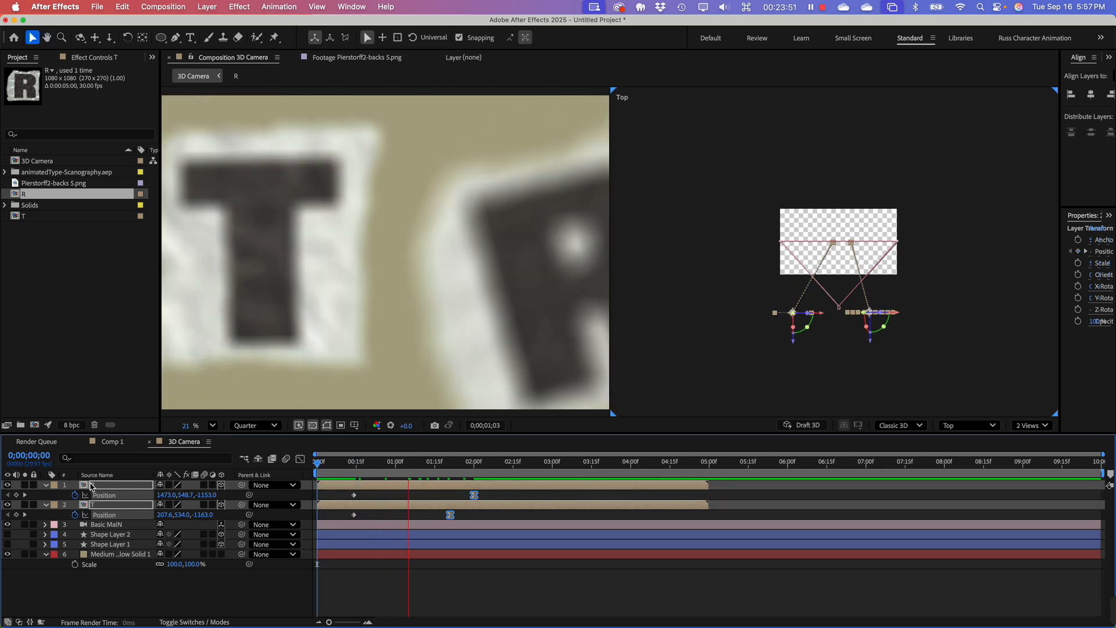
key("space")
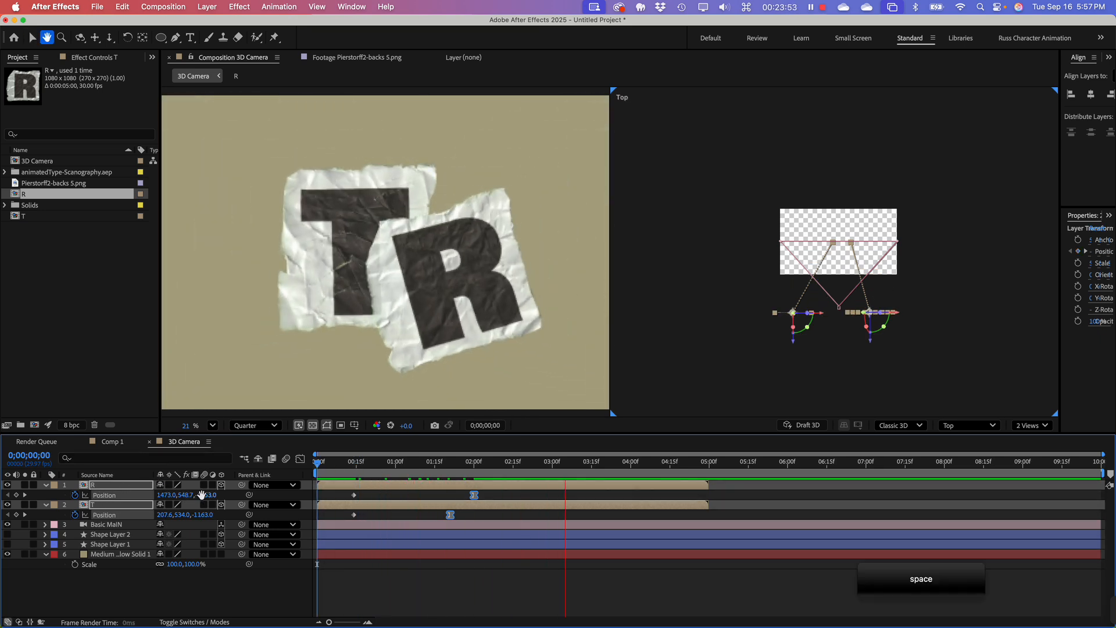
left_click_drag(452, 470, 317, 472)
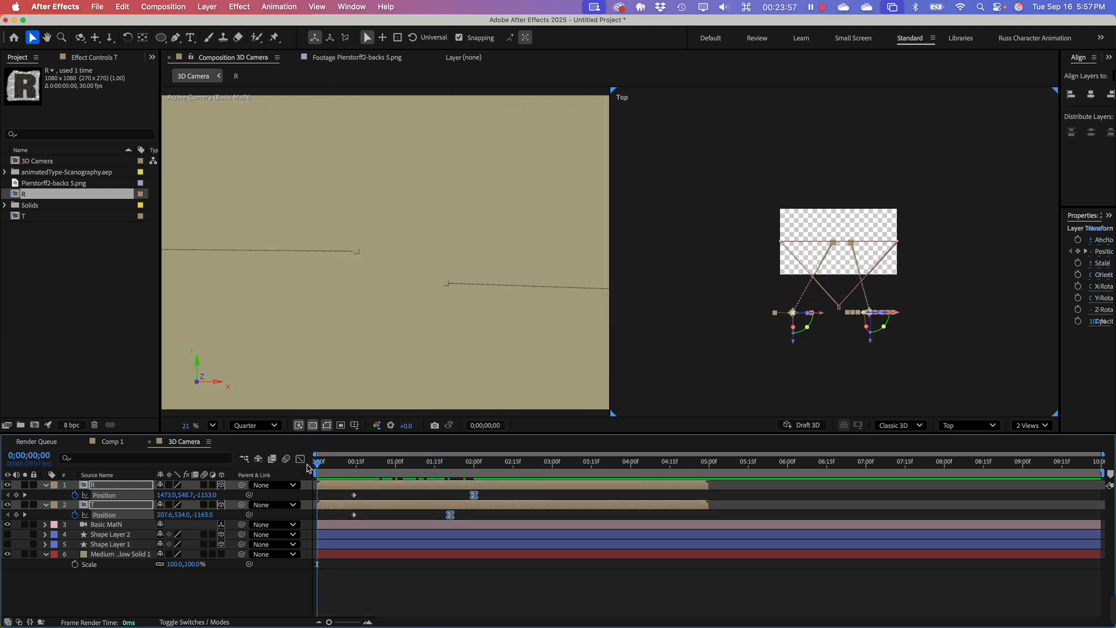
Step: Preview the fly-in, and shift both ending Position keyframes earlier together, placing T's at about 0;00;01;00 and R's at about 0;00;01;09
key("space")
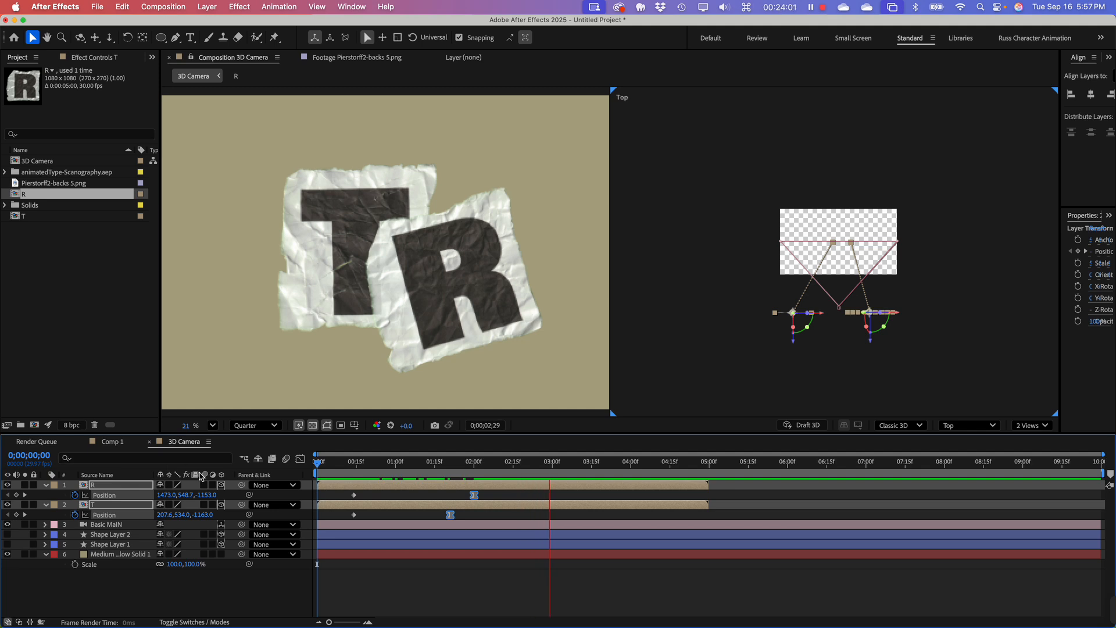
key("space")
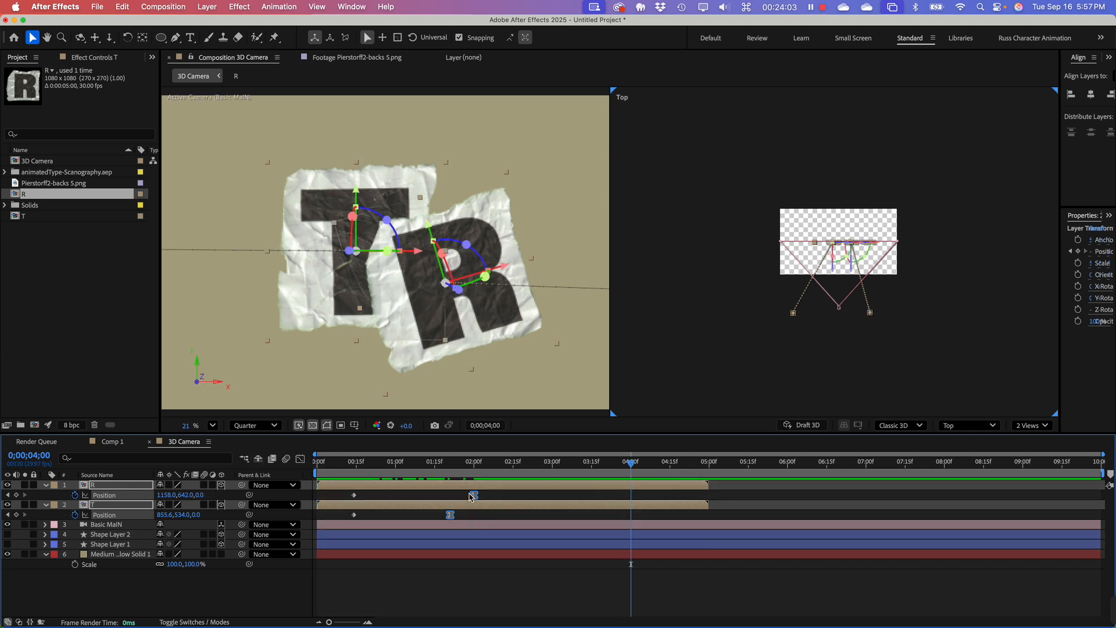
left_click_drag(473, 498, 417, 499)
left_click(360, 584)
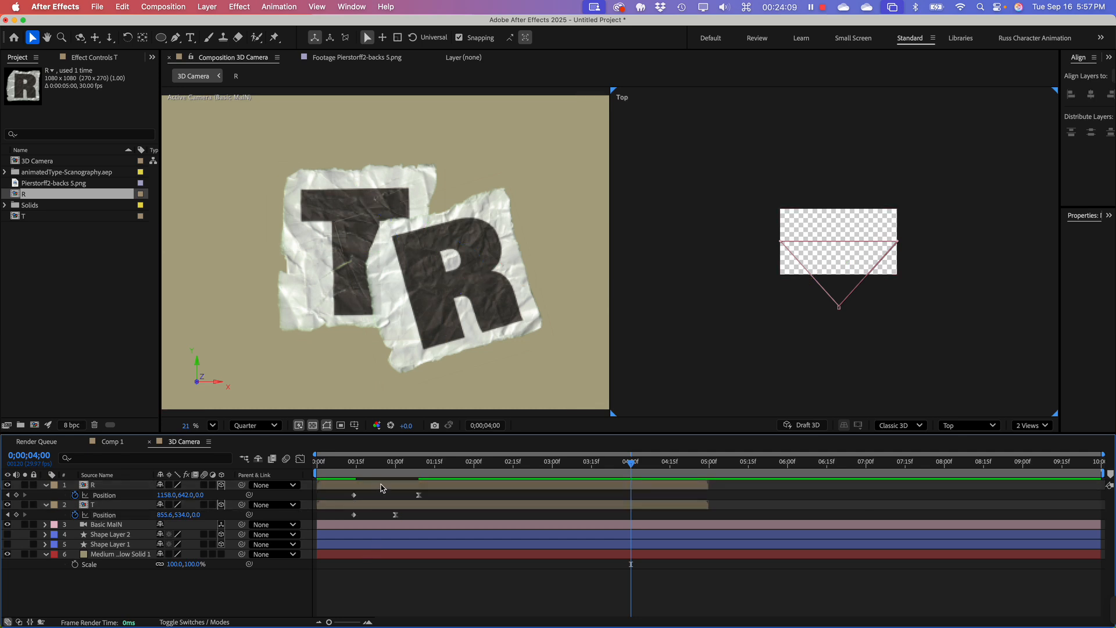
Step: Delay the R layer to start at about 0;00;00;14 and set its ending Position keyframe at about 0;00;01;15
left_click_drag(382, 487, 435, 496)
left_click(456, 495)
Step: Preview the staggered T and R fly-ins repeatedly from the start of the composition
left_click(328, 463)
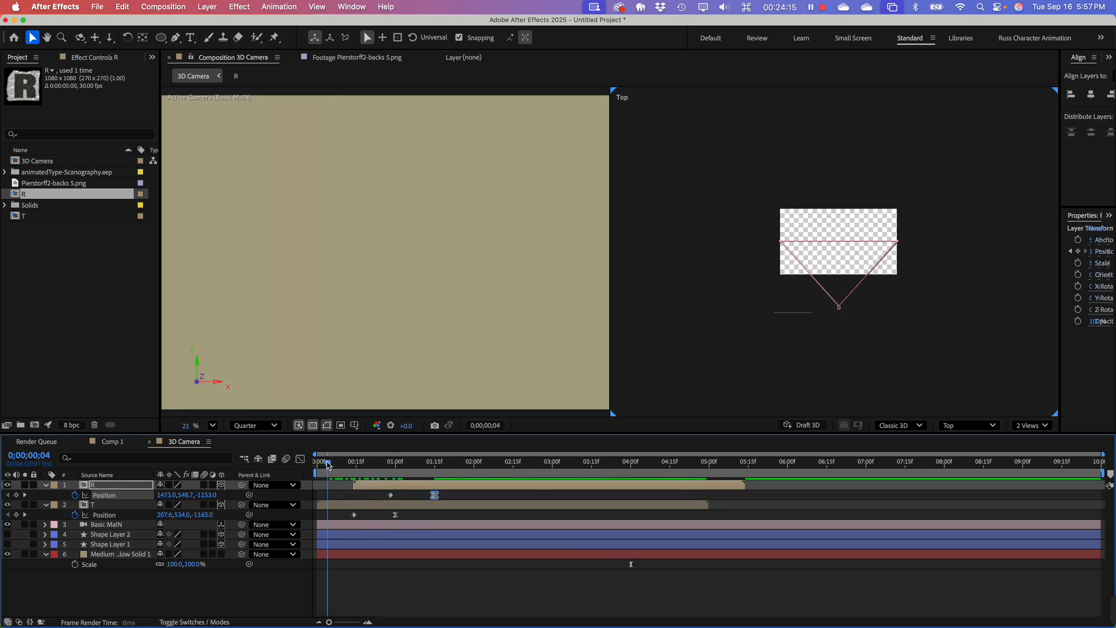
left_click_drag(328, 463, 311, 464)
key("space")
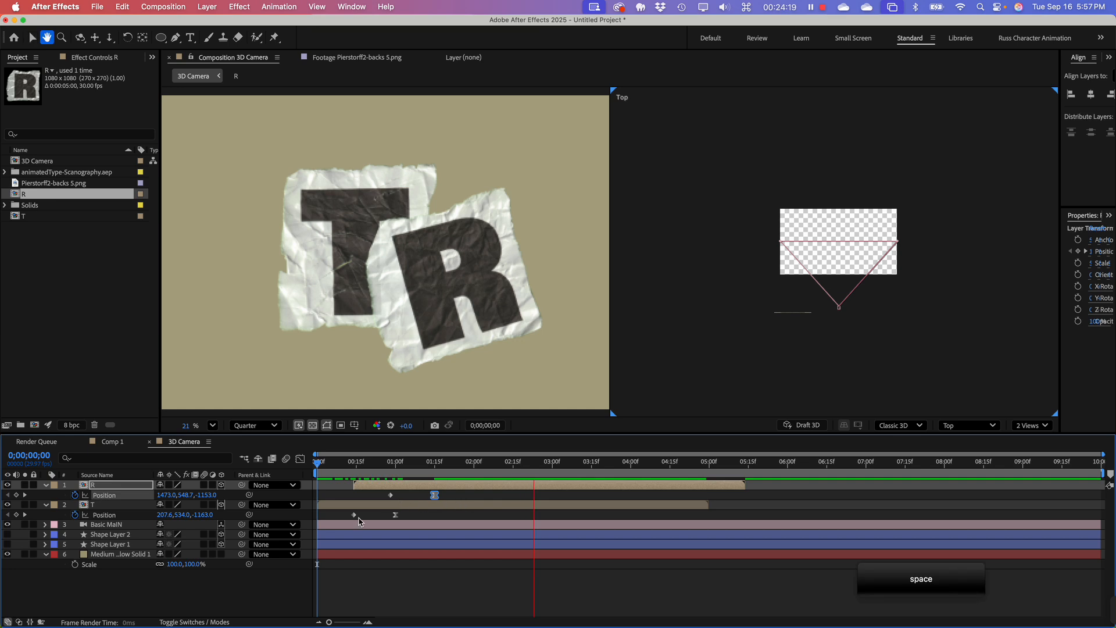
key("space")
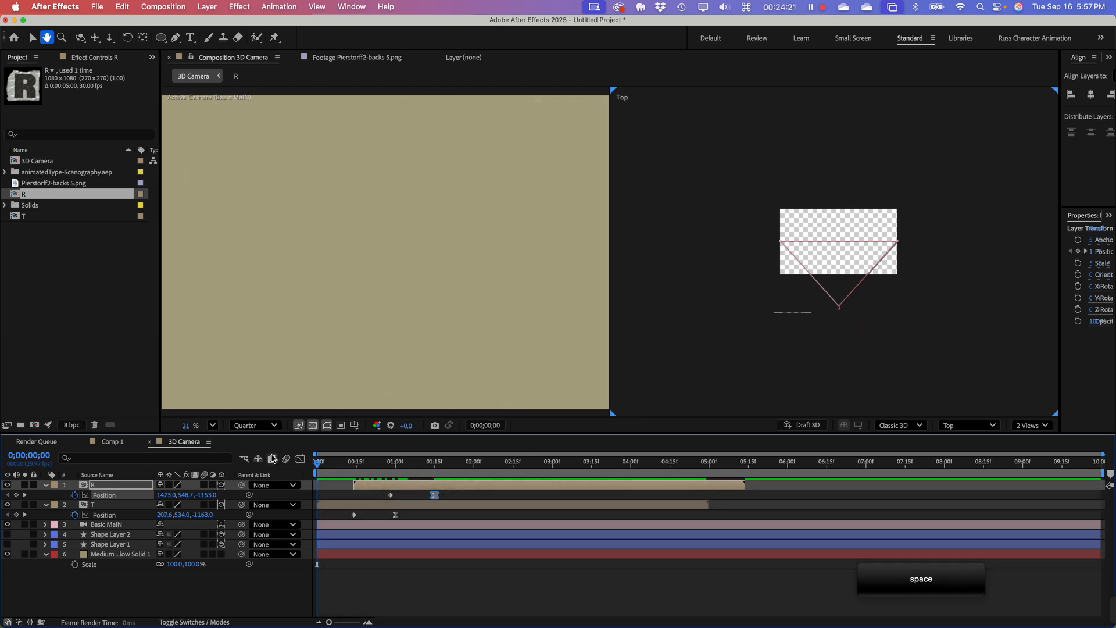
key("space")
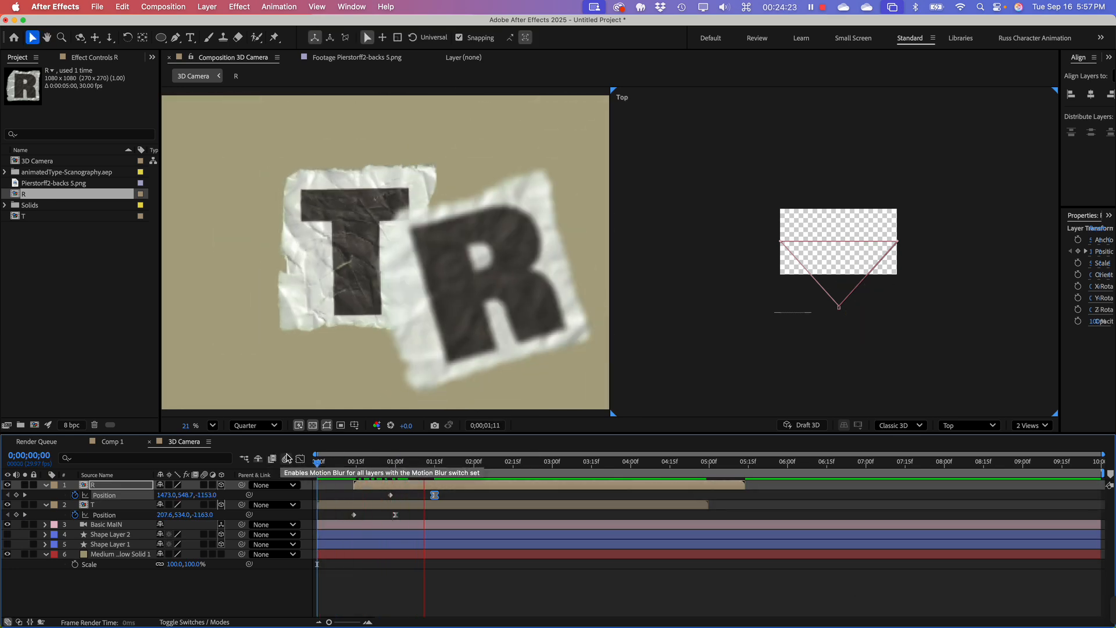
key("space")
left_click_drag(444, 463, 308, 496)
key("space")
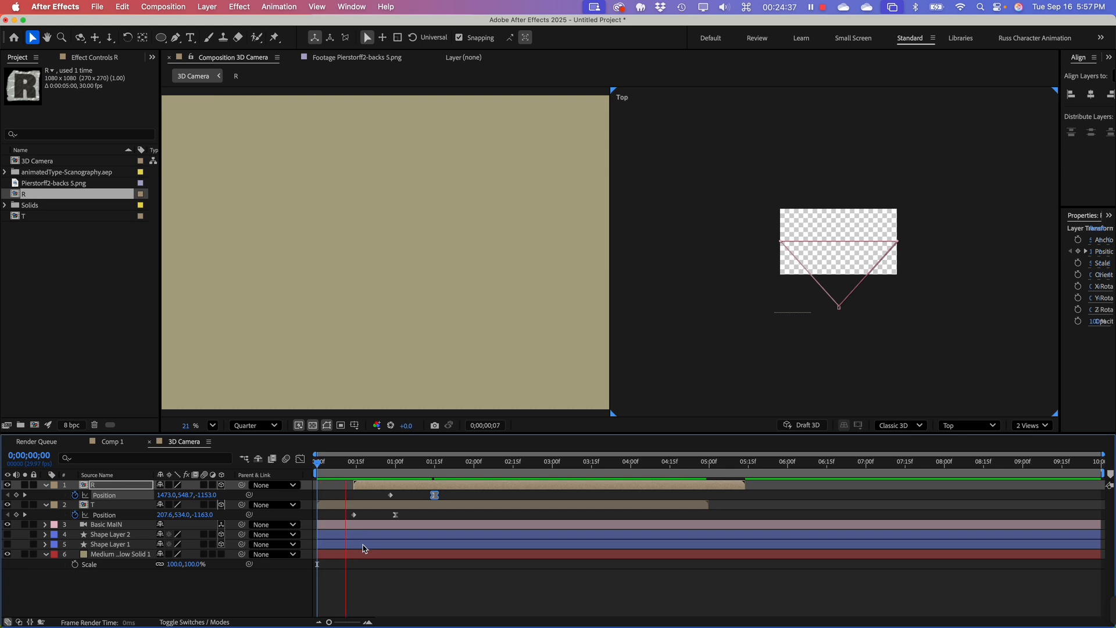
key("space")
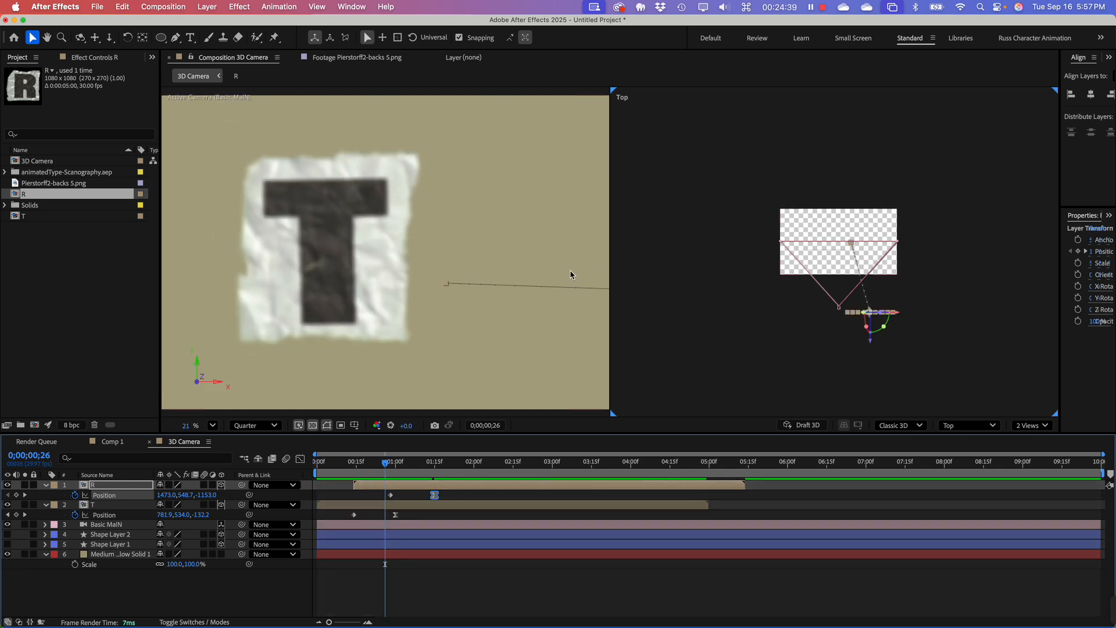
Step: Turn the background solid into a 3D layer, check it near the start of the composition, and collapse its properties
left_click(568, 270)
left_click(73, 292)
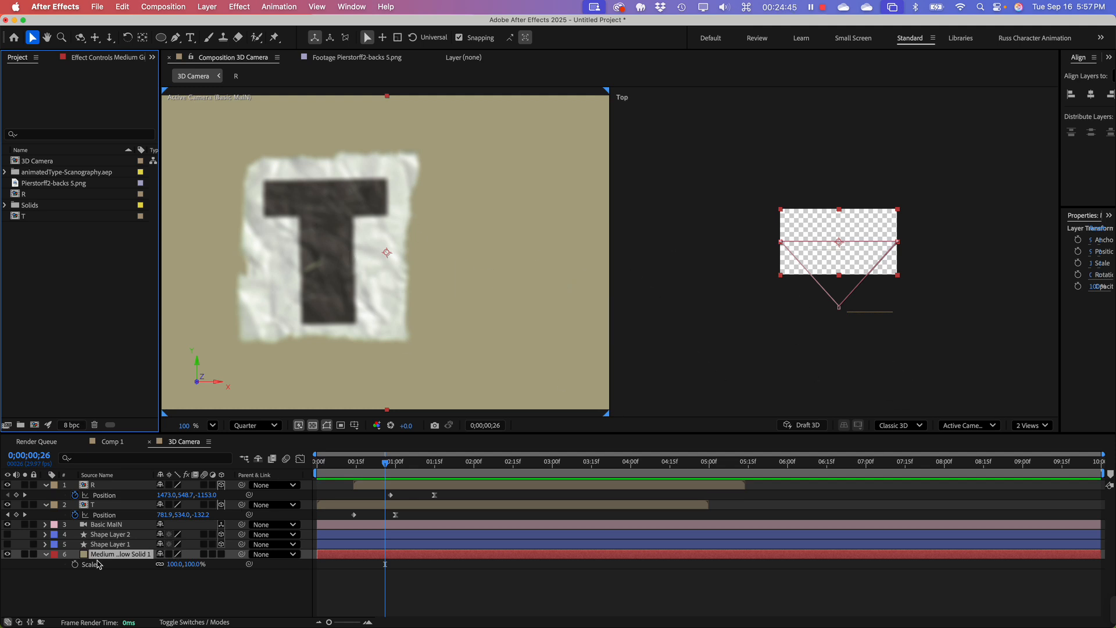
left_click(88, 589)
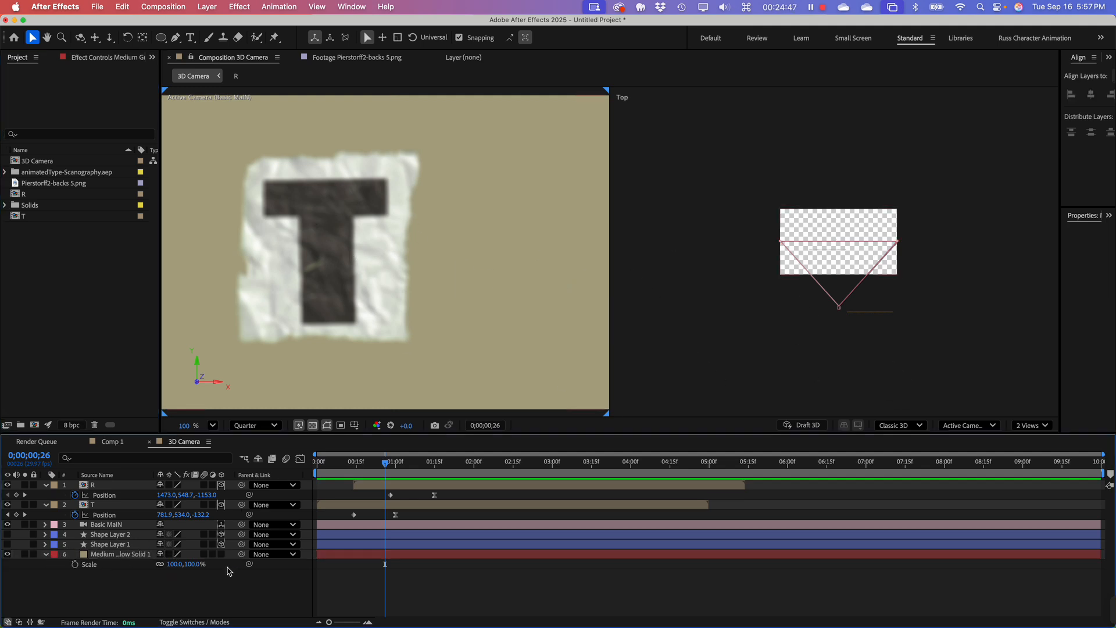
left_click(137, 555)
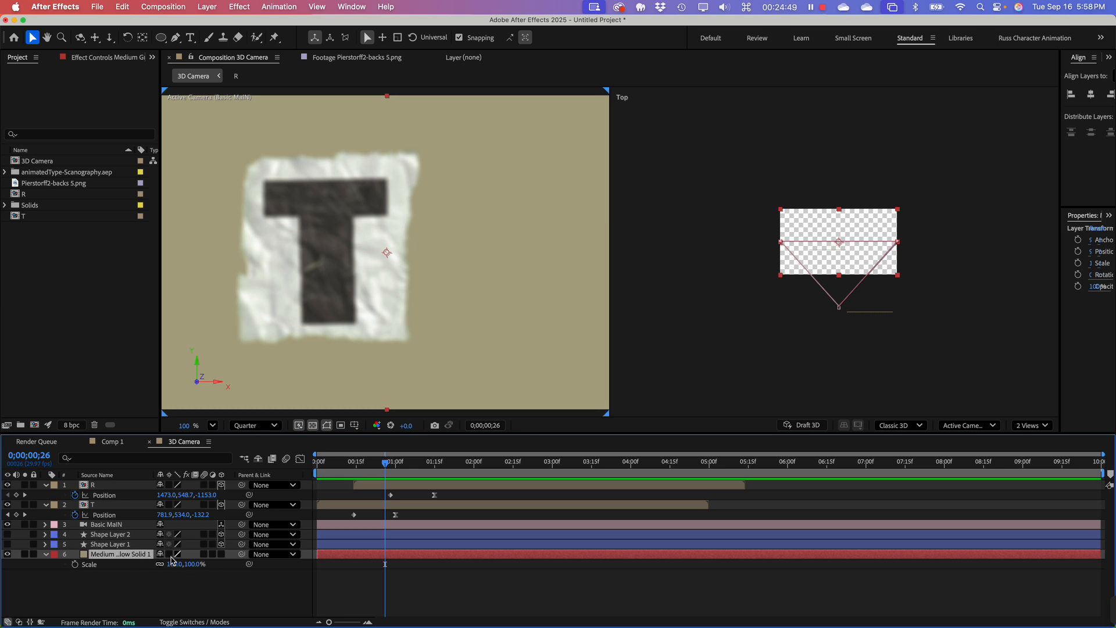
left_click(221, 556)
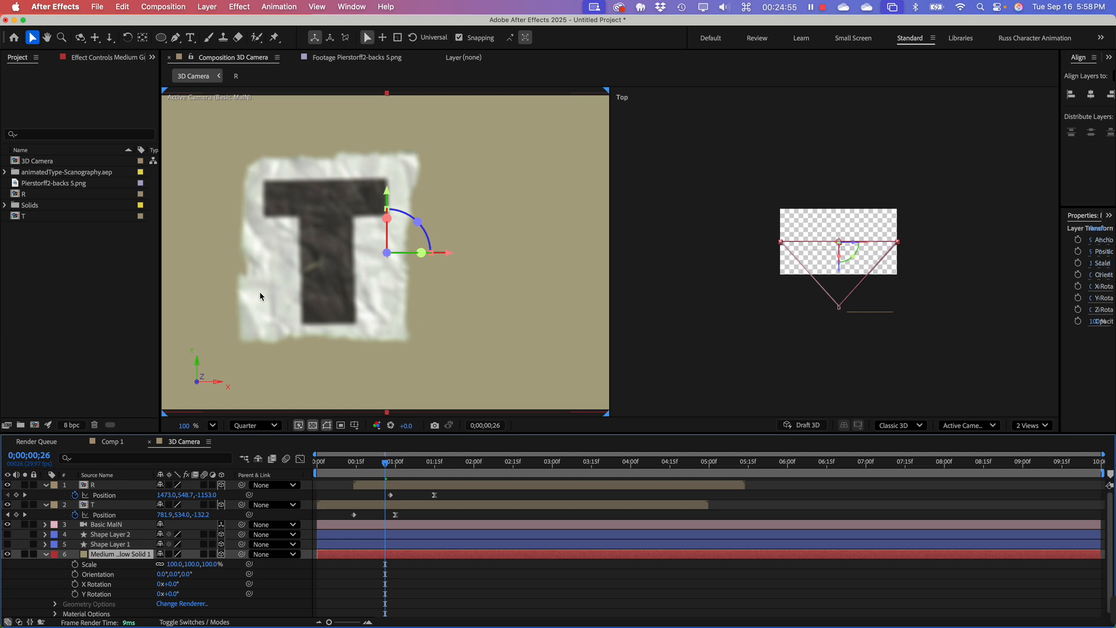
left_click_drag(388, 467, 330, 495)
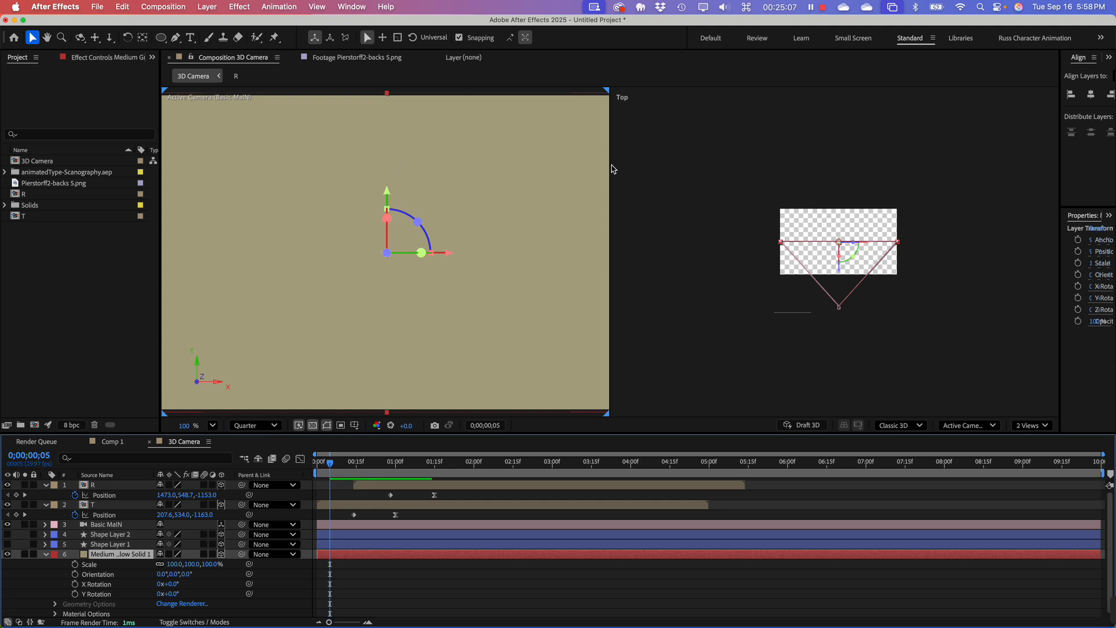
left_click(43, 558)
Step: Add a Point light with 163% intensity, Inverse Square Clamped falloff, radius 742, and shadows at 98% darkness and 98 px diffusion
left_click(97, 582)
right_click(97, 582)
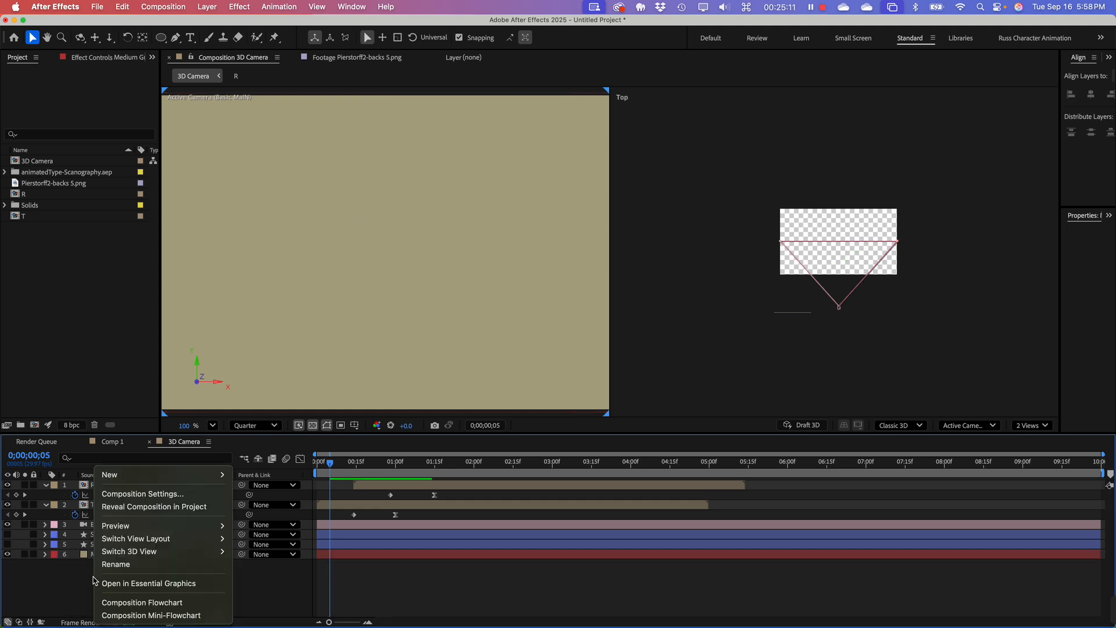
mouse_move(146, 475)
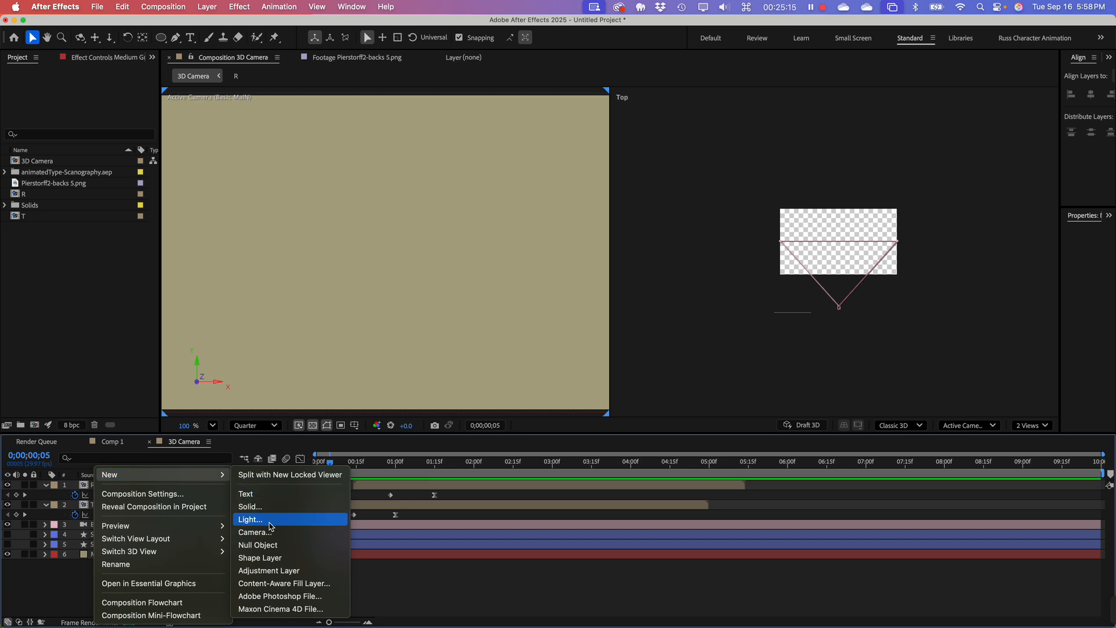
left_click(256, 519)
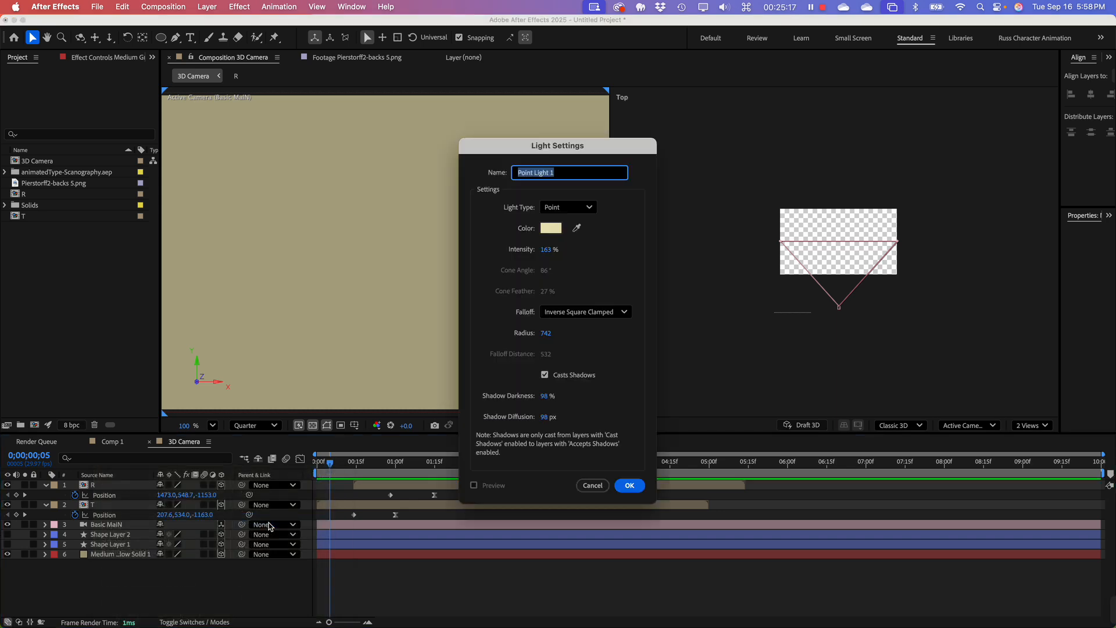
left_click_drag(591, 151, 1019, 72)
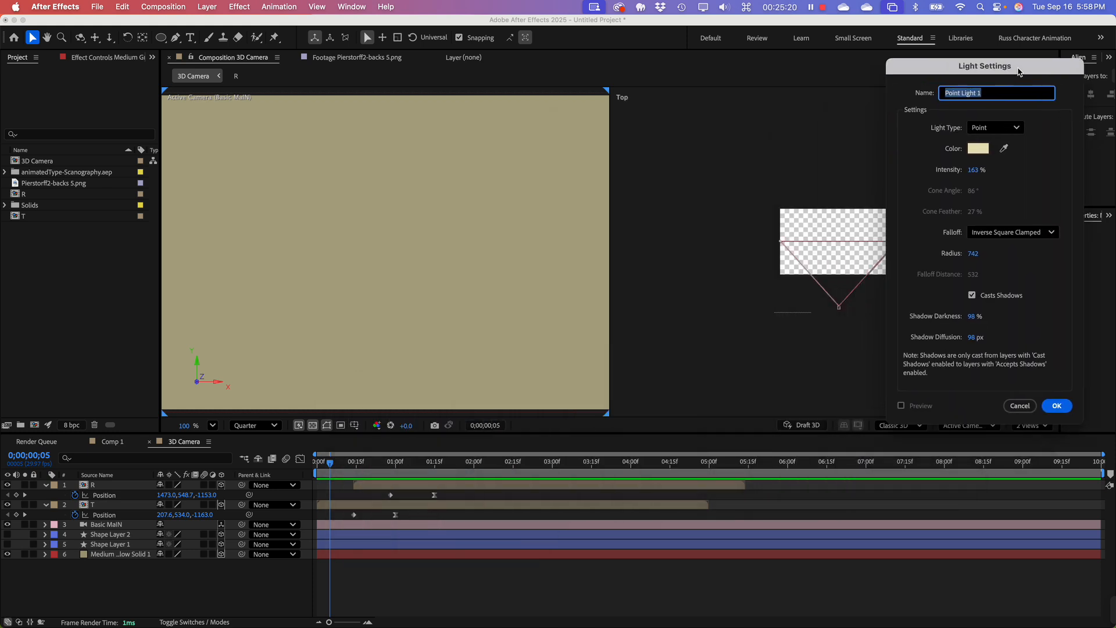
left_click(996, 130)
left_click(999, 129)
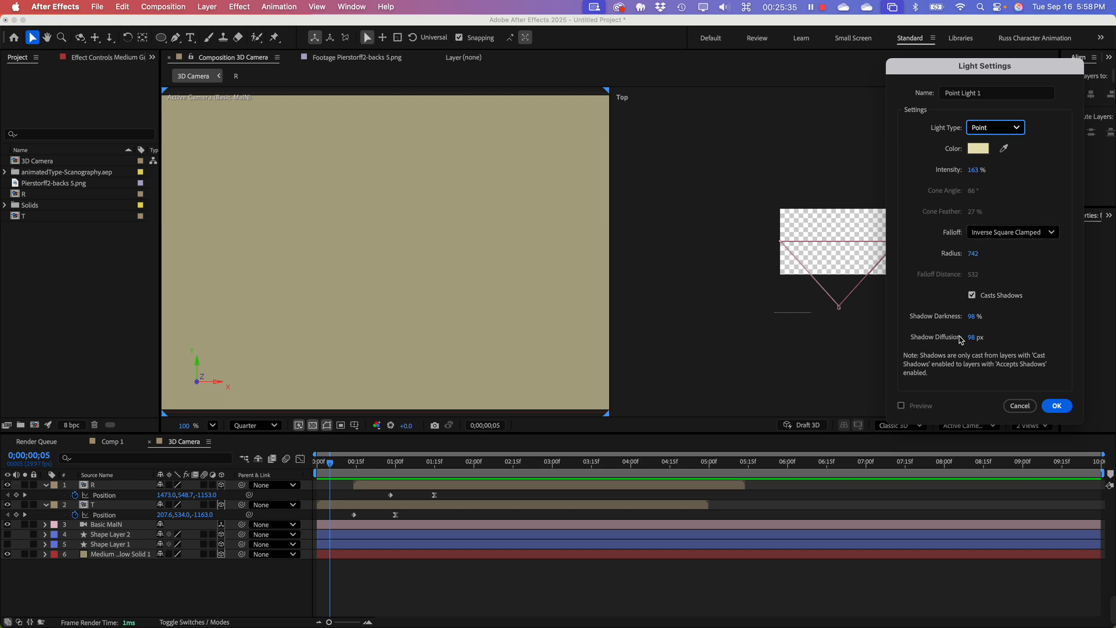
left_click(1057, 406)
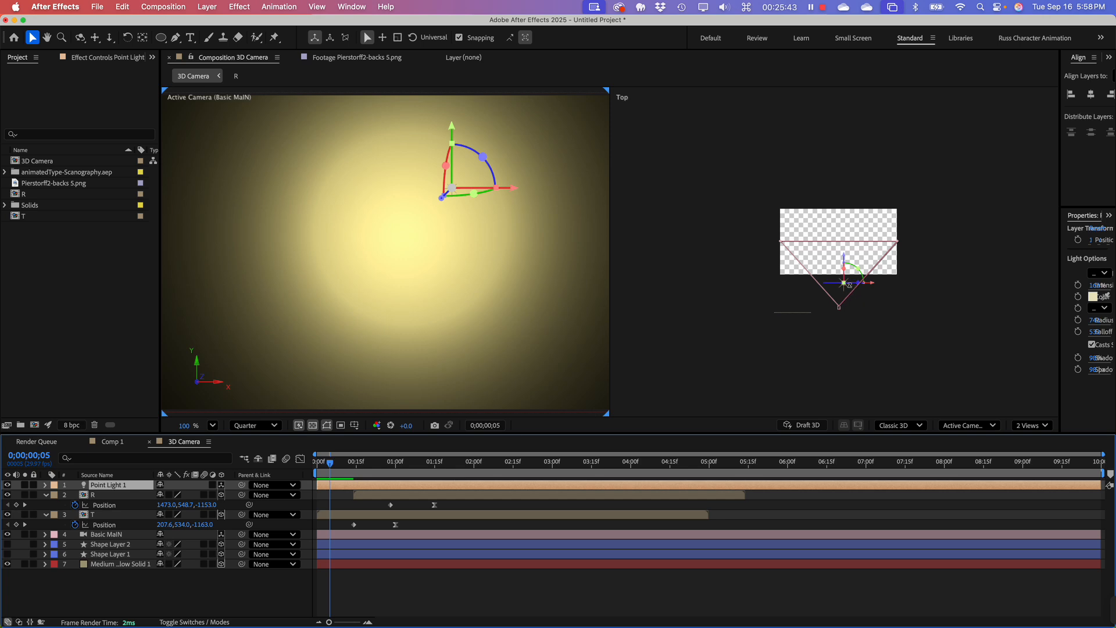
Step: Nudge the point light slightly toward the camera in Top view, and raise it near the background's upper edge in Front view
scroll(837, 289, "up", 2)
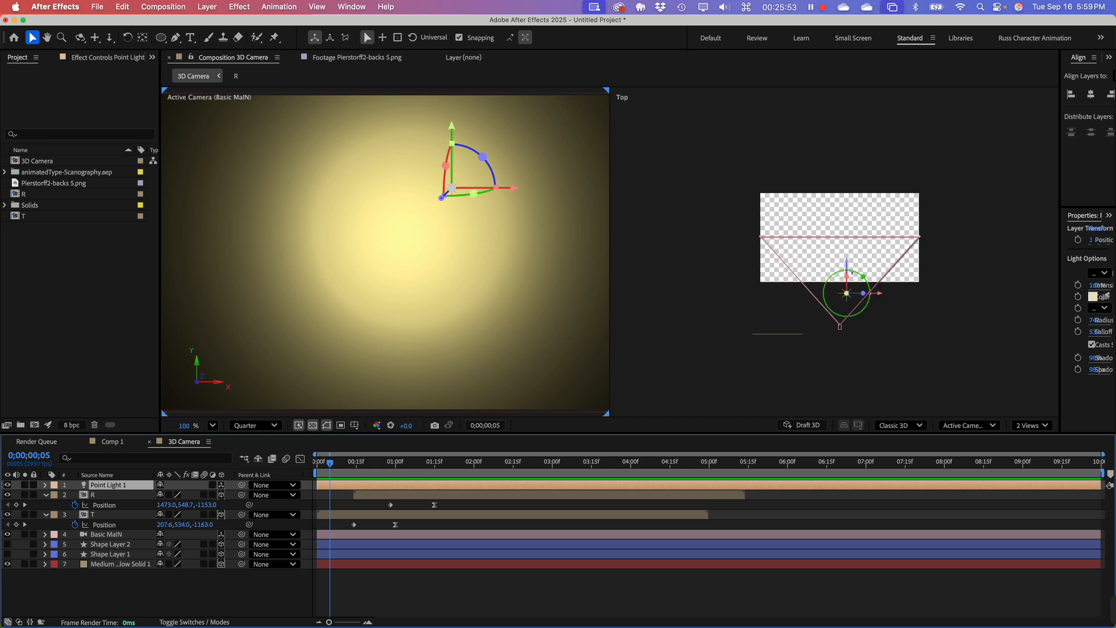
mouse_move(846, 265)
left_mouse_down()
mouse_move(844, 247)
mouse_move(850, 270)
left_mouse_up()
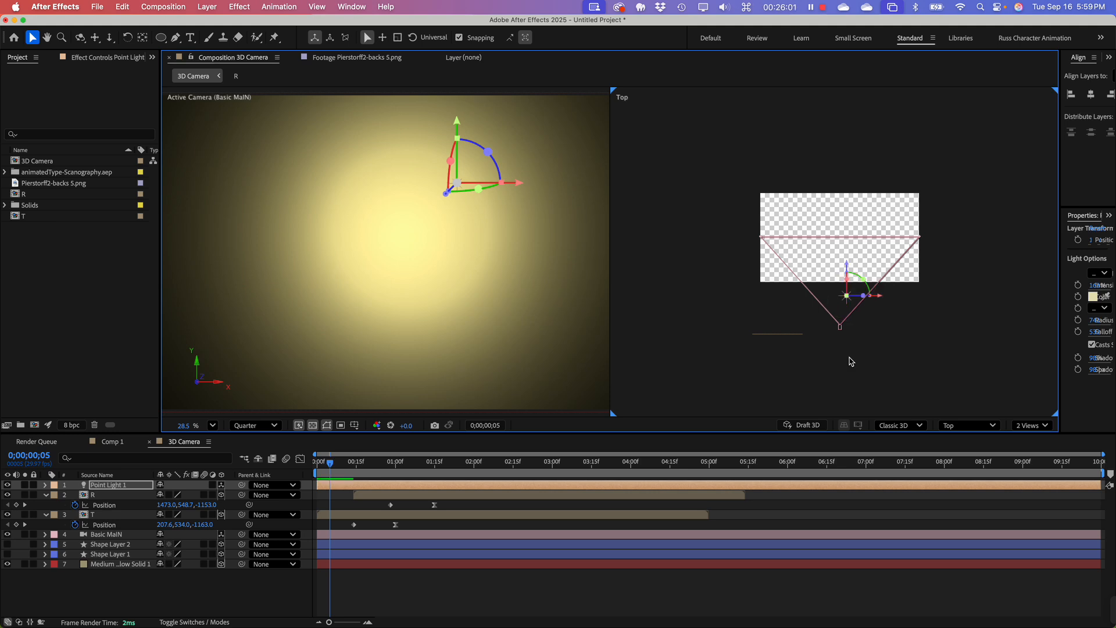
left_click(982, 426)
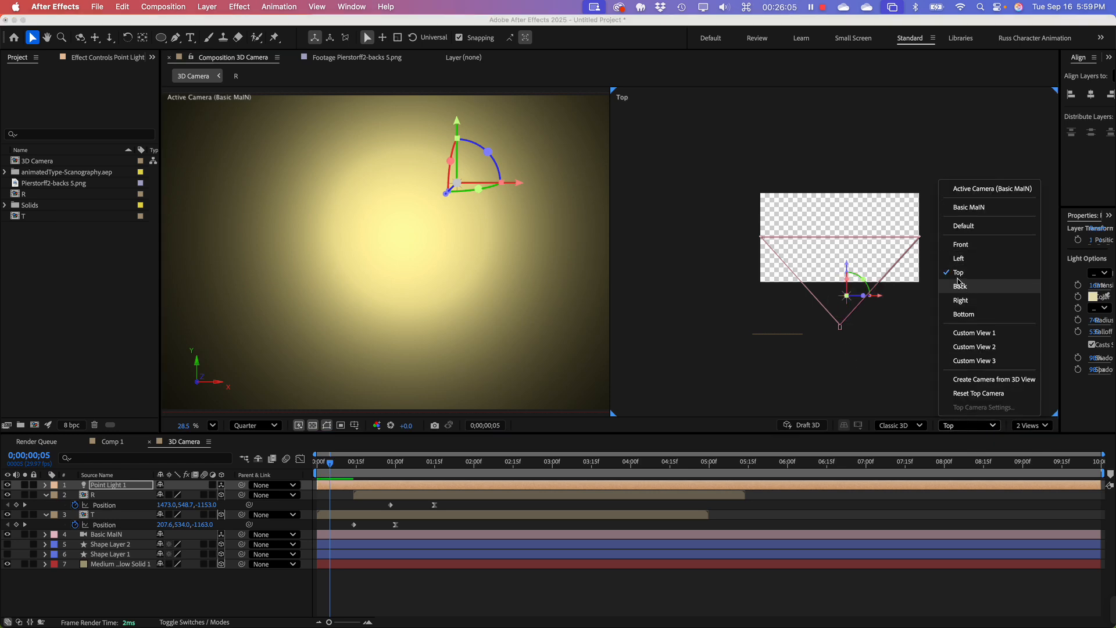
left_click(963, 246)
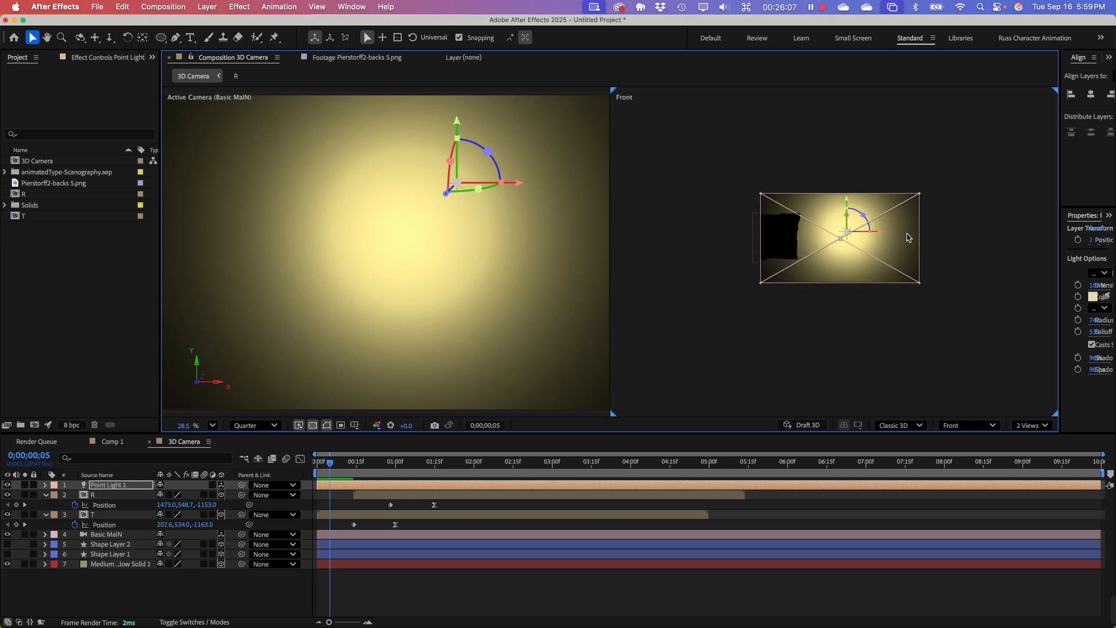
mouse_move(847, 200)
left_mouse_down()
mouse_move(852, 170)
mouse_move(854, 180)
left_mouse_up()
scroll(453, 244, "down", 5)
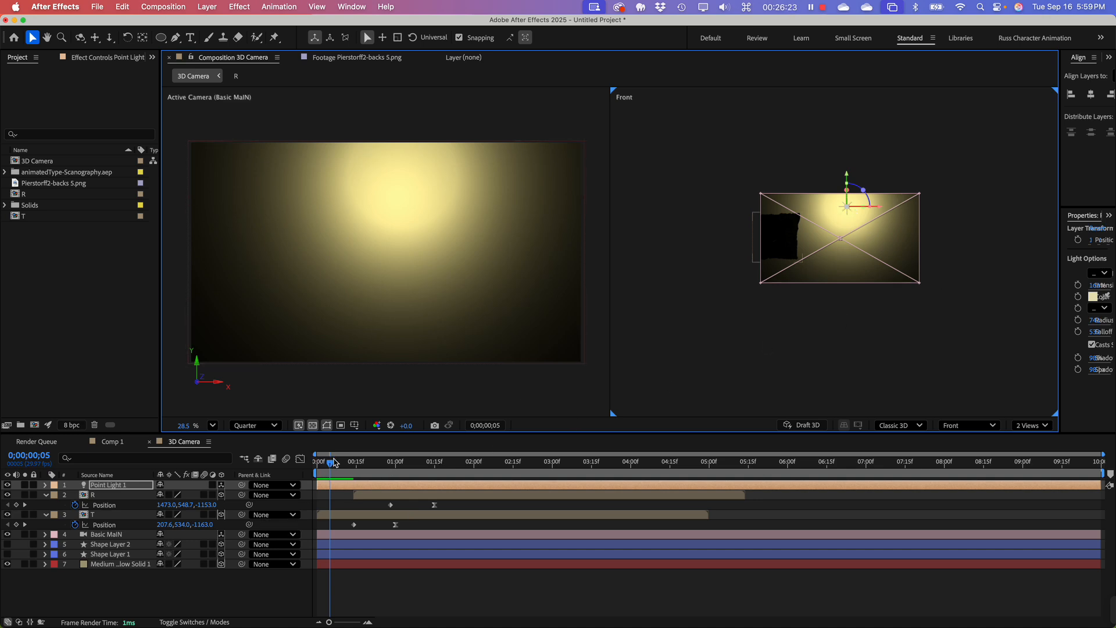
Step: Go to 0;00;01;00 to check the light on T, and collapse the T and R layer properties
left_click_drag(334, 462, 396, 448)
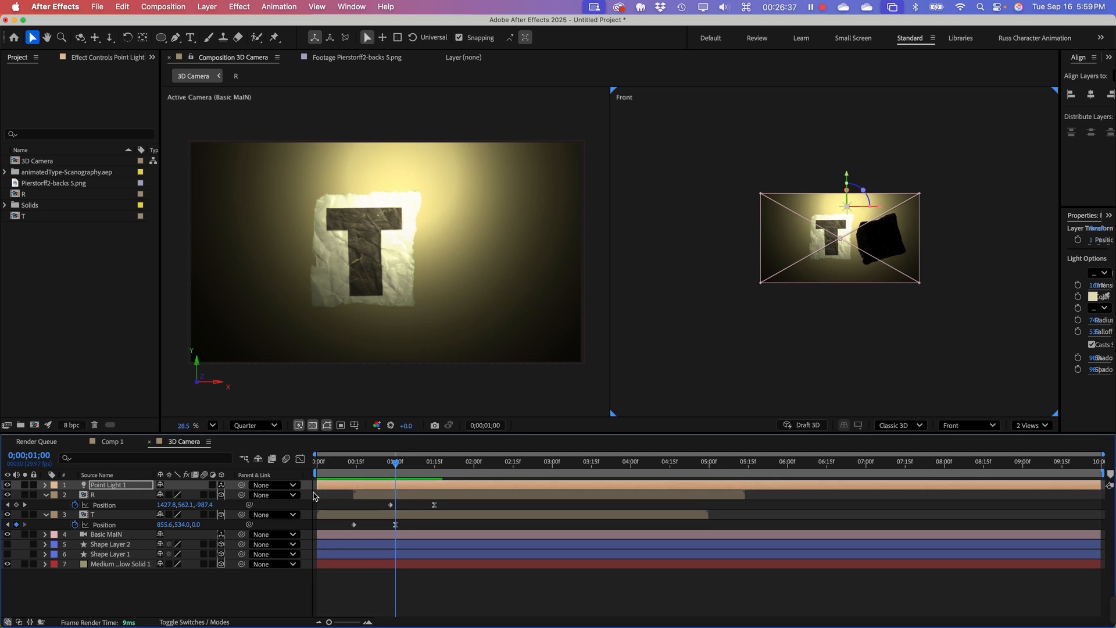
left_click(137, 485)
left_click(46, 514)
left_click(47, 494)
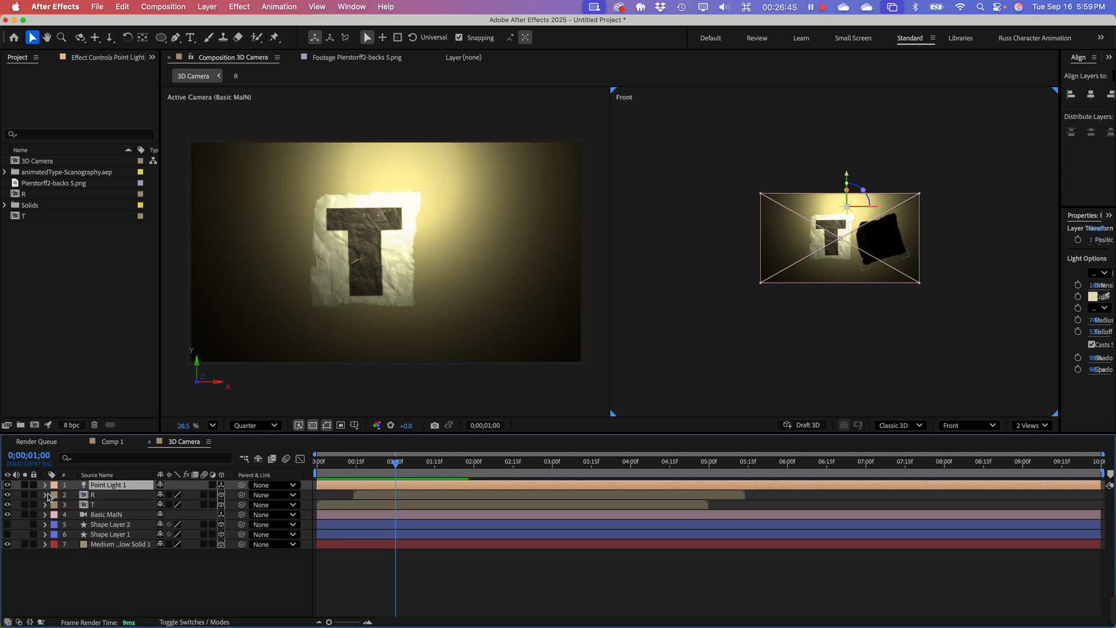
Step: Enlarge the timeline area and expand the R layer's Material Options
left_click(46, 495)
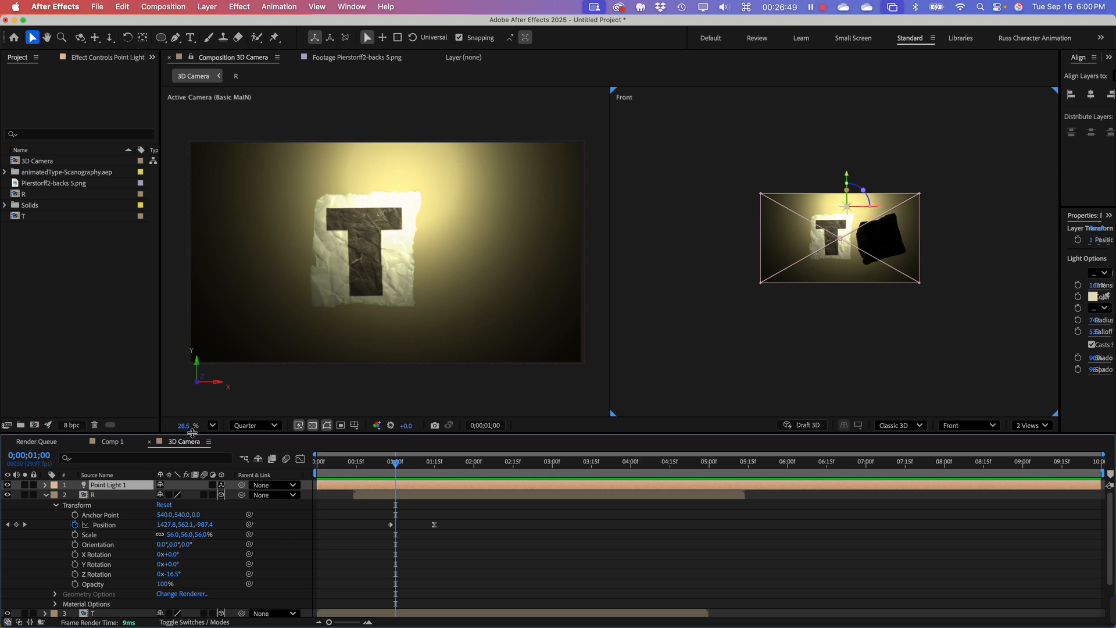
left_click_drag(193, 433, 203, 350)
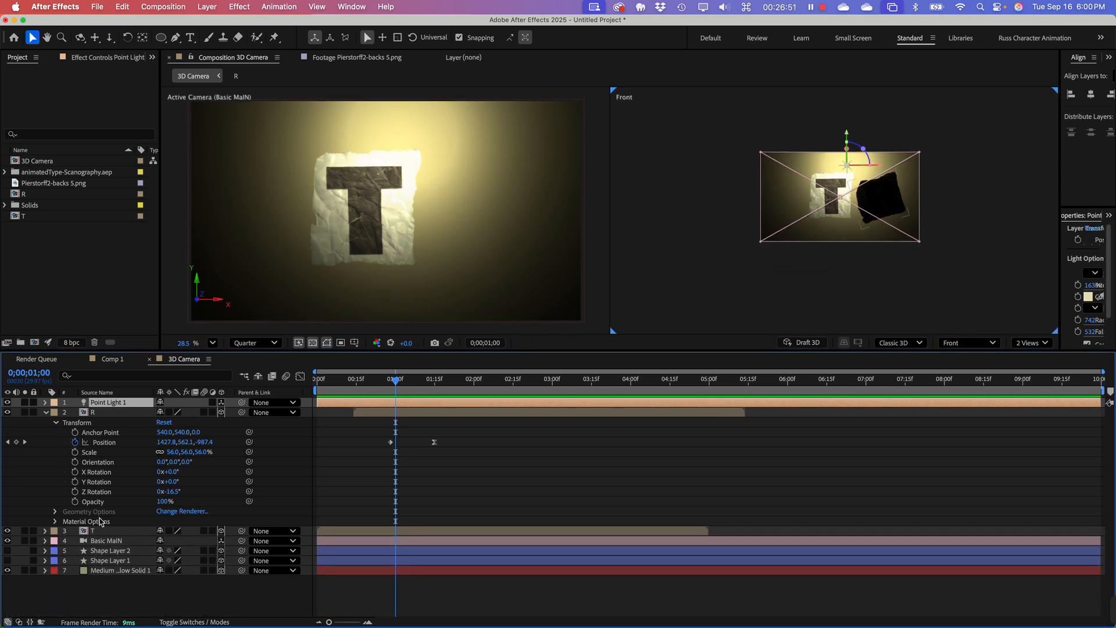
left_click(101, 413)
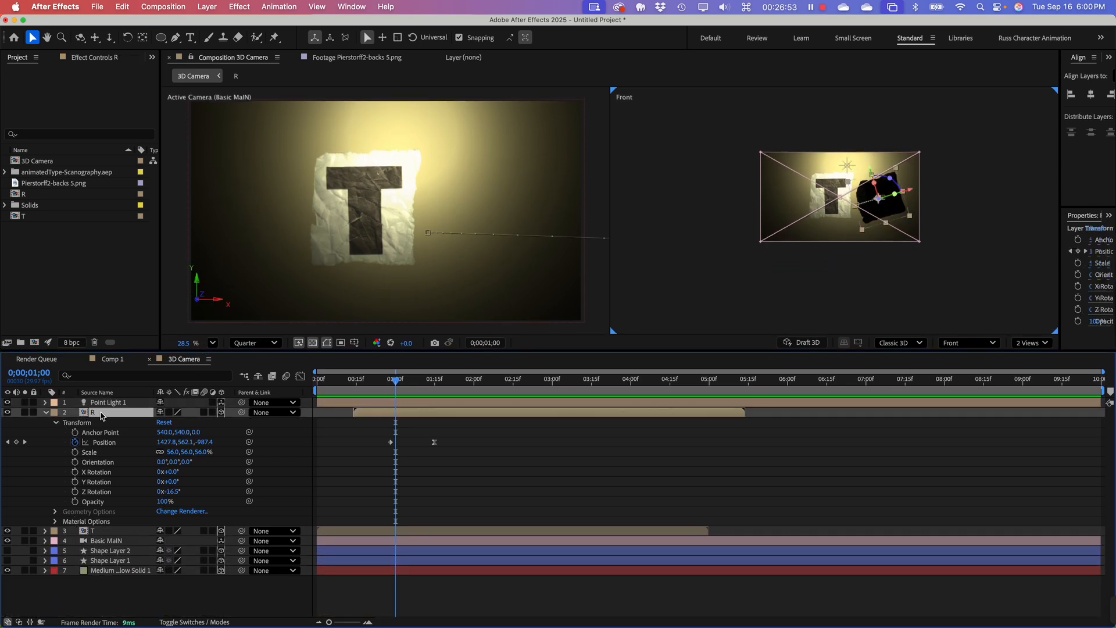
left_click(95, 527)
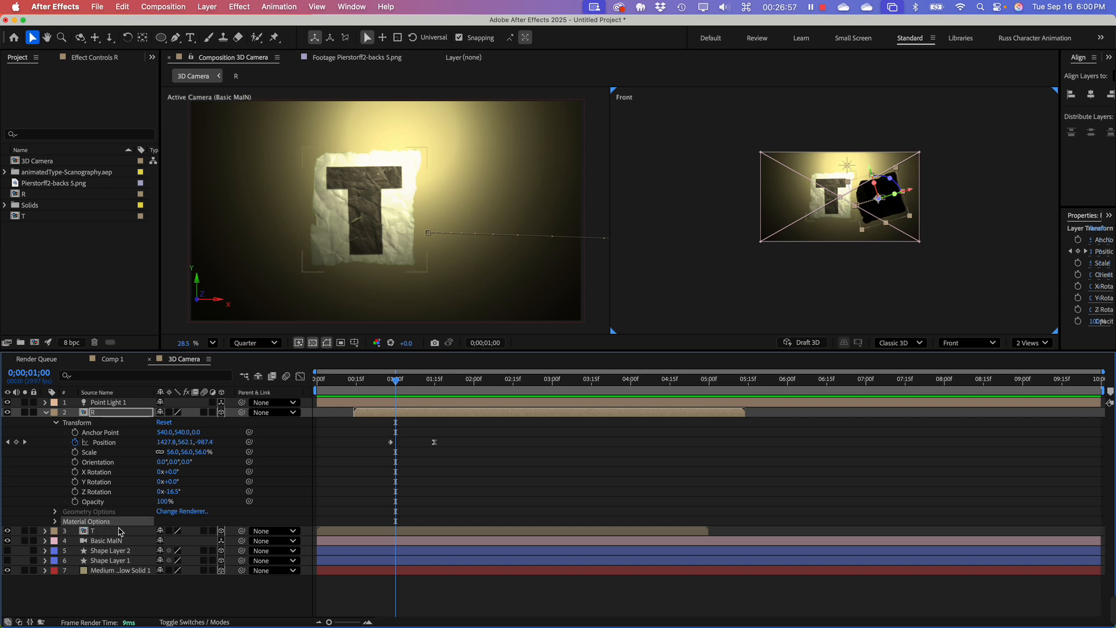
left_click(56, 522)
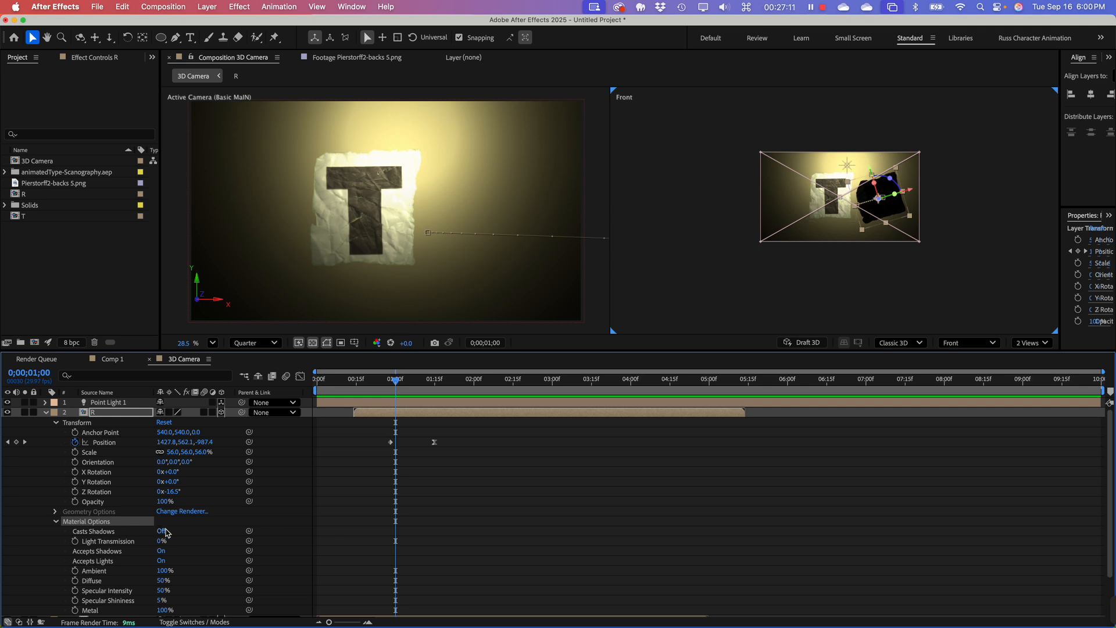
Step: Turn on Casts Shadows for the R layer and check the frames around 0;00;00;25
left_click(162, 532)
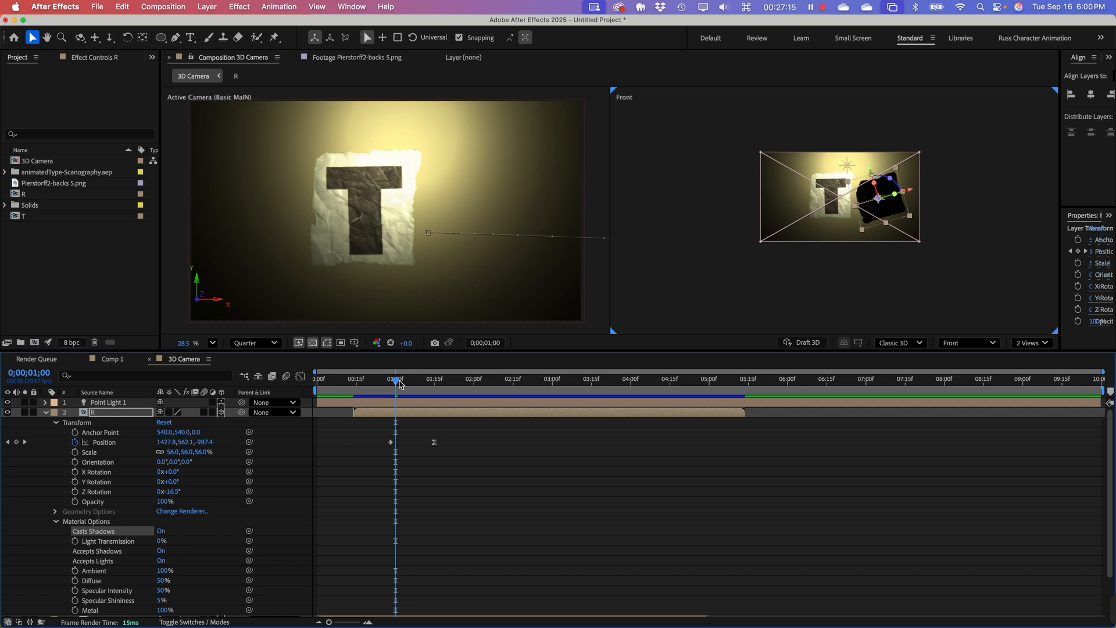
mouse_move(396, 382)
left_mouse_down()
mouse_move(361, 388)
mouse_move(386, 389)
left_mouse_up()
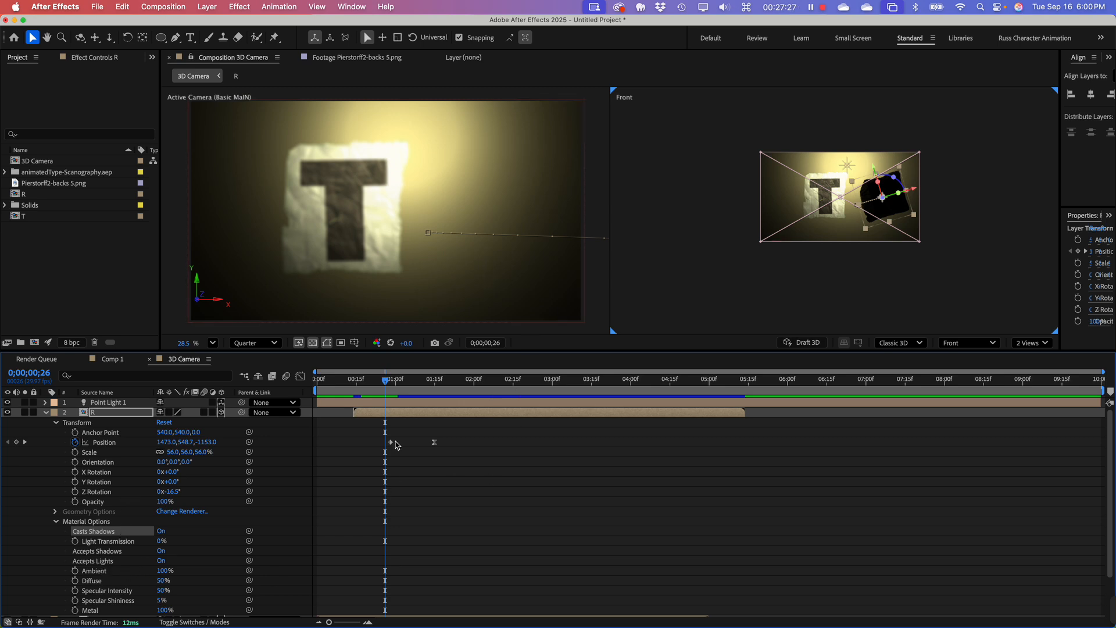
left_click_drag(391, 401, 378, 420)
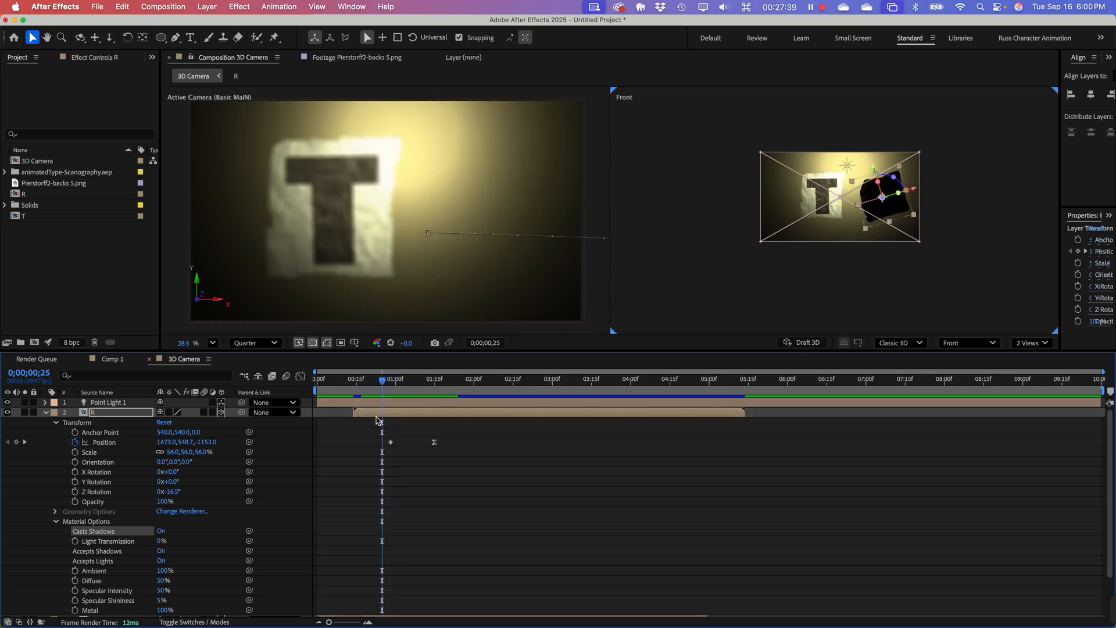
Step: Collapse the R layer and turn on Casts Shadows in the T layer's Material Options
left_click(45, 412)
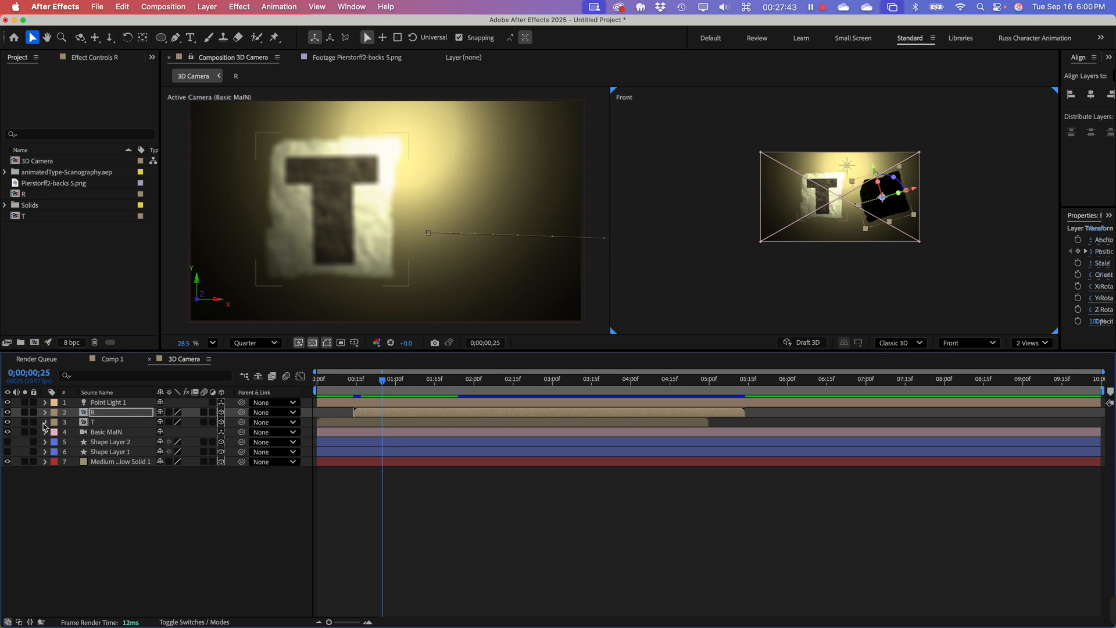
left_click(45, 424)
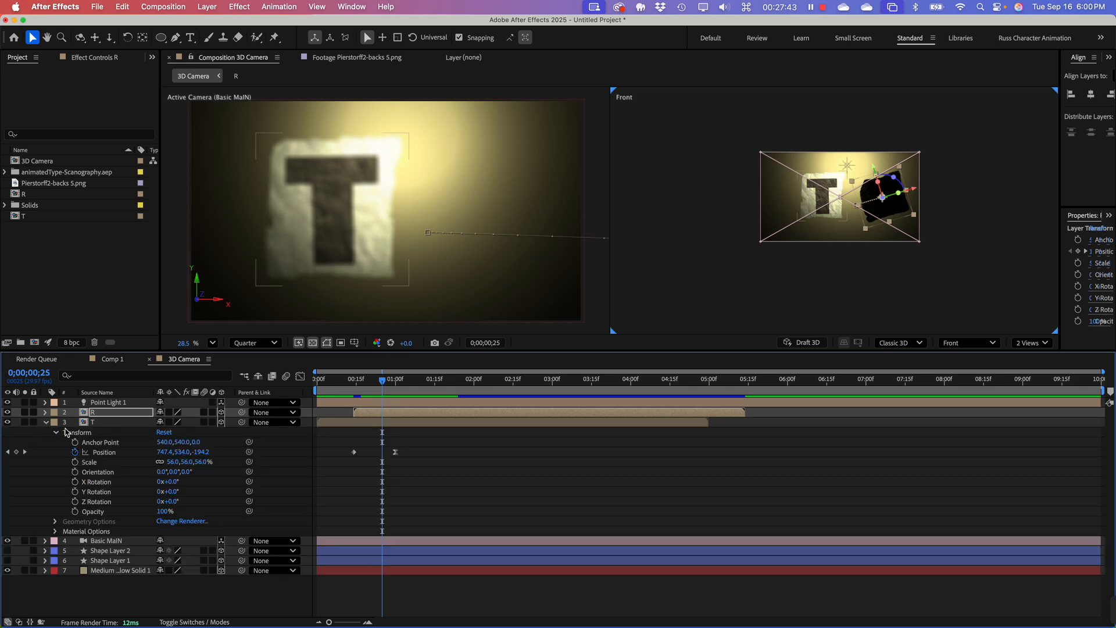
left_click(56, 534)
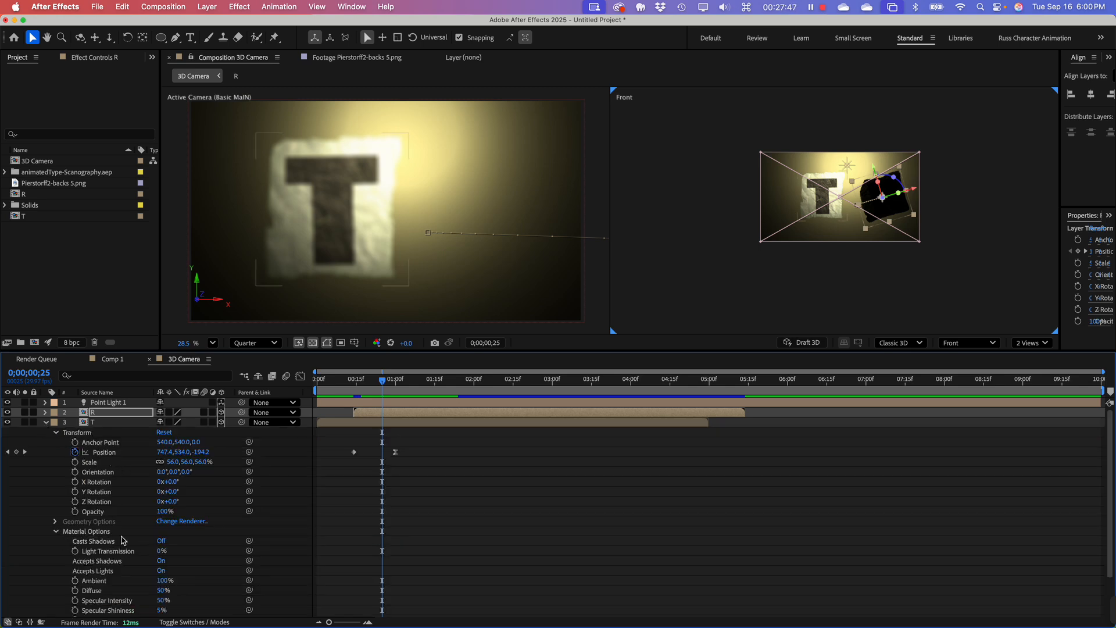
left_click(162, 542)
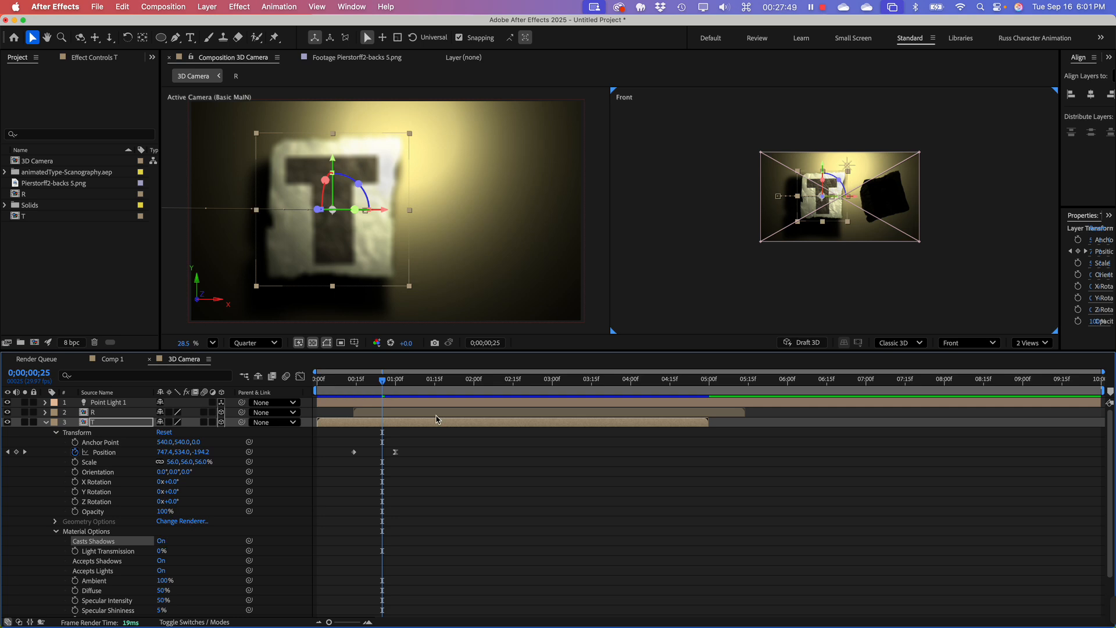
Step: Shorten the work area to end just past two seconds, preview it from the start, and go to 0;00;01;01
left_click_drag(388, 382, 317, 382)
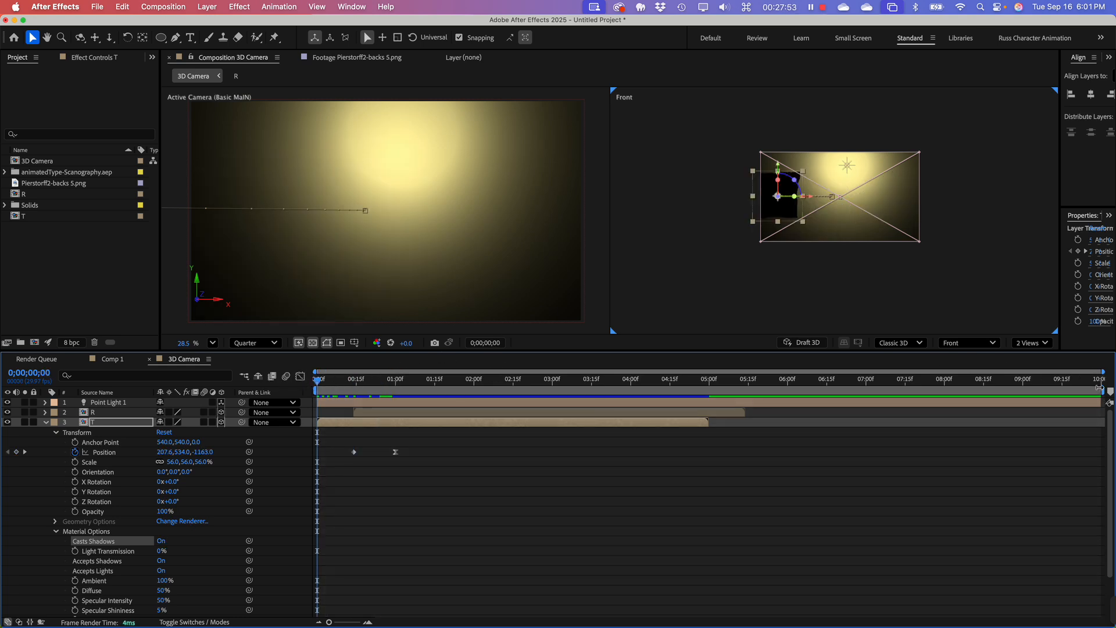
left_click_drag(1099, 387, 482, 417)
key("space")
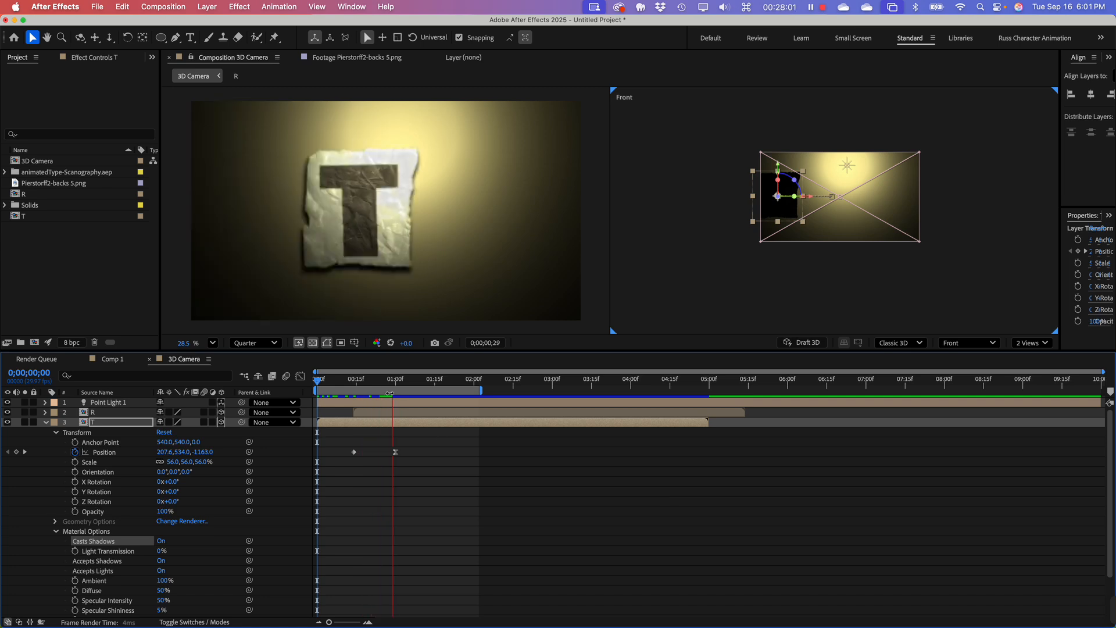
left_click(343, 381)
left_click_drag(343, 382, 399, 380)
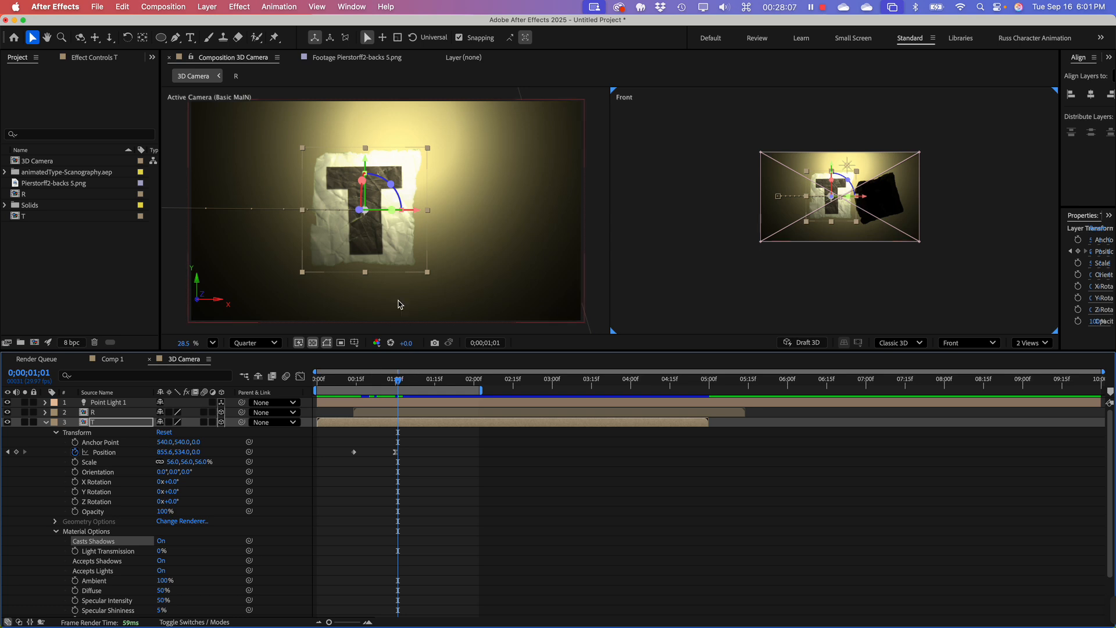
Step: Collapse the T layer, switch the second view from Front to Top, and select the background solid
left_click(518, 251)
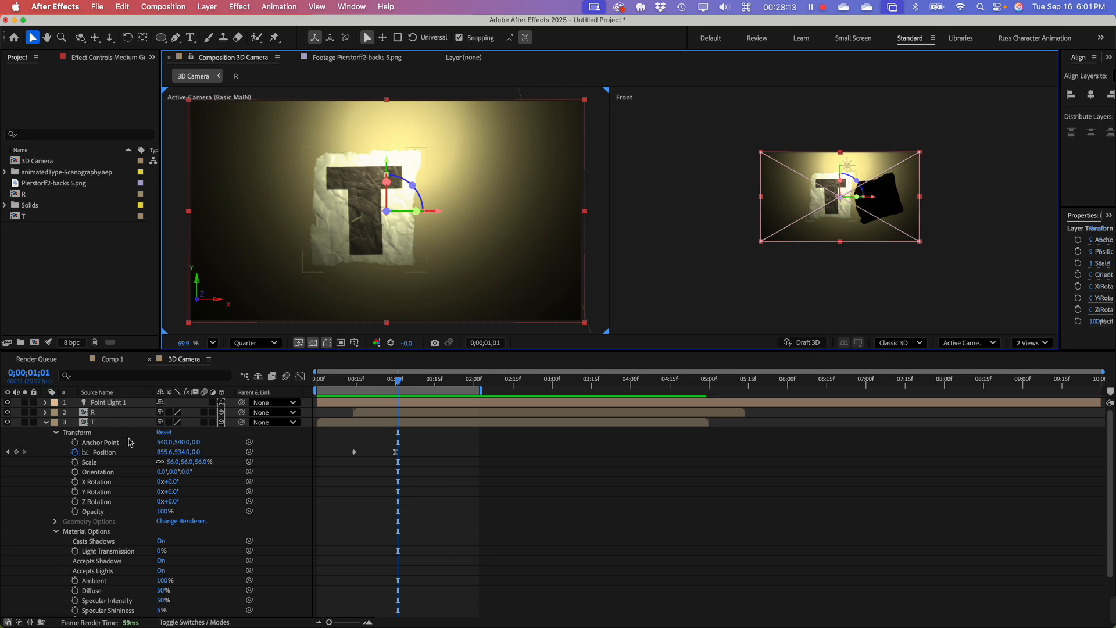
left_click(46, 423)
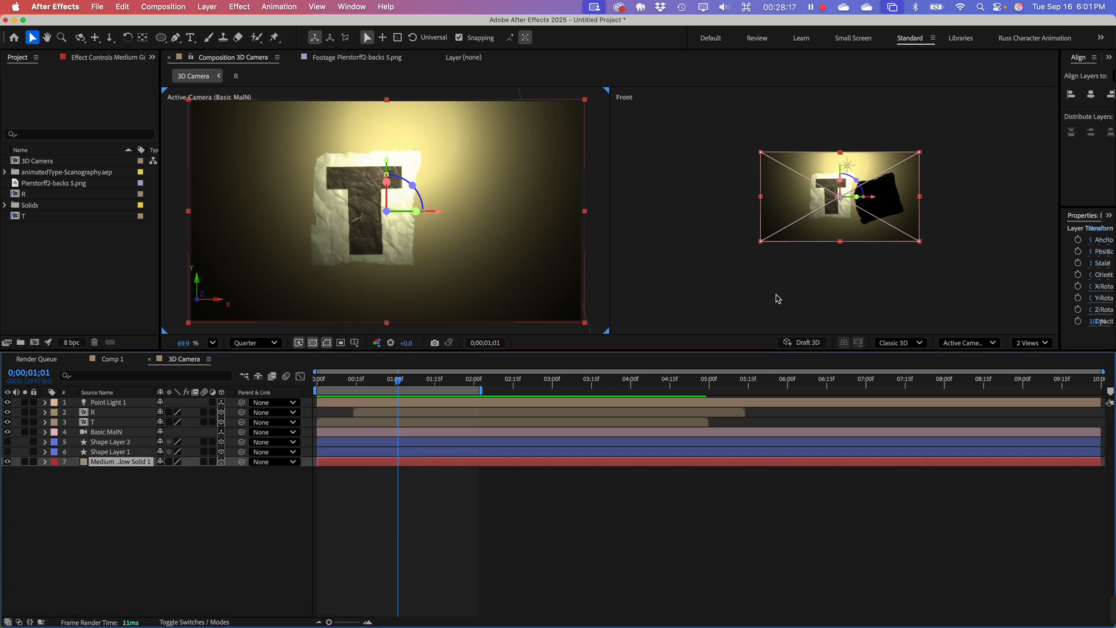
left_click(964, 343)
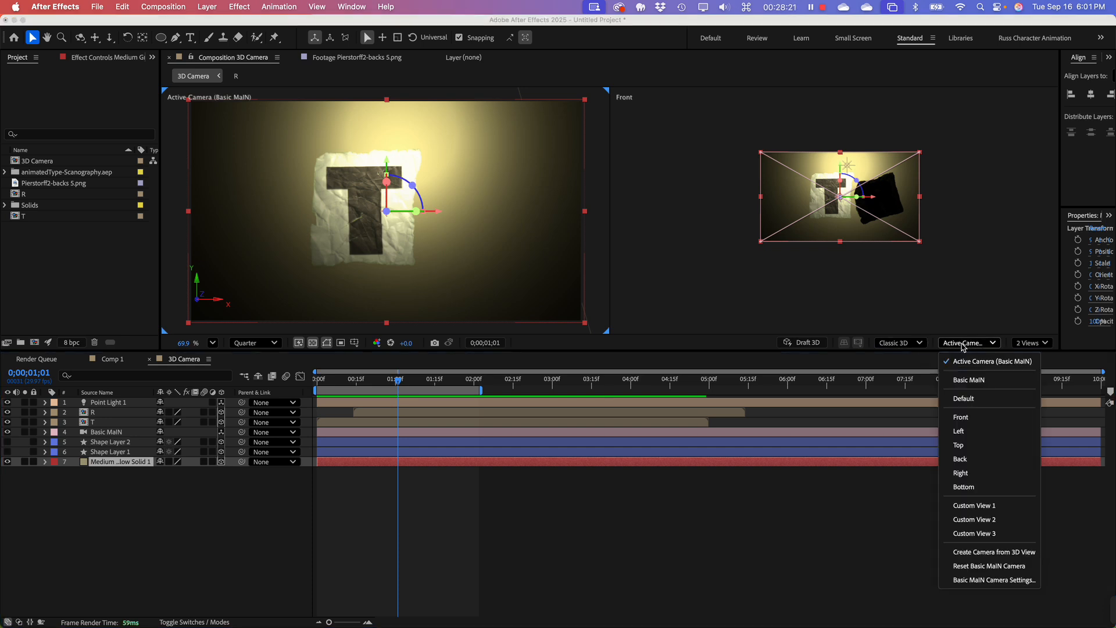
left_click(958, 304)
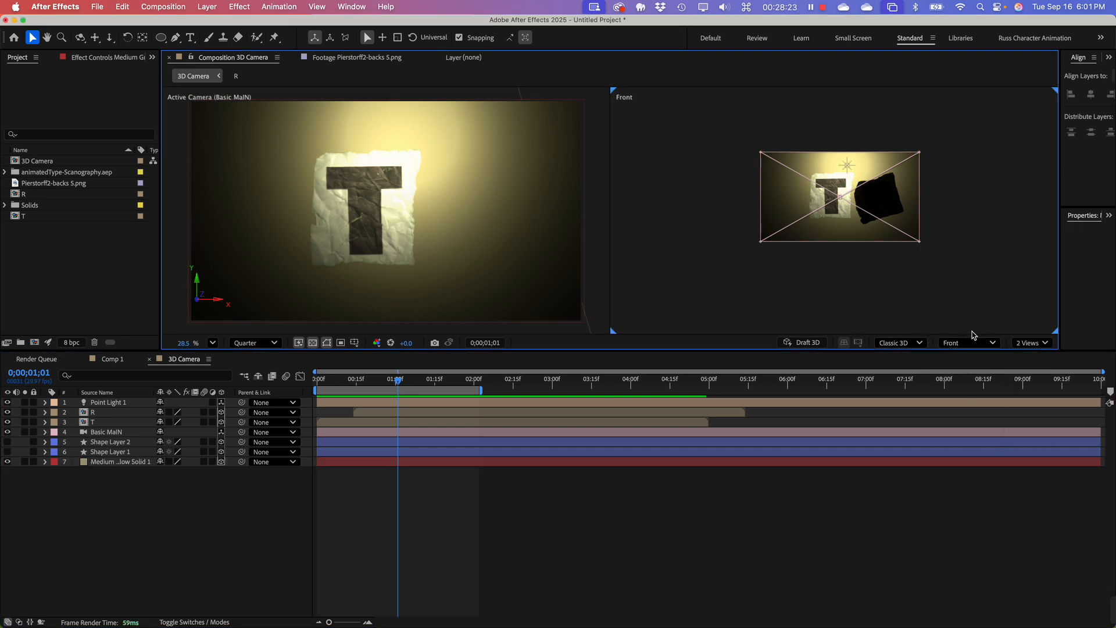
left_click(969, 344)
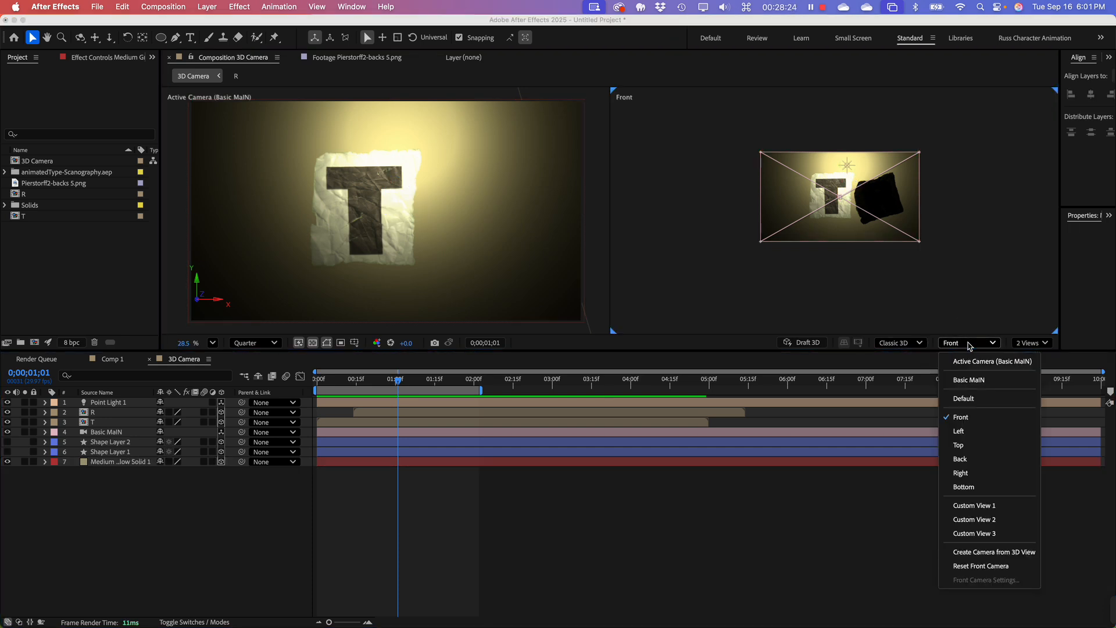
left_click(981, 447)
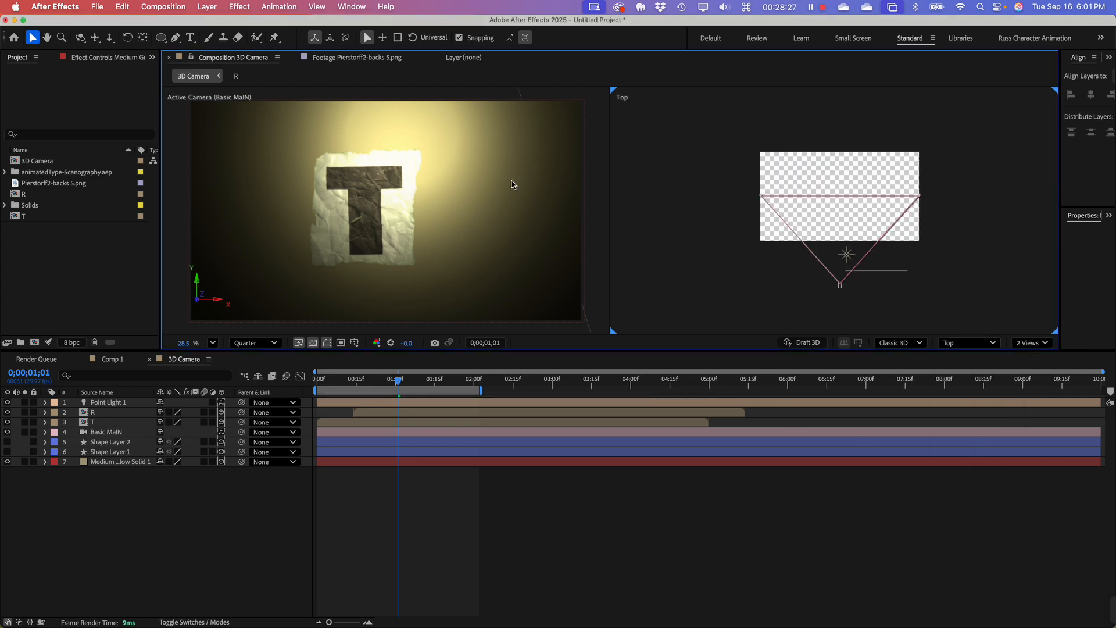
left_click(131, 463)
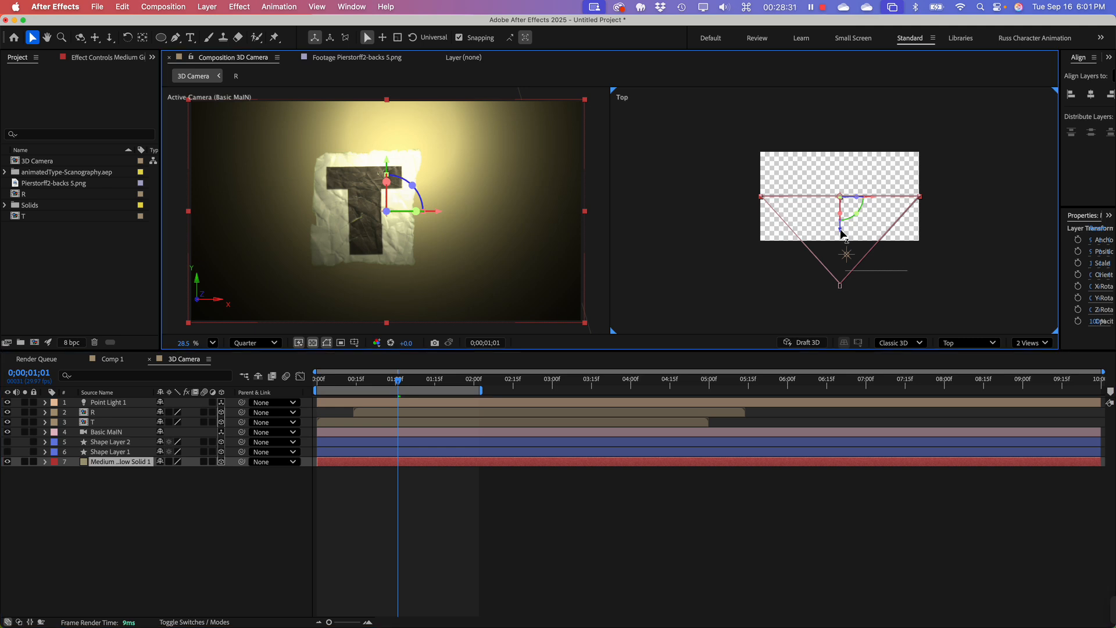
Step: Turn off Snapping and move the background solid slightly back along Z, leaving a small gap behind the letter T
left_click_drag(842, 230, 836, 218)
scroll(895, 232, "up", 2)
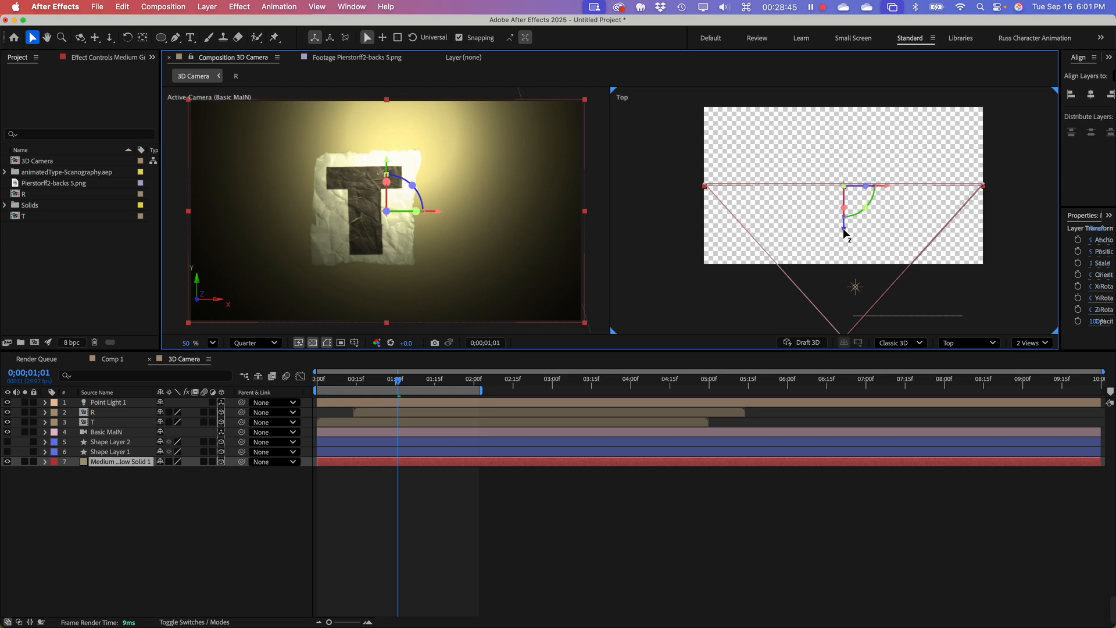
mouse_move(844, 232)
left_mouse_down()
mouse_move(847, 207)
mouse_move(854, 228)
mouse_move(848, 219)
left_mouse_up()
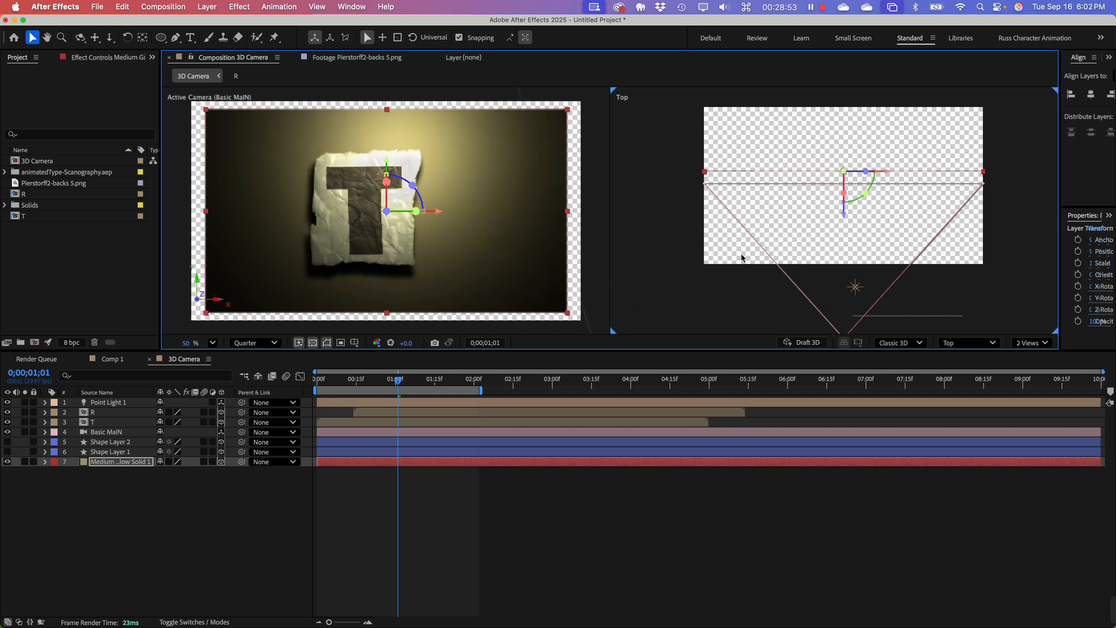
left_click(459, 37)
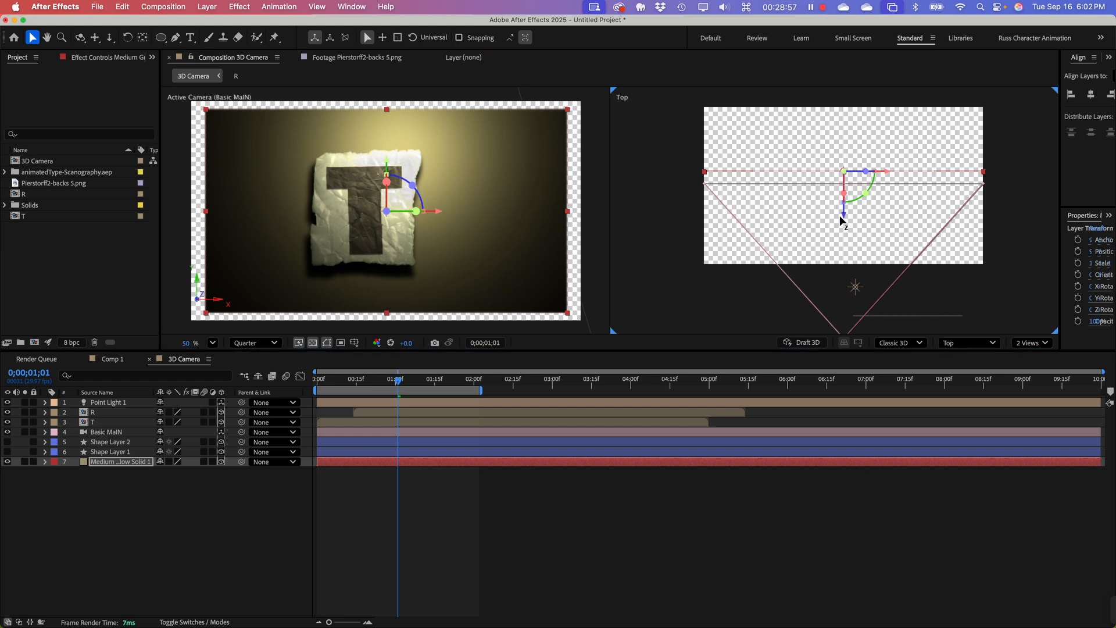
left_click_drag(844, 218, 846, 227)
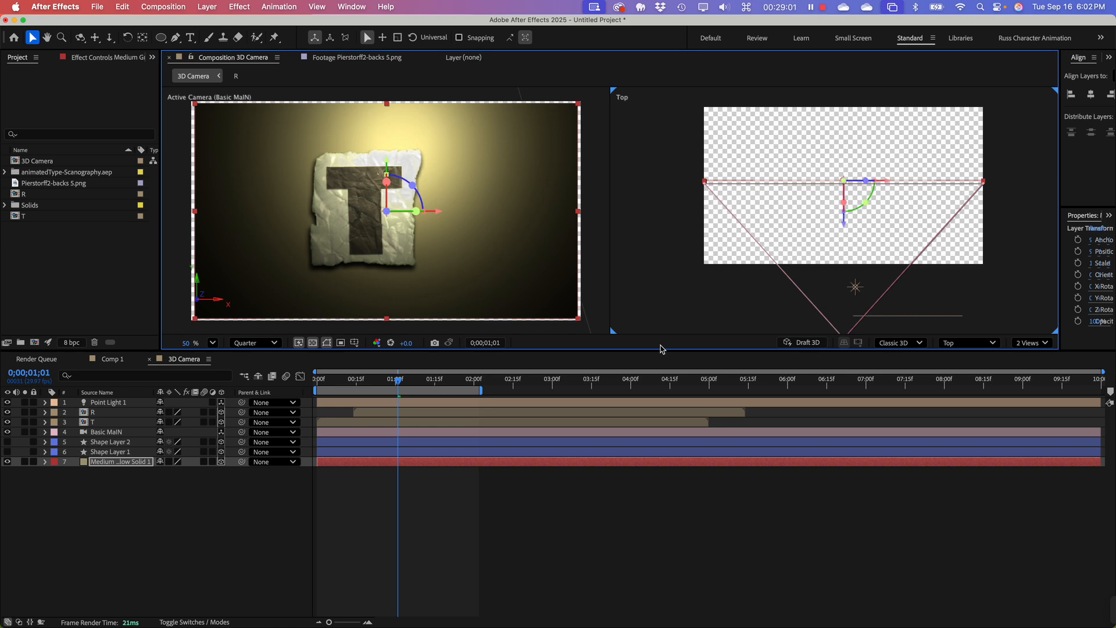
Step: Scale the background solid to 123% so it fills the camera frame, and preview the animation
key("s")
left_click_drag(175, 472, 194, 472)
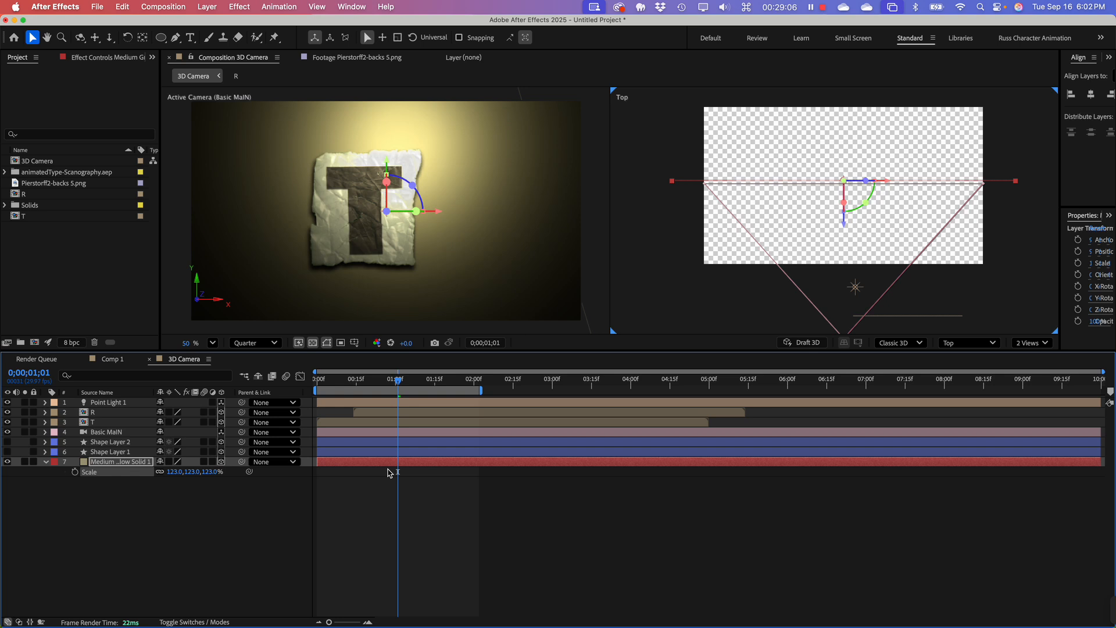
left_click(396, 382)
key("space")
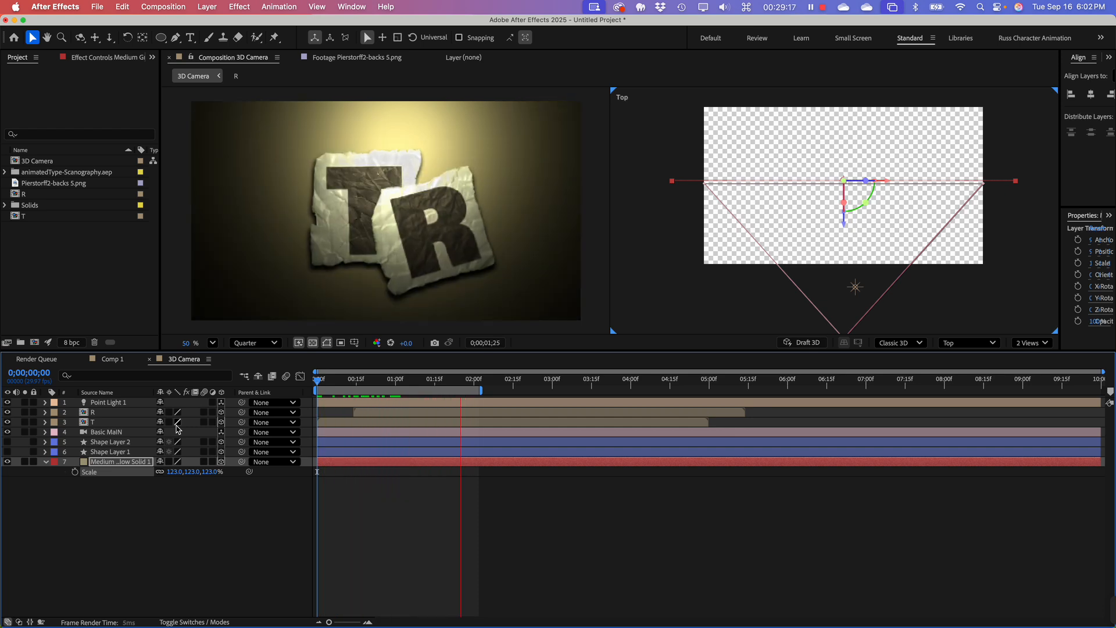
key("space")
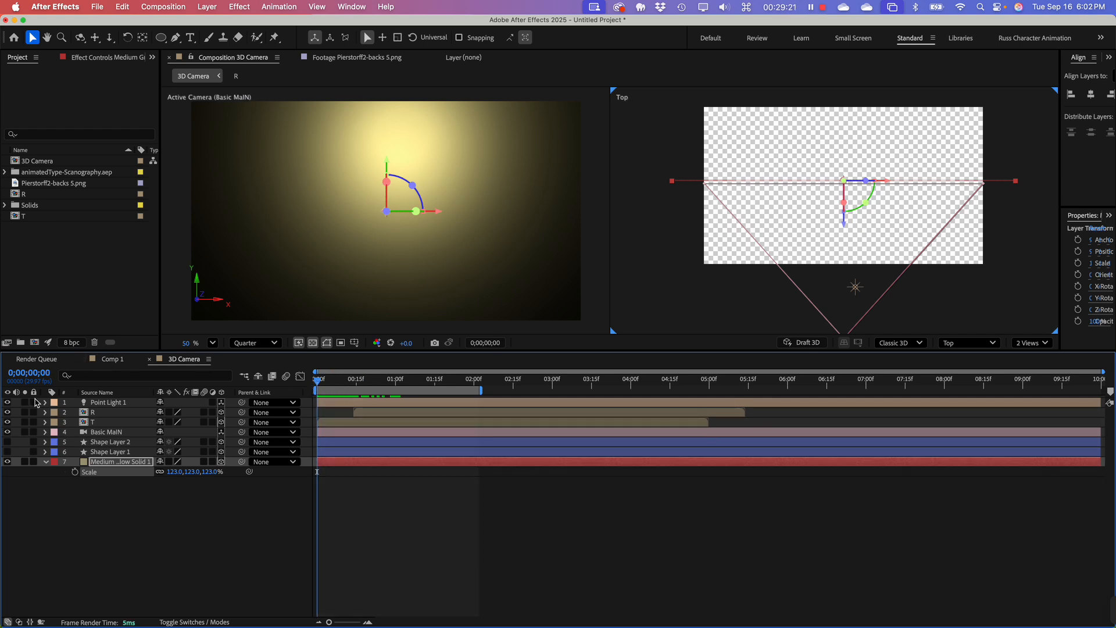
left_click(85, 417)
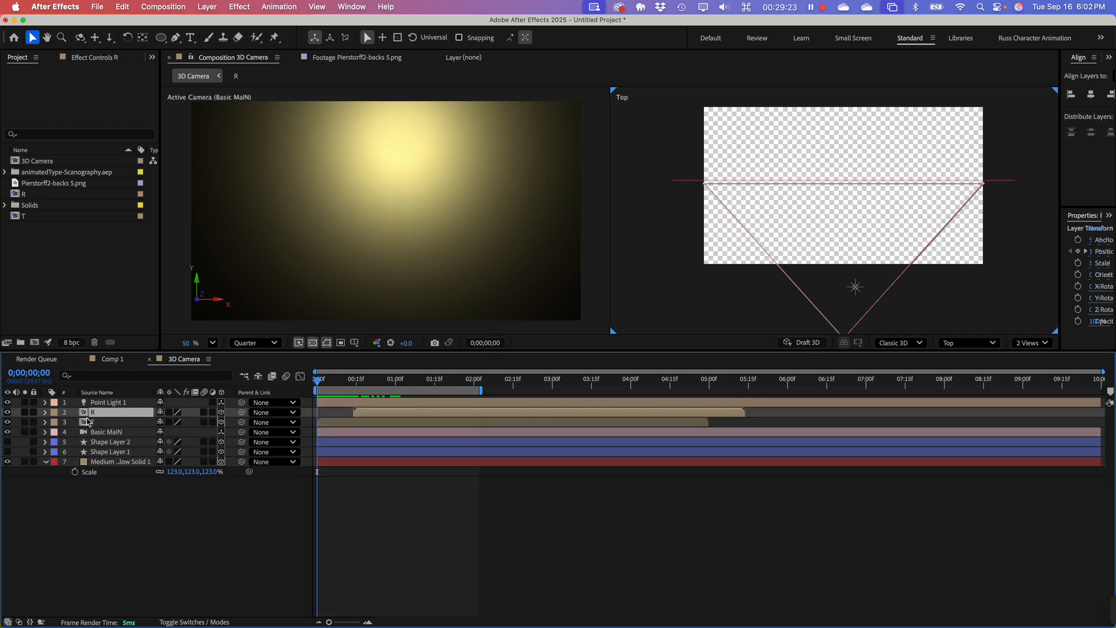
key("shift")
left_click(99, 425, "shift")
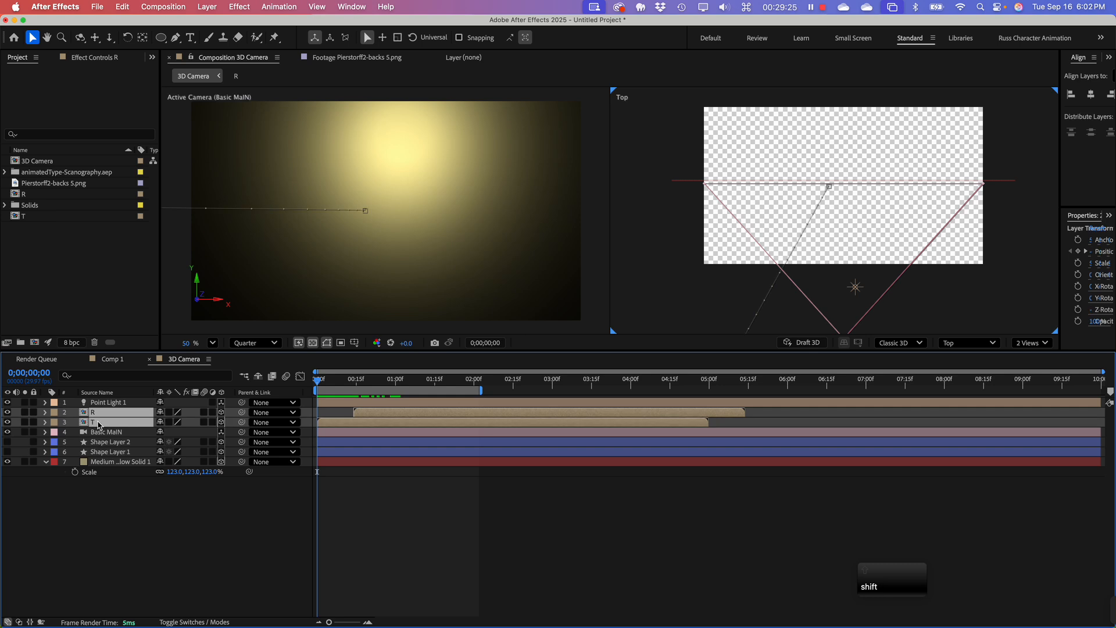
left_click(77, 535)
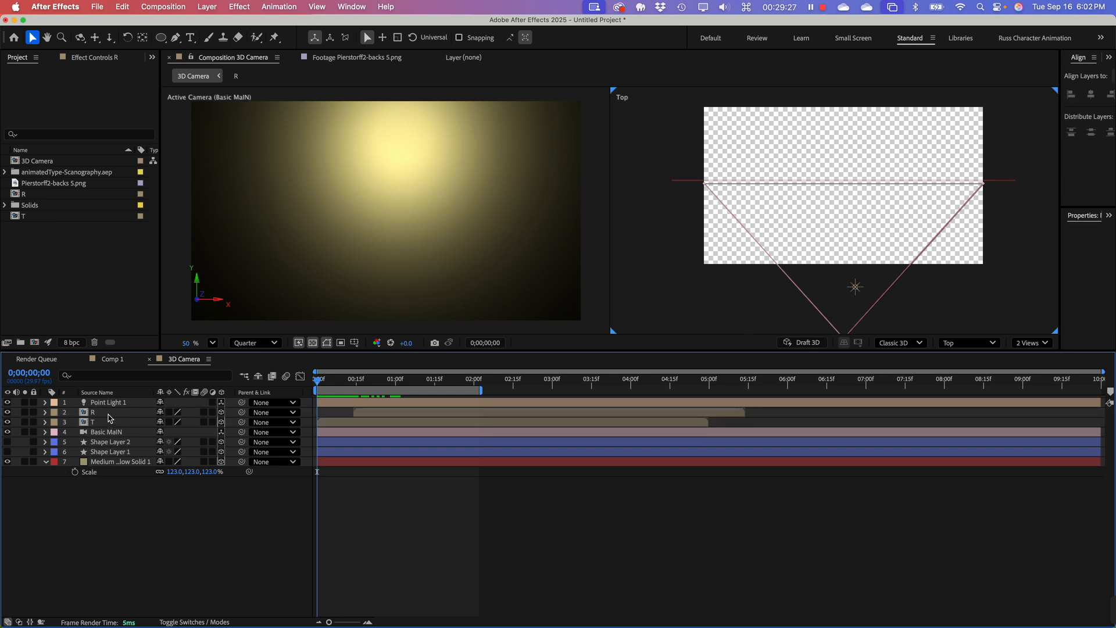
Step: Open the R layer's Position speed graph and lengthen the incoming ease of its last keyframe for a sharper early speed peak
left_click(108, 414)
left_click(45, 413)
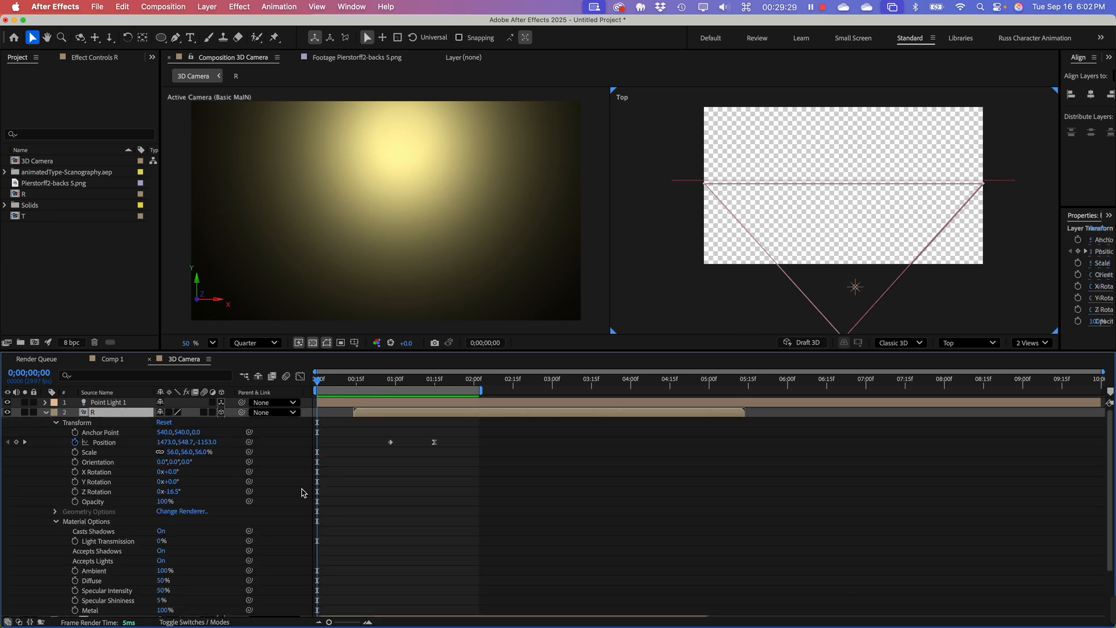
left_click(300, 376)
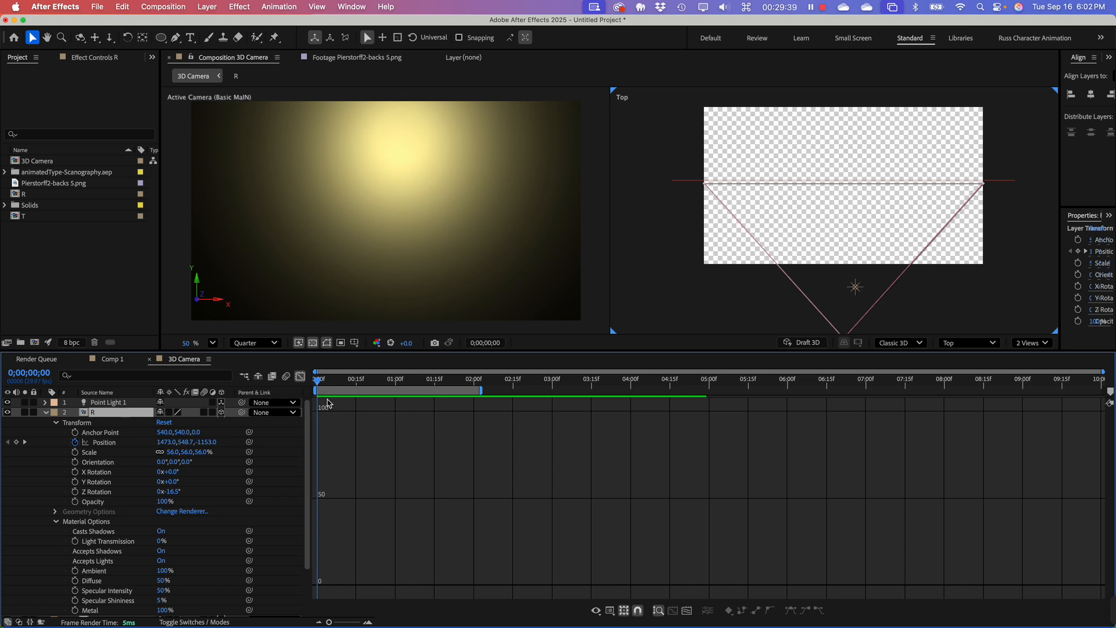
left_click(300, 376)
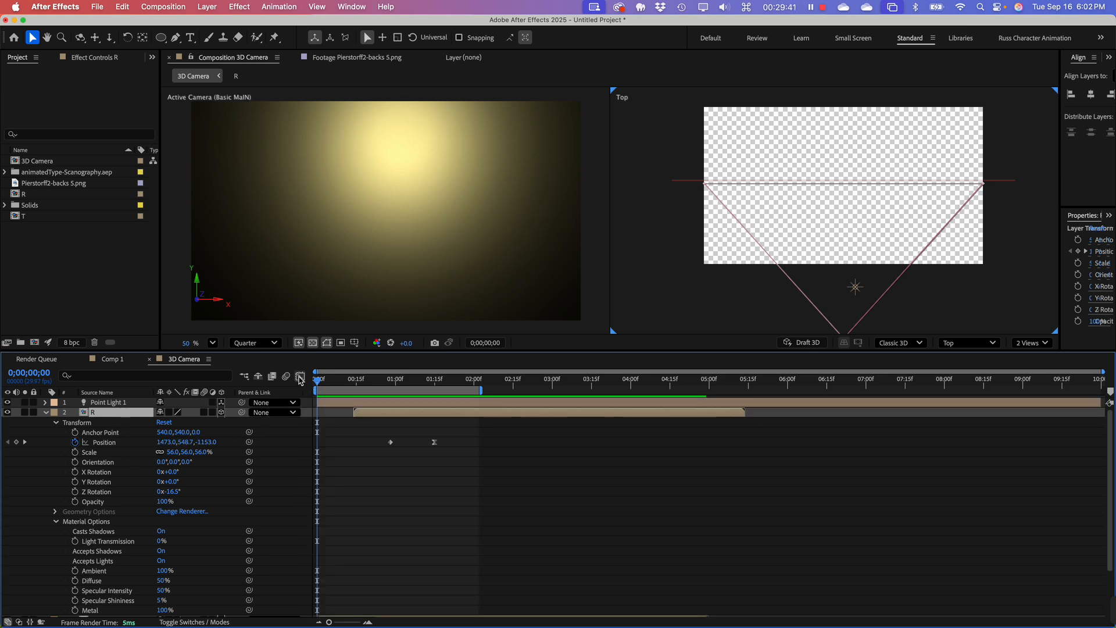
left_click(390, 442)
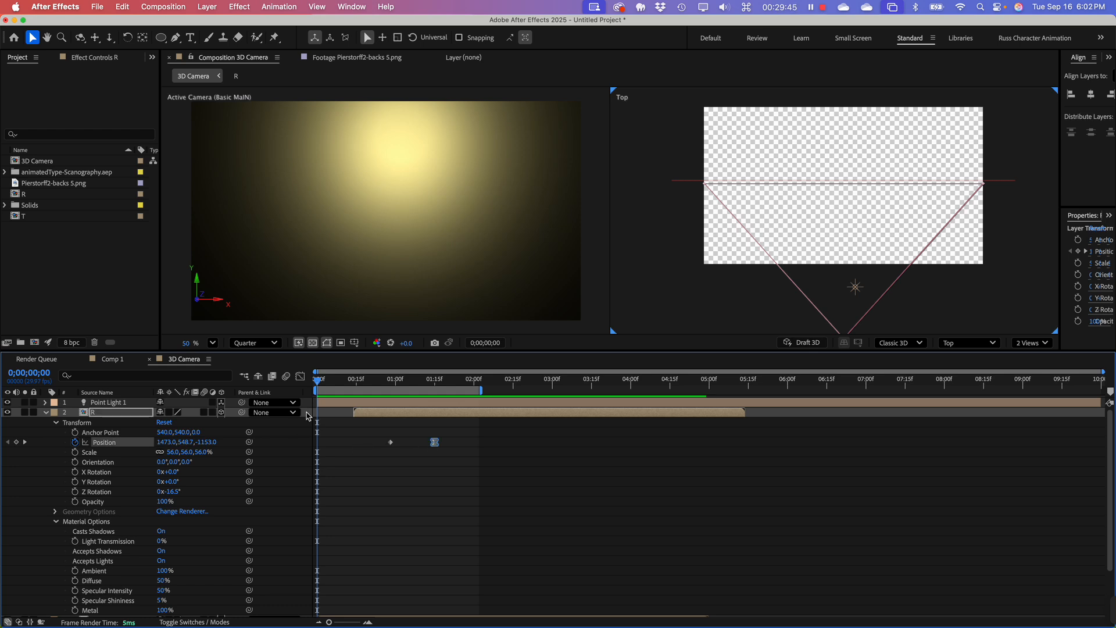
left_click(300, 377)
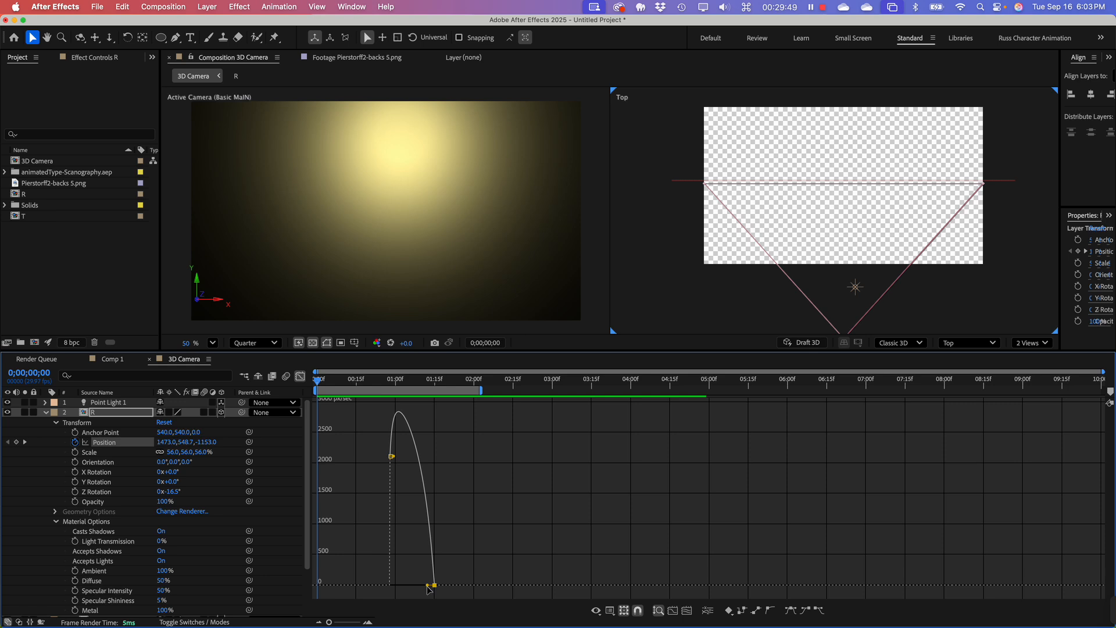
left_click_drag(429, 590, 419, 585)
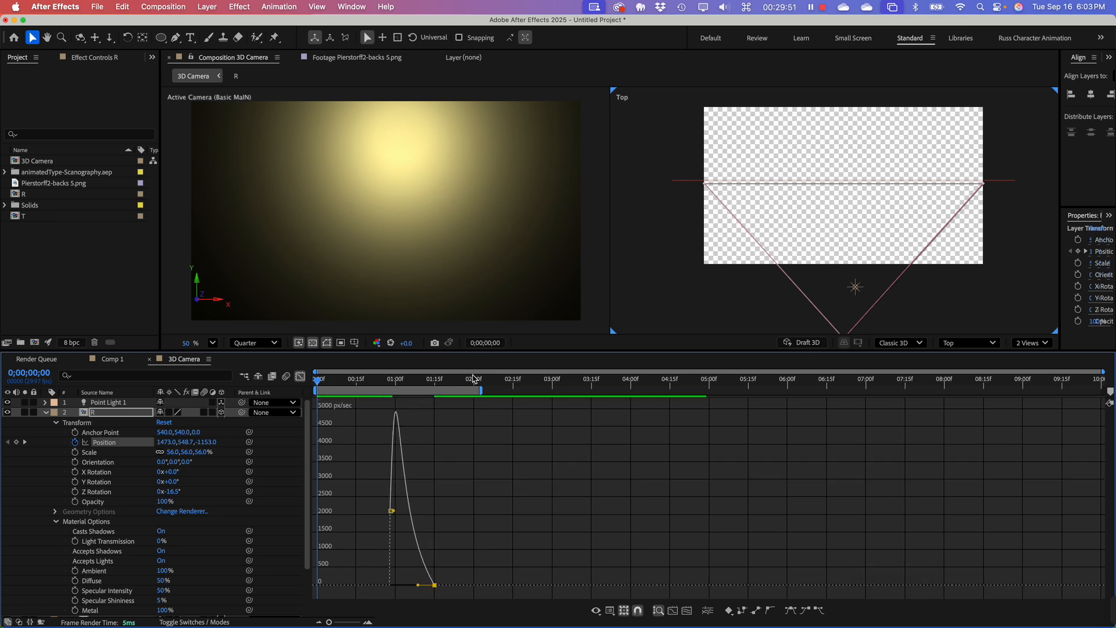
Step: Preview R's adjusted fly-in from the start, and again from 0;00;00;17
left_click_drag(420, 379, 290, 378)
key("space")
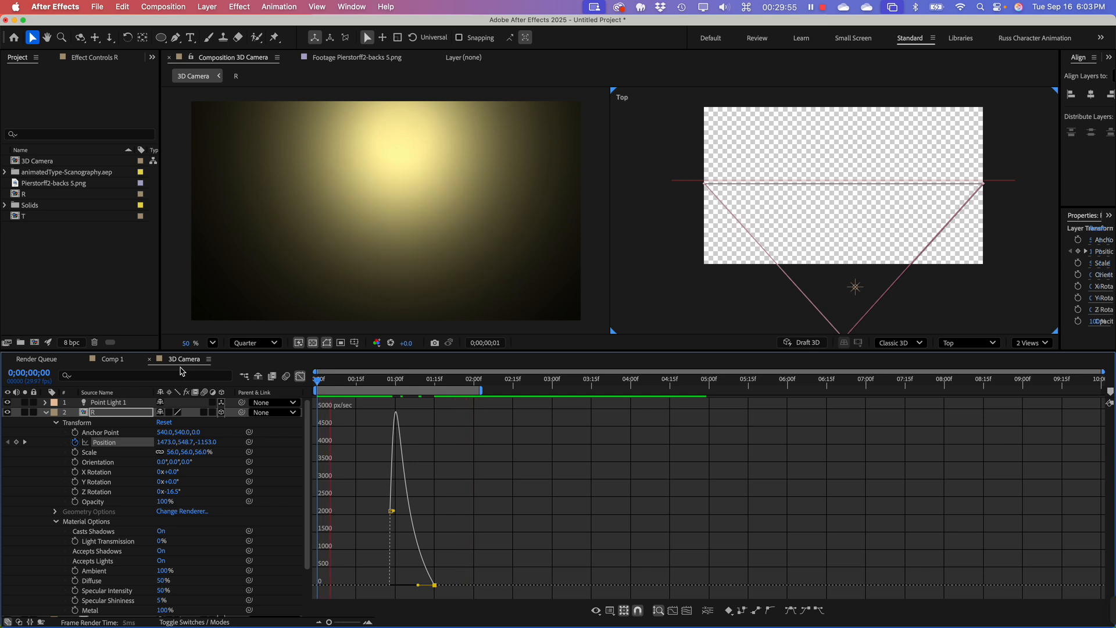
key("space")
left_click(361, 380)
key("space")
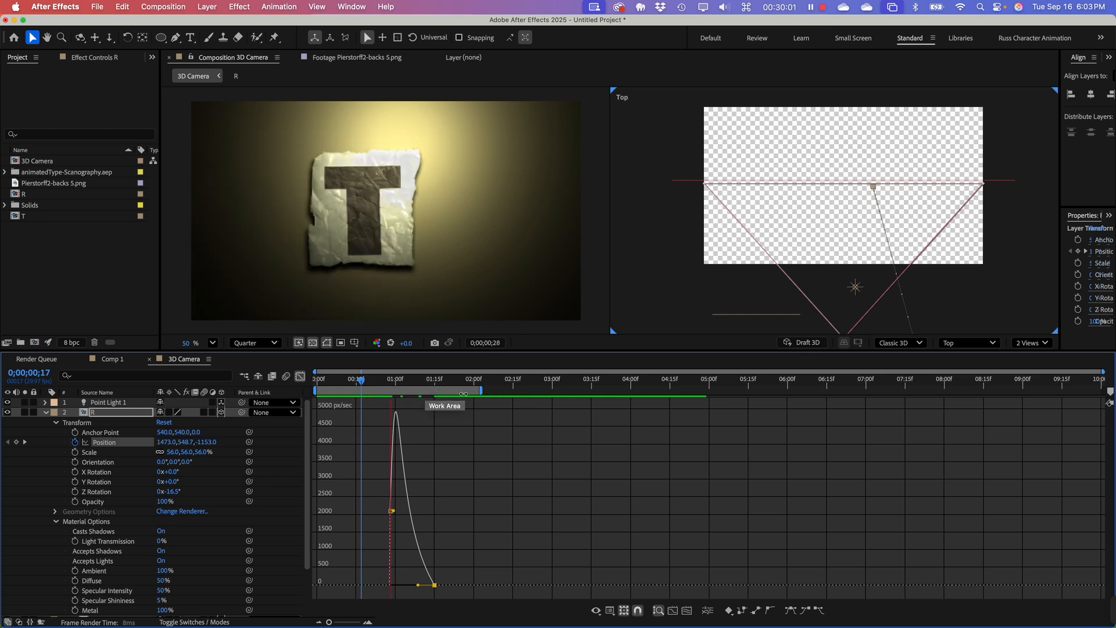
Step: Scrub back through R's fly-in to 0;00;01;01 and collapse the R layer's properties
left_click(460, 380)
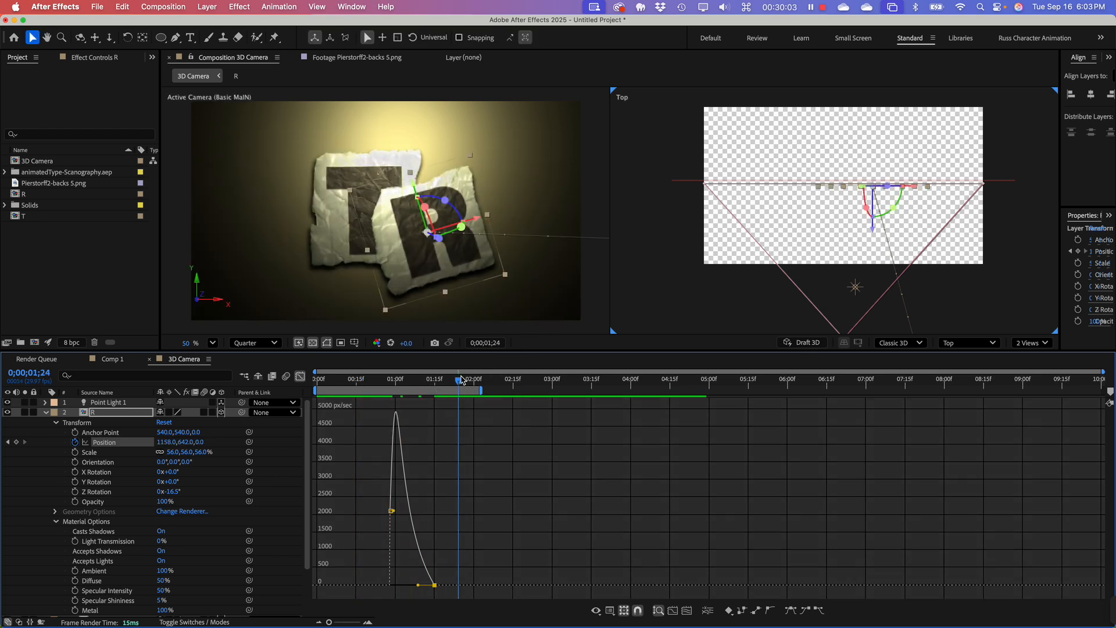
left_click_drag(461, 377, 402, 372)
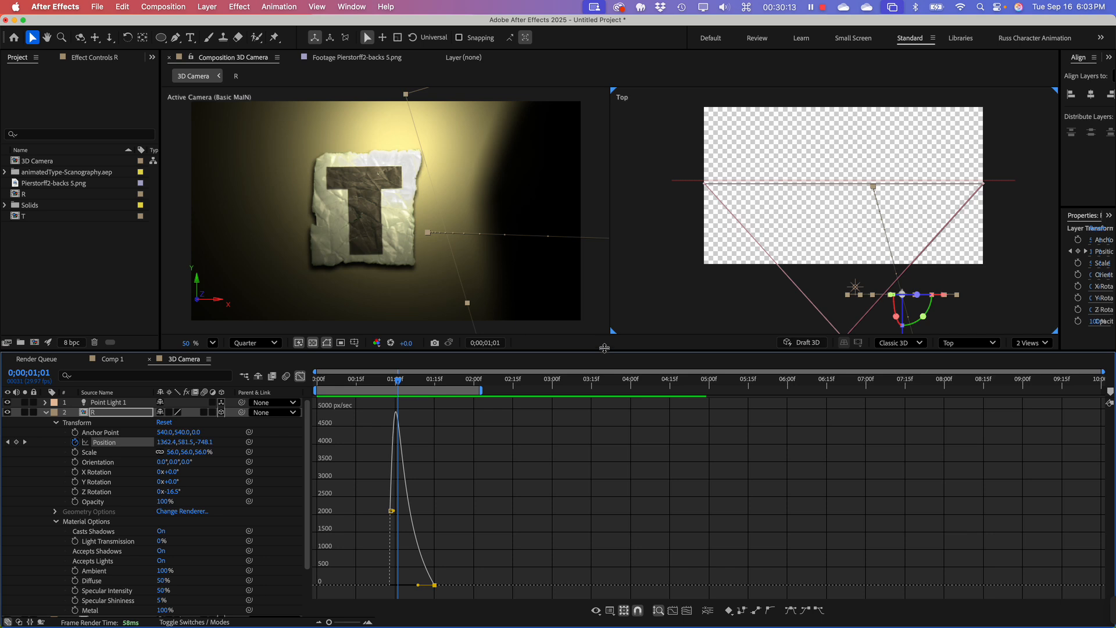
mouse_move(605, 348)
left_mouse_down()
mouse_move(605, 326)
mouse_move(605, 336)
left_mouse_up()
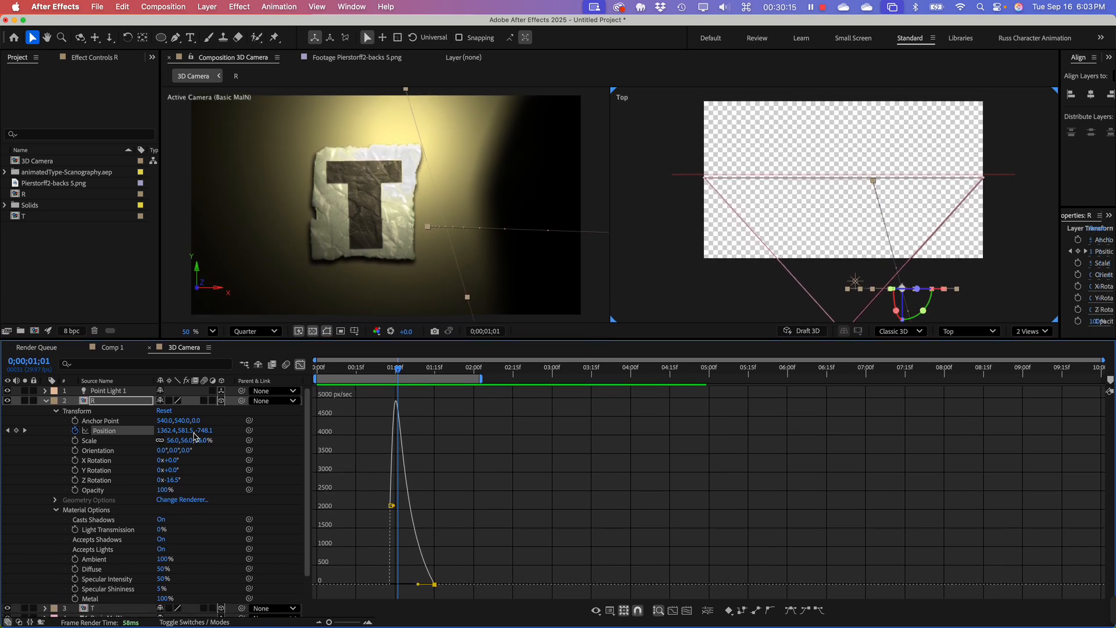
left_click(46, 402)
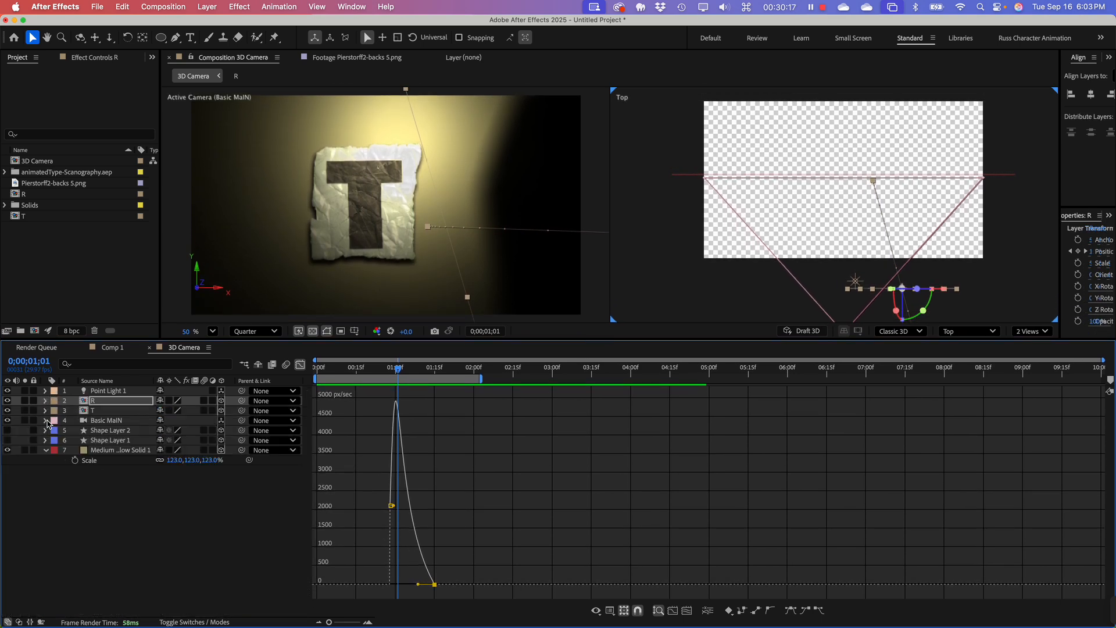
Step: Start a new light in the 3D Camera composition with no layer selected and set its type to Ambient
left_click(110, 494)
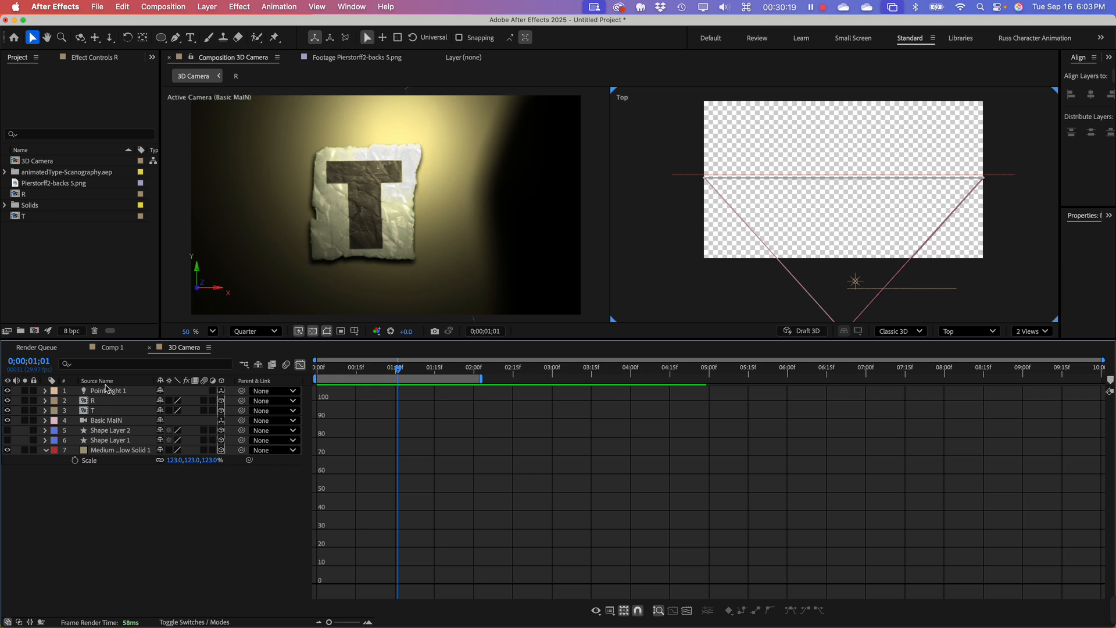
left_click(104, 398)
left_click(96, 525)
right_click(110, 466)
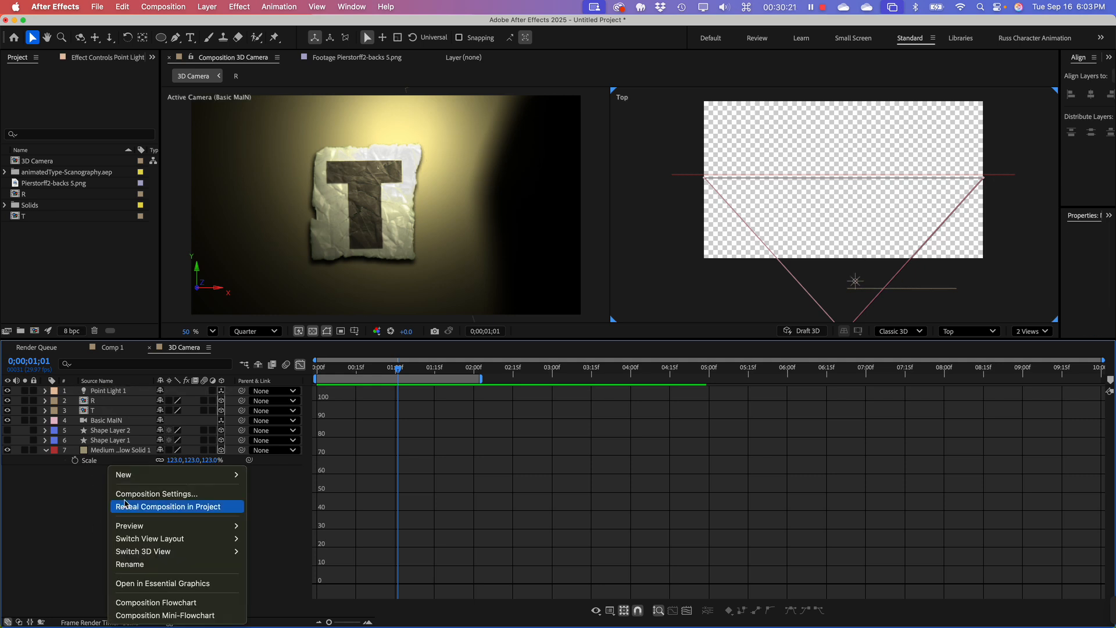
mouse_move(181, 475)
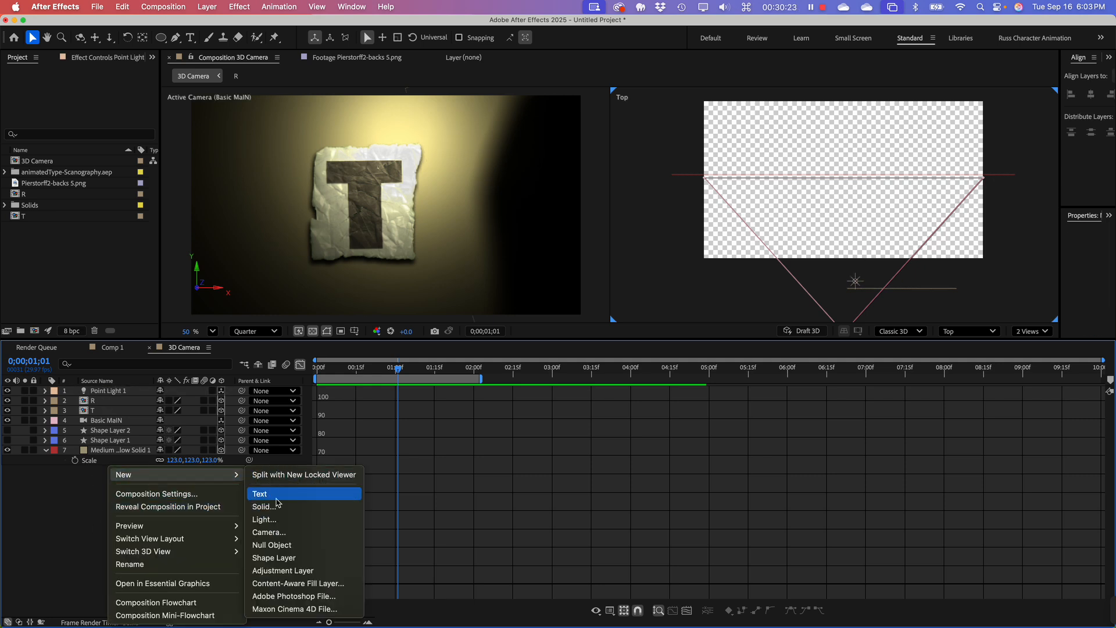
left_click(284, 519)
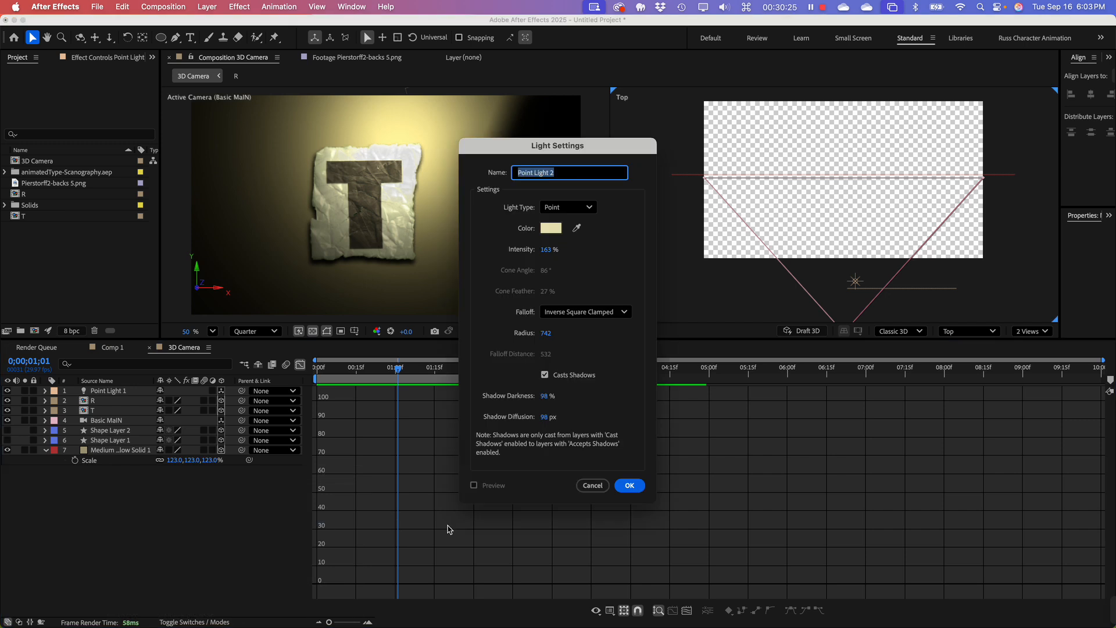
left_click(561, 208)
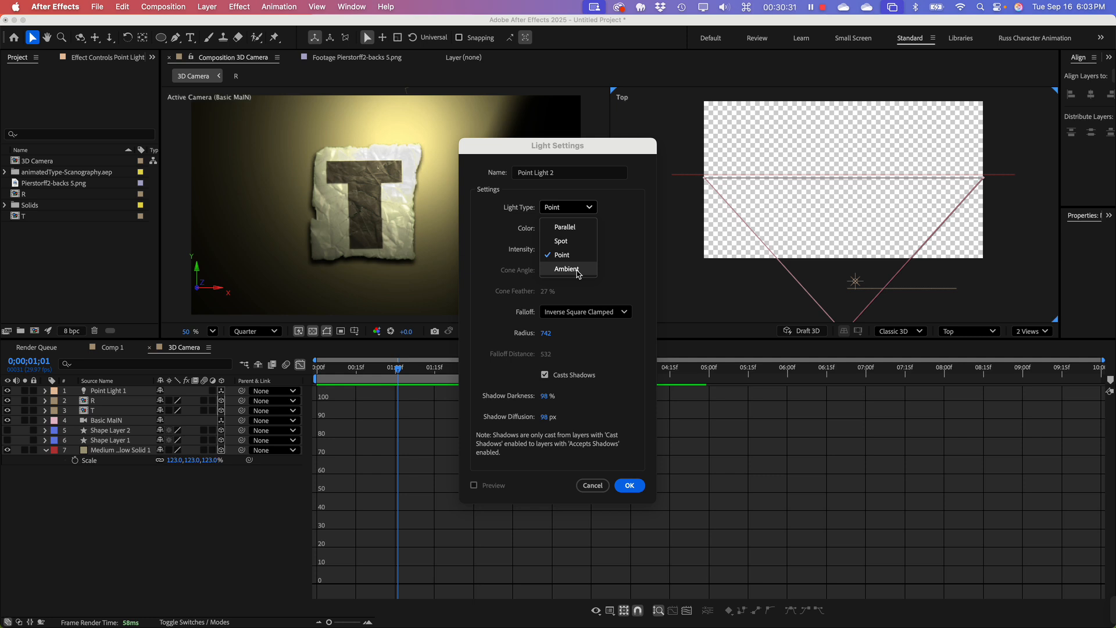
left_click(567, 269)
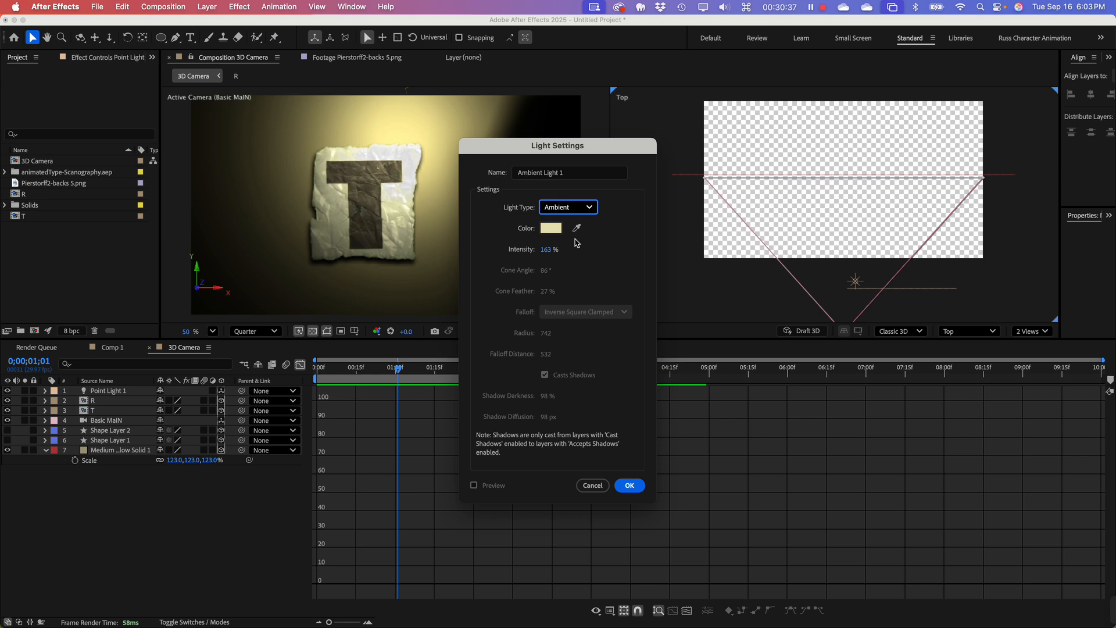
Step: Give the ambient light a pale blue color, C1DFEC, and create it
left_click(552, 229)
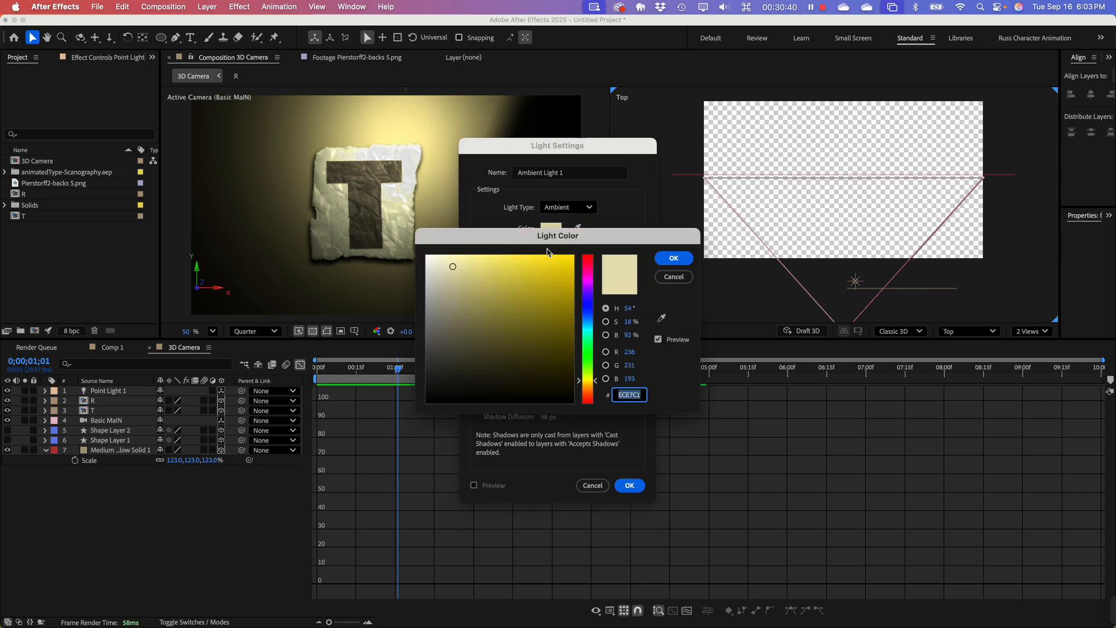
left_click(589, 323)
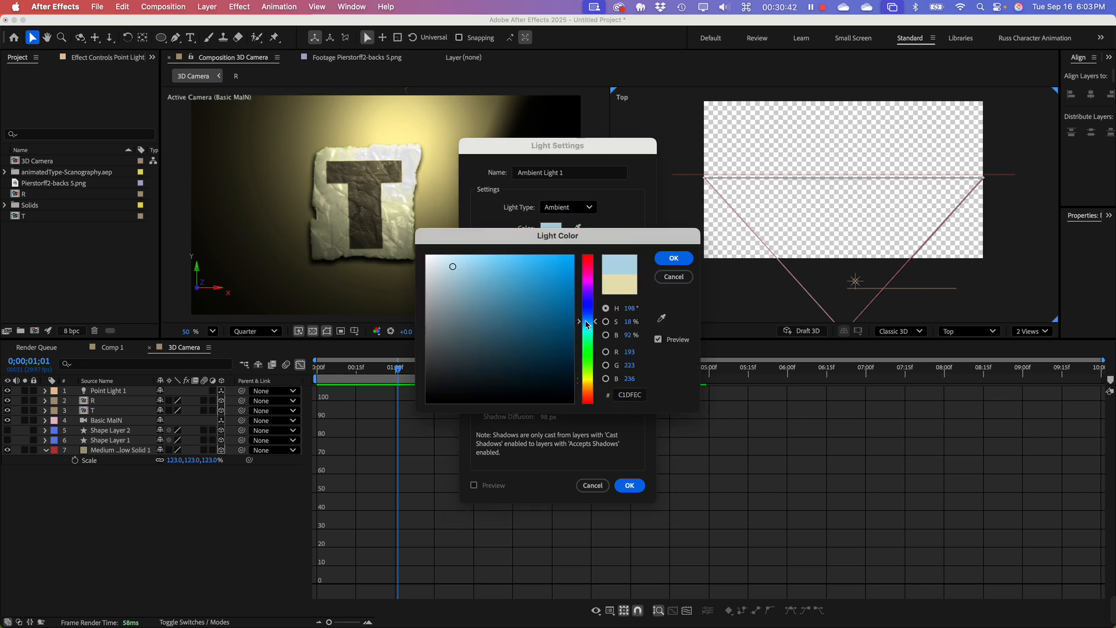
left_click(674, 258)
left_click(631, 486)
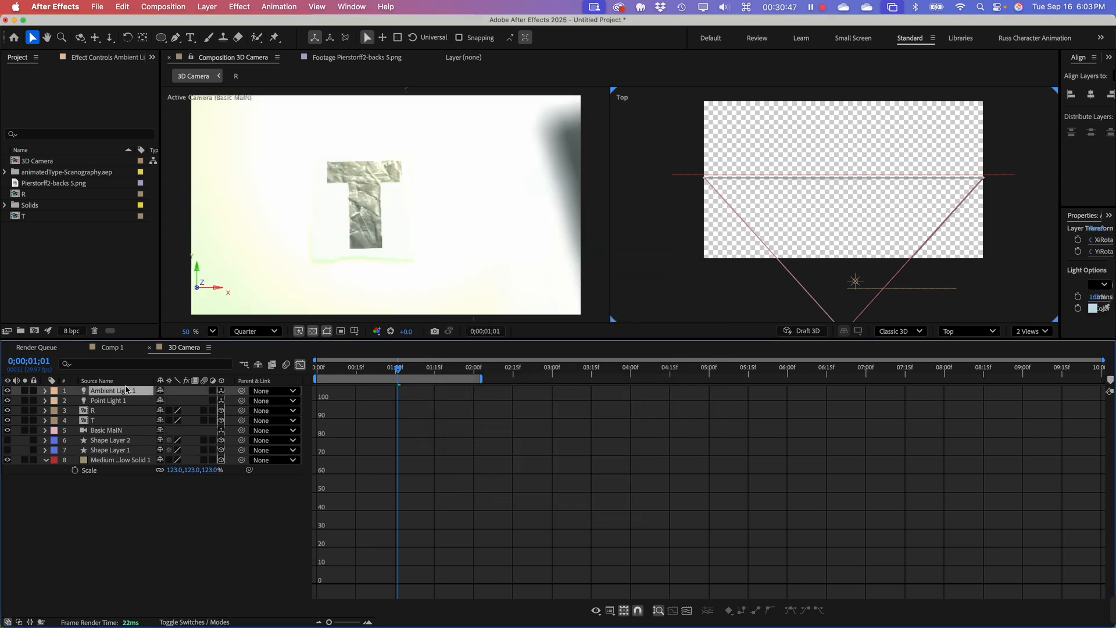
Step: Lower the ambient light's Intensity to 33%
left_click(46, 393)
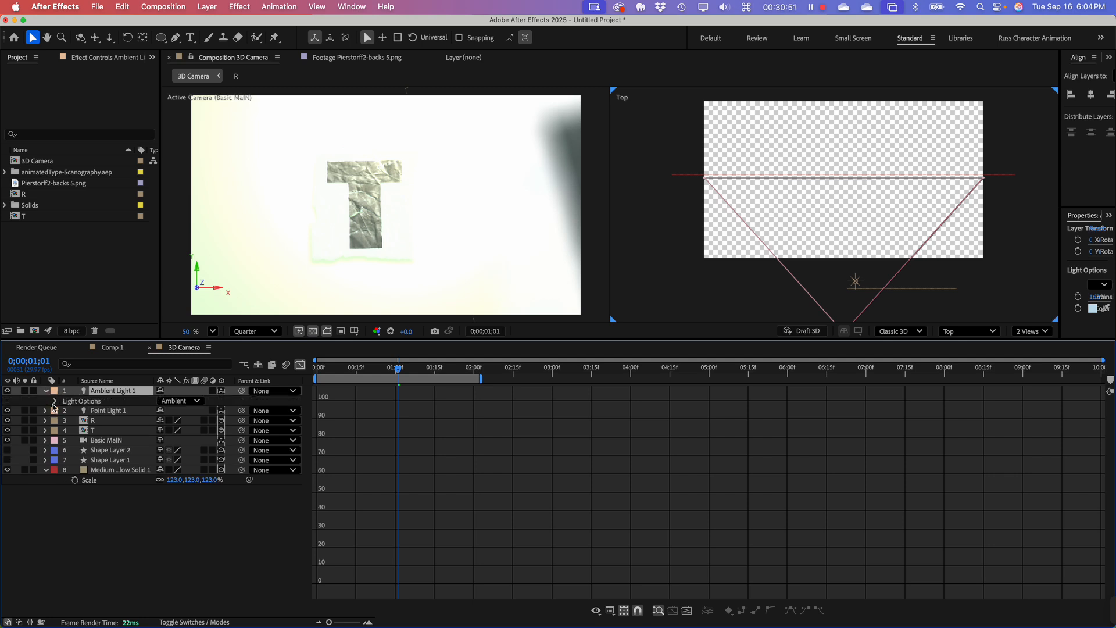
left_click(56, 402)
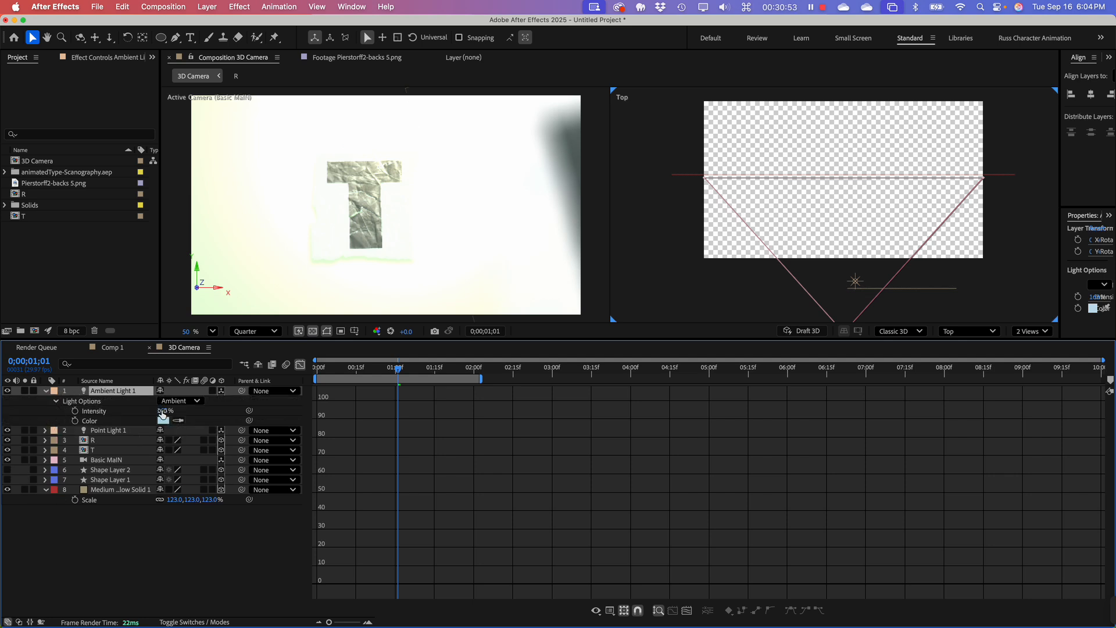
left_click_drag(163, 411, 109, 431)
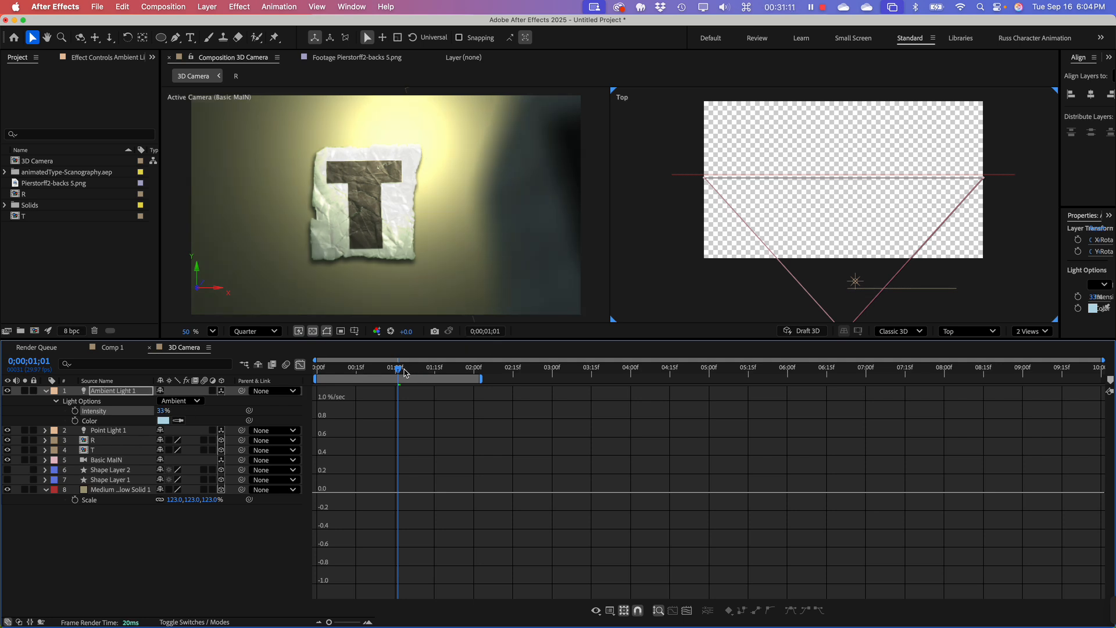
Step: Preview the letters' fly-in from the start under the ambient light
left_click_drag(398, 369, 319, 368)
key("space")
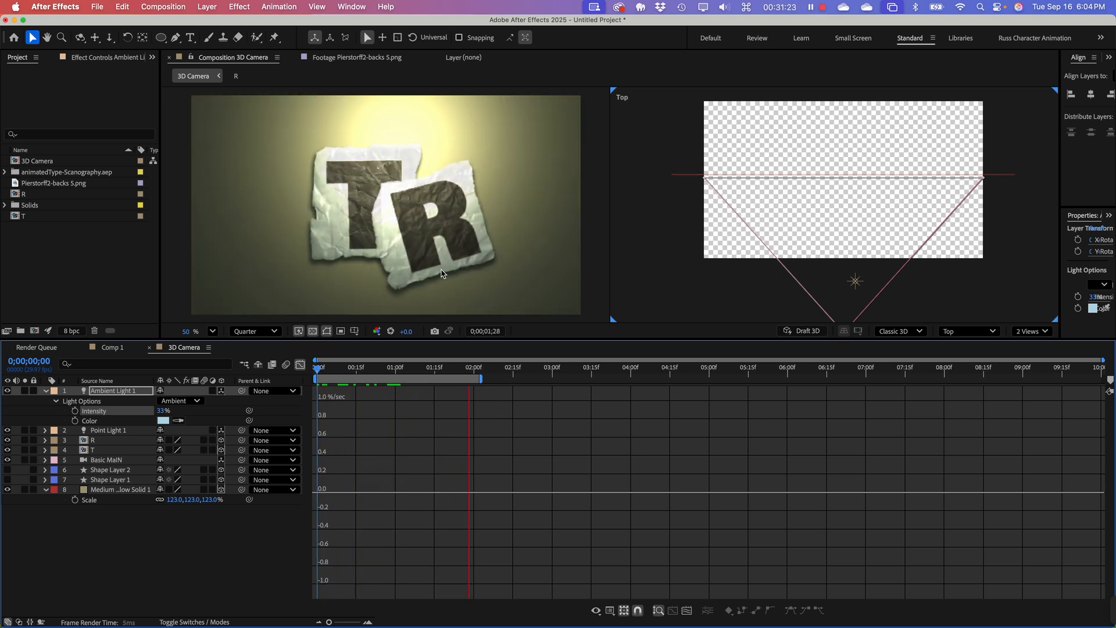
key("space")
left_click_drag(400, 374, 317, 372)
Step: Switch the timeline from the graph editor to layer bars and scrub through the letters' landing to 0;00;01;20
left_click(300, 365)
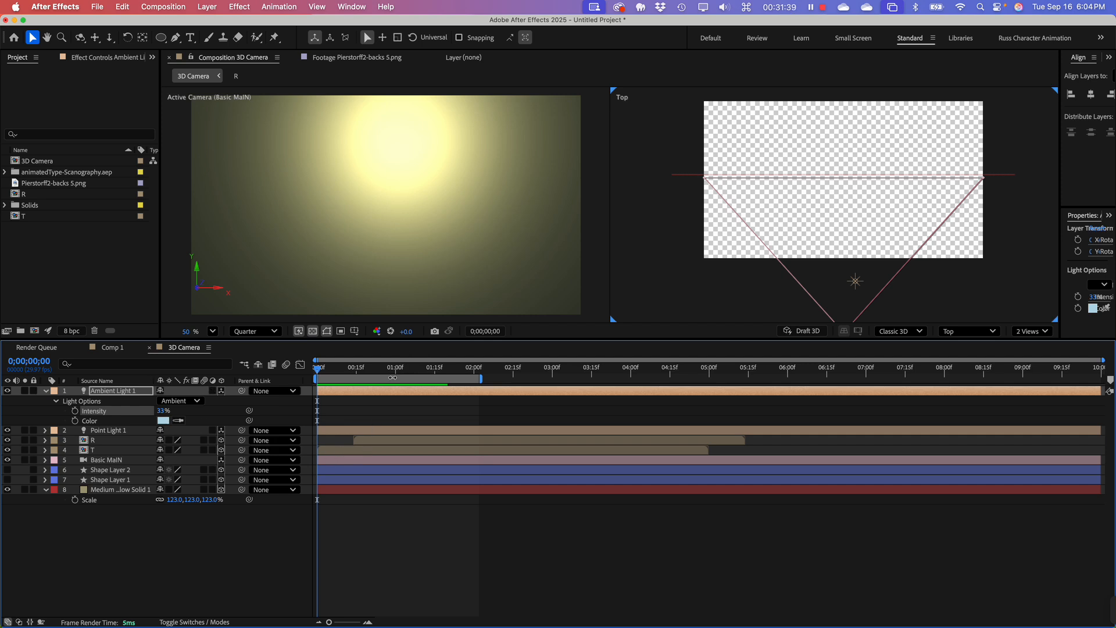
mouse_move(399, 369)
left_mouse_down()
mouse_move(317, 371)
mouse_move(390, 374)
left_mouse_up()
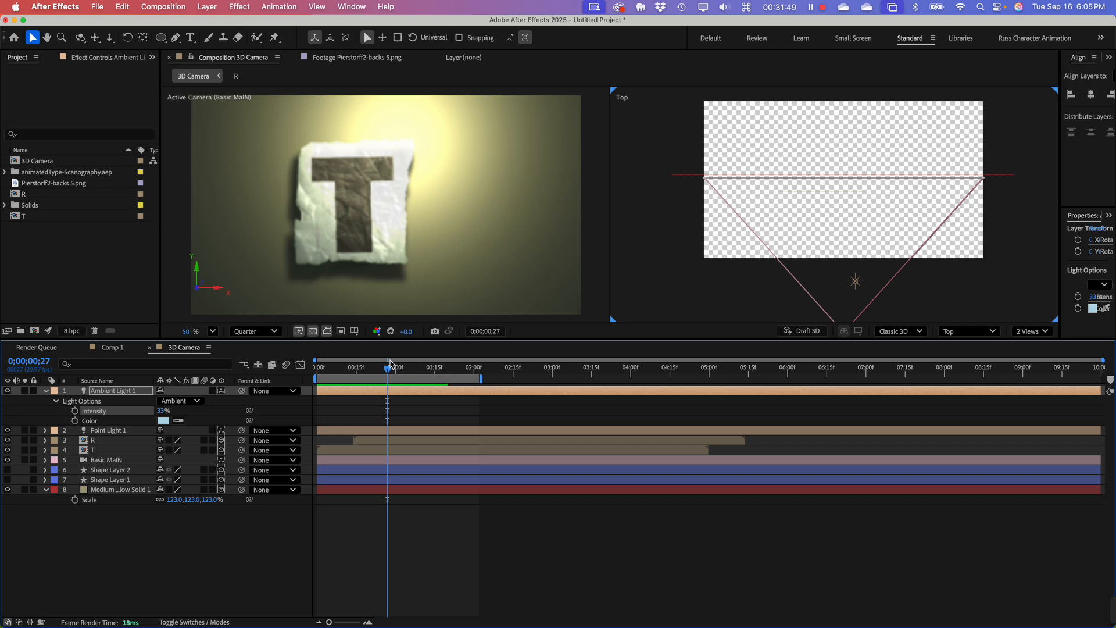
left_click_drag(387, 372, 448, 381)
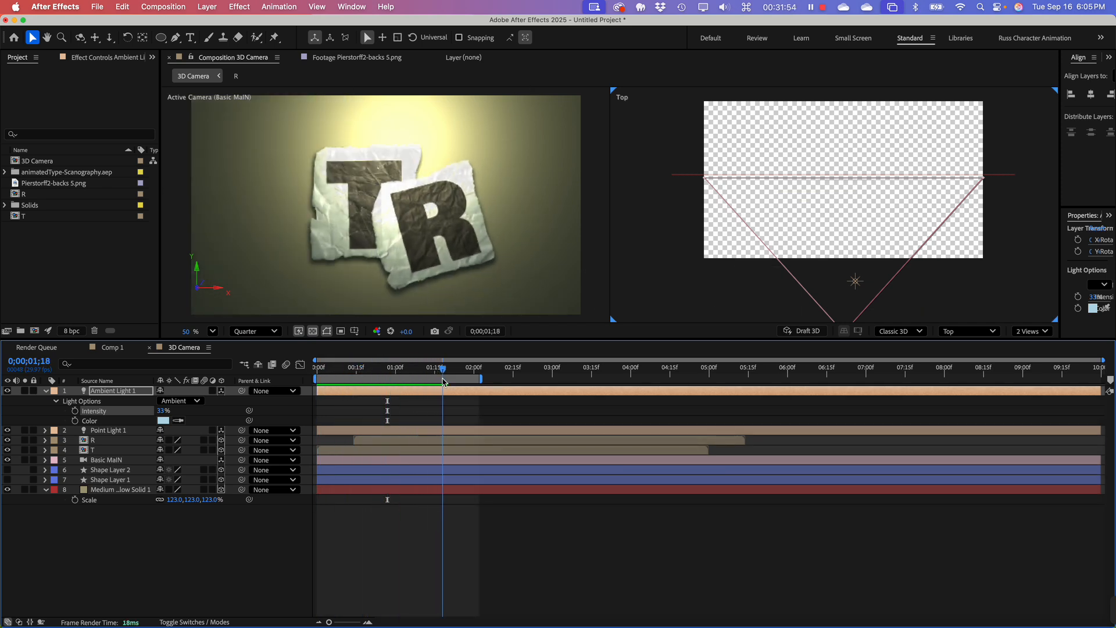
Step: Extend the end of the work area to just past 0;00;02;15 and preview from 0;00;02;06
left_click(490, 377)
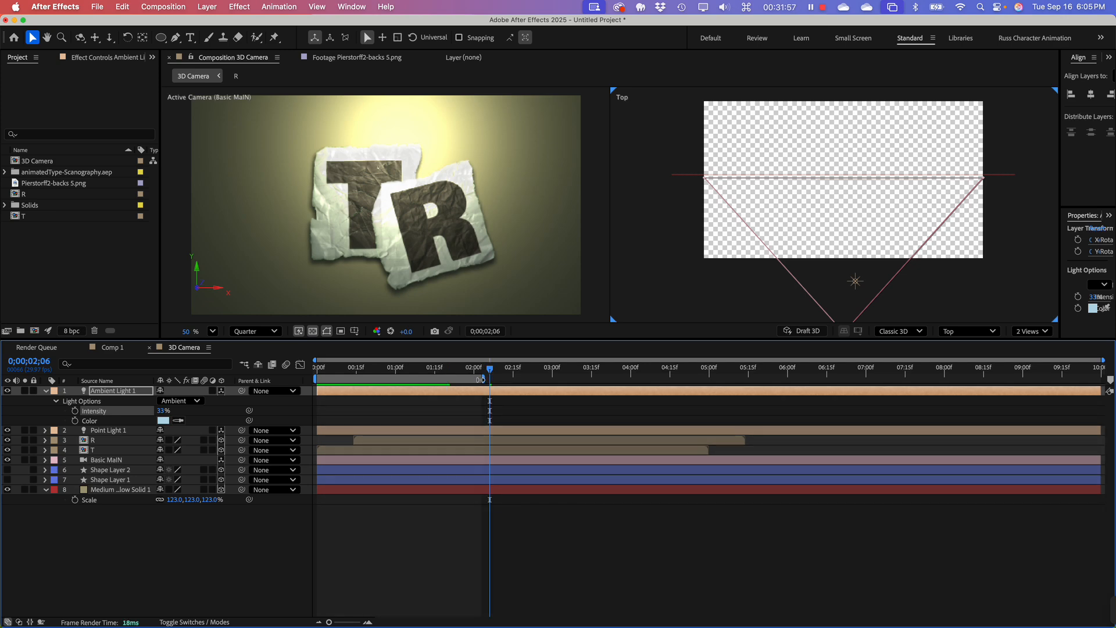
left_click_drag(480, 379, 521, 381)
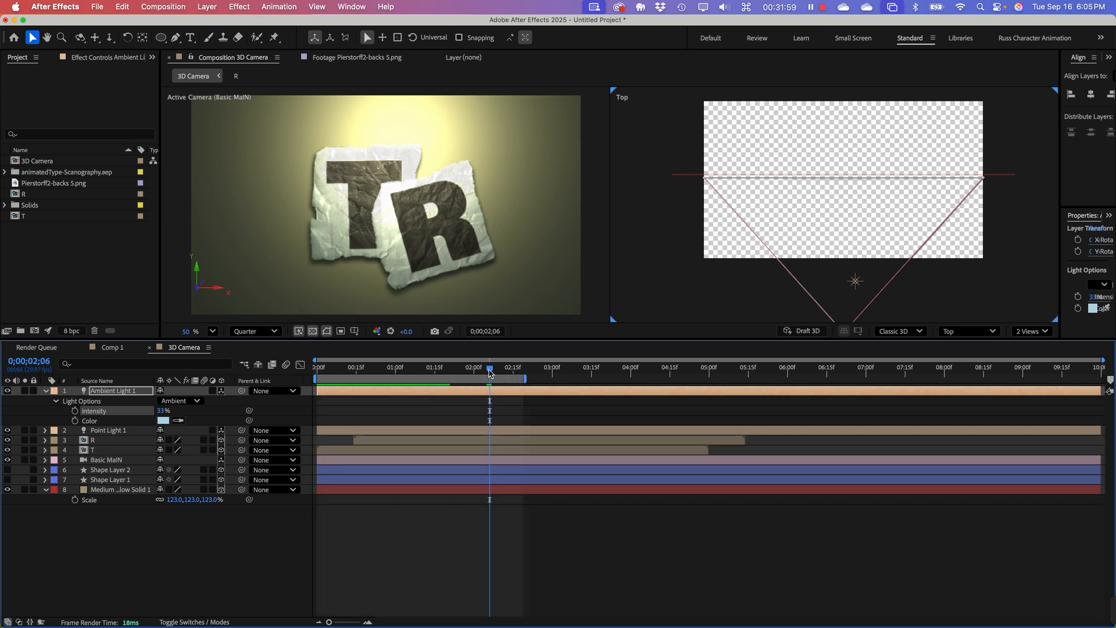
key("space")
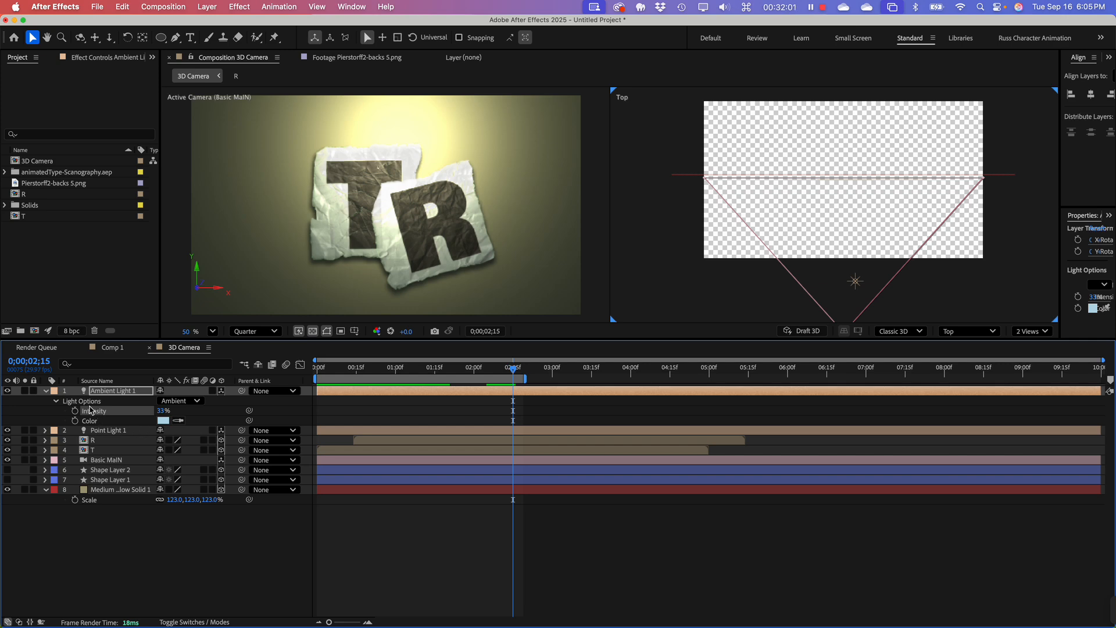
left_click(47, 395)
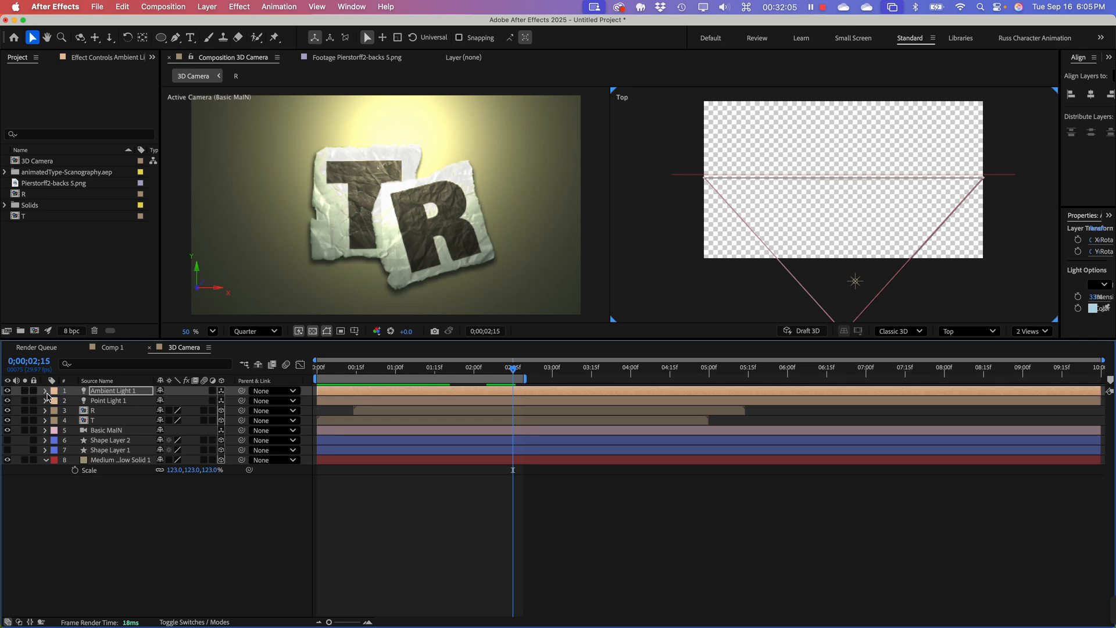
Step: Search the effects for "page" and apply CC Page Turn to the R layer
left_click(114, 412)
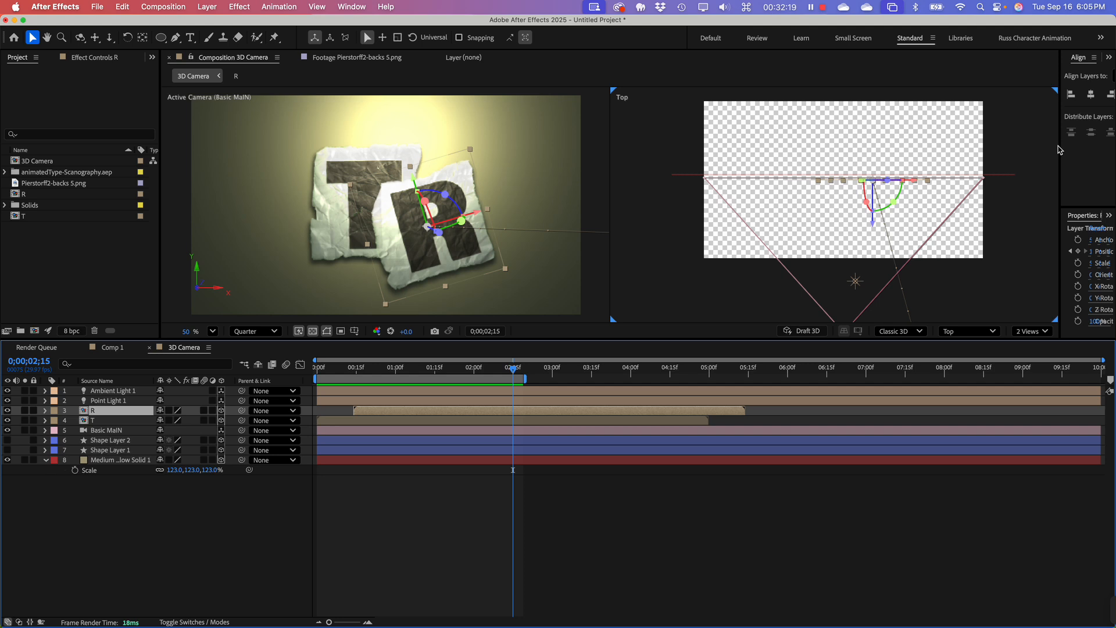
left_click_drag(1059, 146, 863, 152)
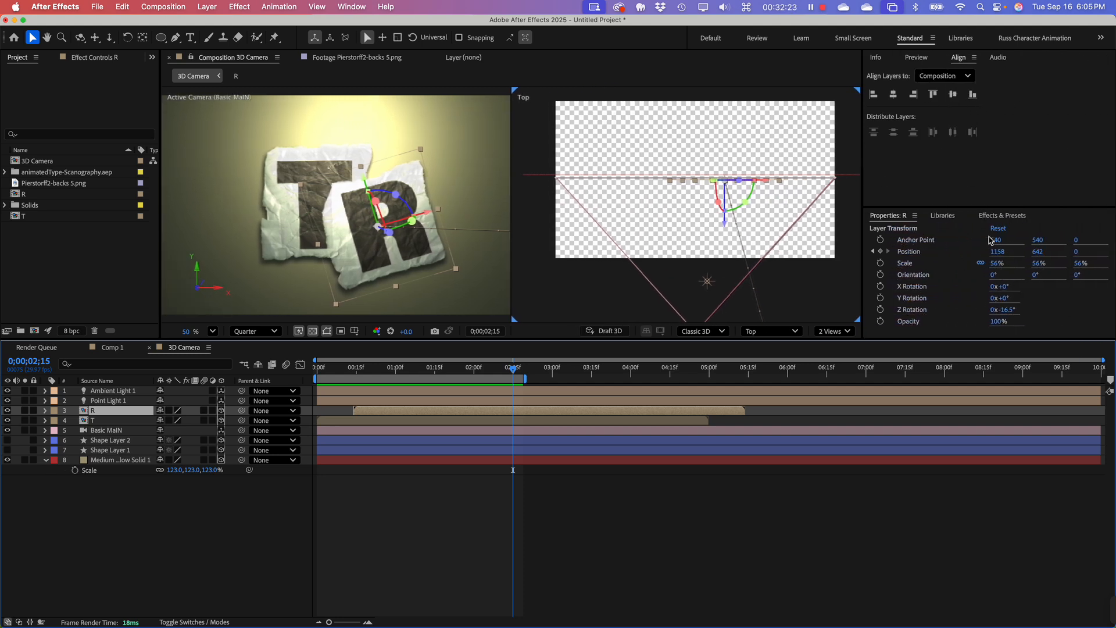
left_click(996, 216)
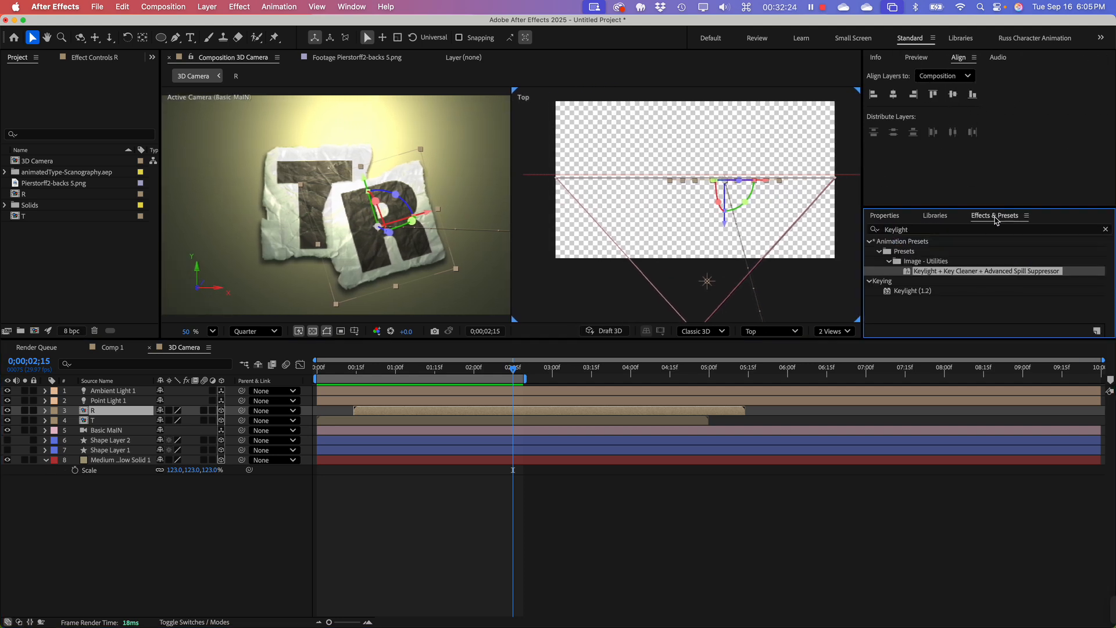
left_click(928, 230)
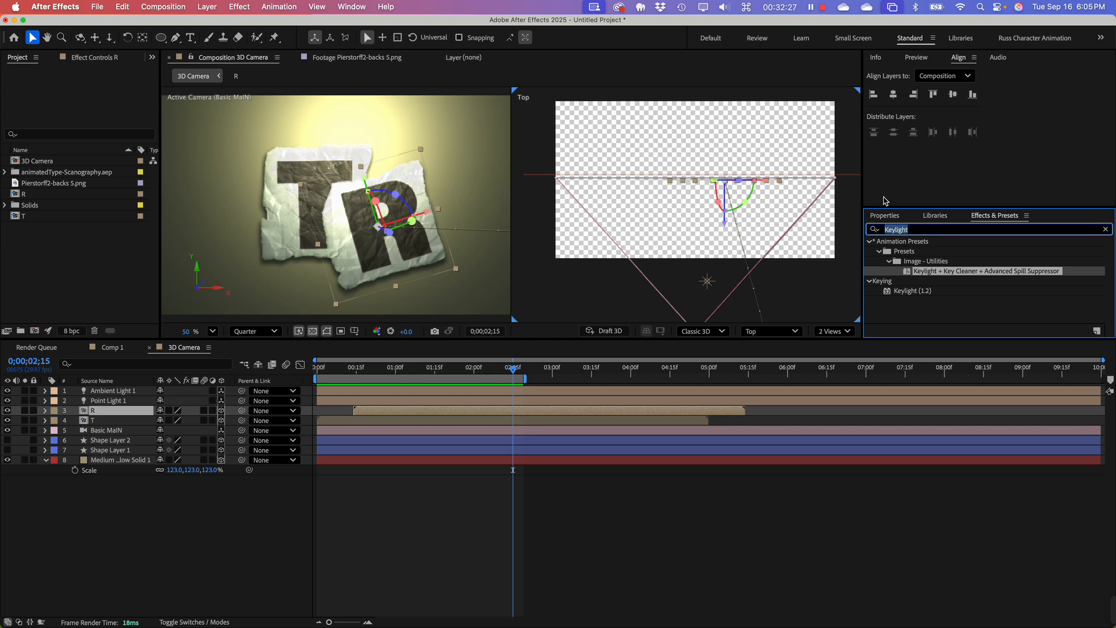
type("page")
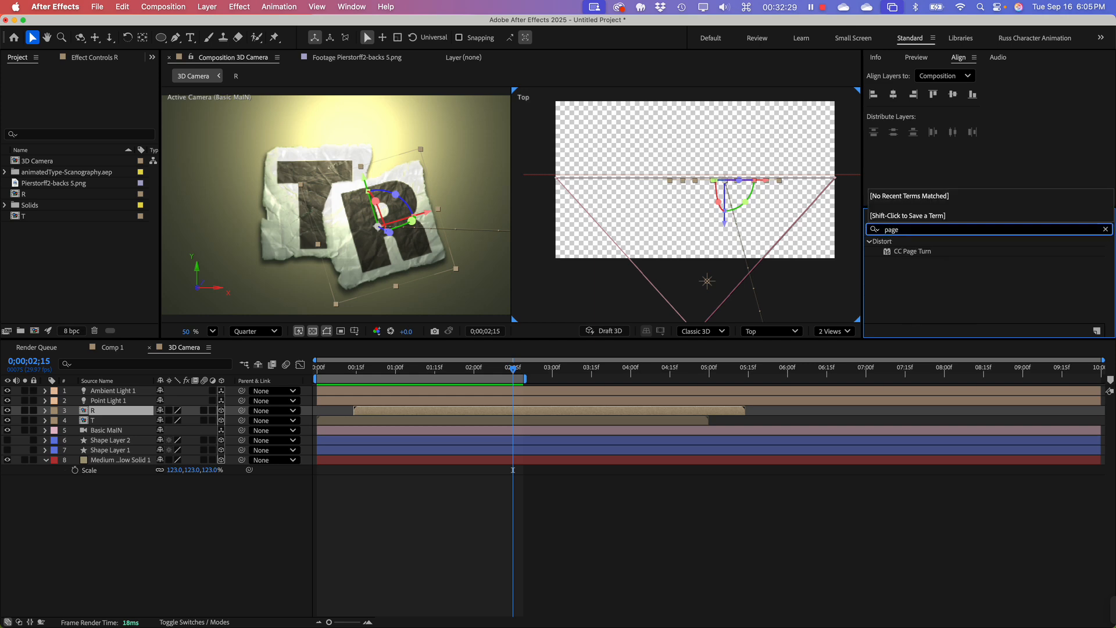
left_click_drag(912, 251, 106, 416)
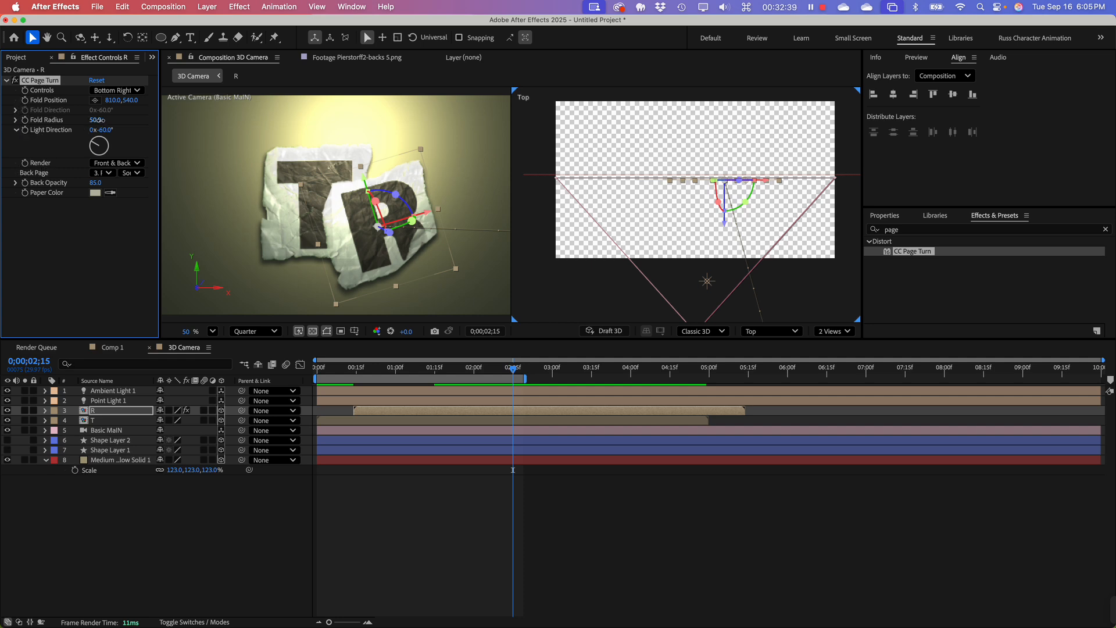
Step: Set R's CC Page Turn Fold Radius to 189.5 and its Light Direction to 112°
left_click_drag(98, 120, 936, 144)
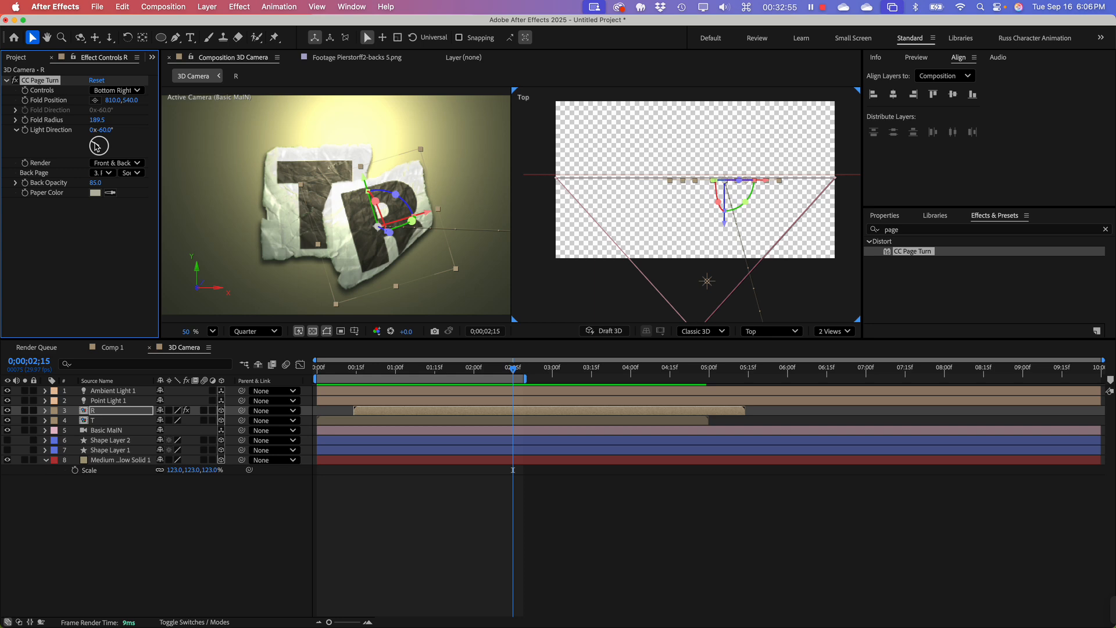
left_click_drag(97, 147, 125, 155)
left_click(96, 183)
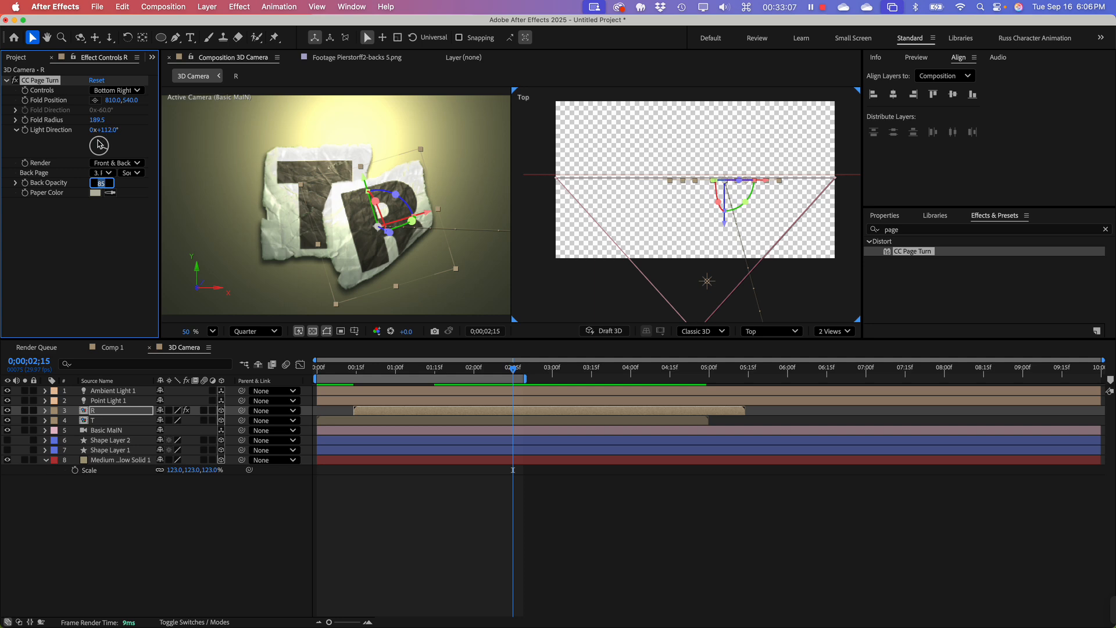
key("Return")
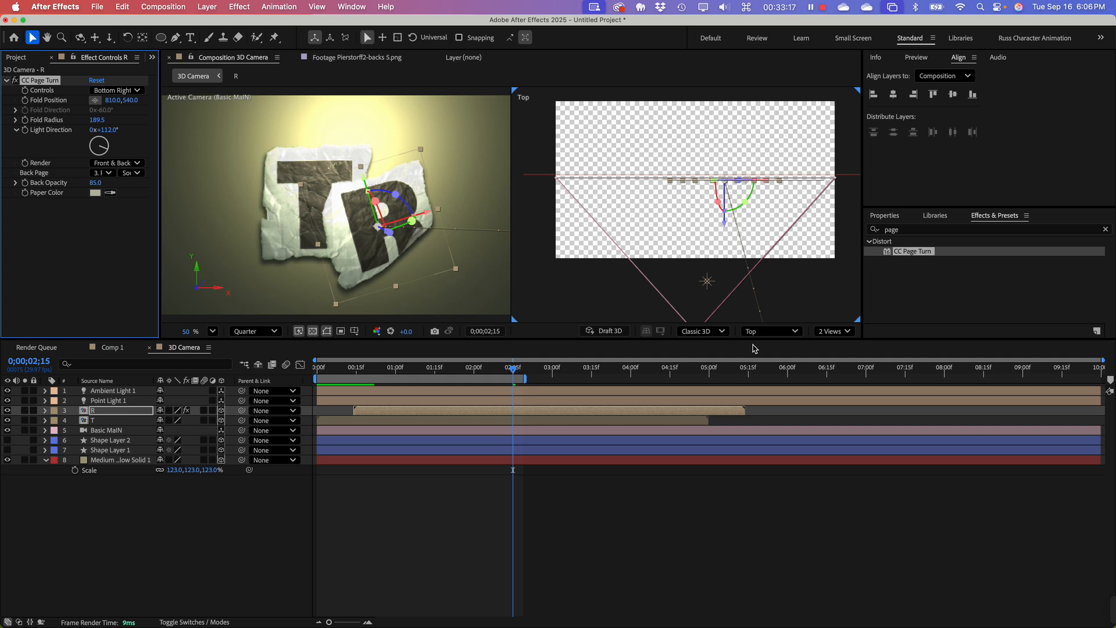
Step: Change the composition's view layout to a single view
left_click(833, 332)
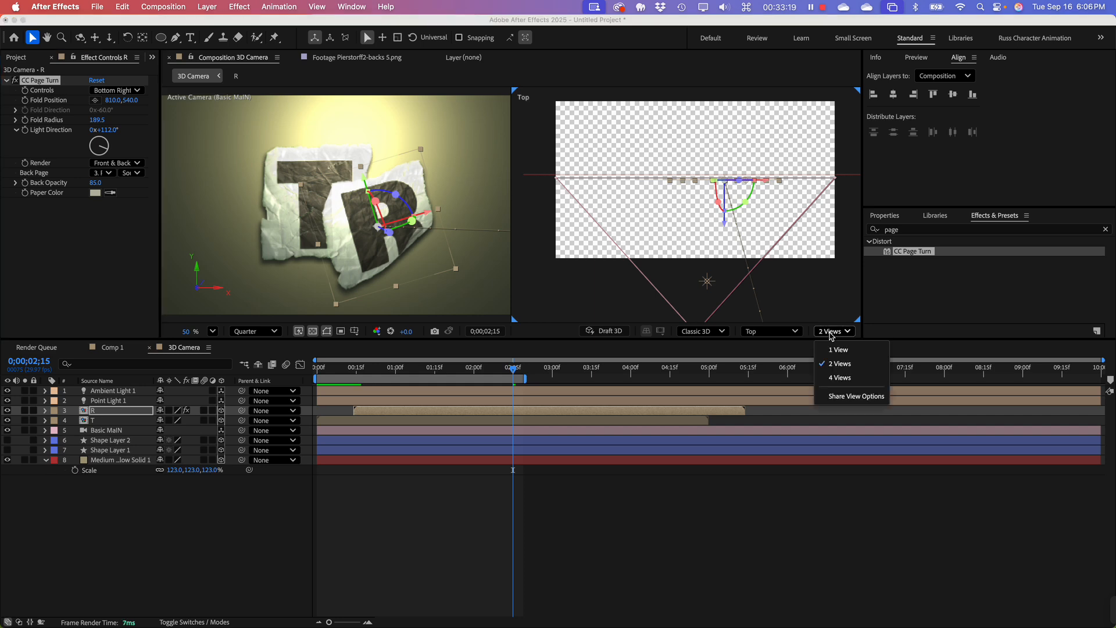
left_click(840, 348)
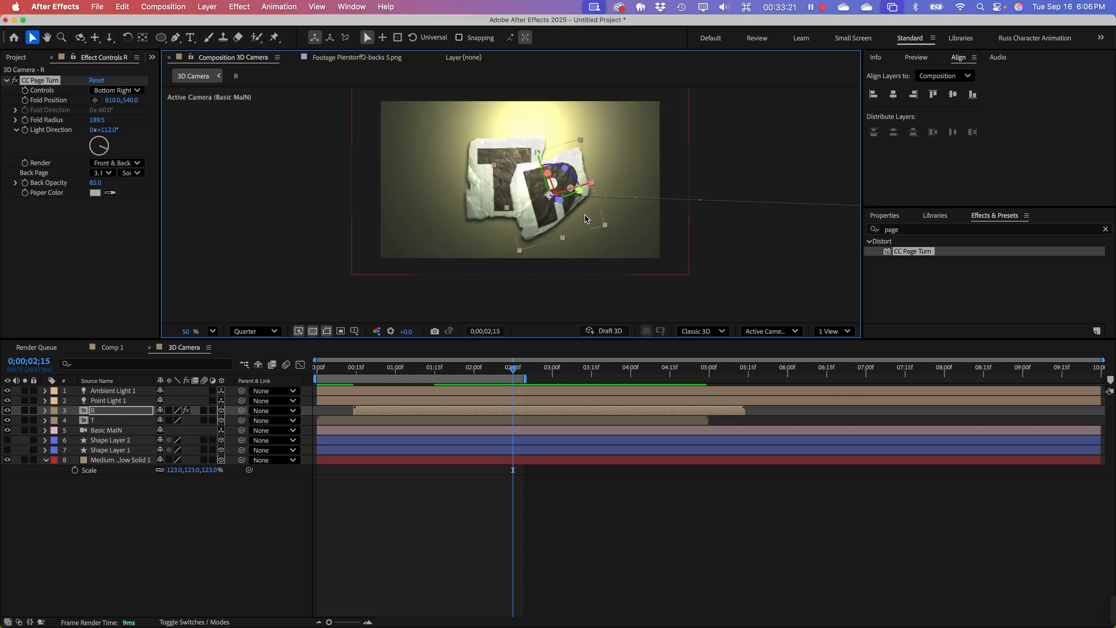
Step: Try a stronger page curl on R by moving its CC Page Turn Fold Position to 182.7, 687.3
scroll(521, 224, "up", 6)
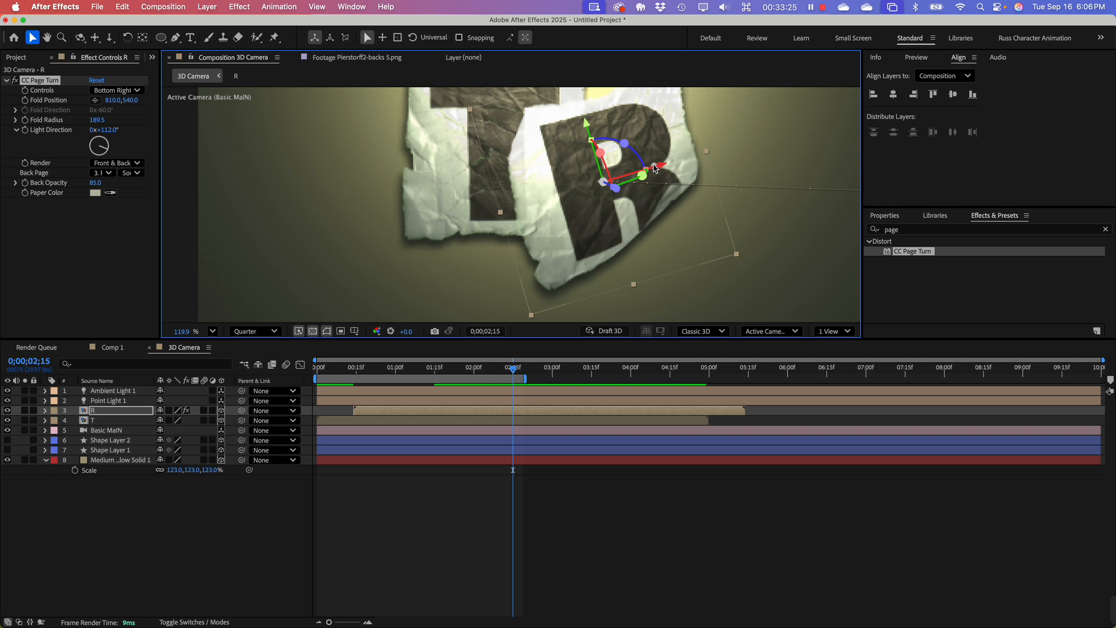
left_click_drag(655, 168, 453, 144)
left_click_drag(403, 148, 517, 193)
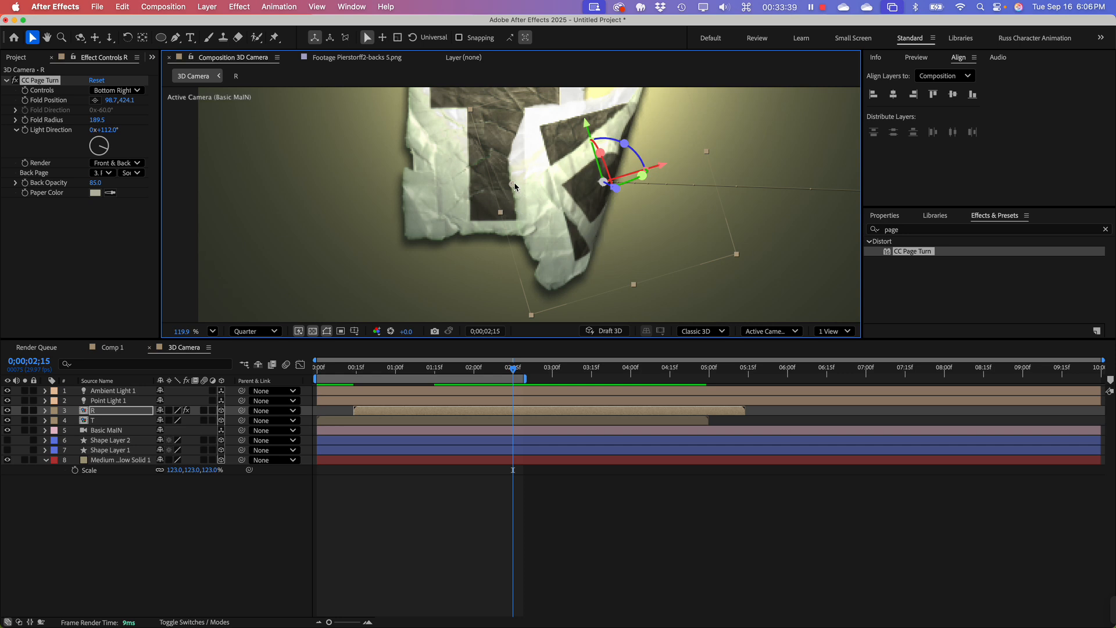
left_click_drag(514, 182, 602, 202)
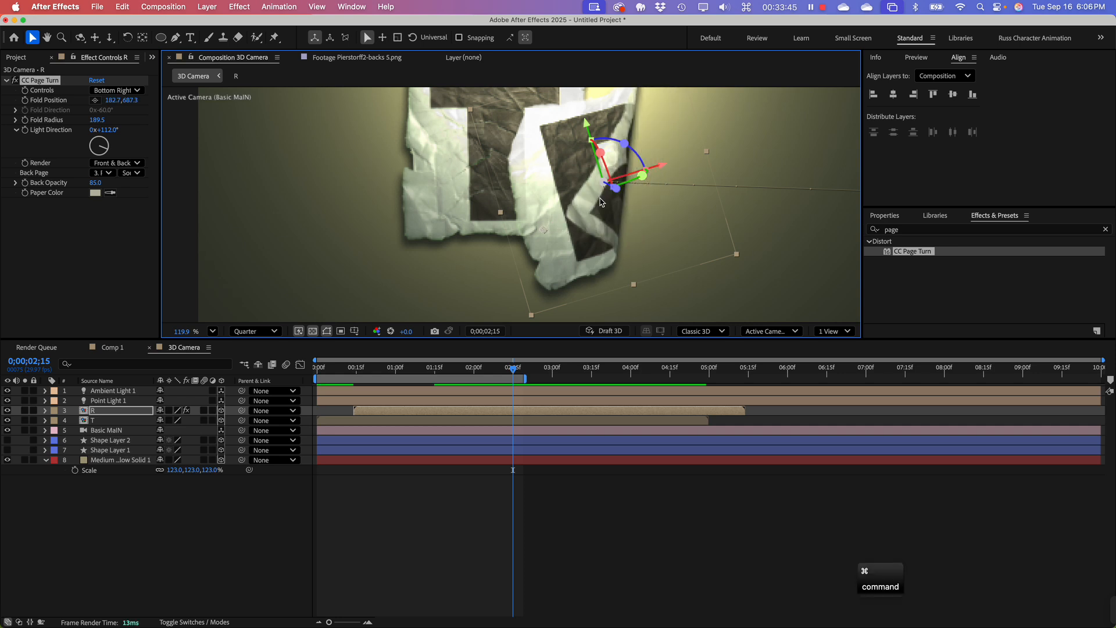
scroll(602, 201, "down", 1)
scroll(602, 202, "down", 2)
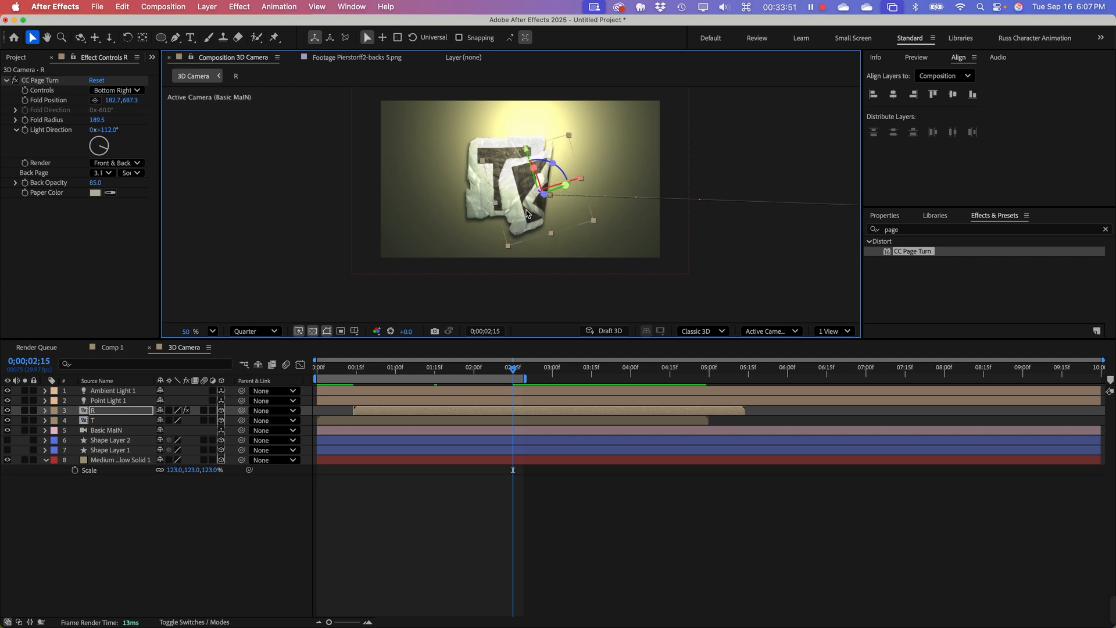
Step: Undo the Fold Position moves on R, keeping the Light Direction at 112°
key("super+z")
key("super+z")
key("super+z")
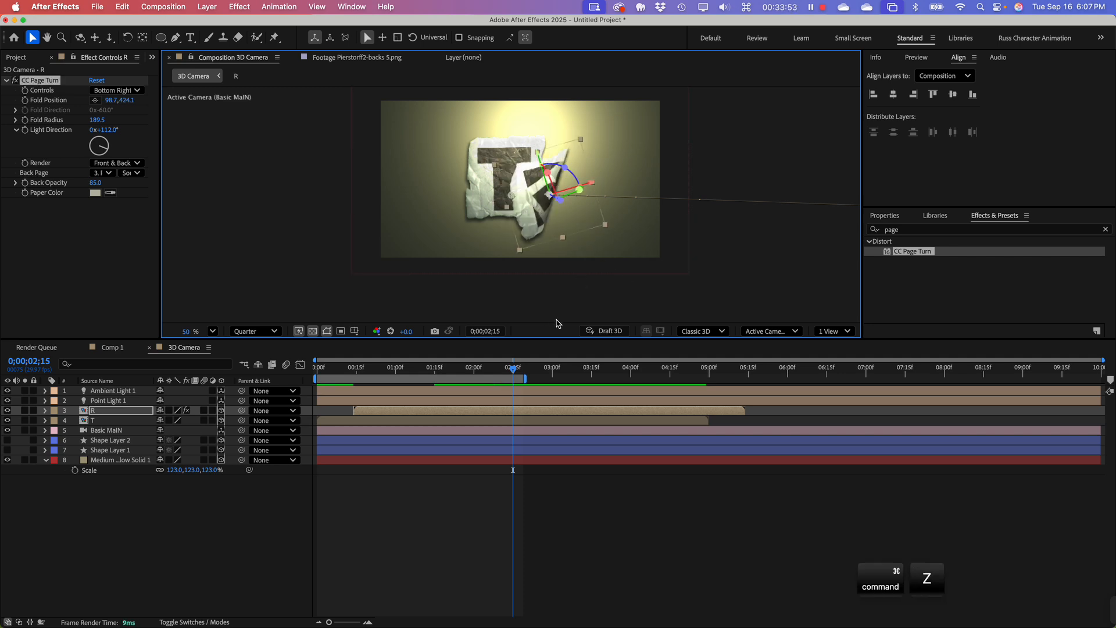
key("super+z")
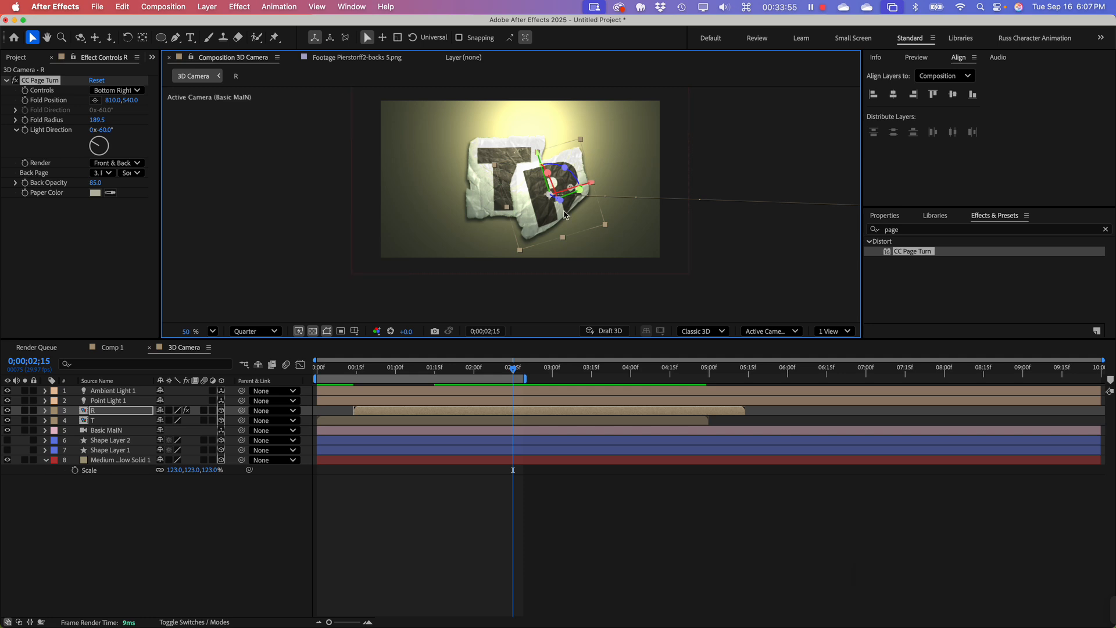
key("super+shift+z")
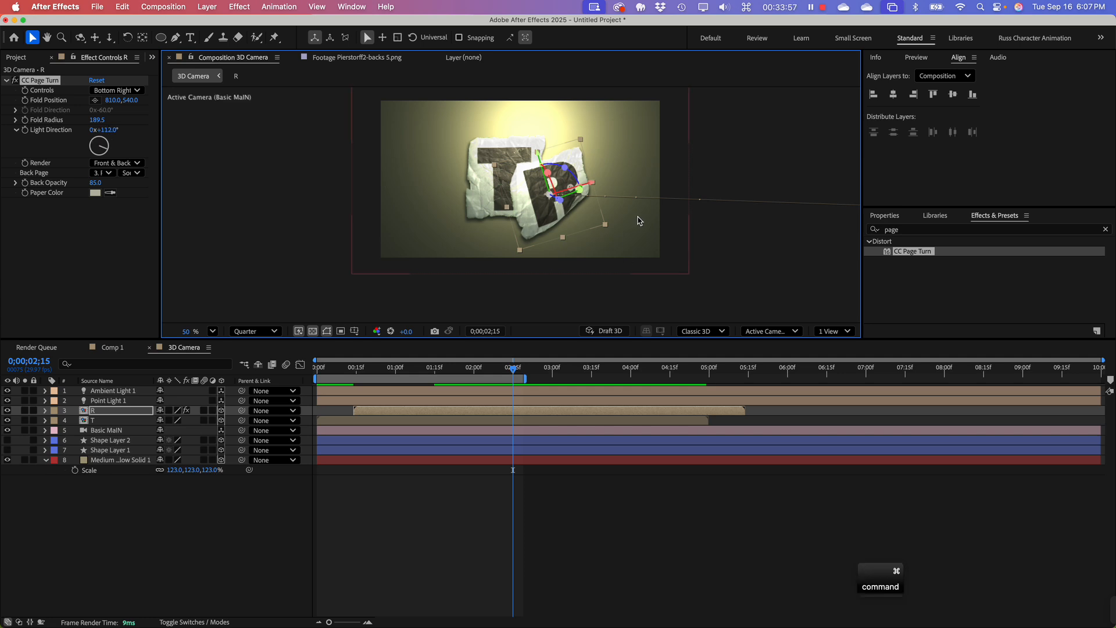
Step: Scrub the 3D Camera composition back to 0;00;01;17 and leave all layers deselected
left_click(319, 502)
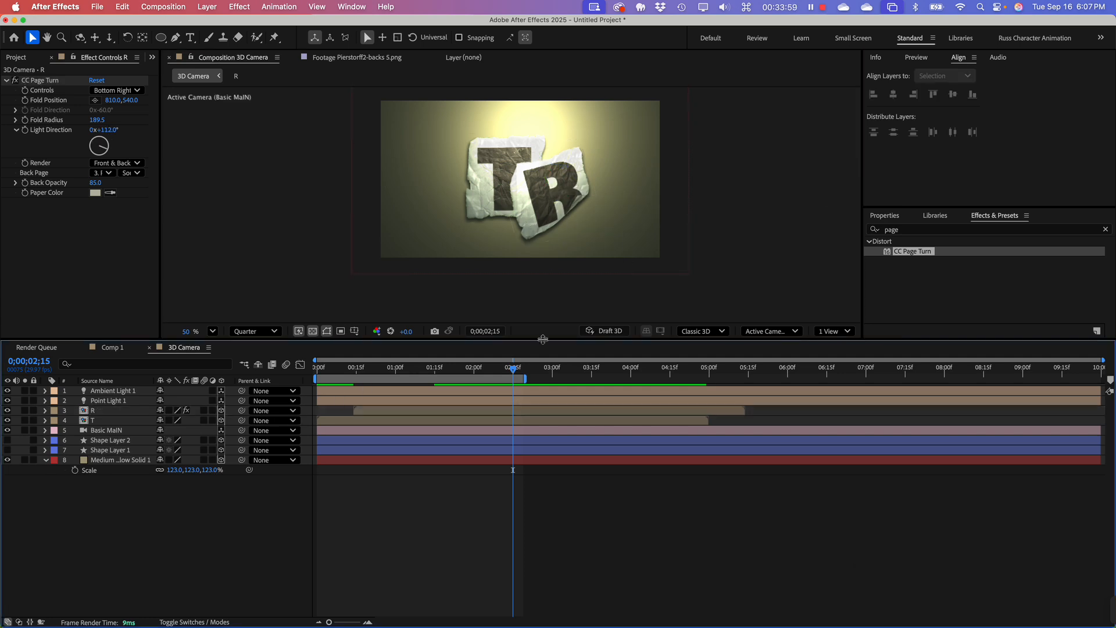
left_click_drag(514, 370, 442, 394)
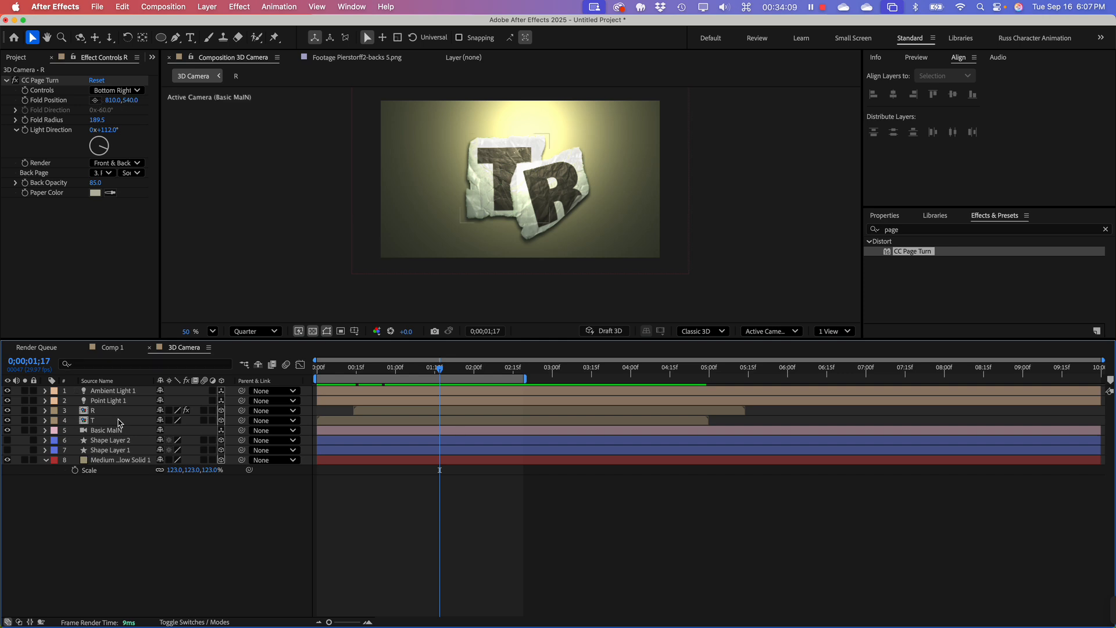
left_click(104, 414)
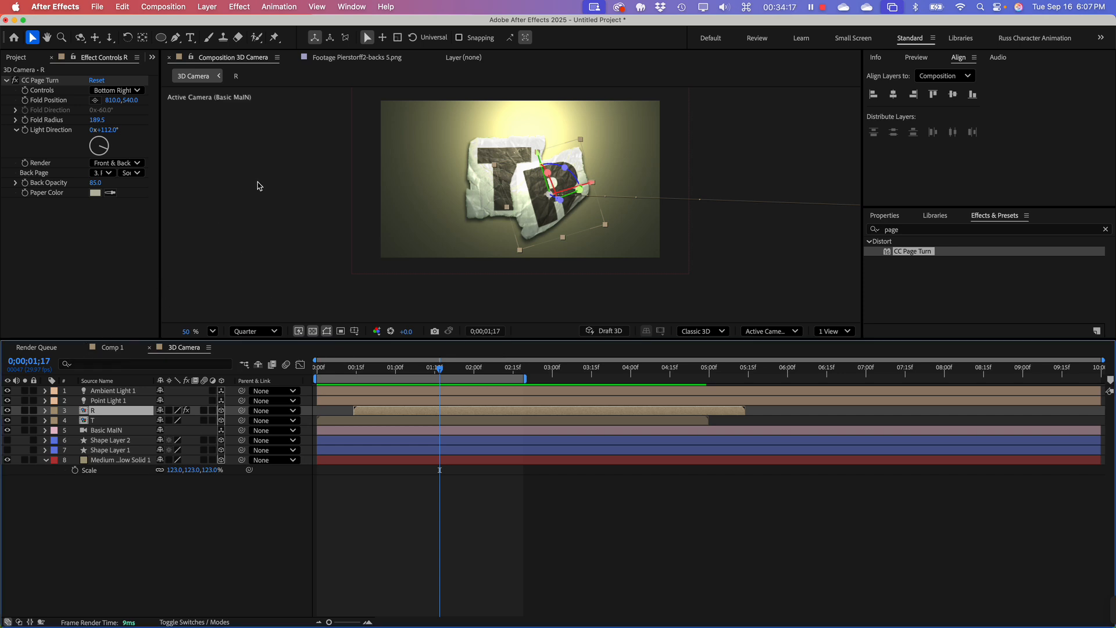
left_click(37, 253)
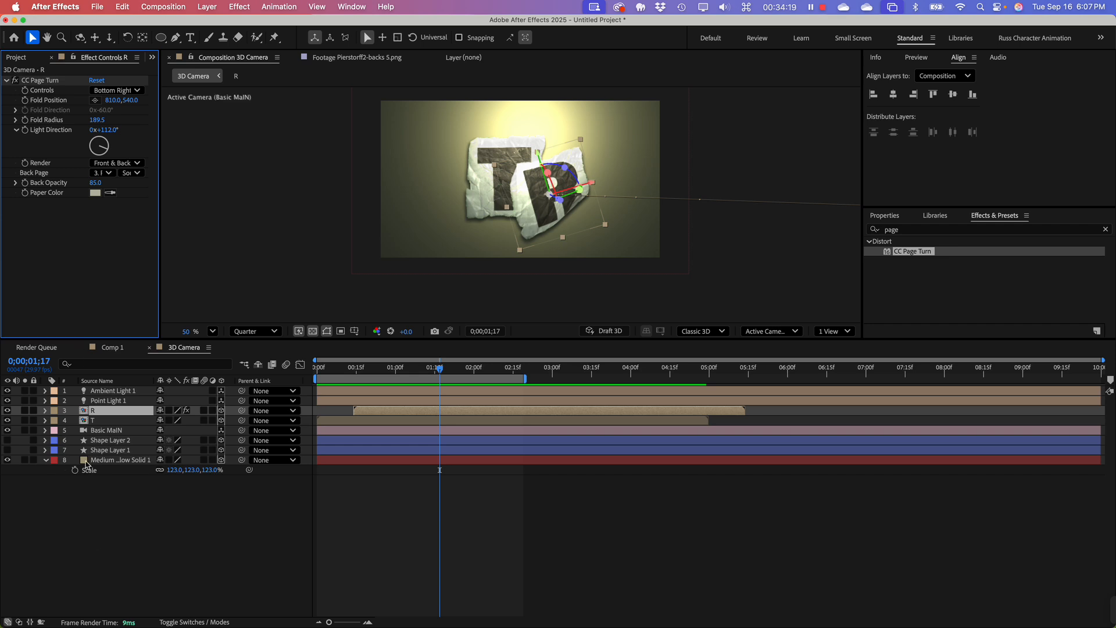
left_click(109, 575)
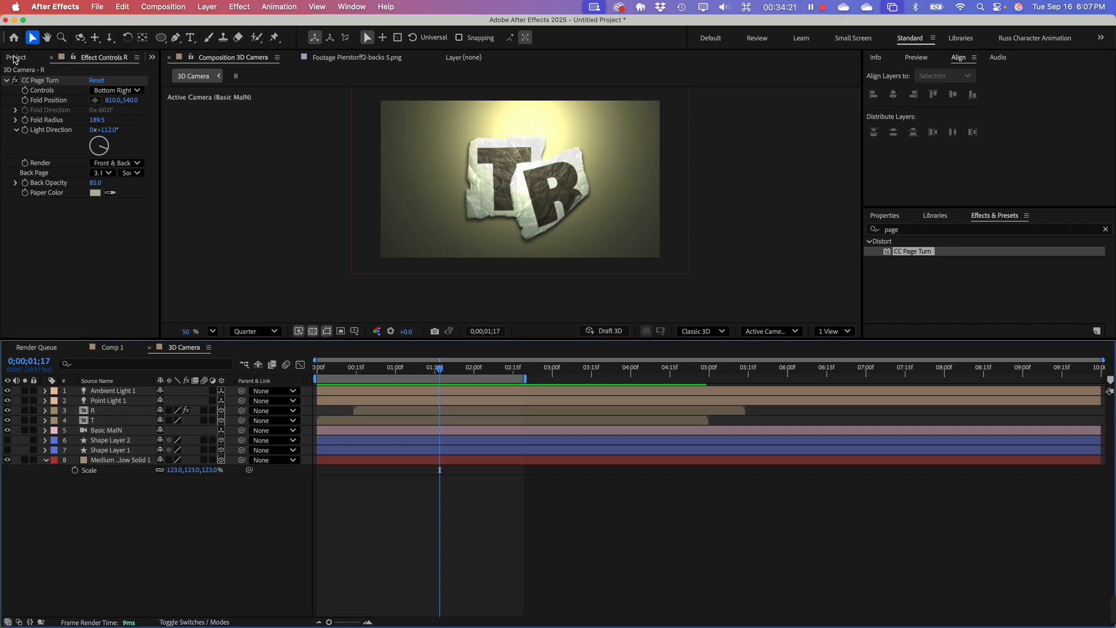
Step: Create a 1920x1080, 29.97 fps, 10-second composition named Comp 3 and add Medium Gray-Yellow Solid 1 to it
left_click(16, 57)
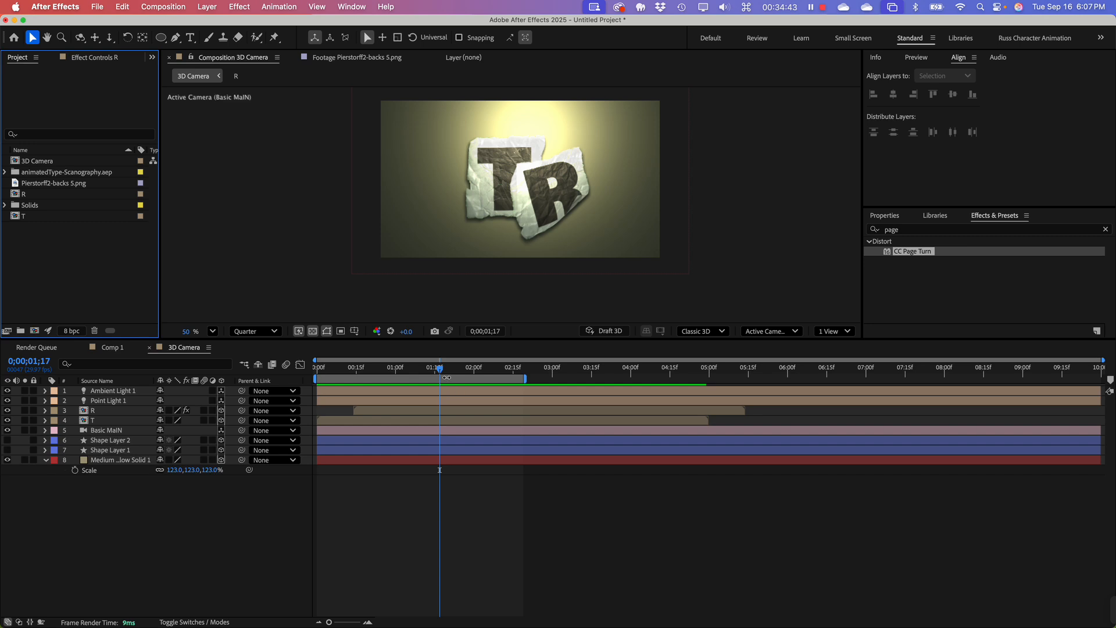
mouse_move(440, 371)
left_mouse_down()
mouse_move(364, 377)
mouse_move(443, 372)
left_mouse_up()
right_click(25, 250)
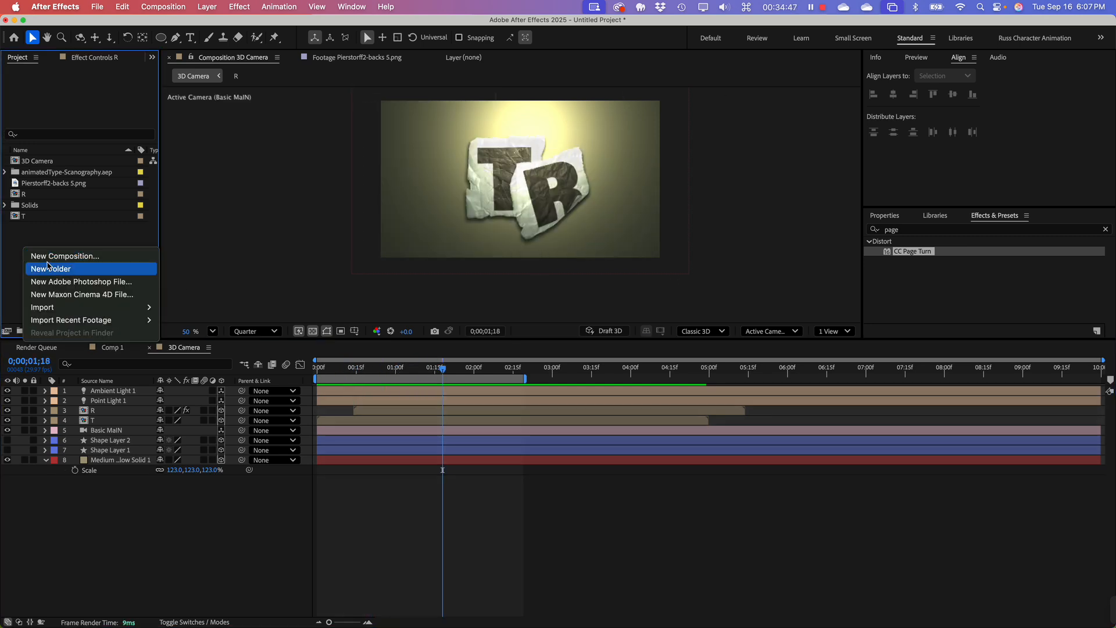
left_click(44, 257)
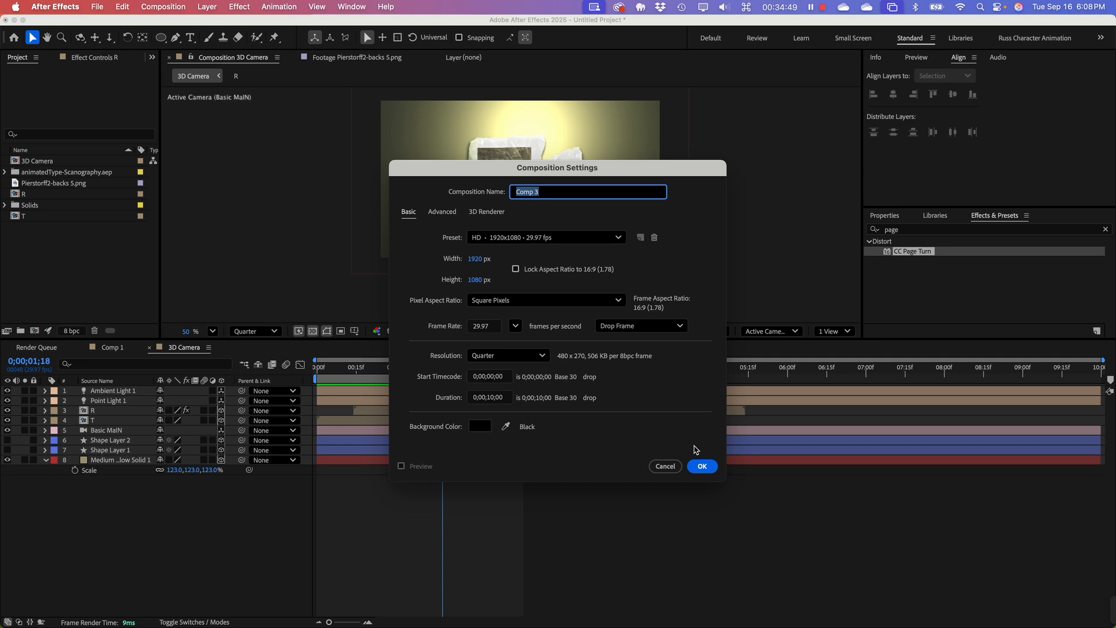
left_click(704, 467)
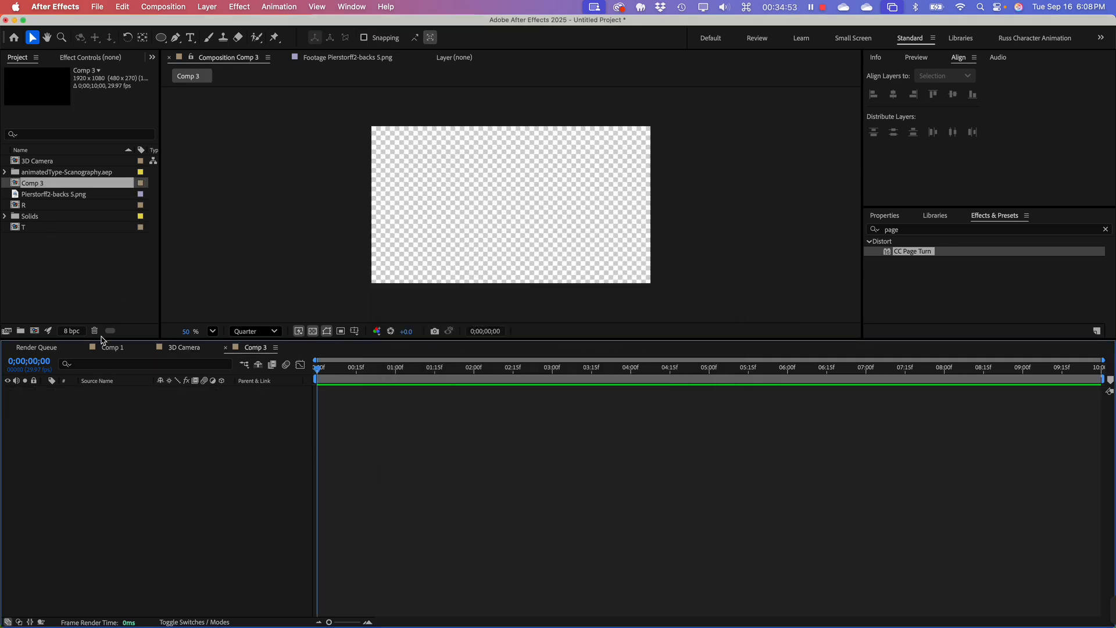
left_click(6, 217)
left_click_drag(63, 228, 78, 437)
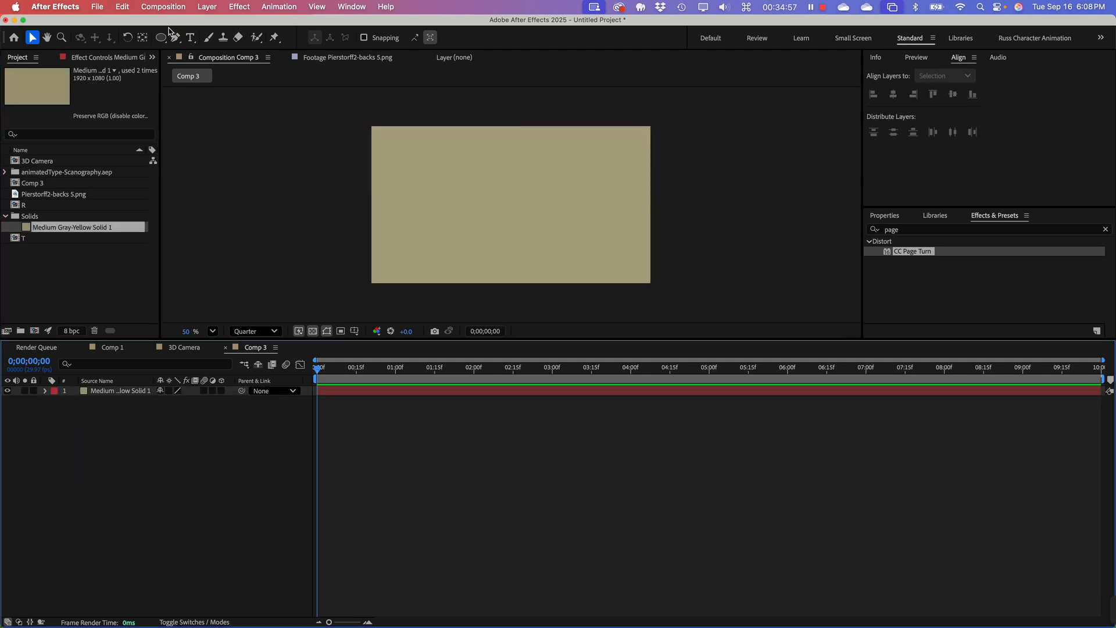
Step: Draw a dark blue circle with the Ellipse tool on its own shape layer and move it to the middle of the frame
left_click(159, 38)
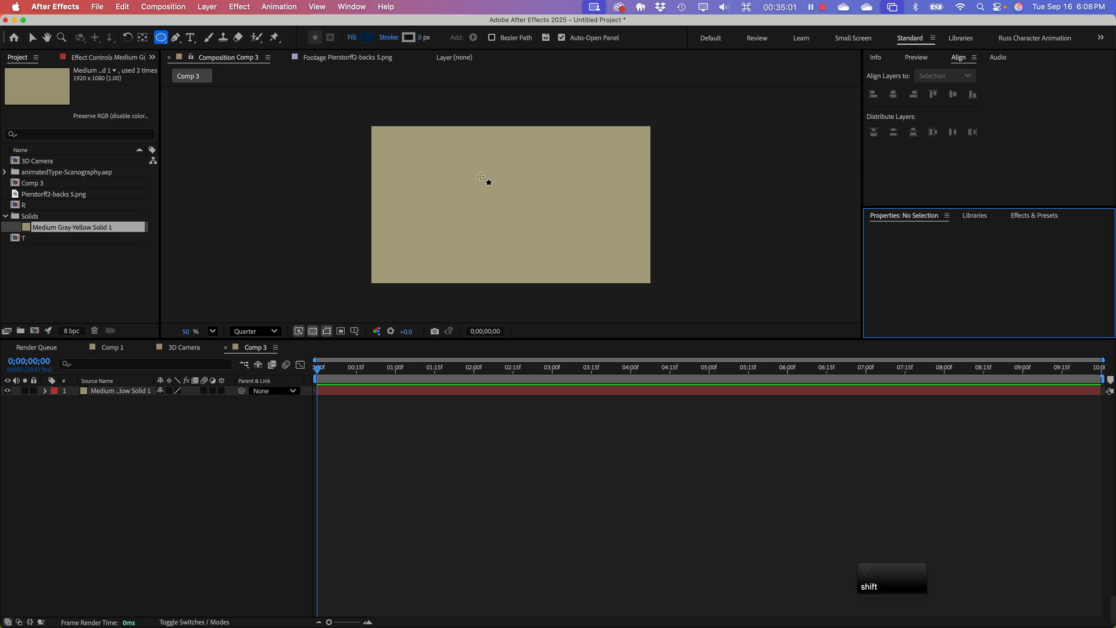
left_click_drag(486, 181, 541, 229)
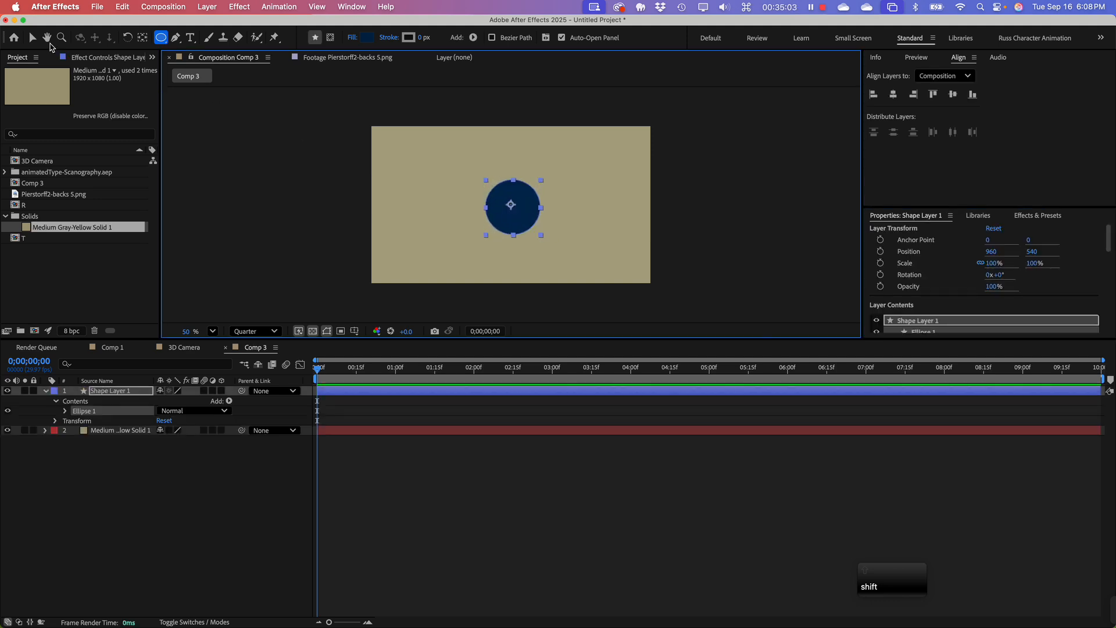
left_click(32, 37)
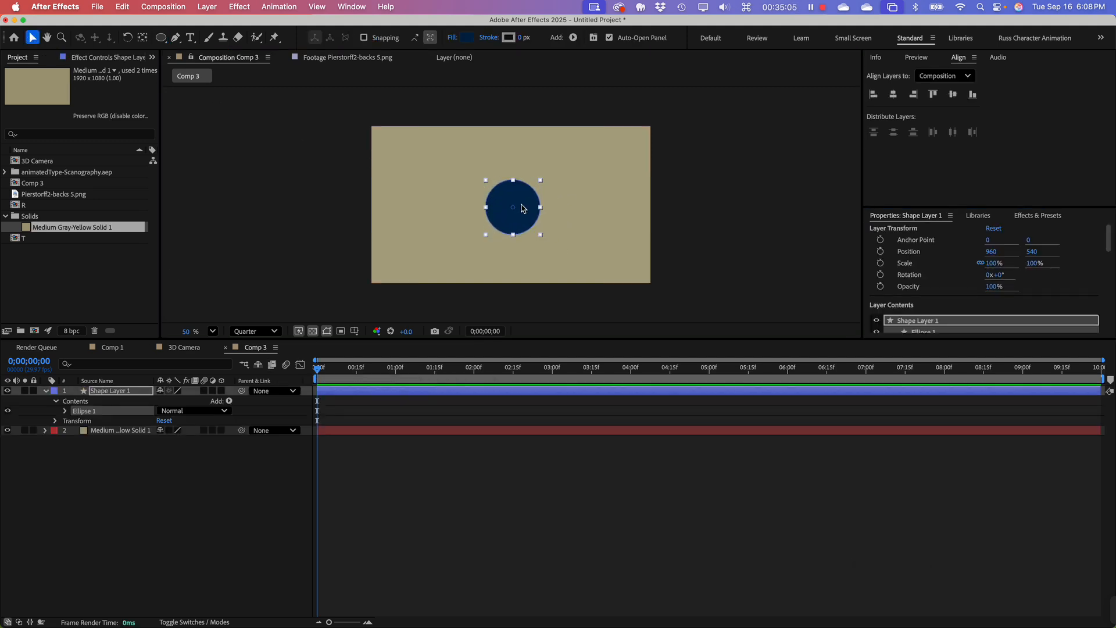
left_click_drag(517, 217, 514, 210)
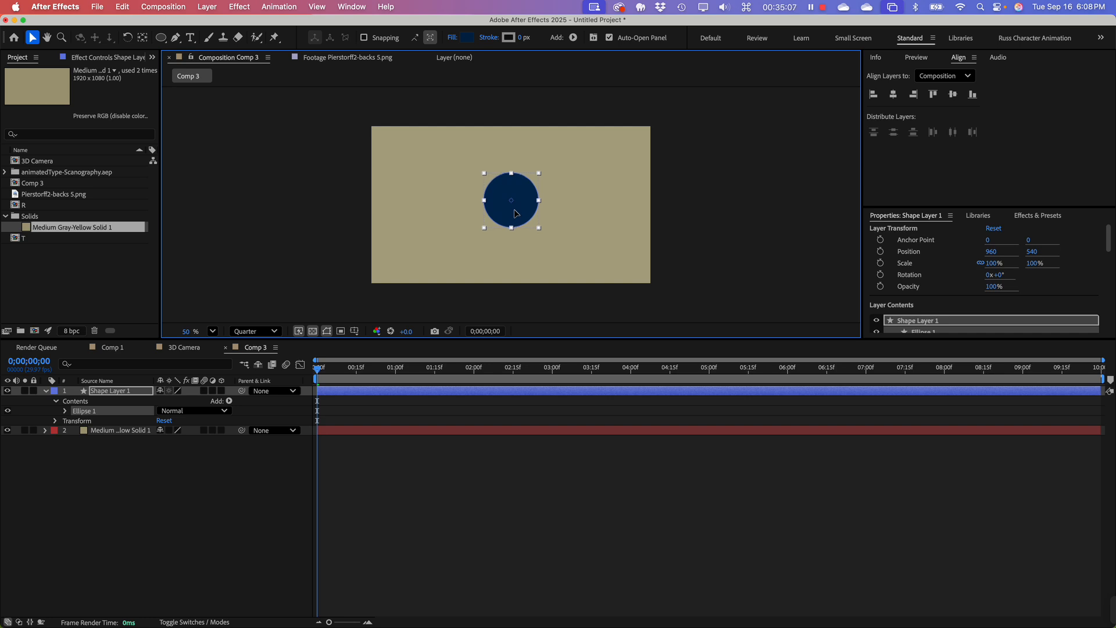
Step: Add a Two-Node Camera named Camera 1 with the 20mm preset to Comp 3
left_click(125, 488)
right_click(119, 470)
mouse_move(186, 480)
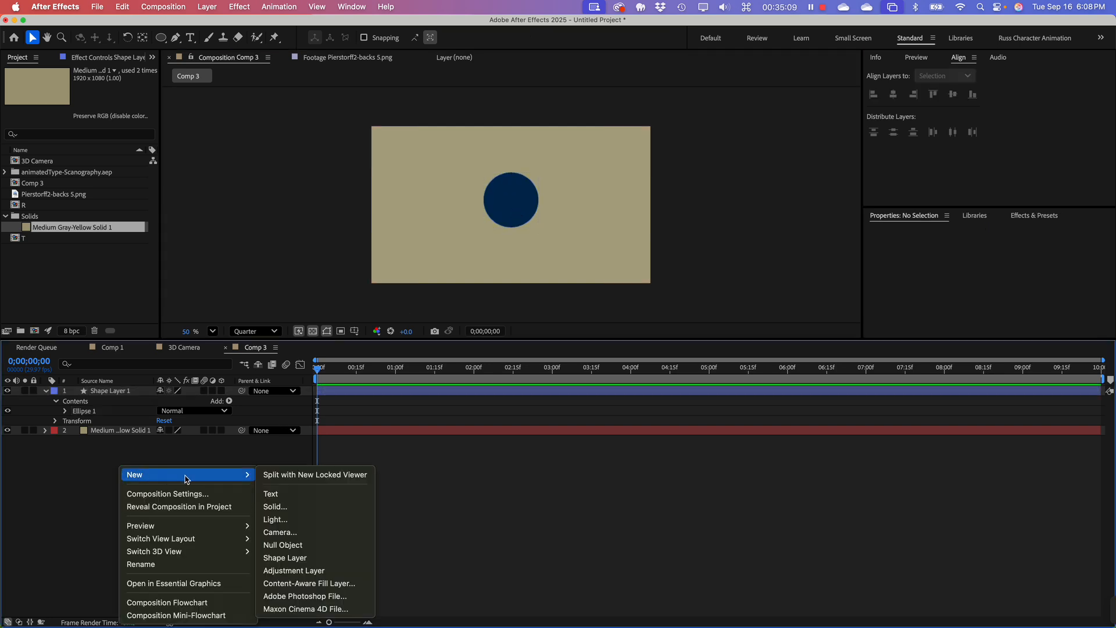
left_click(302, 533)
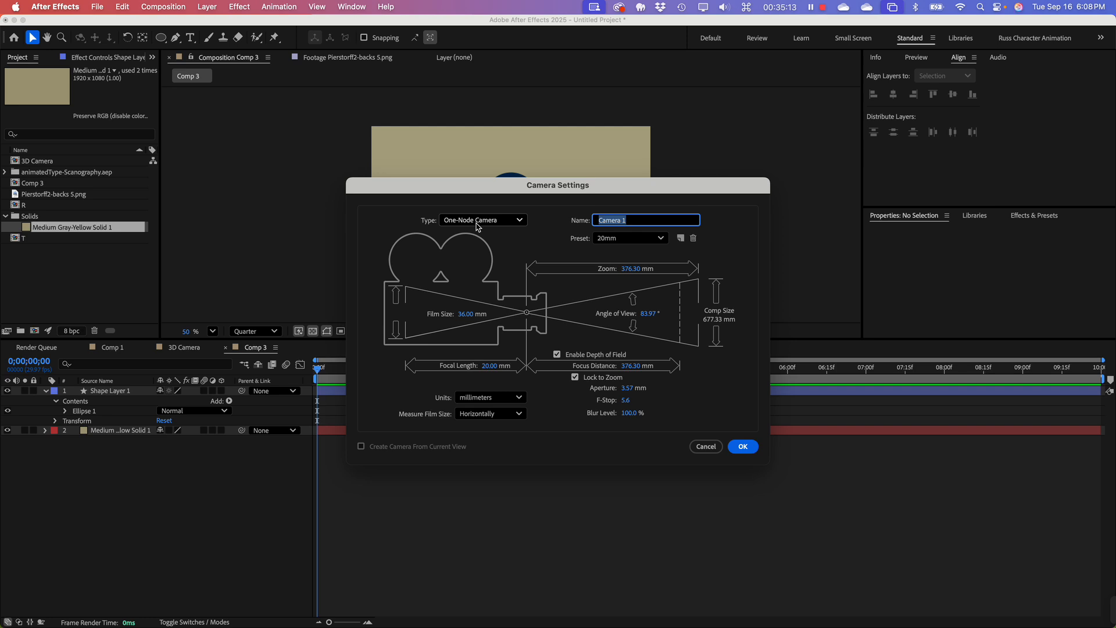
left_click(478, 221)
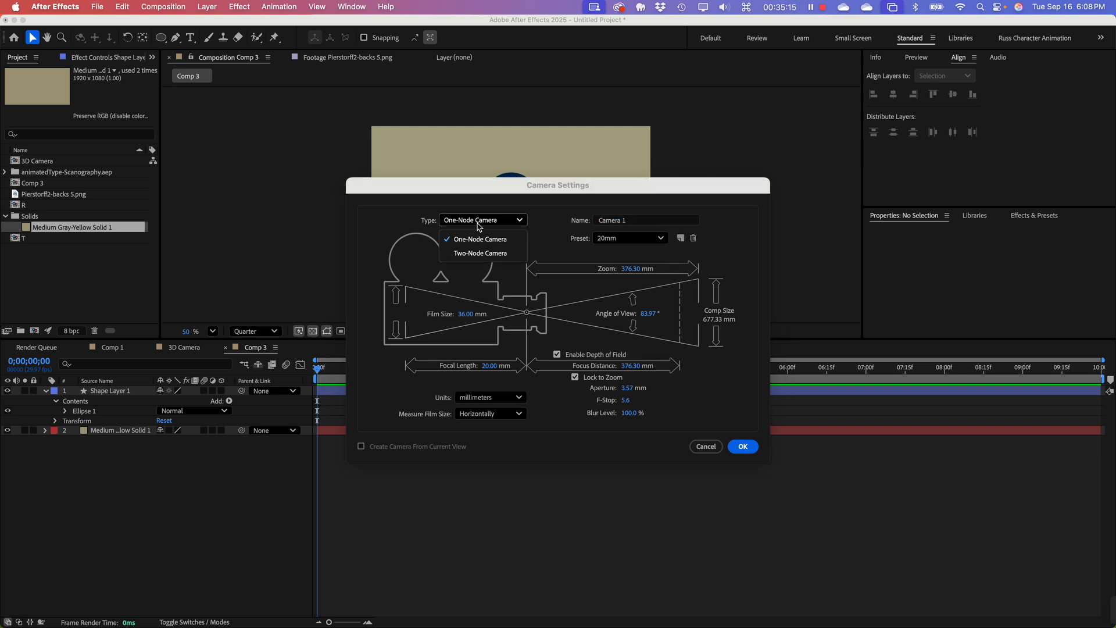
left_click(481, 253)
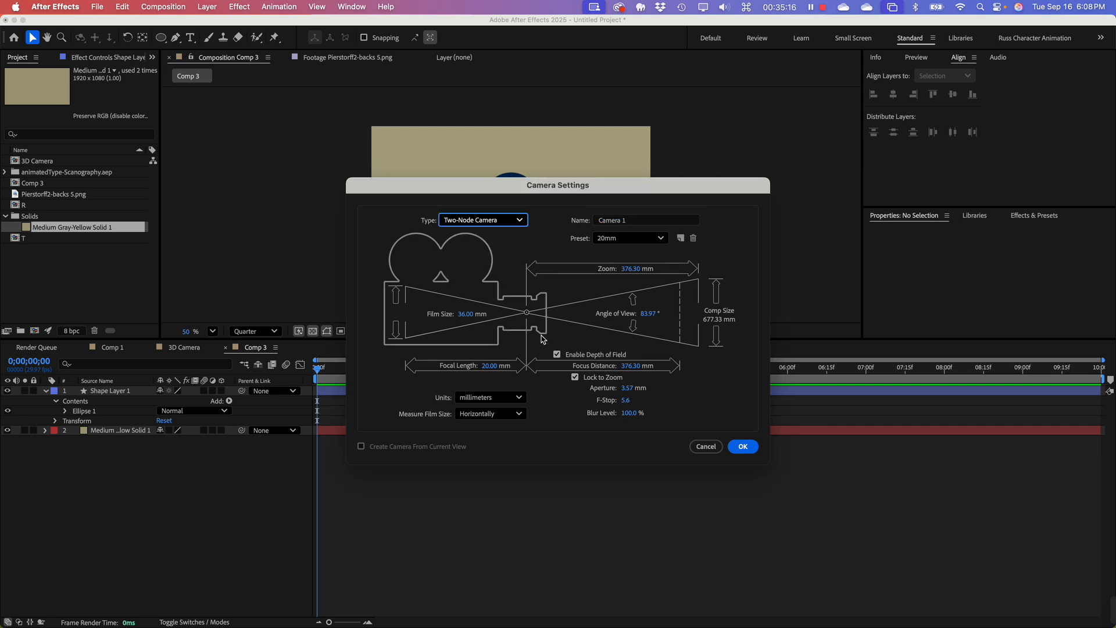
left_click(747, 452)
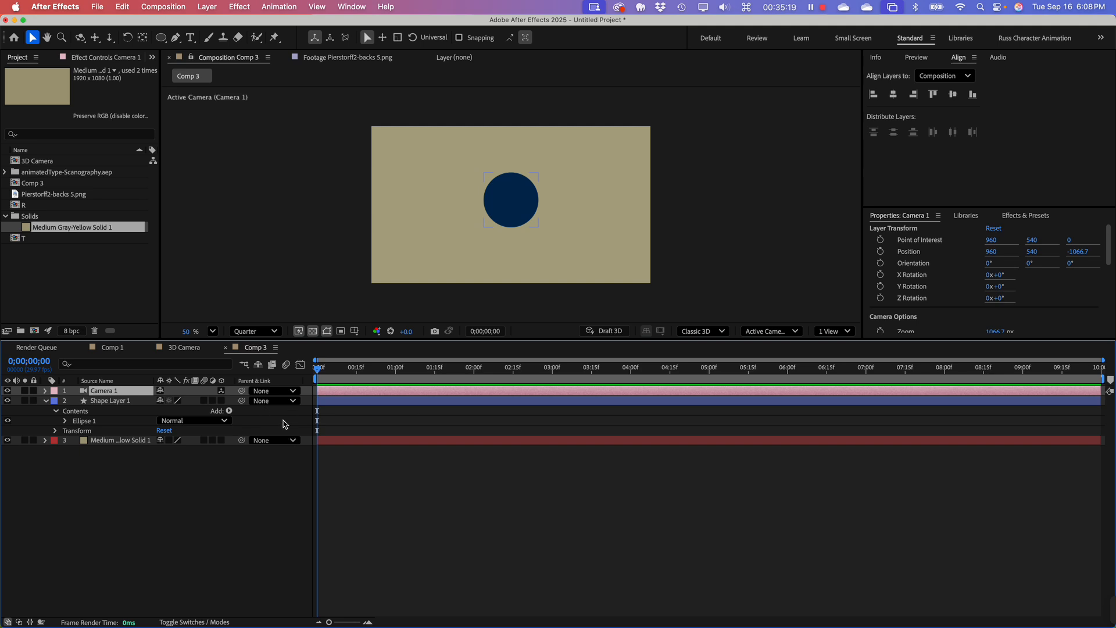
Step: Switch to a two-view layout and move Camera 1's point of interest in the Top view to 960.5, 540, 7.1
left_click(836, 332)
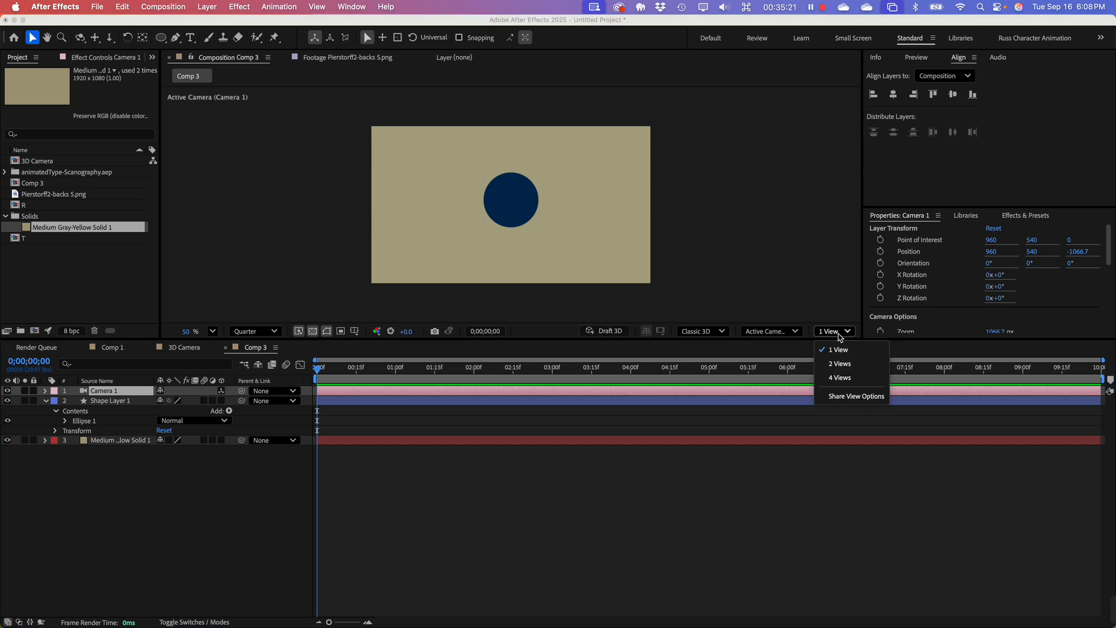
left_click(841, 364)
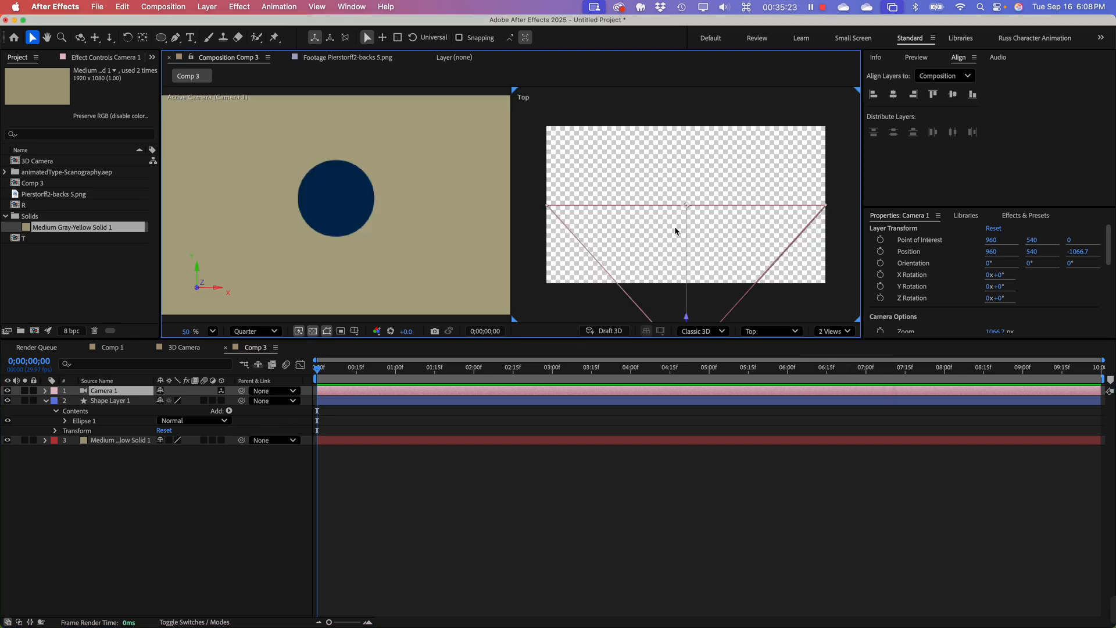
scroll(680, 212, "down", 3)
scroll(709, 249, "up", 5)
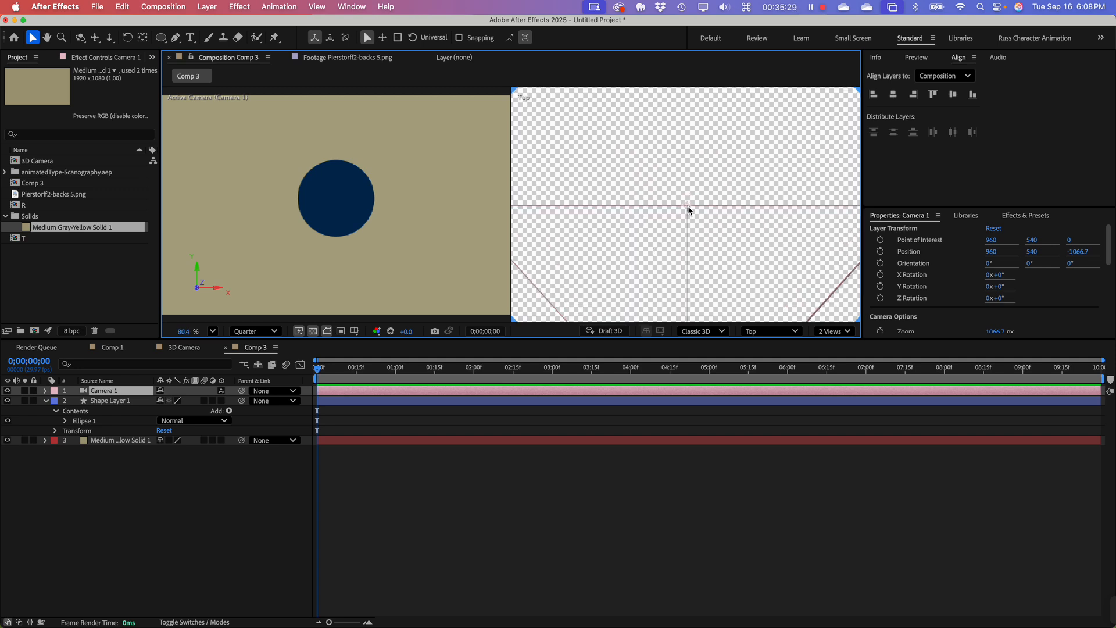
scroll(689, 206, "down", 2)
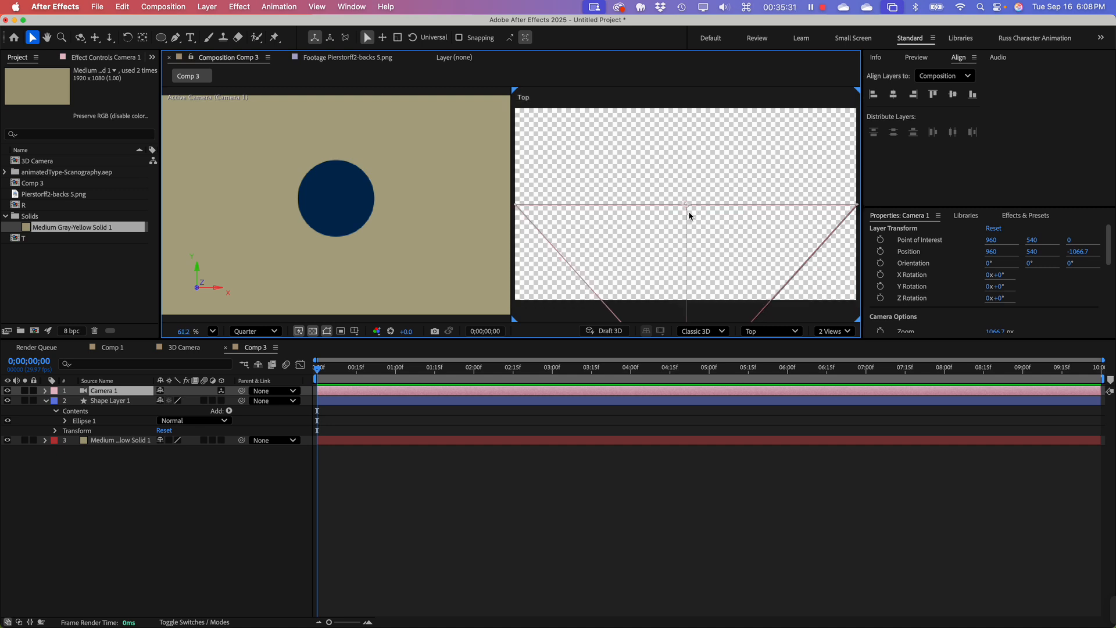
scroll(689, 212, "down", 1)
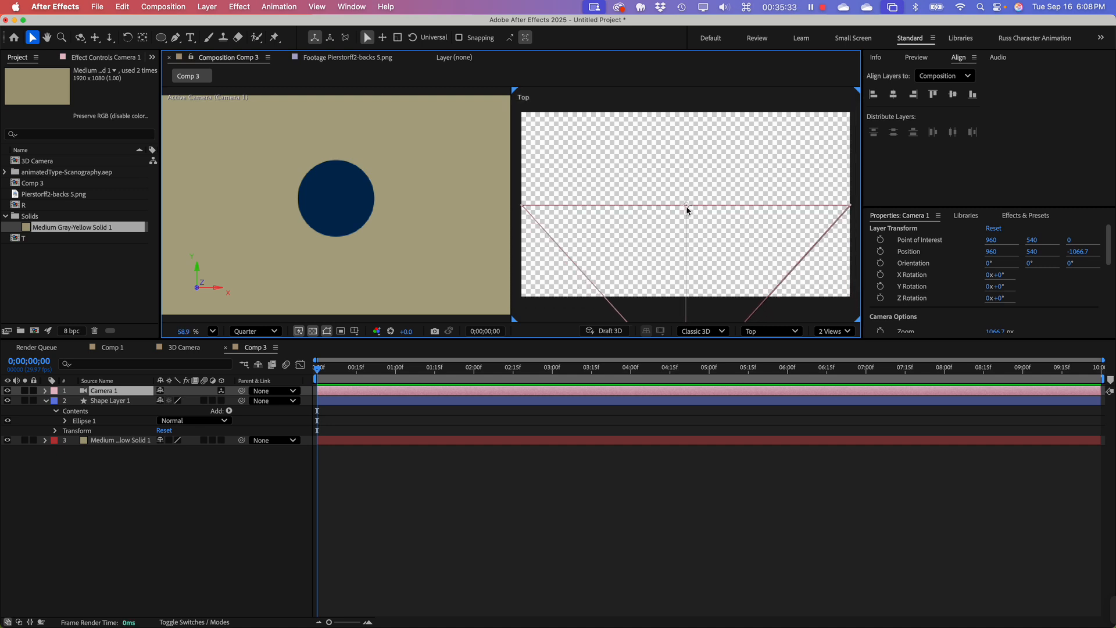
mouse_move(687, 206)
left_mouse_down()
mouse_move(642, 194)
mouse_move(658, 163)
mouse_move(716, 148)
mouse_move(681, 162)
mouse_move(763, 191)
mouse_move(609, 200)
mouse_move(711, 179)
mouse_move(734, 179)
mouse_move(642, 188)
mouse_move(741, 192)
mouse_move(640, 192)
mouse_move(720, 191)
mouse_move(729, 202)
mouse_move(685, 201)
left_mouse_up()
scroll(692, 203, "down", 3)
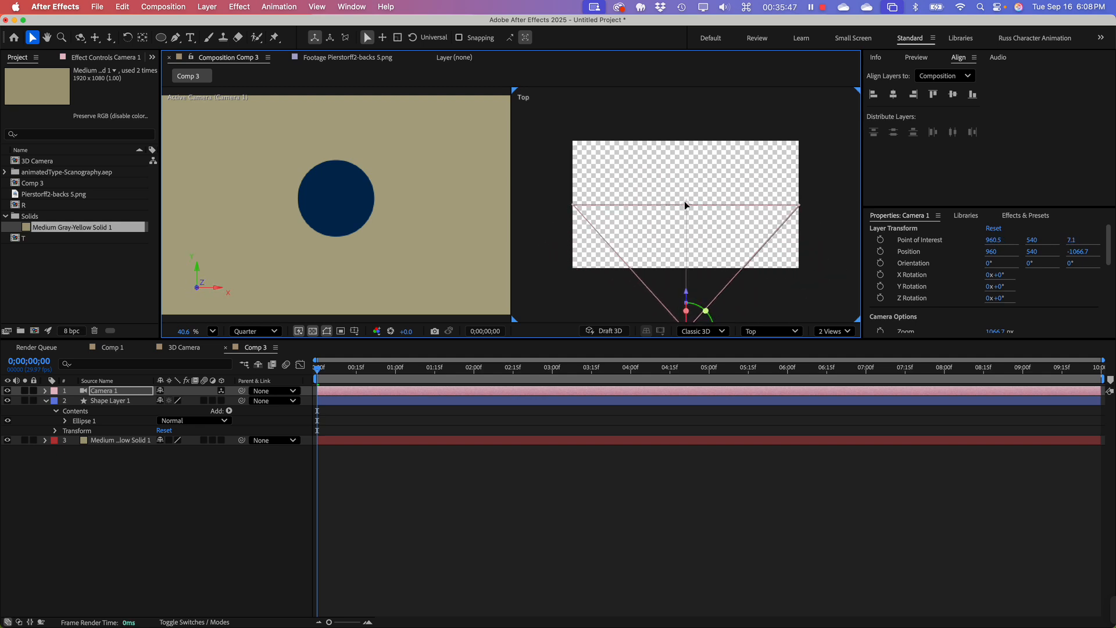
Step: Make the circle's shape layer a 3D layer, then reselect Camera 1
left_click(335, 207)
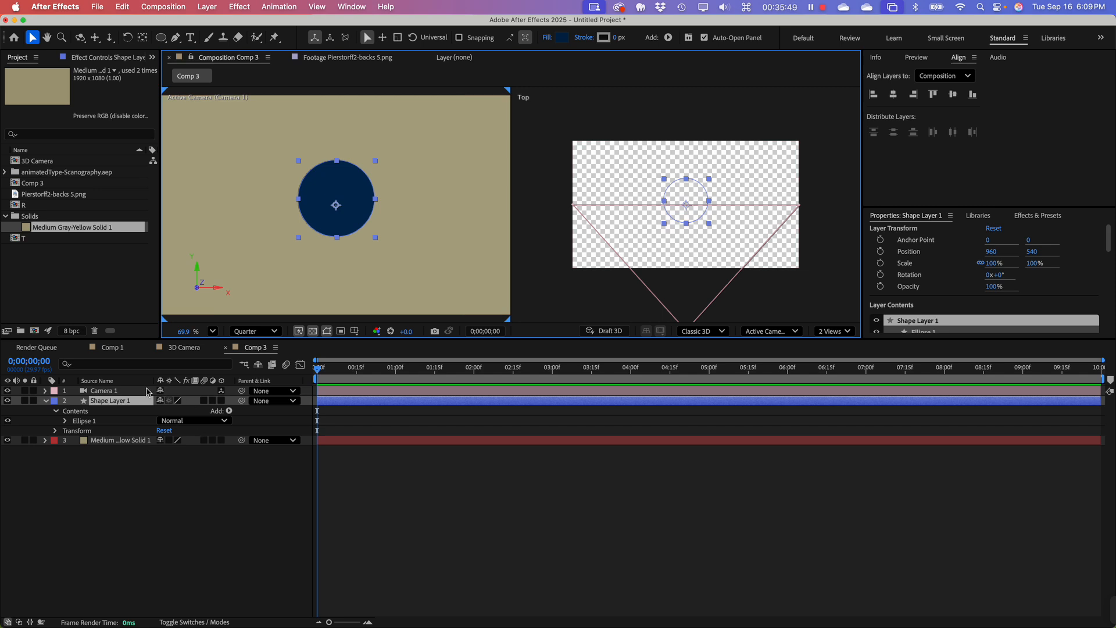
left_click(222, 401)
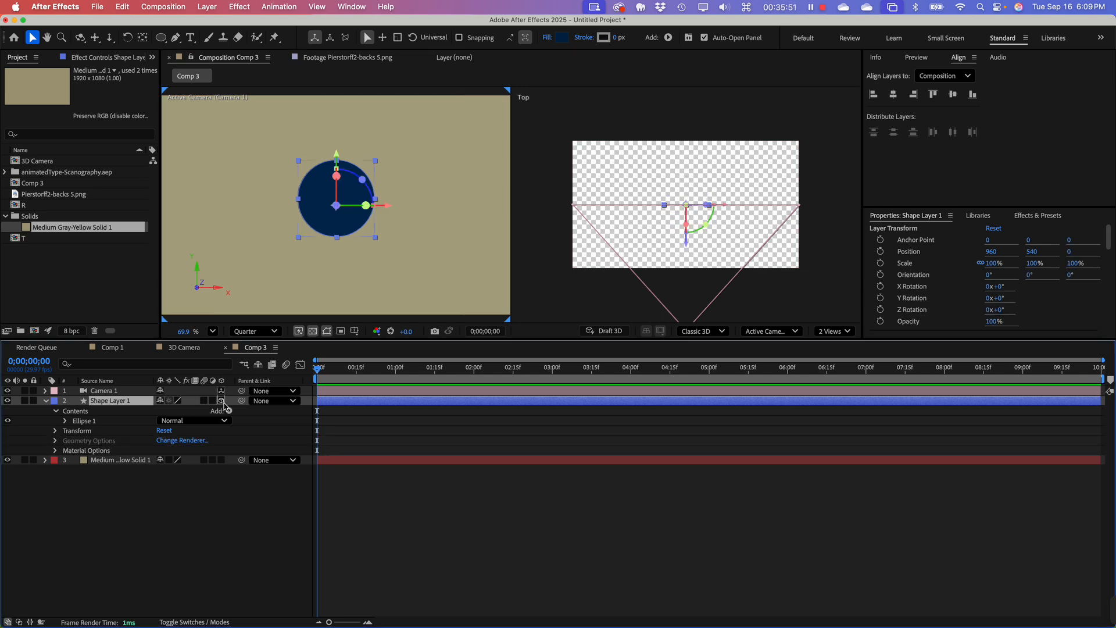
left_click(100, 391)
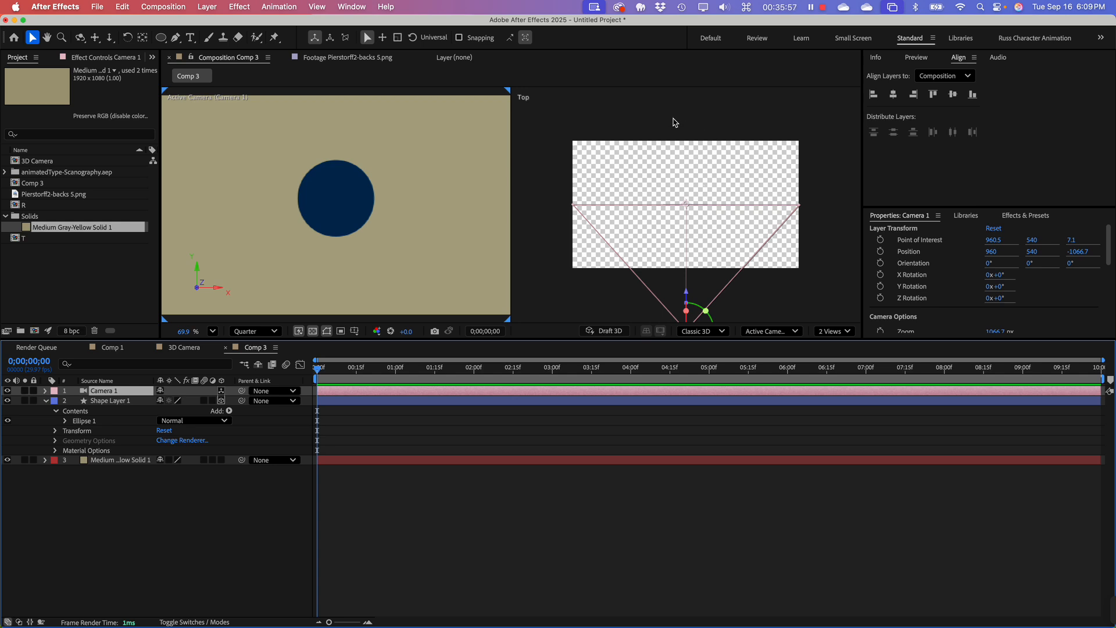
Step: In the Top view, move Camera 1's point of interest away to Z 229 and bring it back to about 955.6, 540, 2.2
left_click_drag(648, 116, 696, 186)
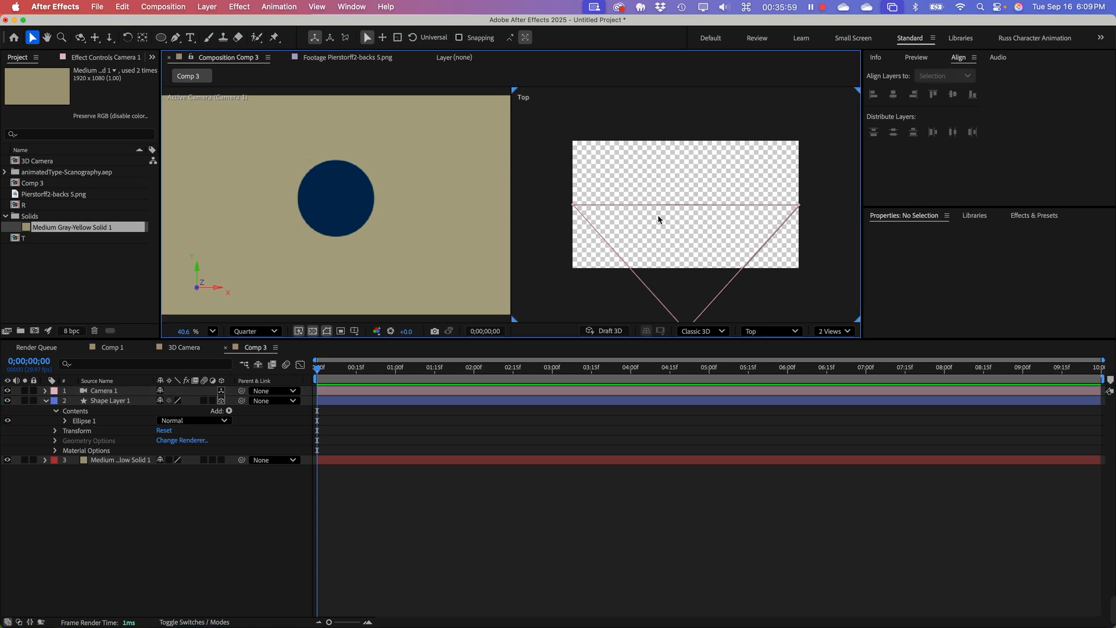
left_click(118, 393)
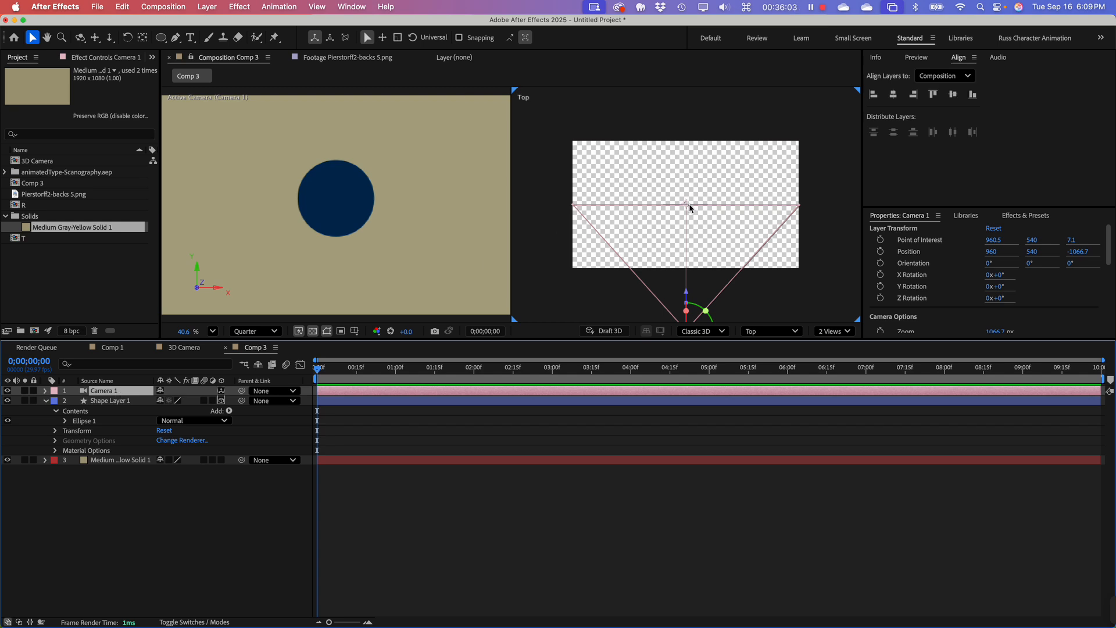
left_click_drag(688, 206, 687, 177)
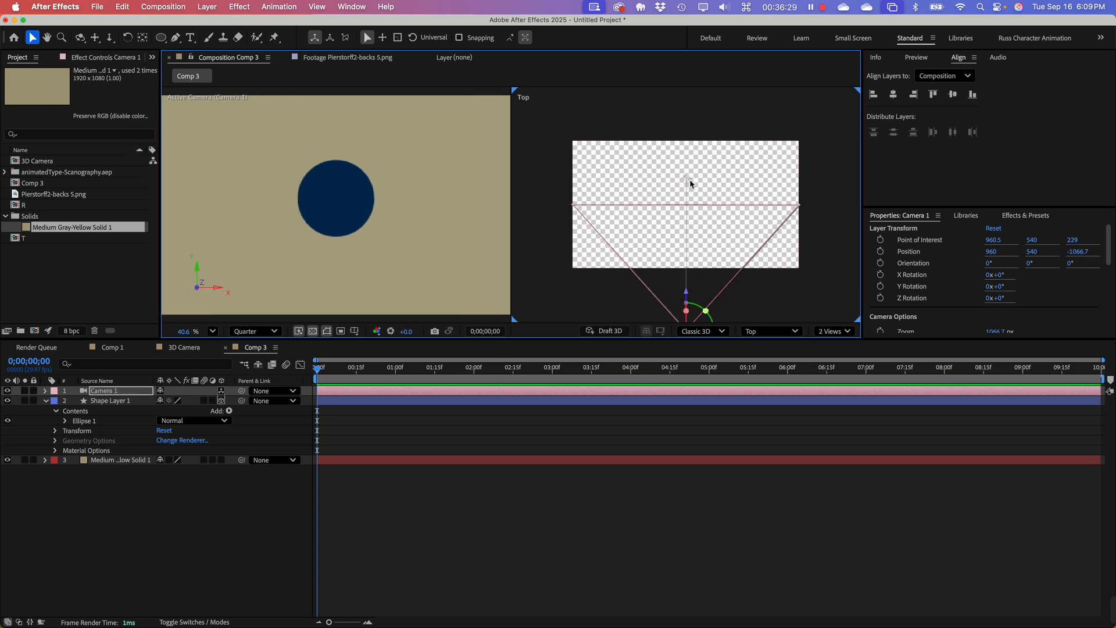
left_click_drag(686, 180, 685, 207)
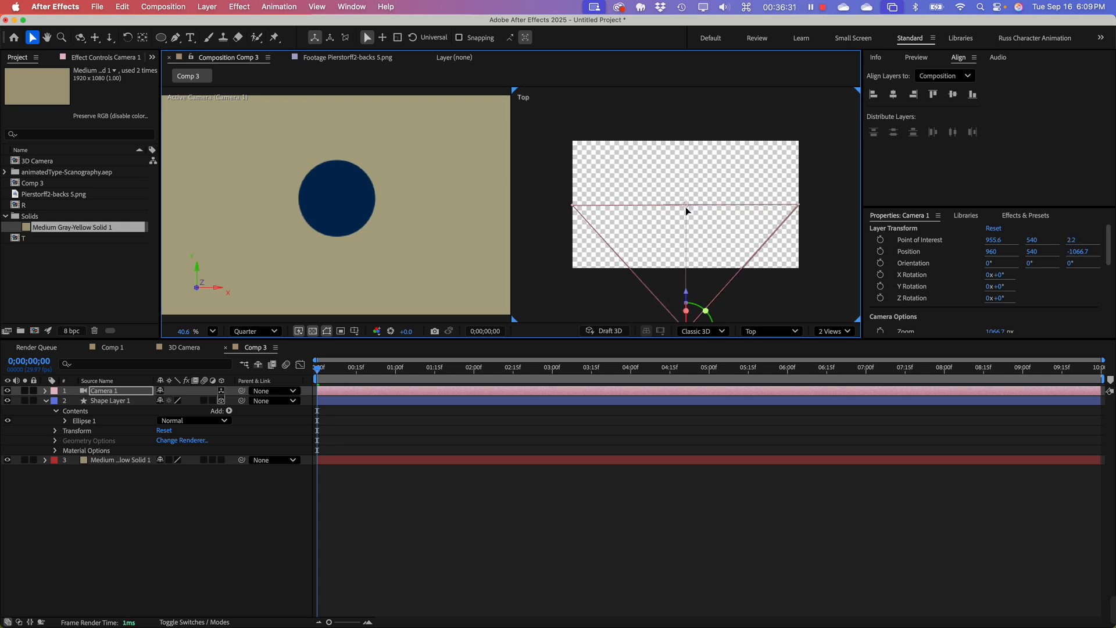
Step: Orbit Camera 1 around the circle from several angles in the Active Camera view with the Orbit Around Cursor tool
left_click(80, 38)
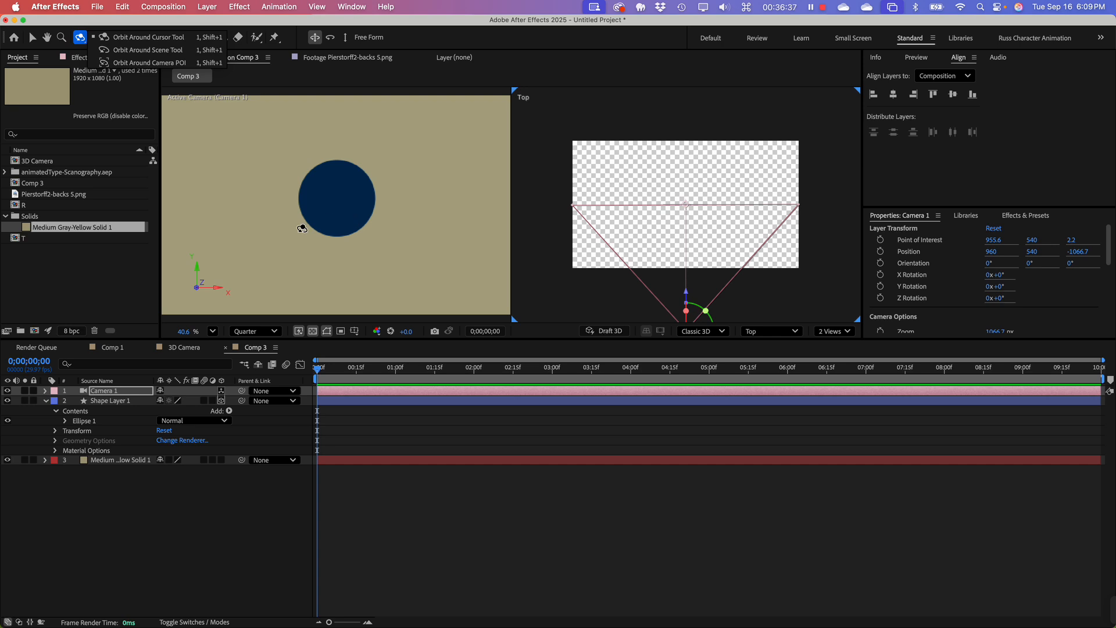
left_click_drag(339, 213, 320, 176)
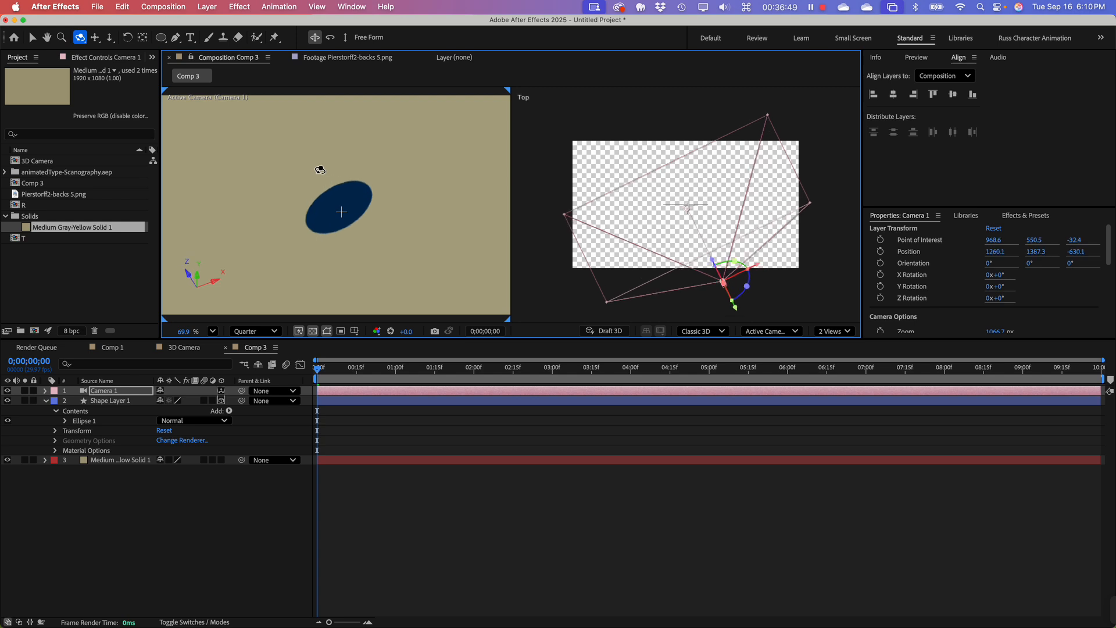
left_click_drag(337, 241, 305, 176)
left_click_drag(304, 224, 178, 294)
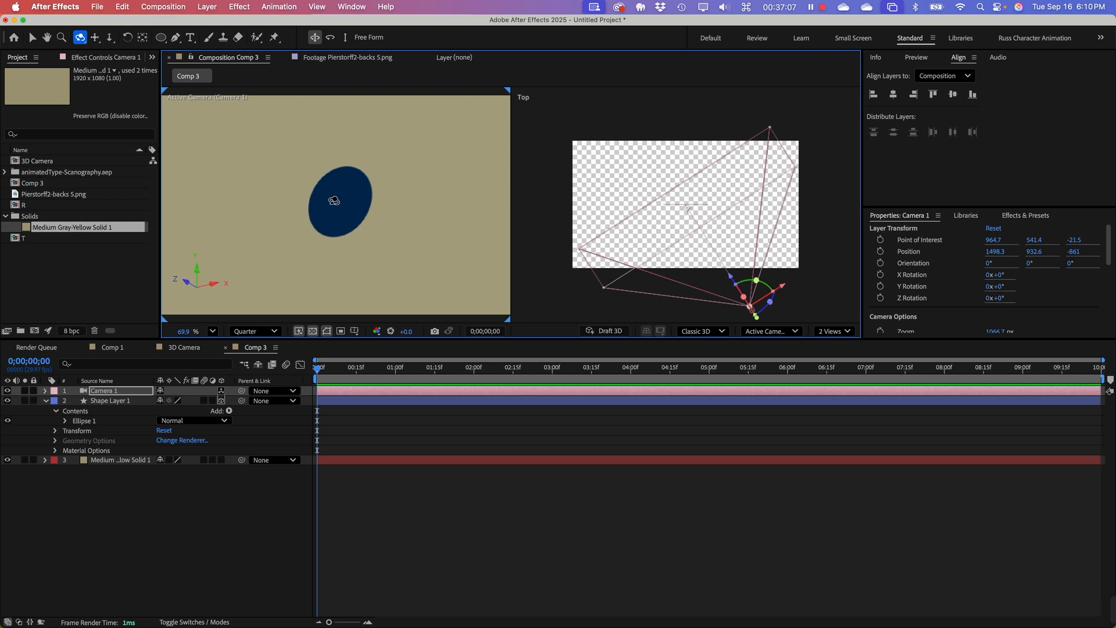
left_click_drag(334, 201, 364, 239)
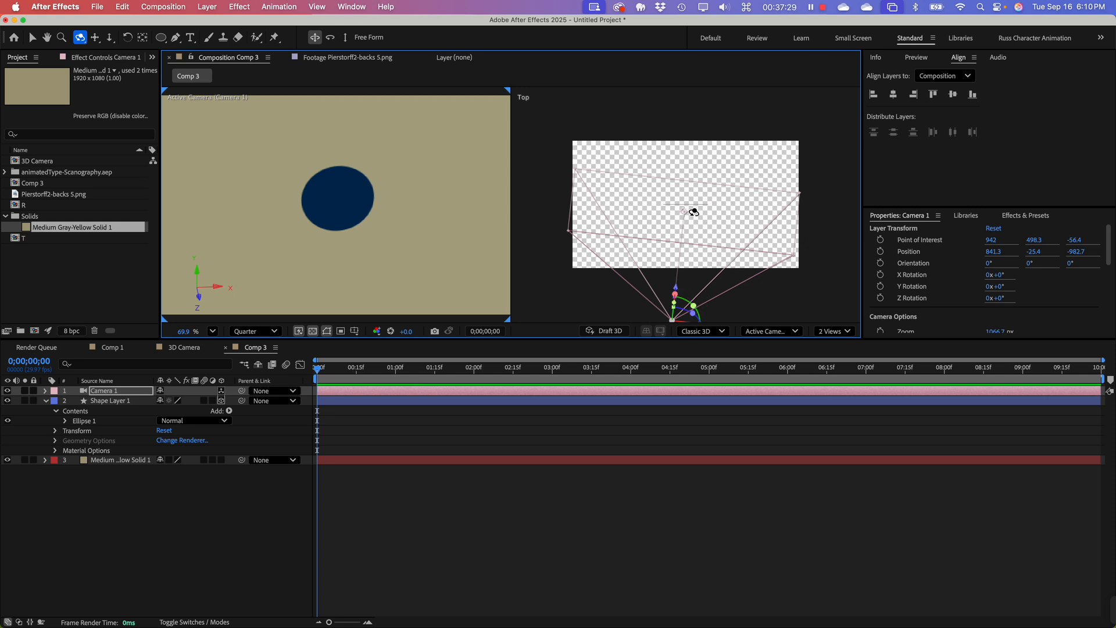
left_click(682, 208)
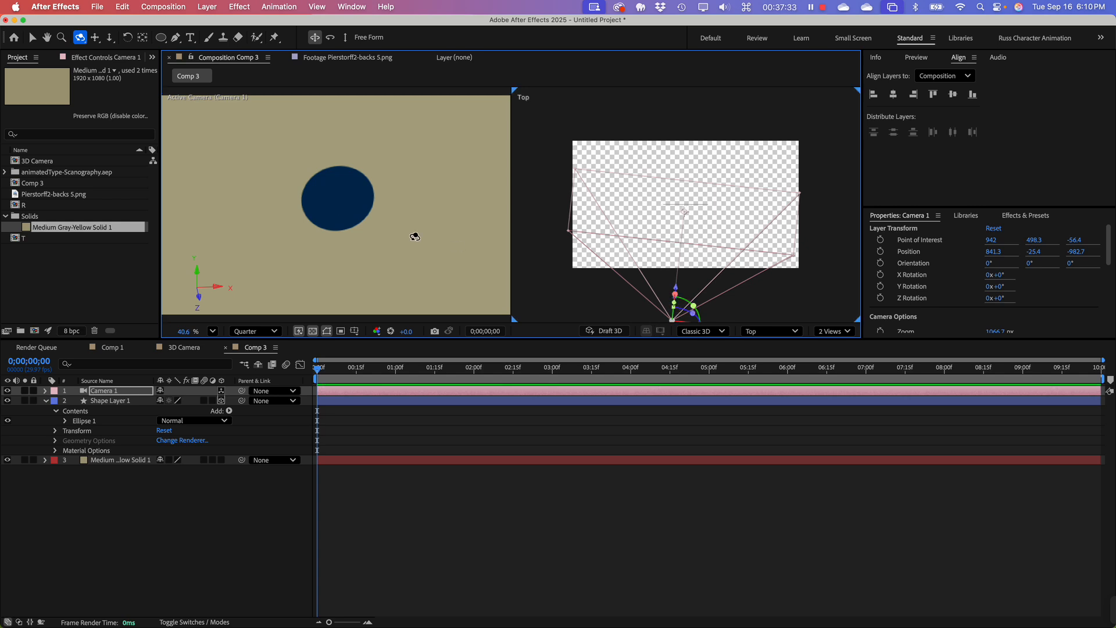
left_click_drag(341, 208, 289, 200)
left_click(676, 239)
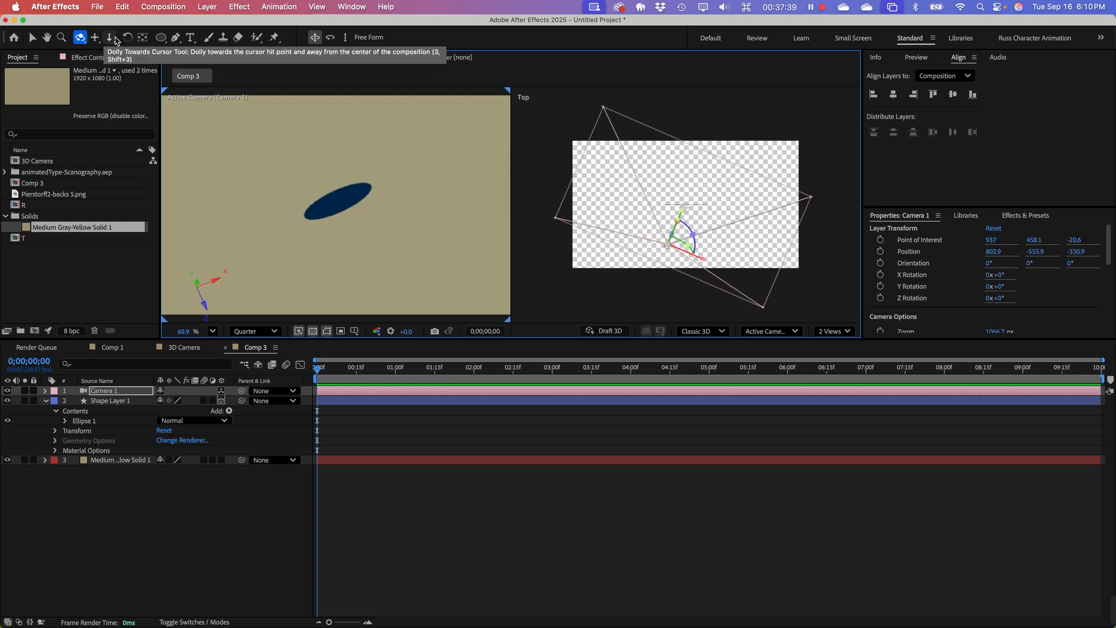
mouse_move(340, 224)
left_mouse_down()
mouse_move(296, 132)
mouse_move(319, 182)
mouse_move(329, 150)
mouse_move(344, 194)
mouse_move(360, 186)
mouse_move(346, 174)
mouse_move(374, 192)
mouse_move(364, 224)
mouse_move(347, 211)
left_mouse_up()
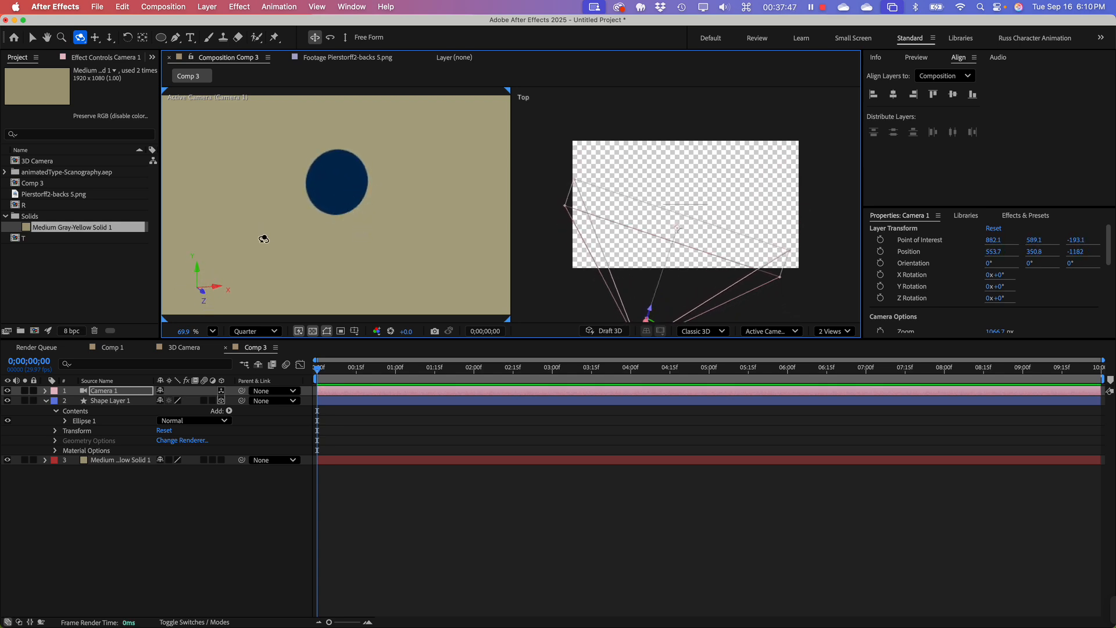
Step: Undo all the camera orbits made around the circle
key("super+z")
key("super+z")
key("super+z")
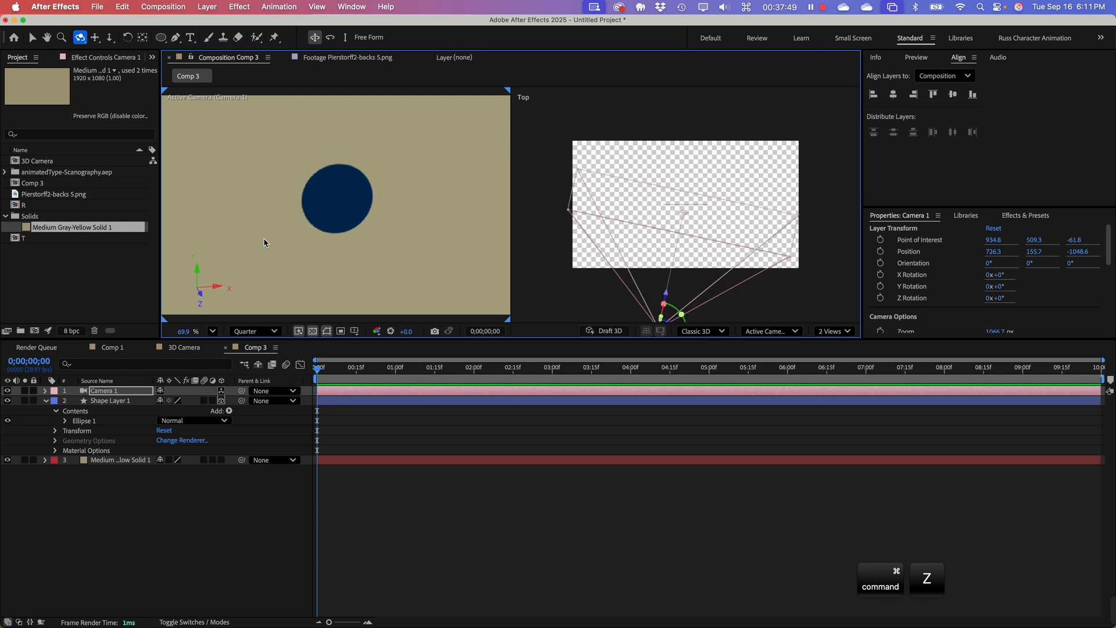
key("super+z")
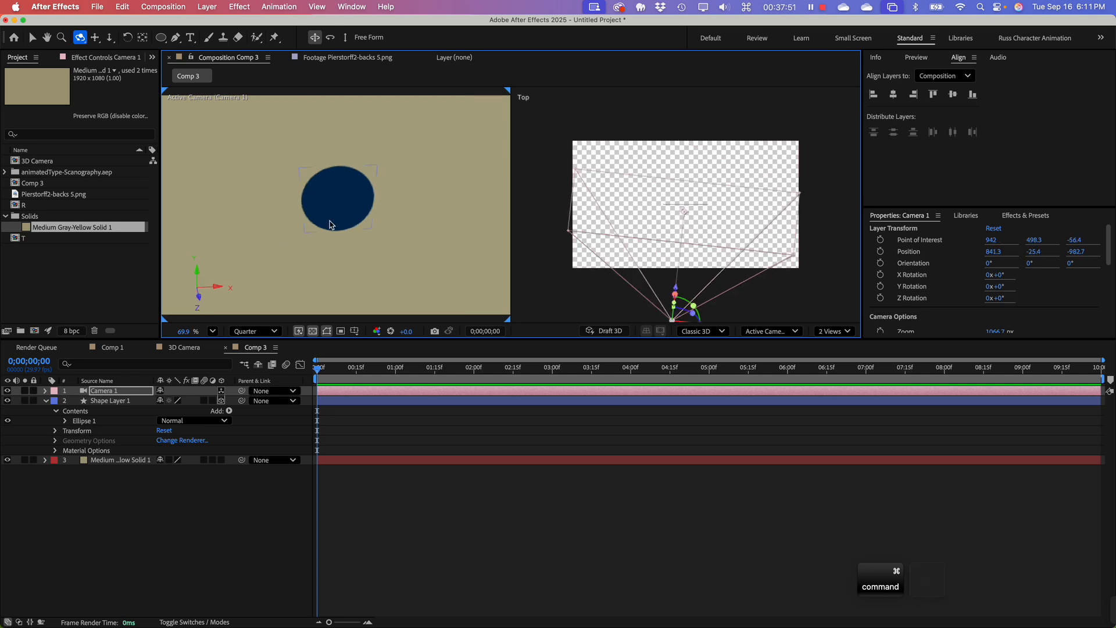
key("super+z")
key("super+z")
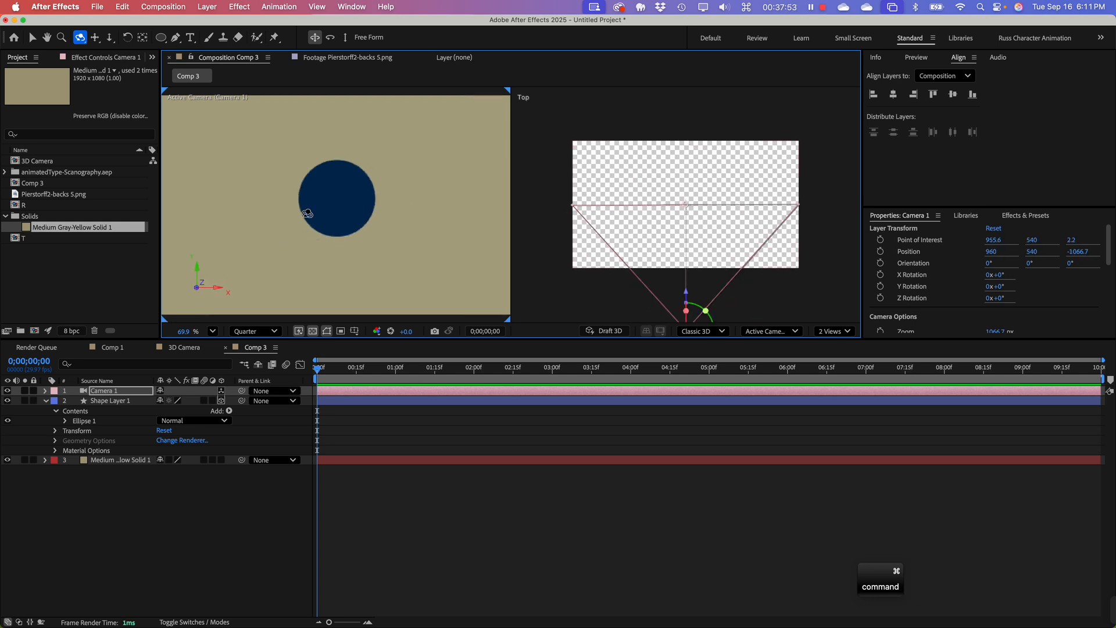
Step: Enlarge the composition viewer above the timeline, and open the 3D Camera composition after collapsing the Solids folder
left_click(79, 280)
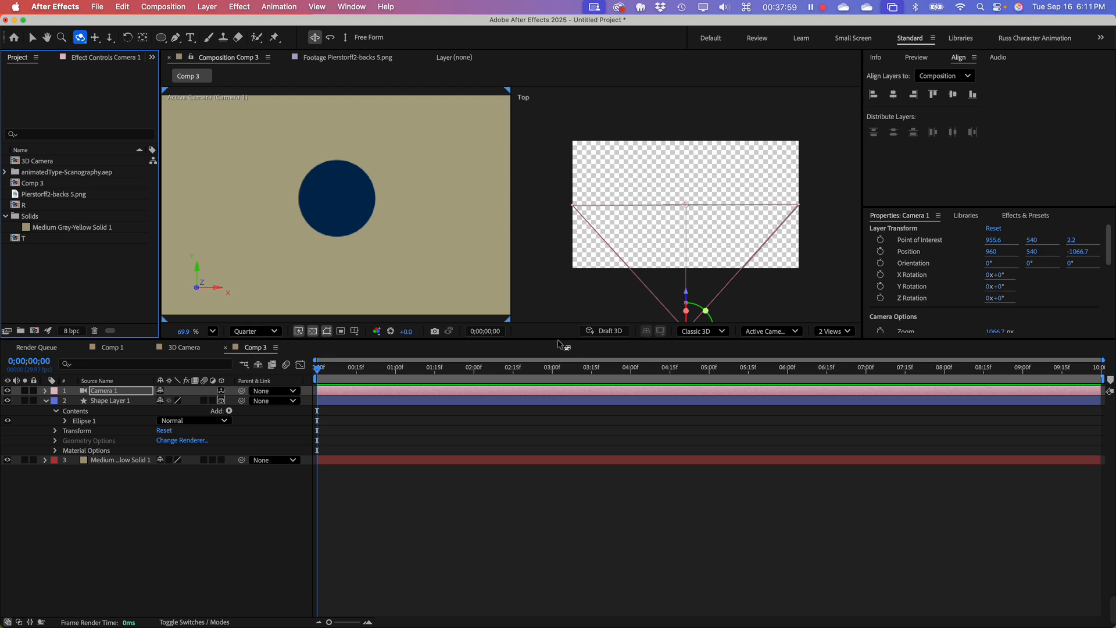
left_click_drag(554, 338, 553, 427)
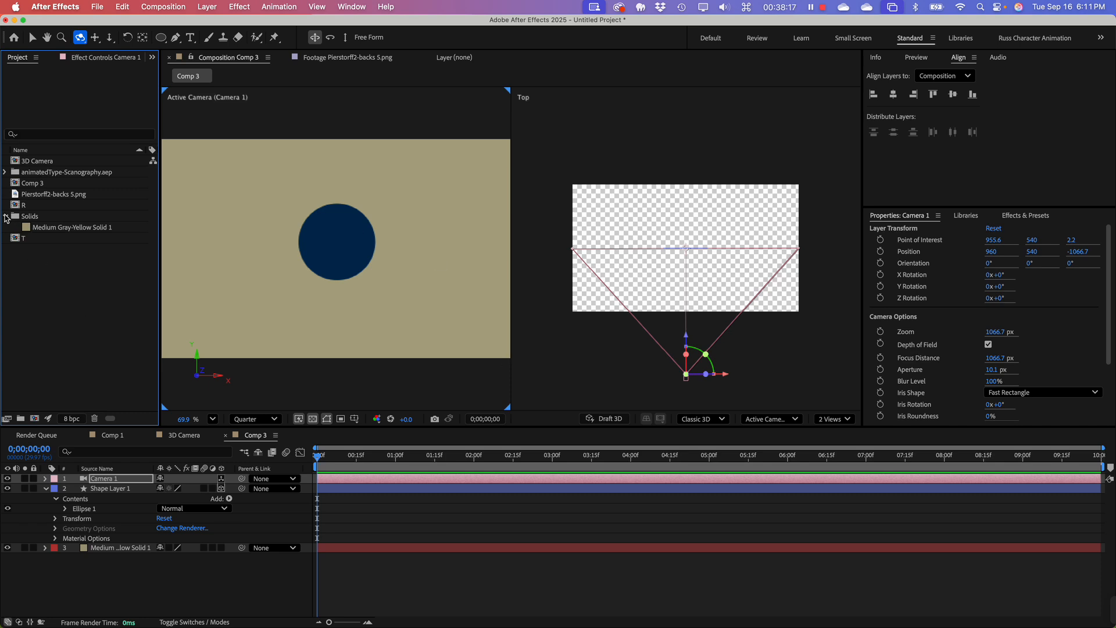
left_click(6, 216)
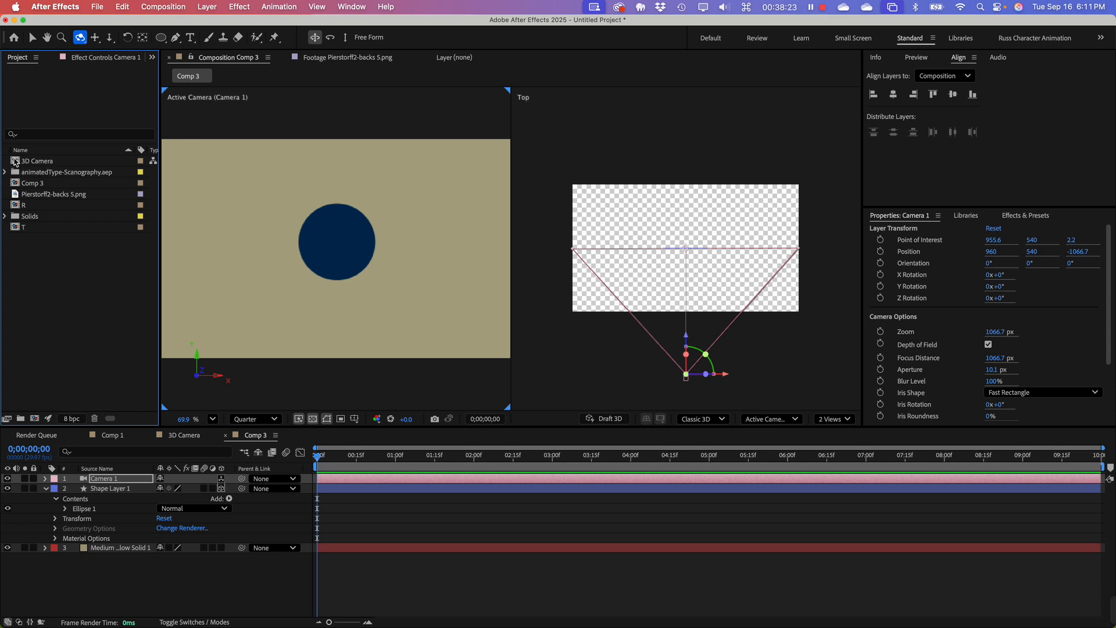
double_click(17, 161)
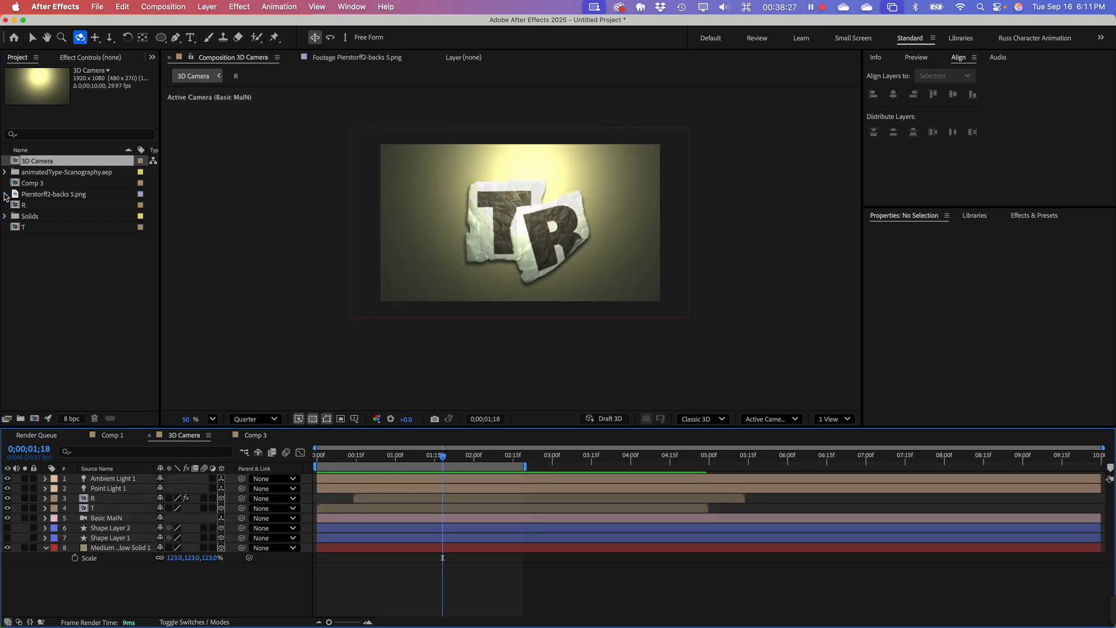
Step: Open Comp 2 from the animatedType-Scanography.aep folder
left_click(6, 172)
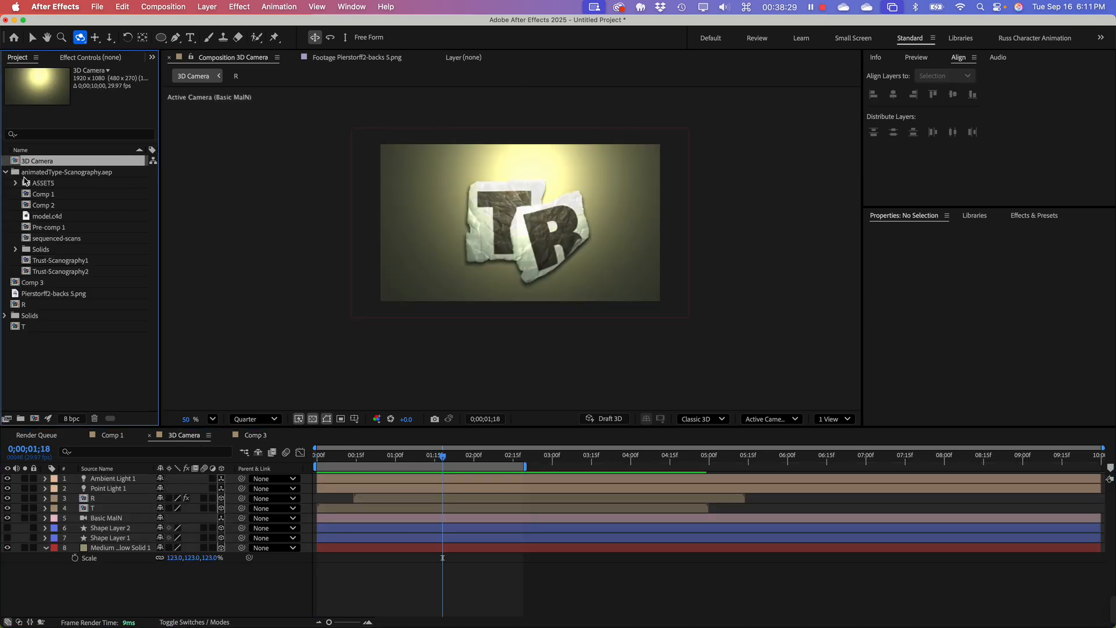
left_click(25, 207)
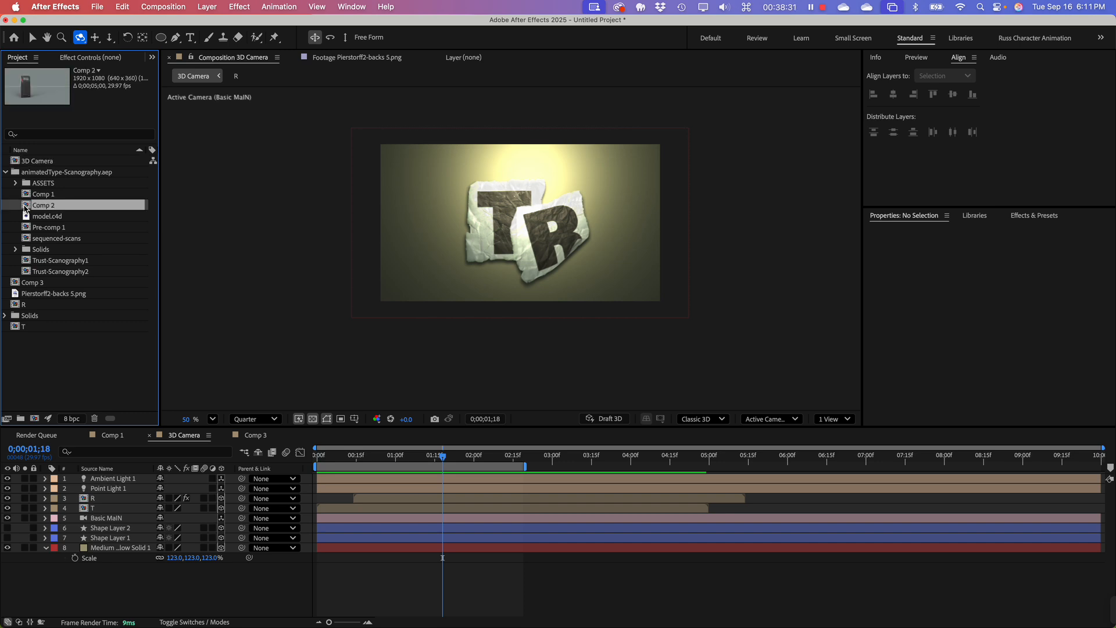
double_click(28, 207)
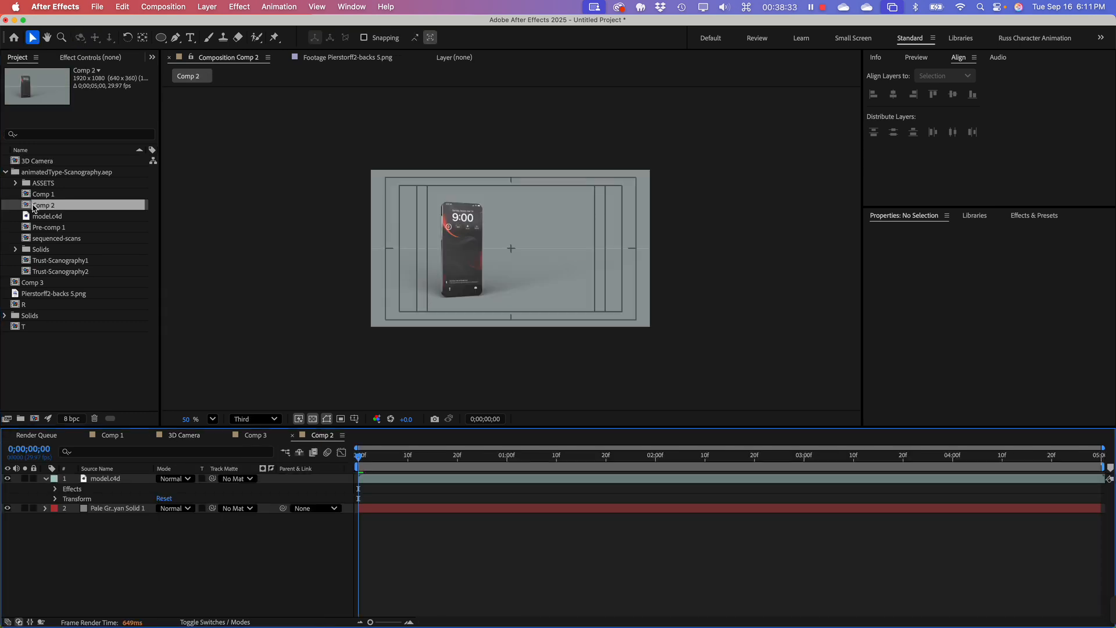
scroll(518, 314, "up", 5)
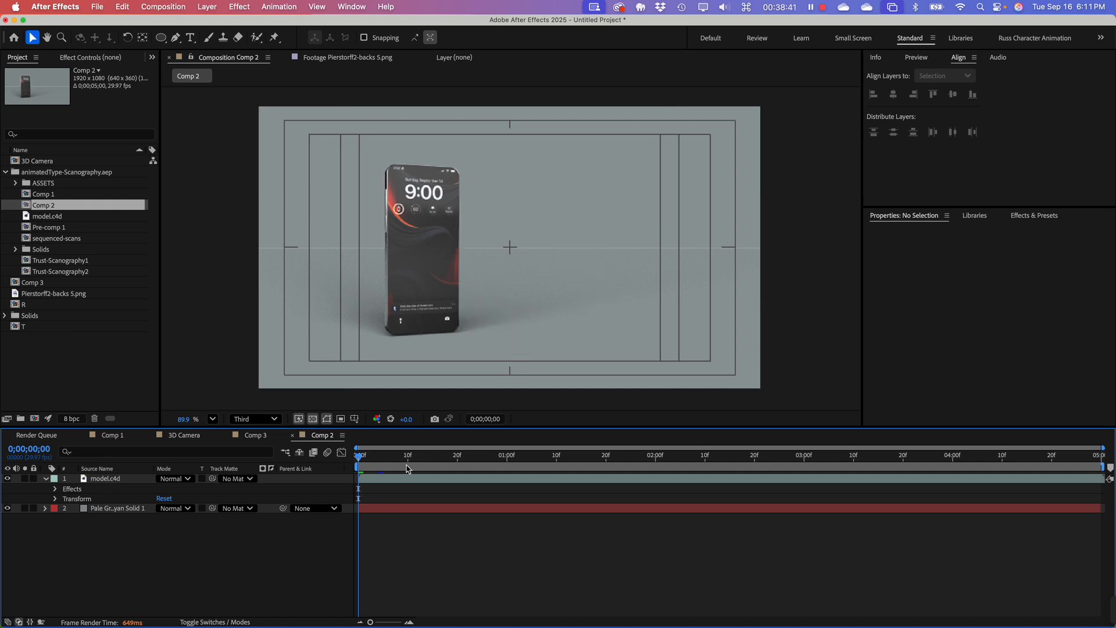
Step: Set Comp 2's preview resolution to Quarter and play the phone animation from the first frame
mouse_move(362, 459)
left_mouse_down()
mouse_move(872, 475)
mouse_move(346, 473)
left_mouse_up()
key("space")
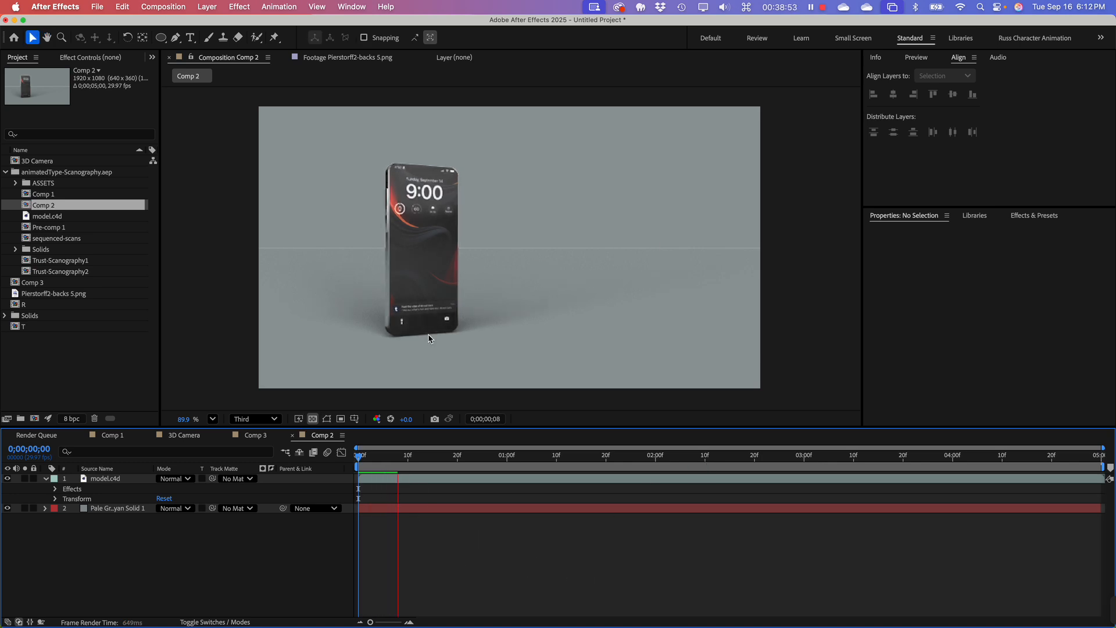
left_click(256, 420)
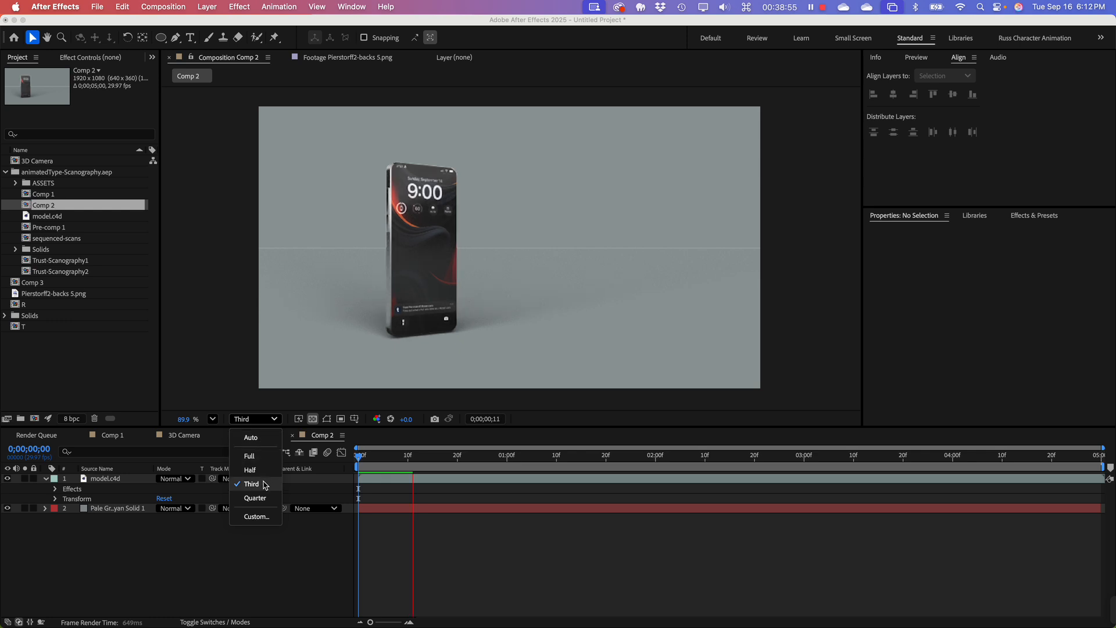
left_click(269, 503)
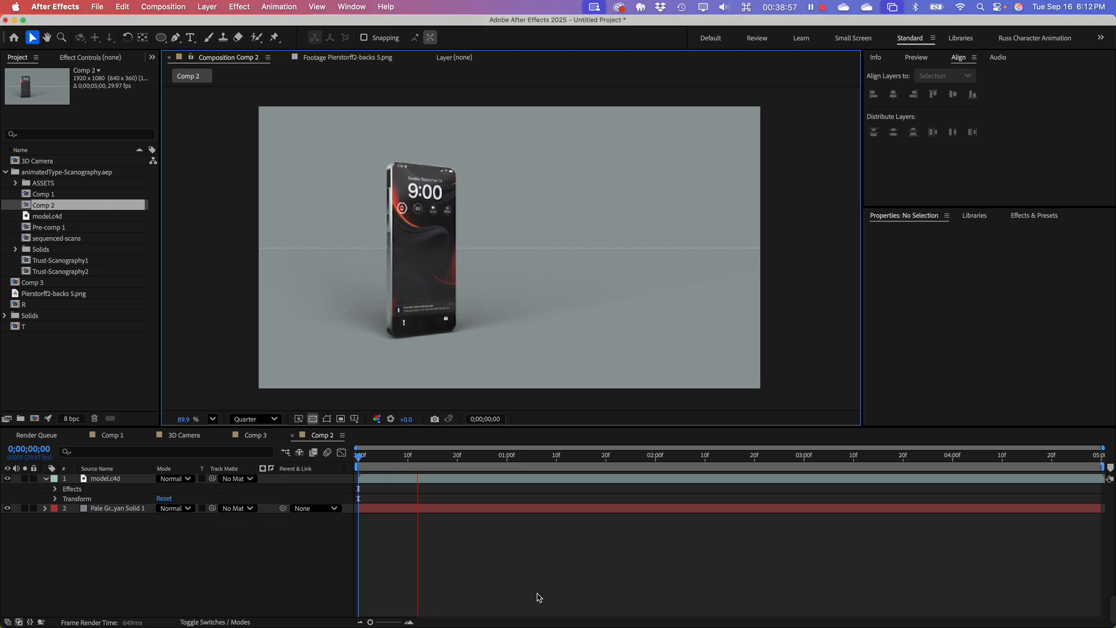
left_click(366, 464)
key("apostrophe")
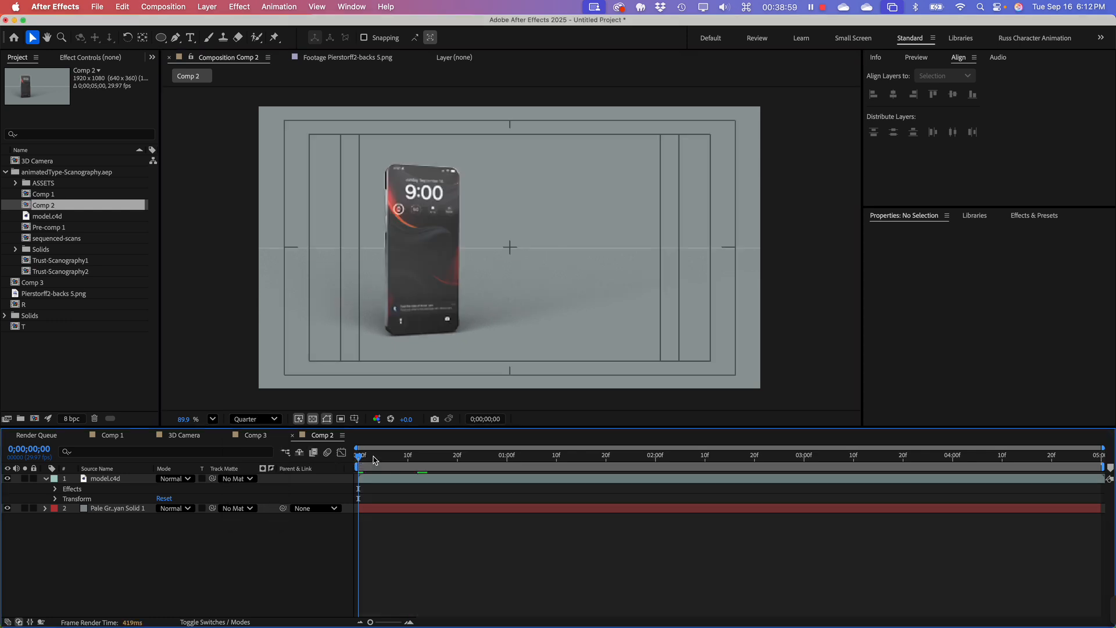
key("apostrophe")
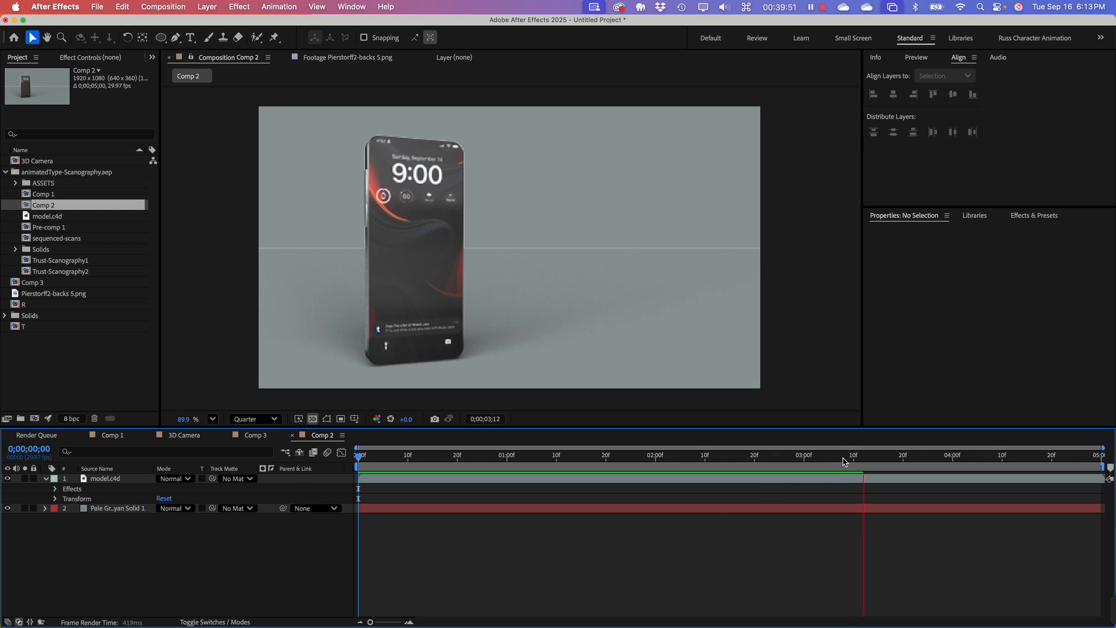
Step: Stop and replay the phone animation in Comp 2, and scrub back to the first frame
key("space")
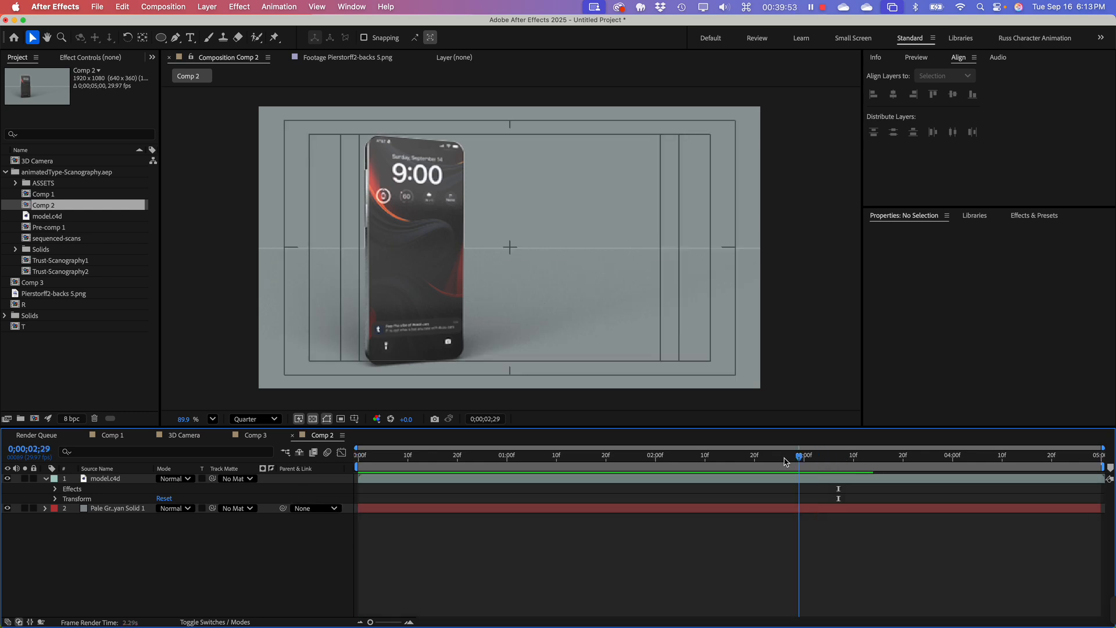
key("space")
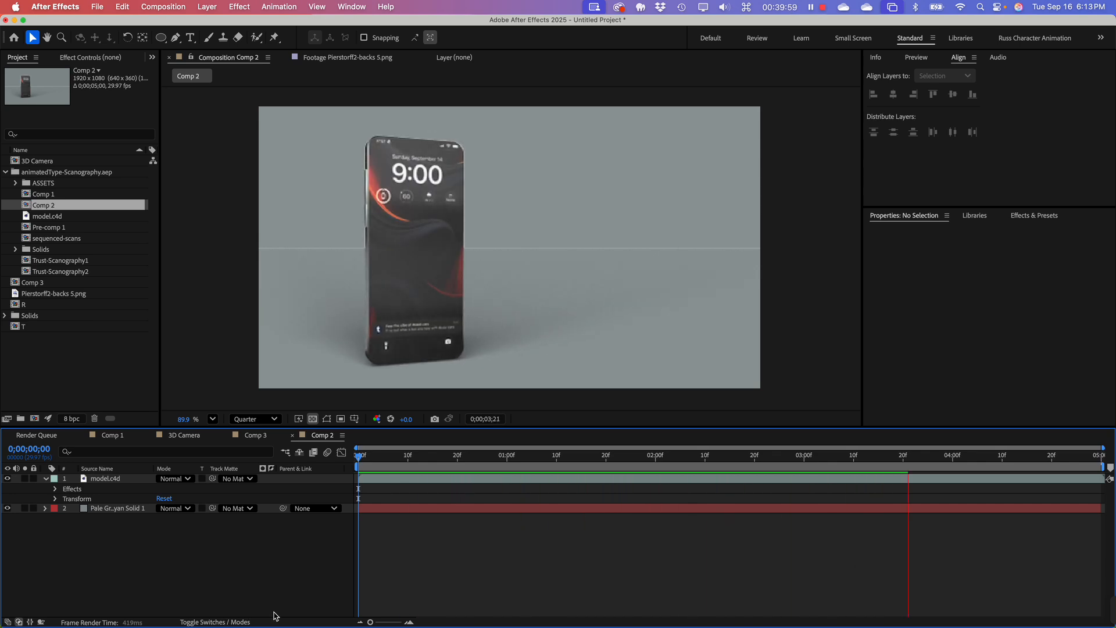
key("space")
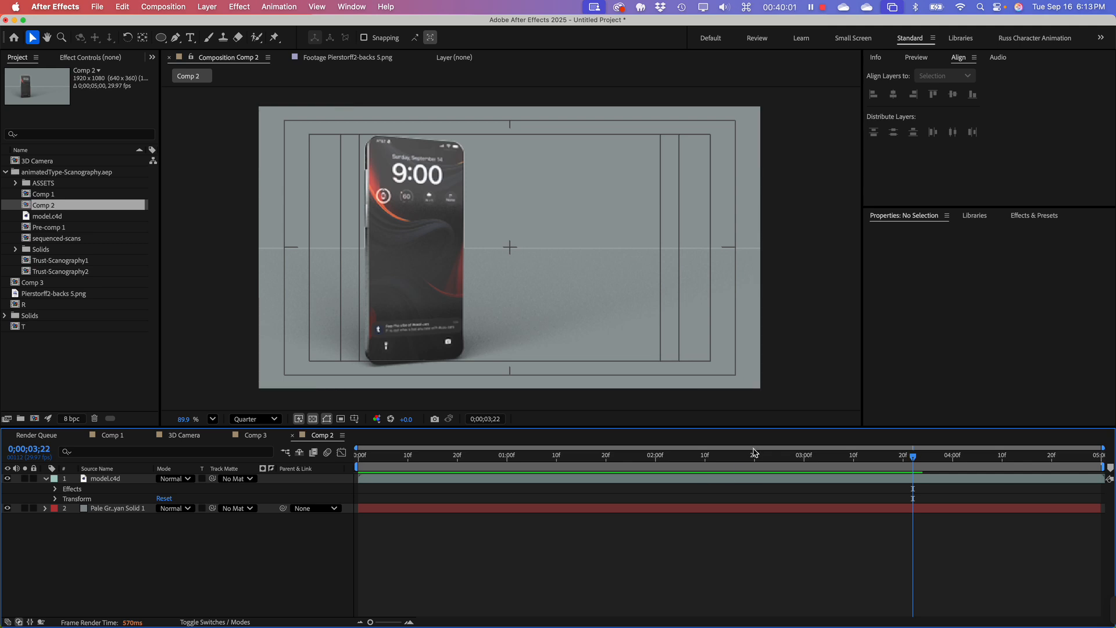
left_click(769, 461)
left_click_drag(769, 460, 359, 460)
Step: Make the viewer area taller and open the sequenced-scans composition from the animatedType-Scanography.aep folder
left_click(74, 364)
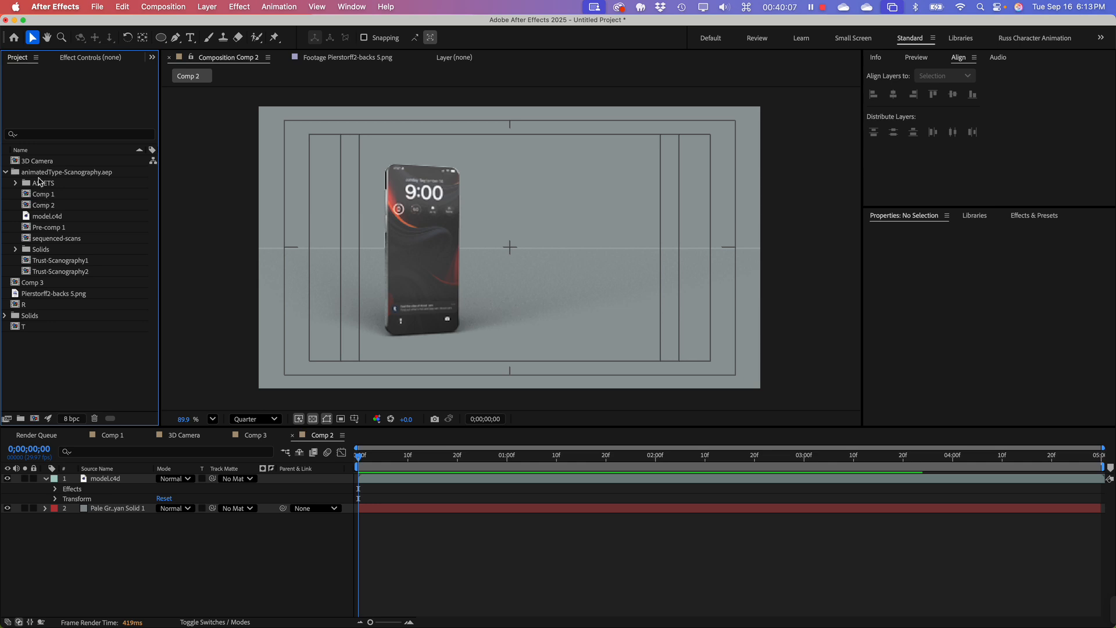
left_click(35, 173)
left_click(50, 369)
left_click_drag(86, 432, 89, 486)
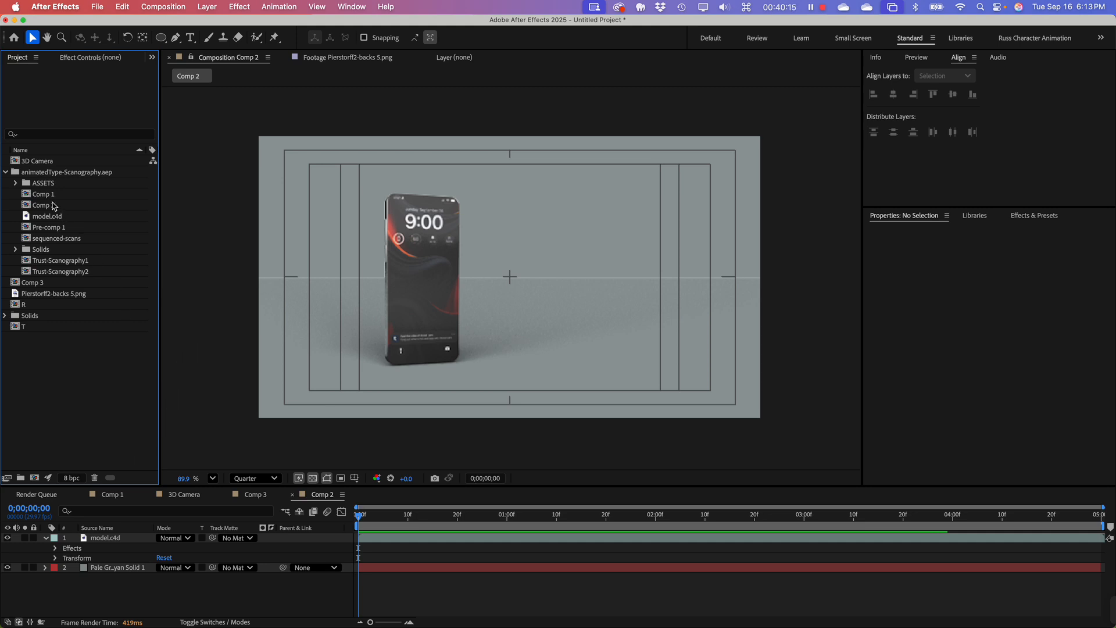
left_click_drag(28, 172, 13, 178)
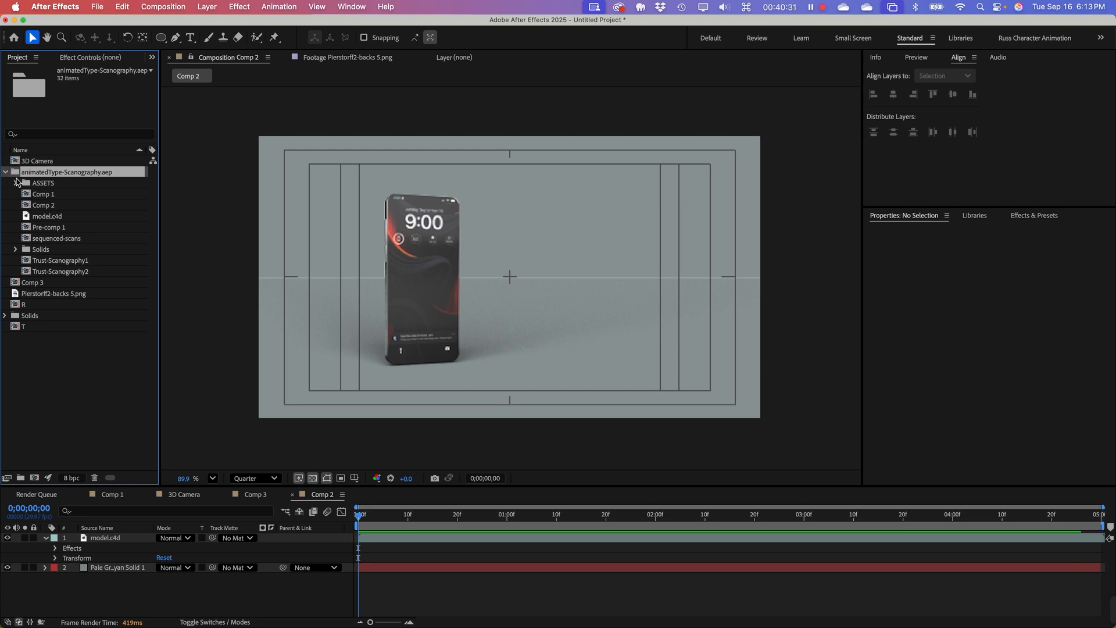
left_click(28, 197)
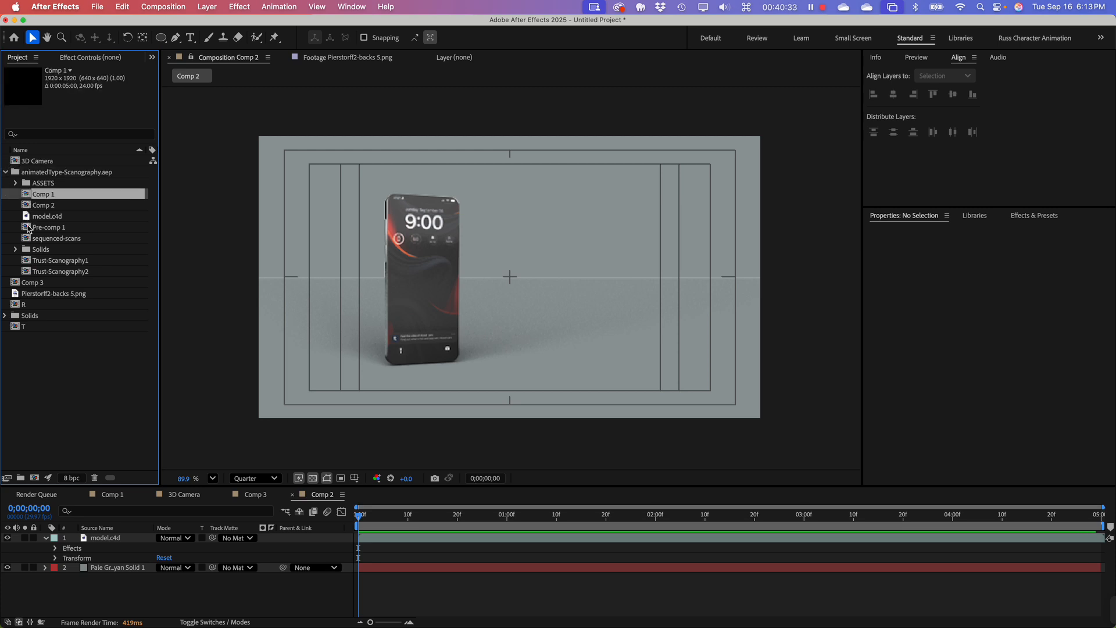
double_click(26, 241)
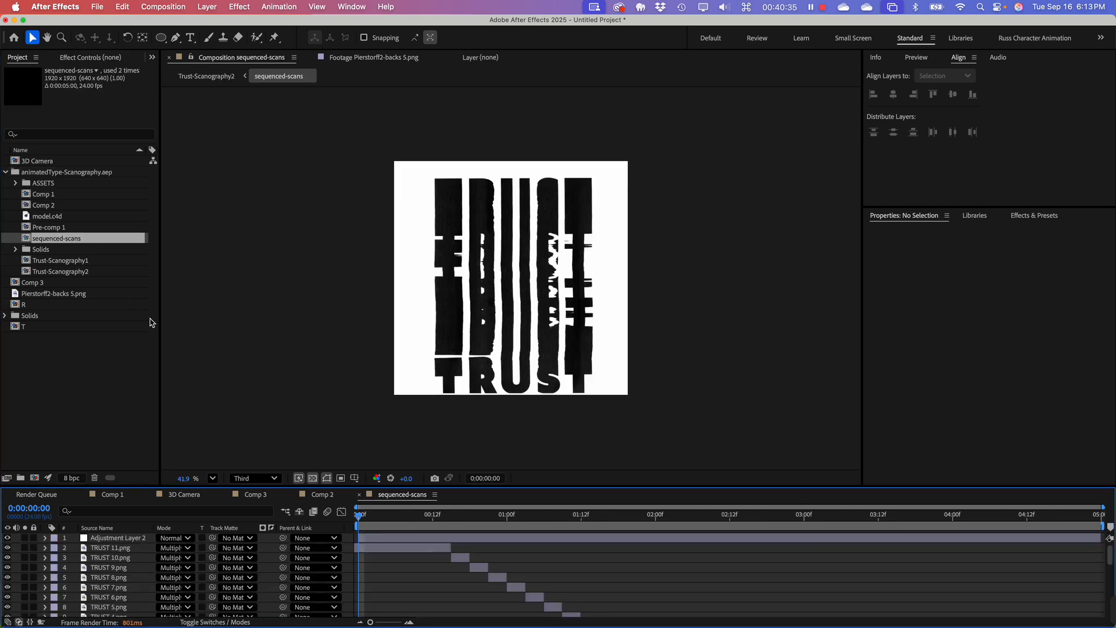
Step: Enlarge the preview of the sequenced-scans composition and play its animation from the first frame, stopping after viewing it
left_click(27, 365)
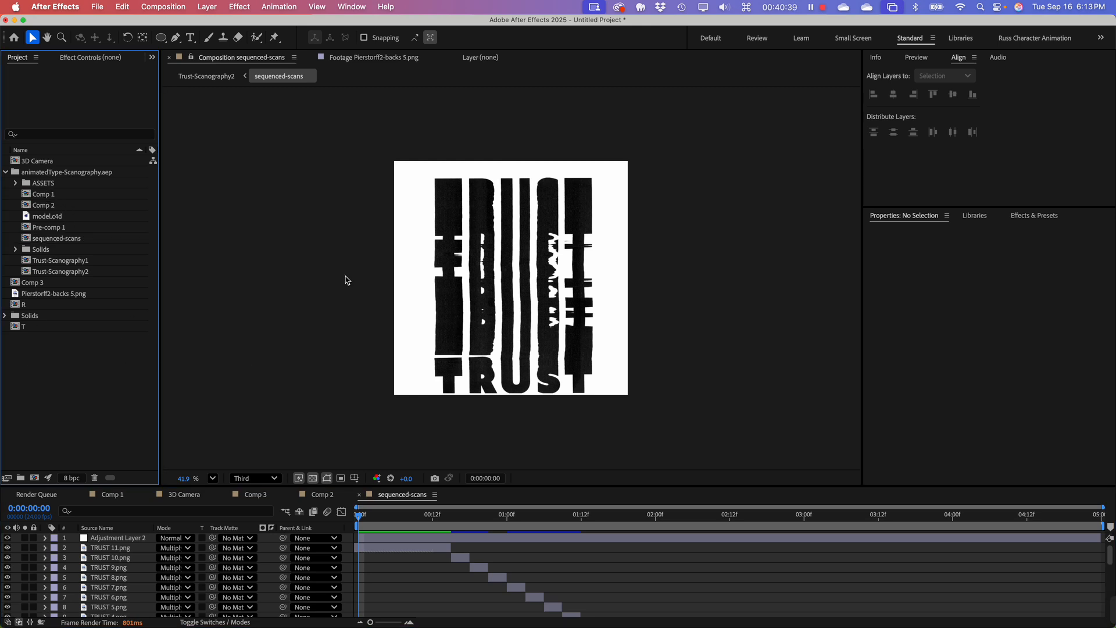
scroll(519, 343, "up", 1)
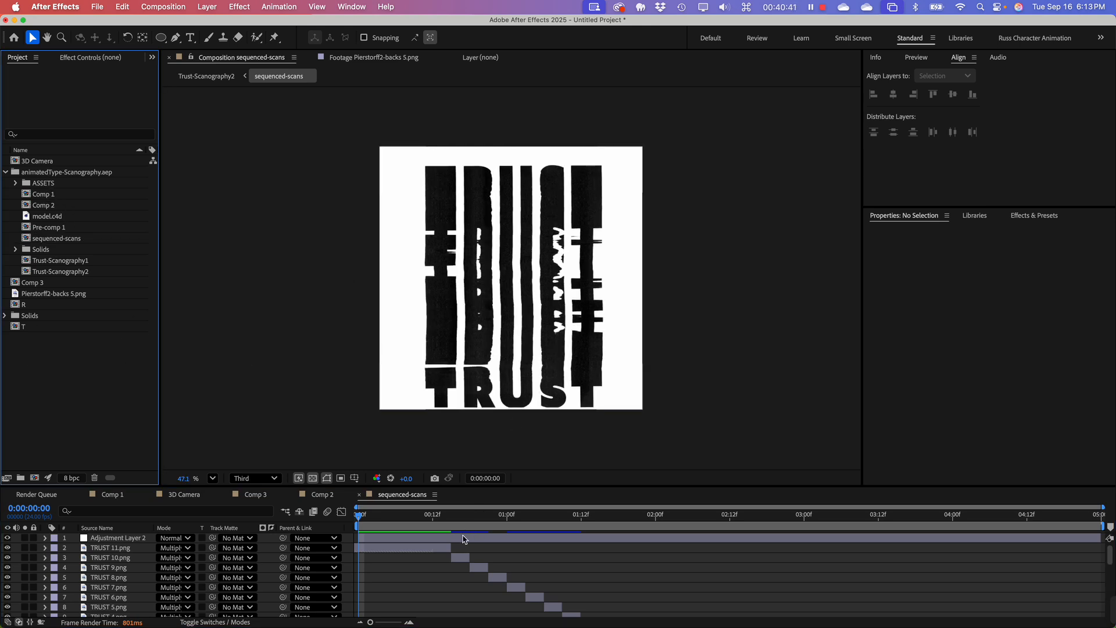
left_click_drag(451, 517, 350, 512)
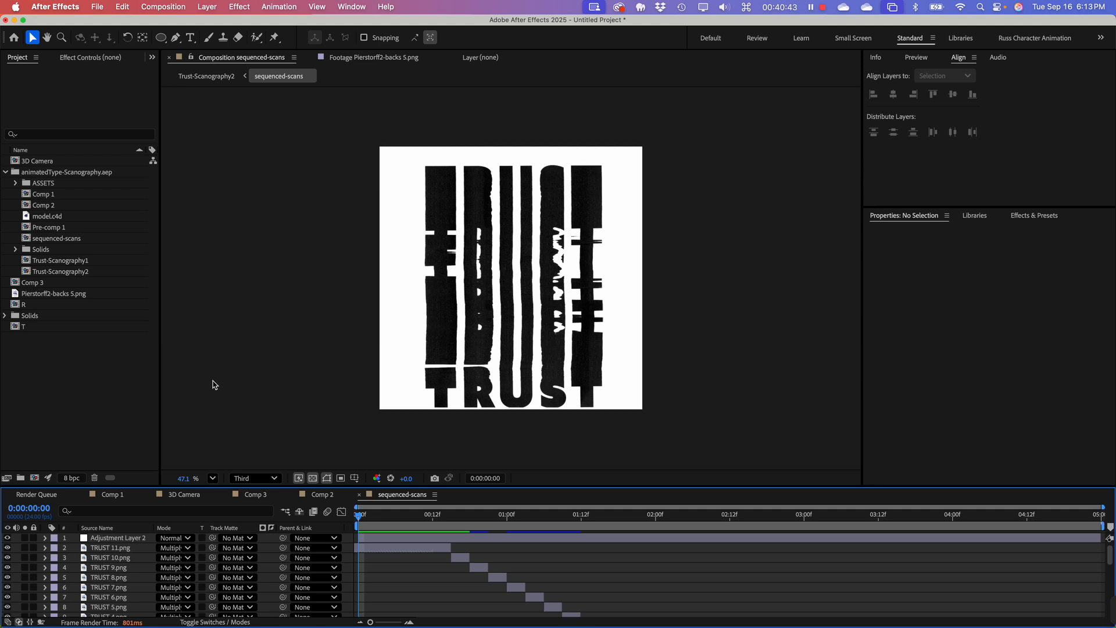
key("space")
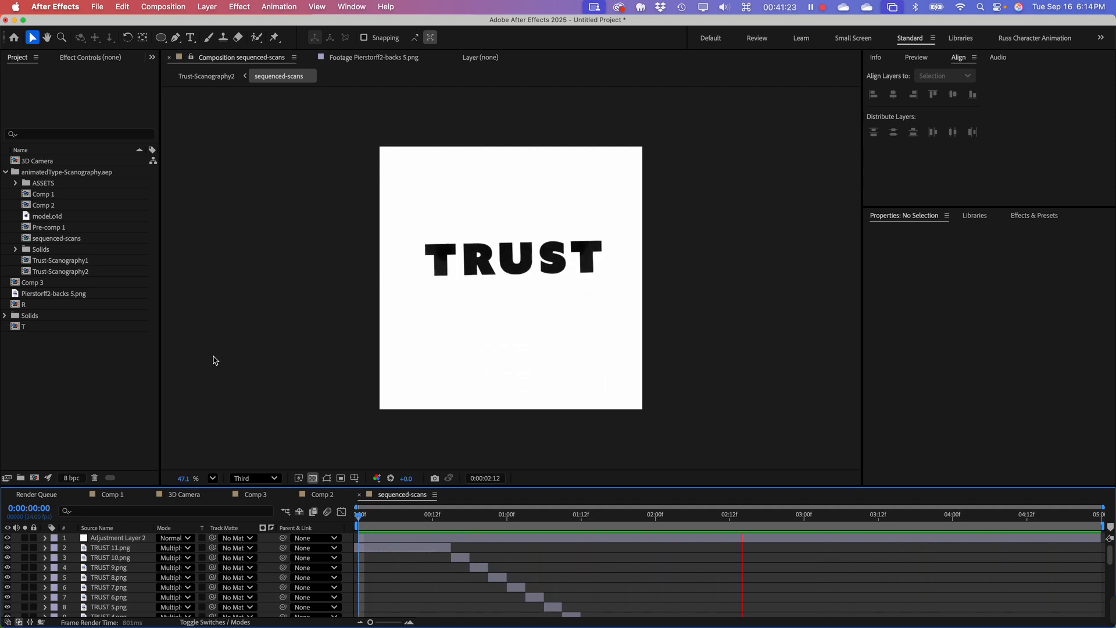
left_click(93, 438)
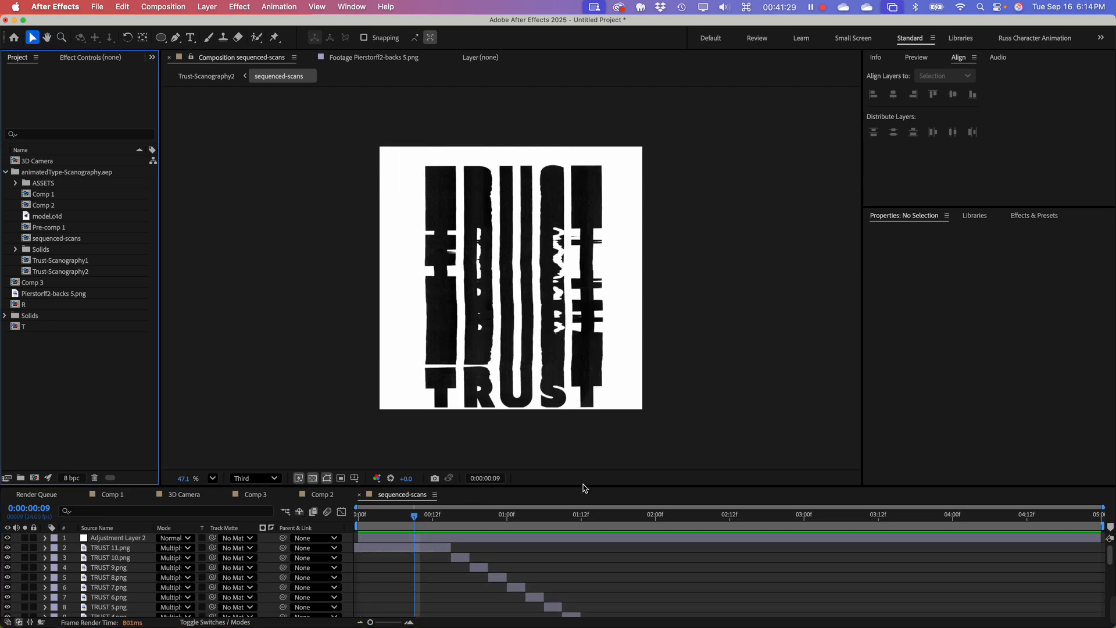
Step: Make the timeline area taller and create a new composition from the sequenced-scans composition
left_click_drag(584, 488, 576, 395)
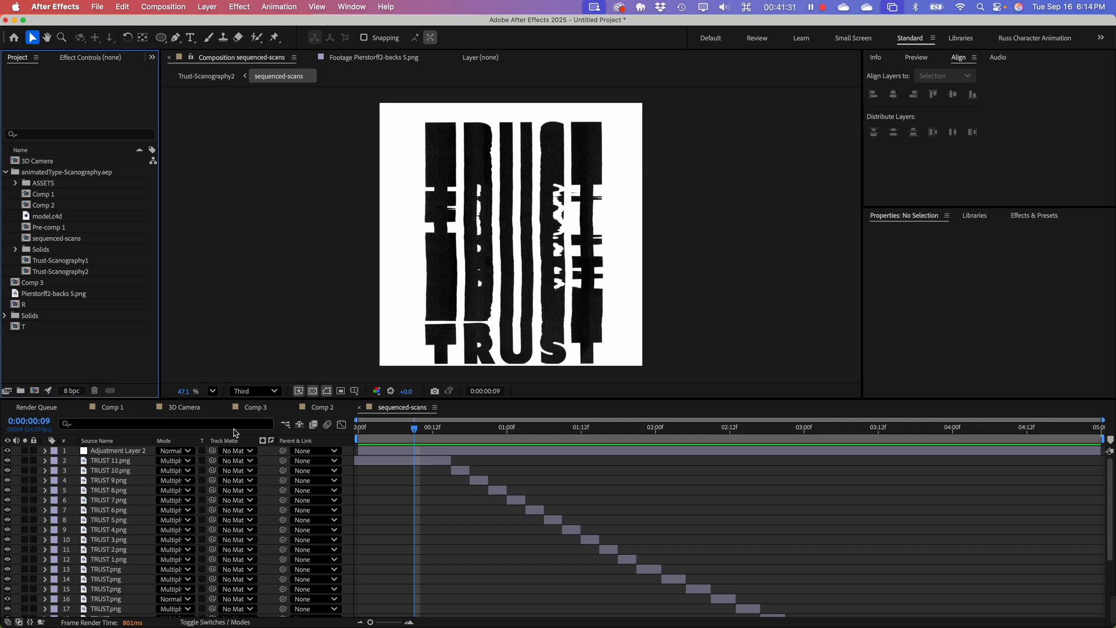
left_click(118, 452)
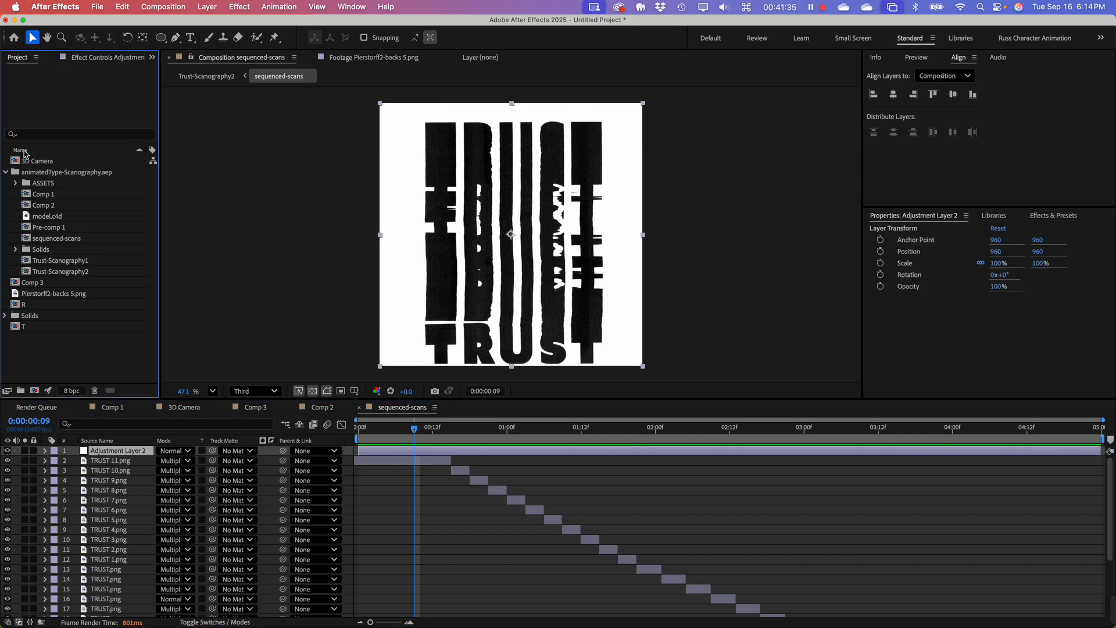
left_click(46, 240)
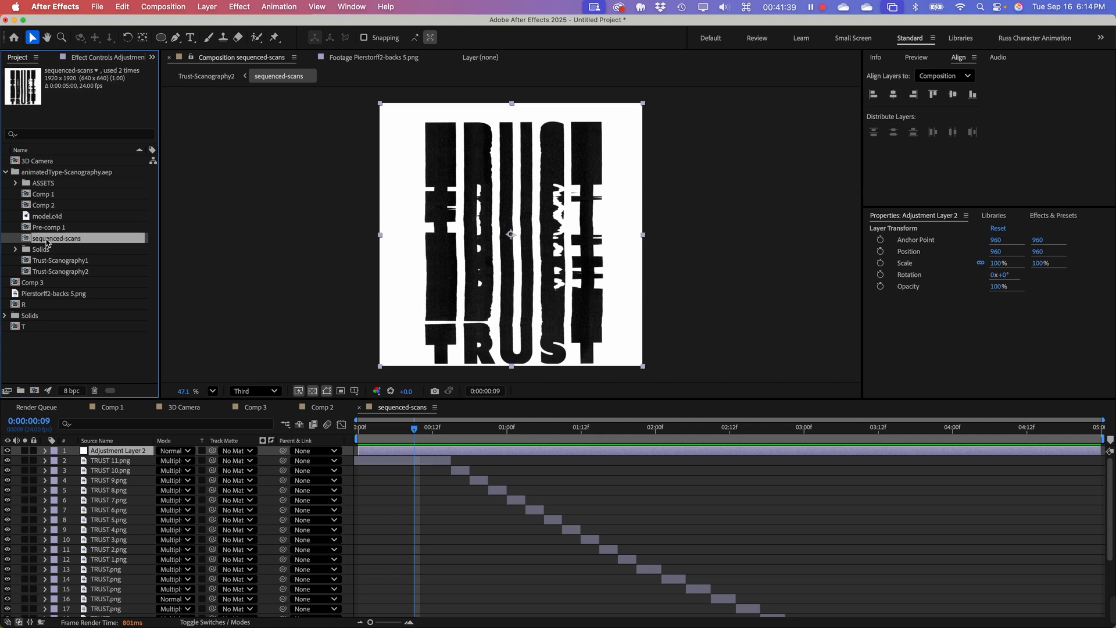
right_click(46, 240)
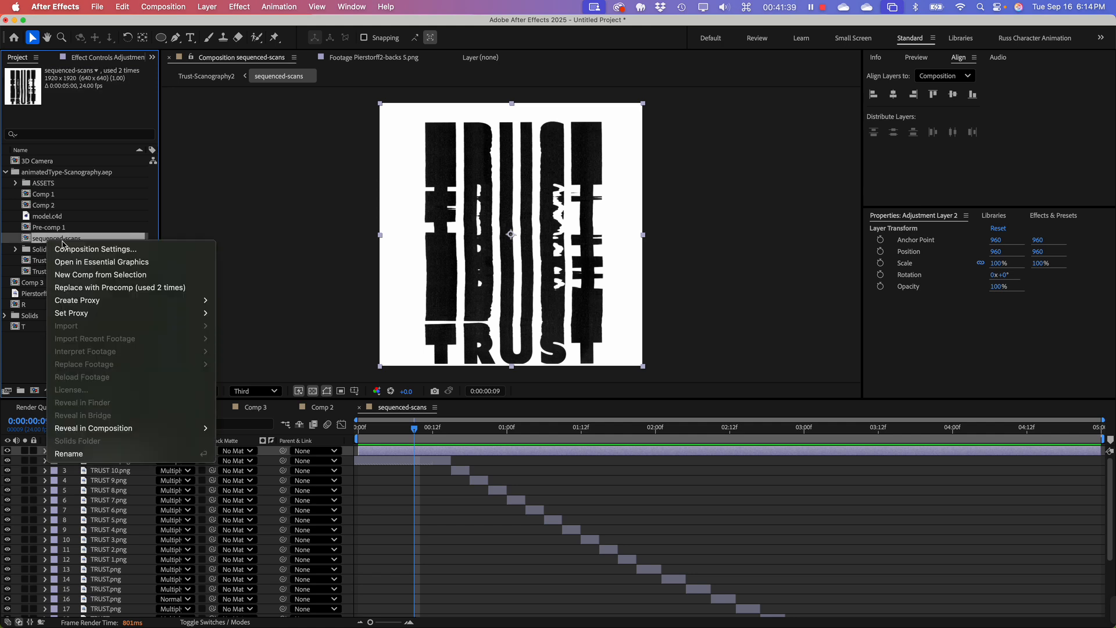
left_click(95, 276)
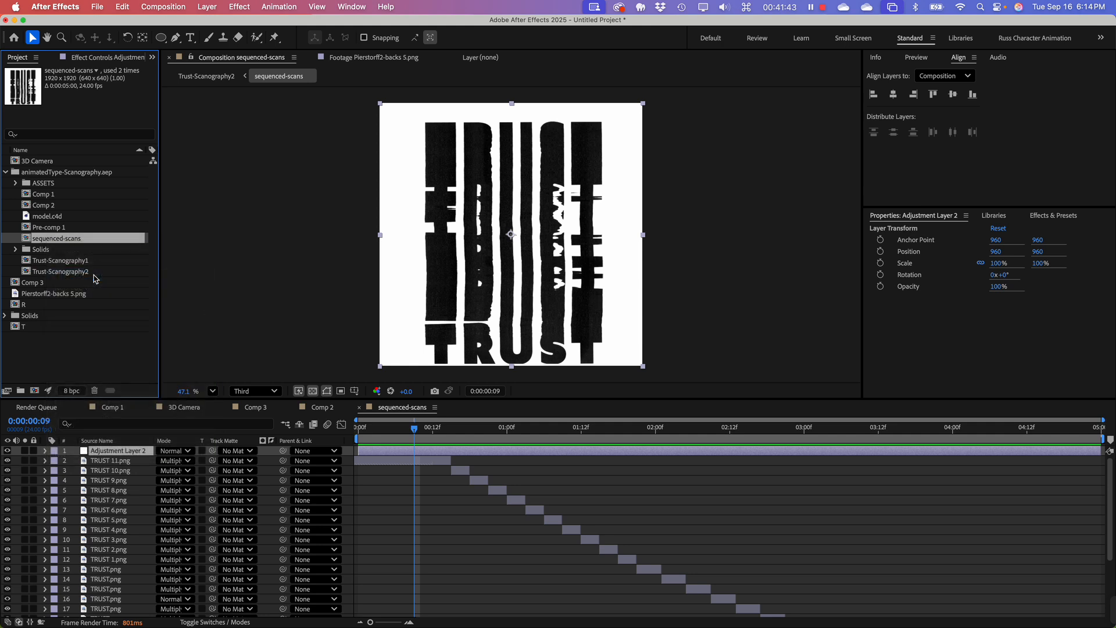
Step: Add an adjustment layer above the sequenced-scans layer in the new composition
left_click(124, 520)
left_click(121, 452)
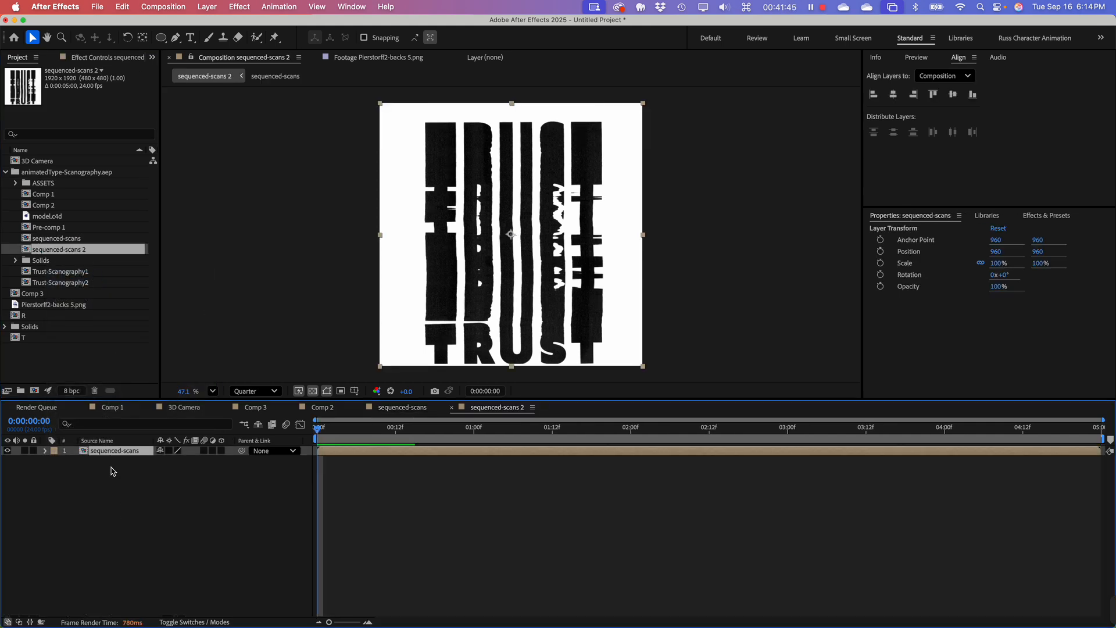
right_click(85, 494)
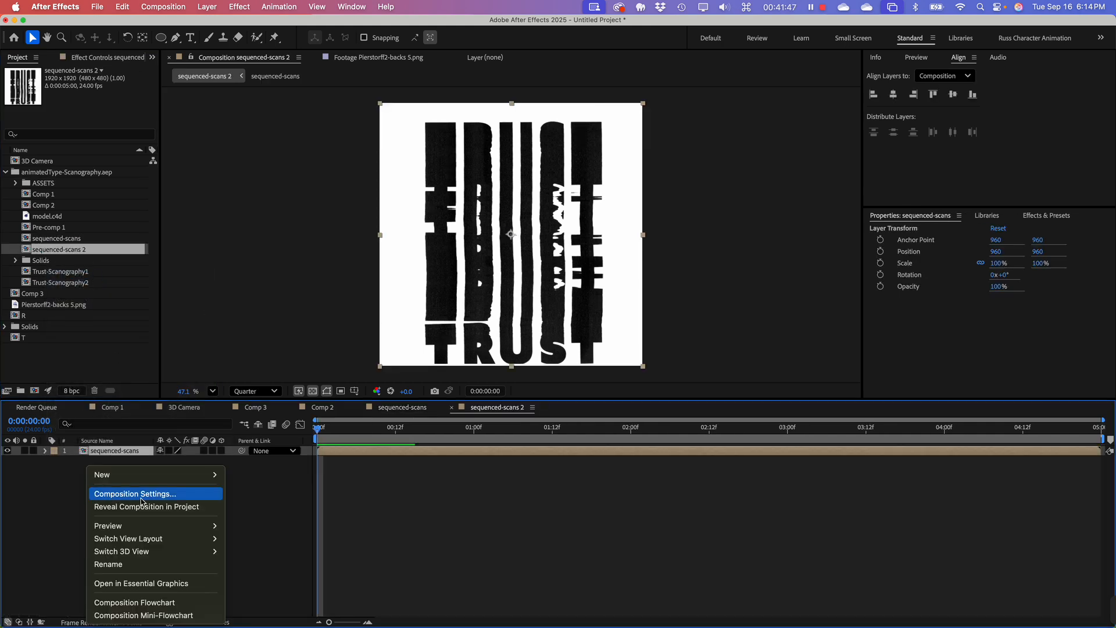
mouse_move(187, 483)
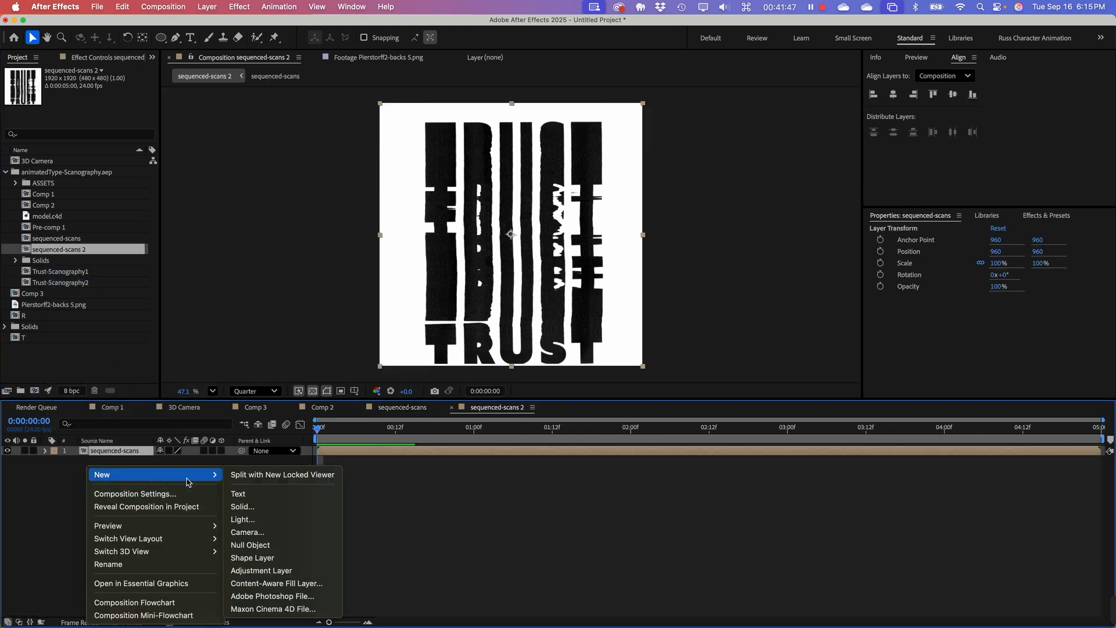
left_click(262, 571)
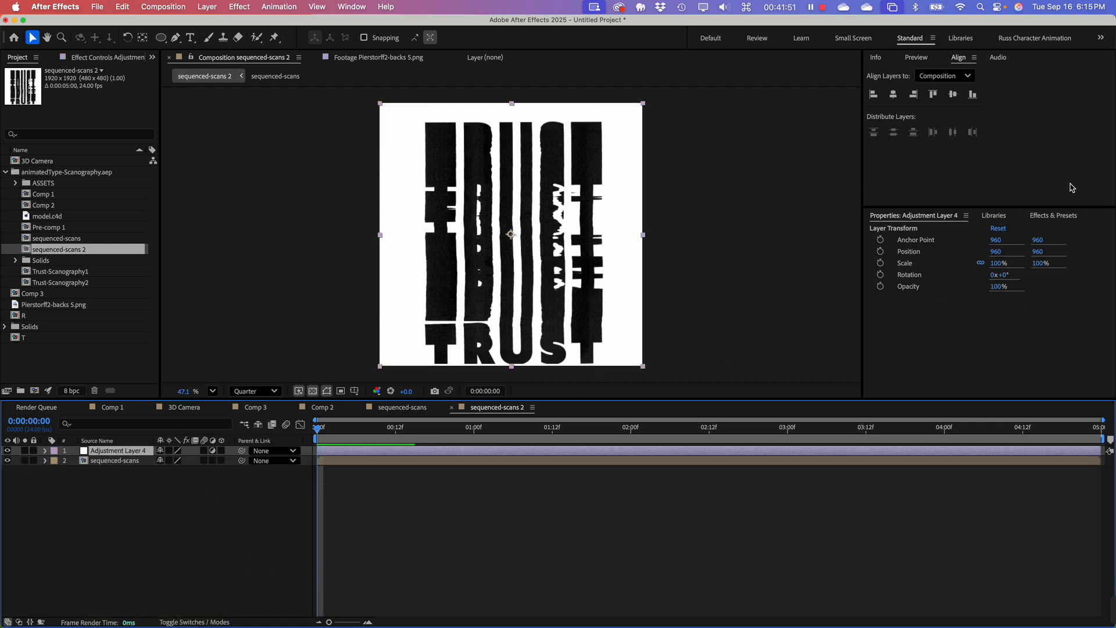
Step: Search the effects for "lumetri" and apply Lumetri Color to the new adjustment layer
left_click(1055, 218)
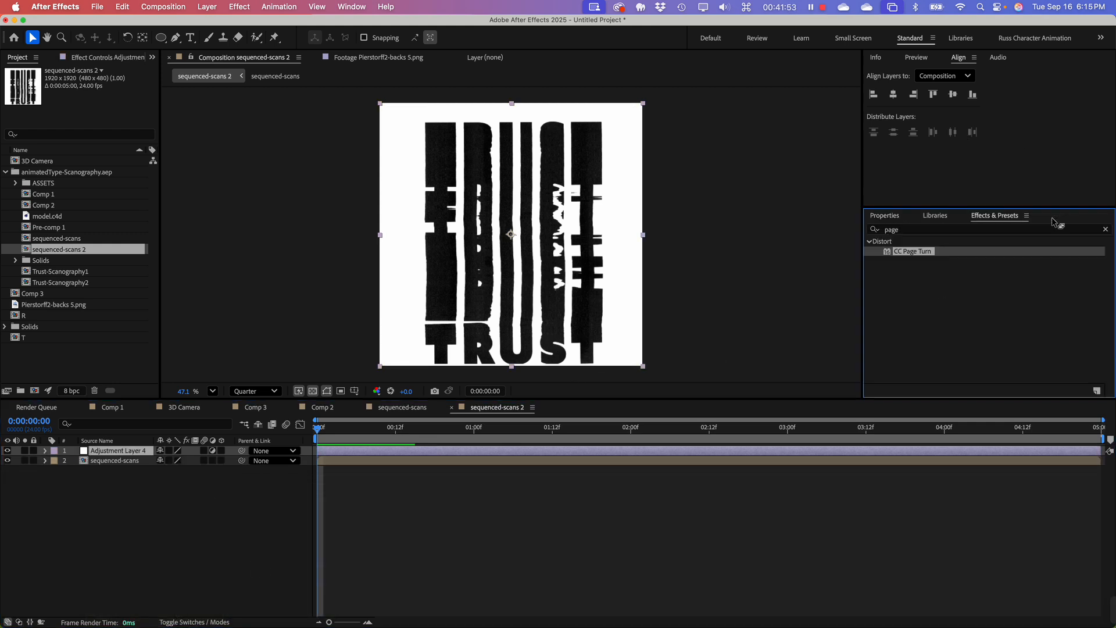
left_click_drag(901, 230, 863, 215)
type("lum")
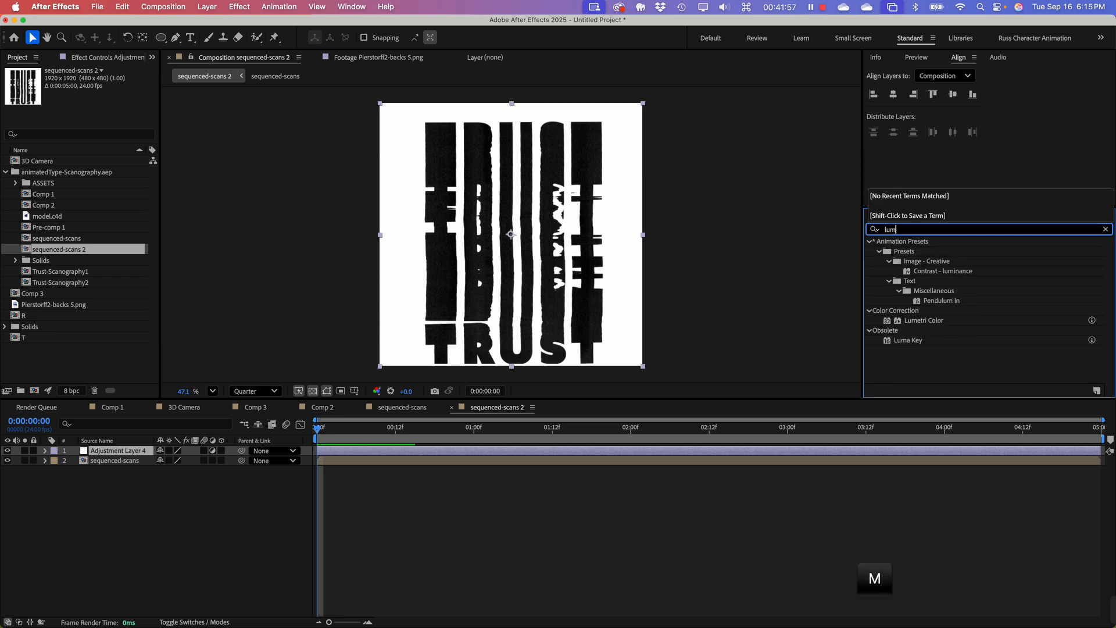
type("etri")
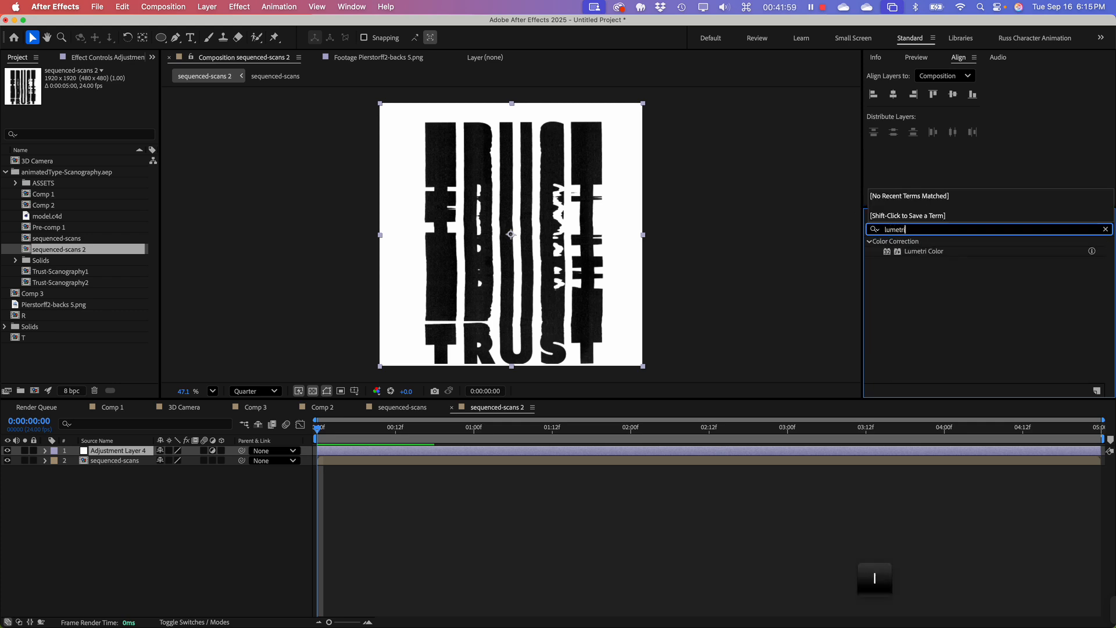
left_click_drag(929, 252, 119, 452)
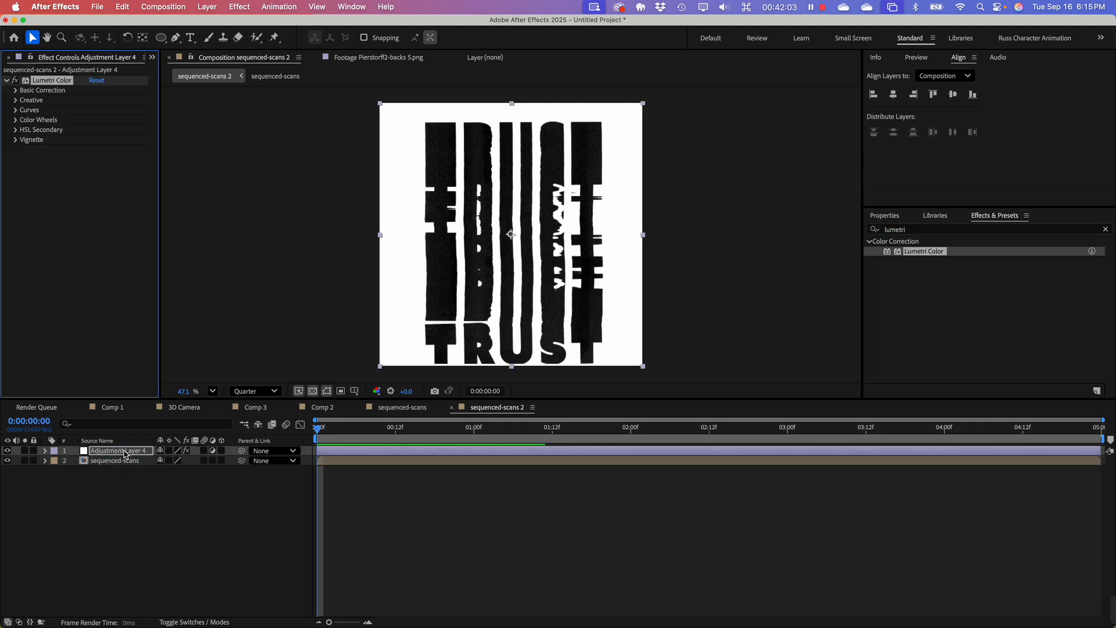
Step: Set the Lumetri Color vignette amount to -4.9 on the adjustment layer
left_click(16, 139)
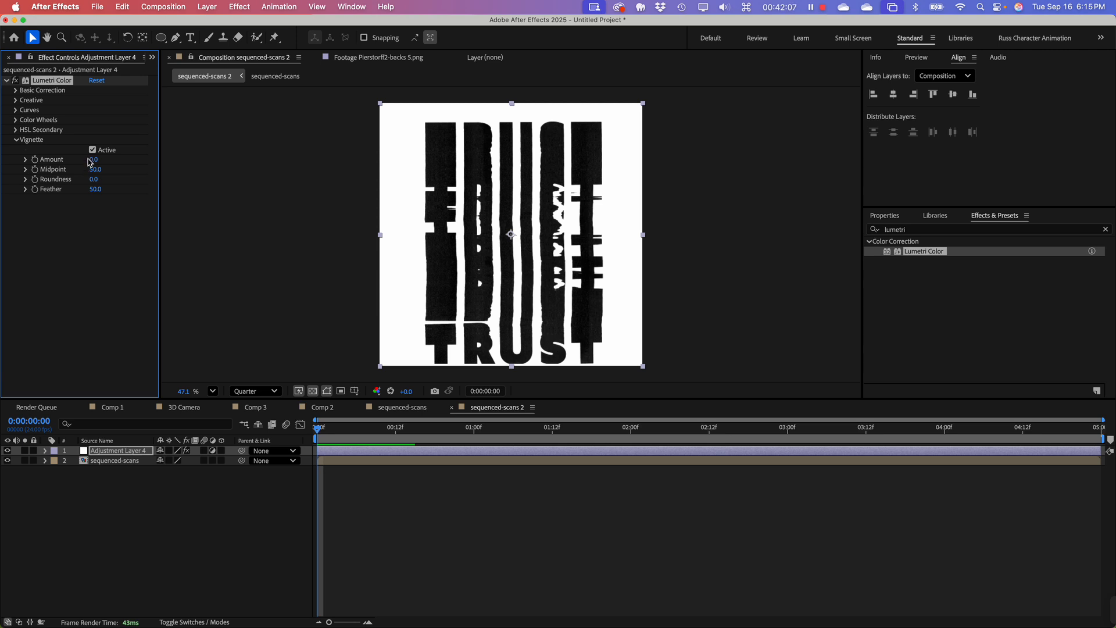
left_click_drag(93, 160, 3, 167)
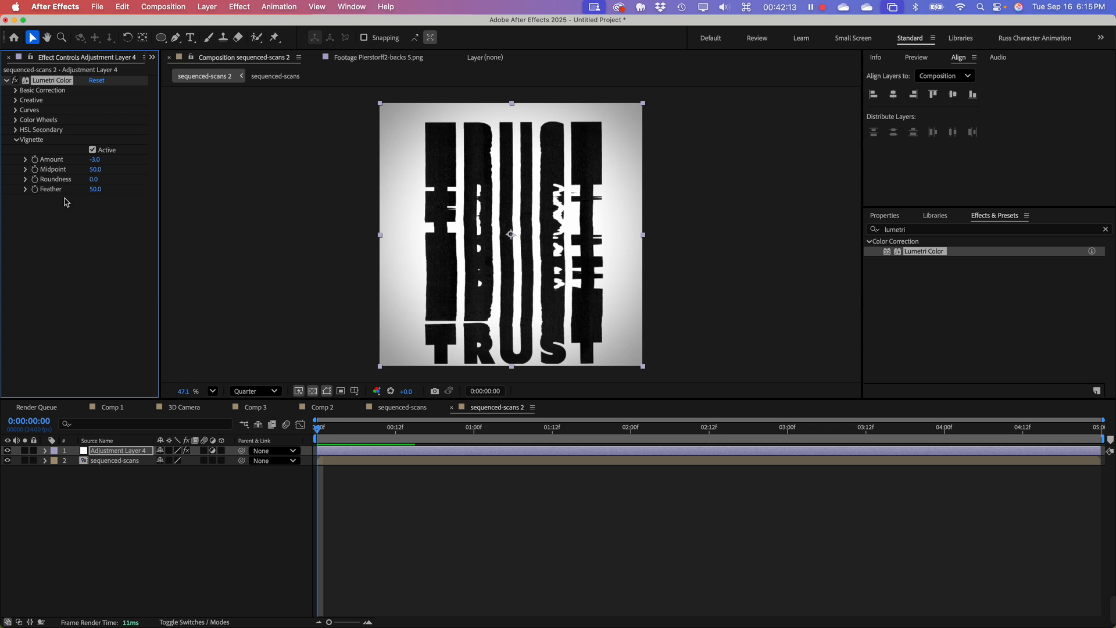
left_click_drag(96, 160, 3, 169)
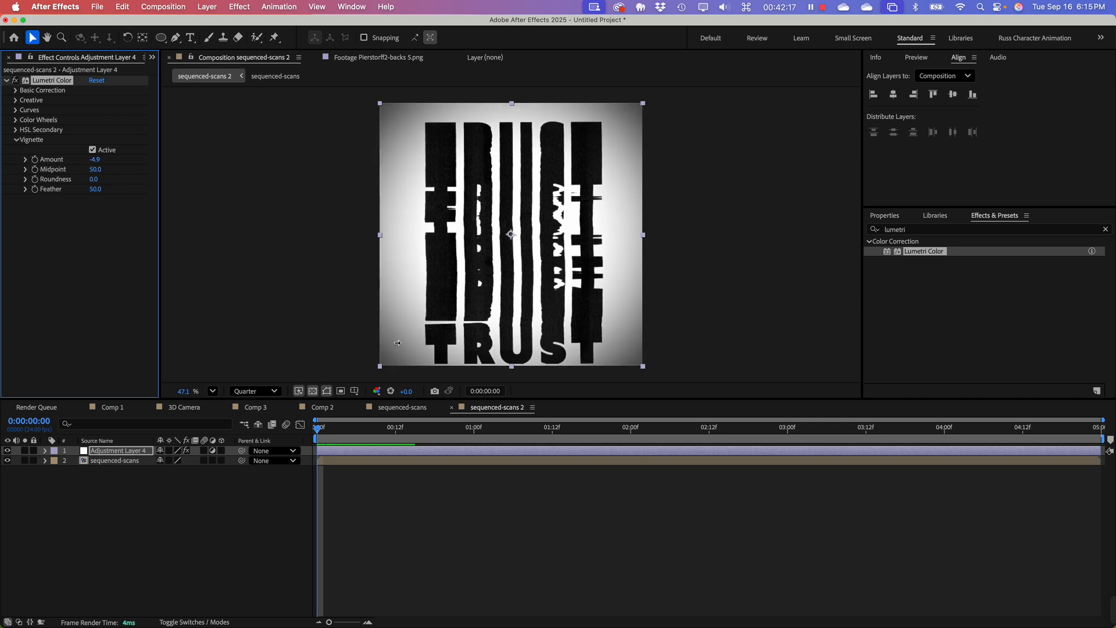
Step: Scrub through the sequenced-scans 2 timeline to preview the vignette over the scans, and return to the start
left_click_drag(323, 427, 404, 438)
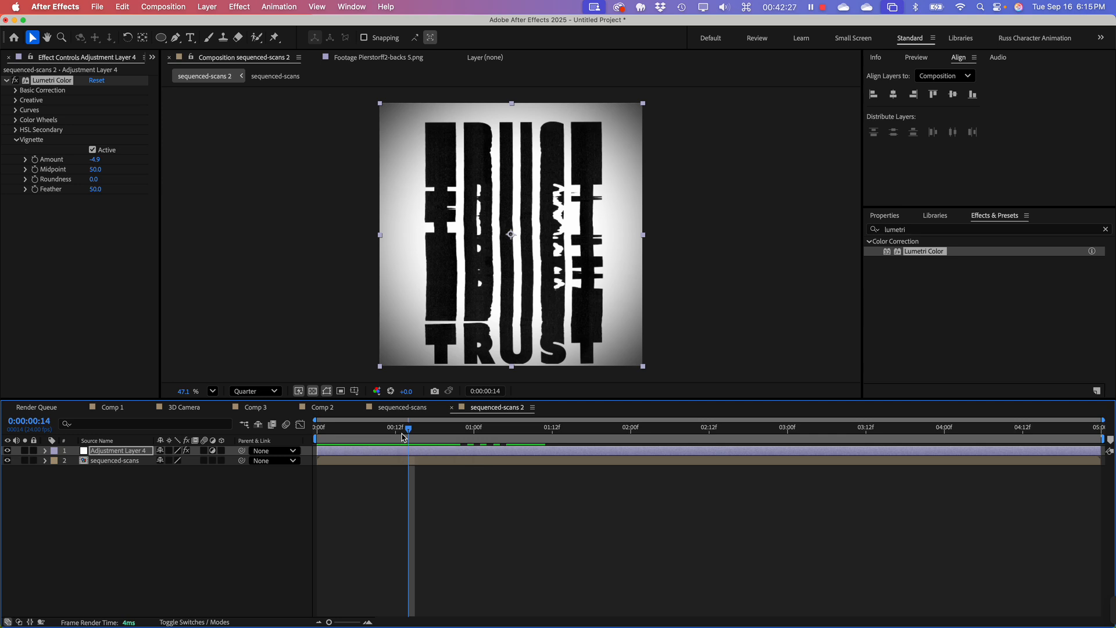
left_click_drag(412, 432, 338, 436)
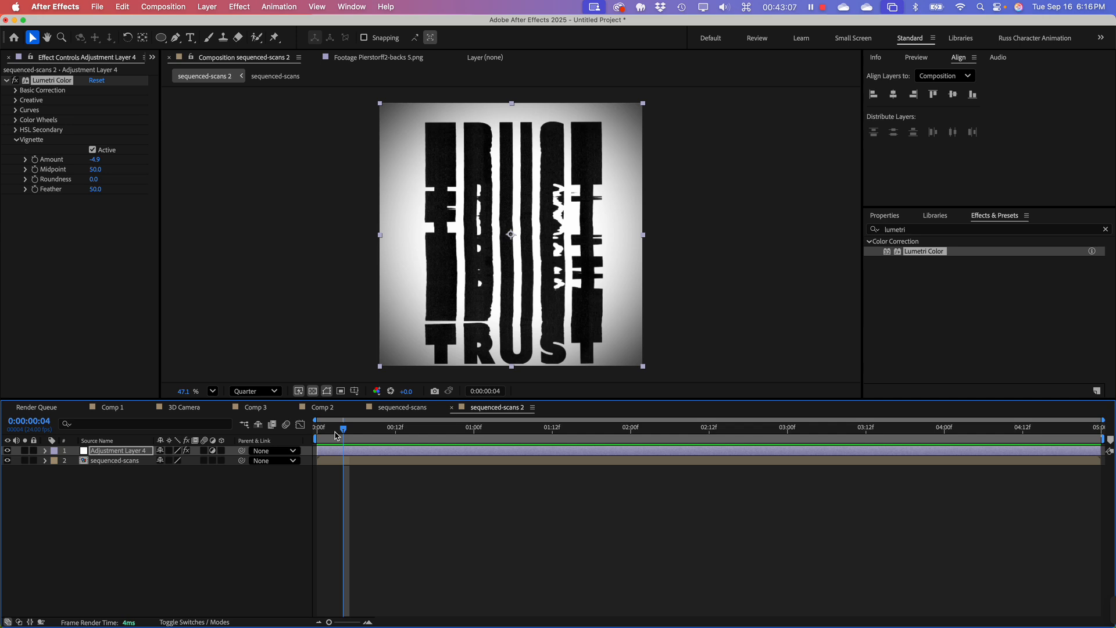
left_click_drag(413, 432, 650, 433)
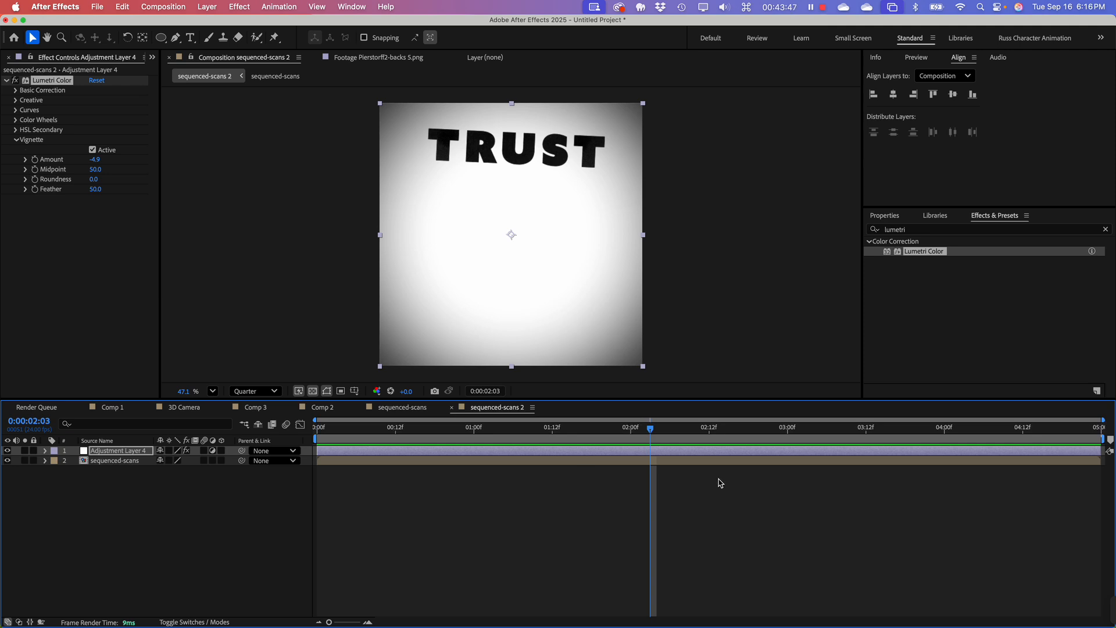
left_click_drag(608, 429, 318, 442)
Step: Switch to the 3D Camera composition and scrub its animation back to 0;00;01;05
left_click(184, 407)
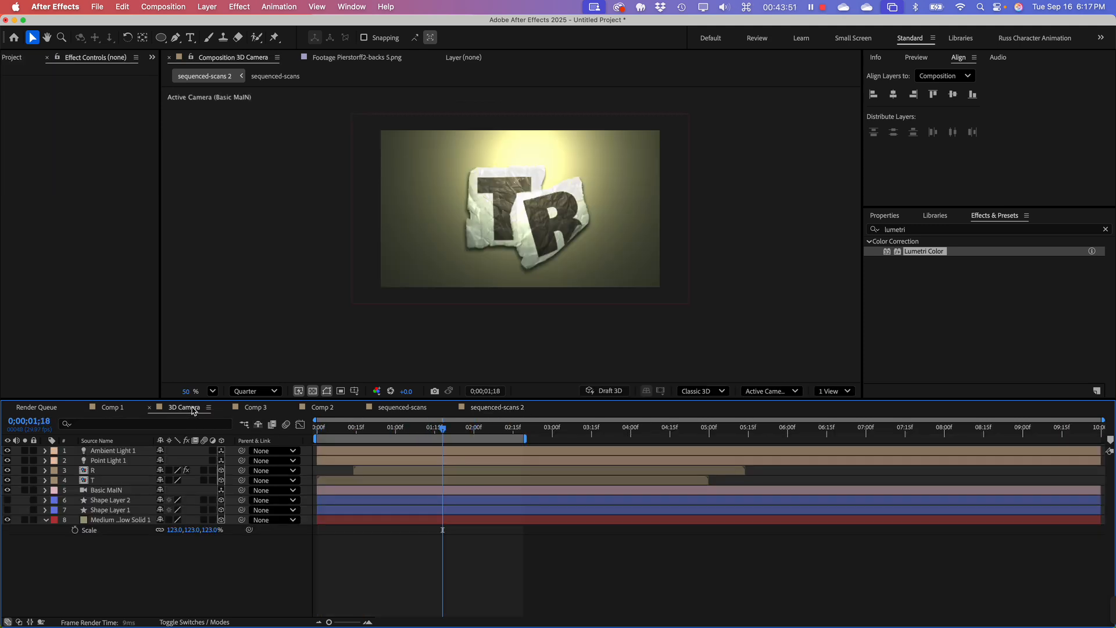
mouse_move(432, 431)
left_mouse_down()
mouse_move(327, 442)
mouse_move(443, 442)
left_mouse_up()
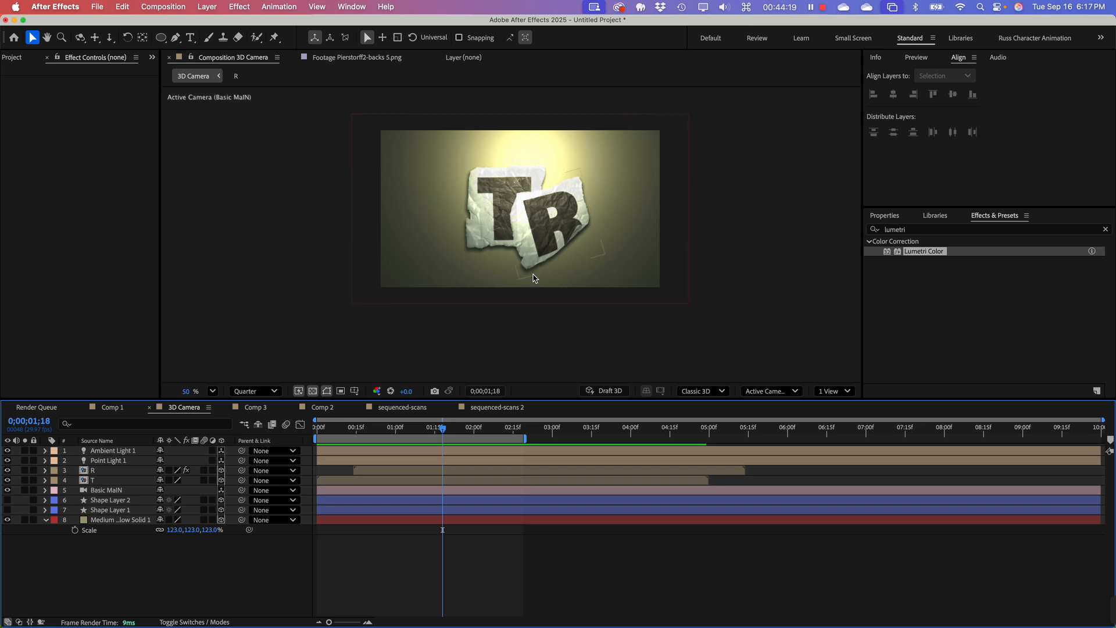
left_click_drag(443, 428, 409, 428)
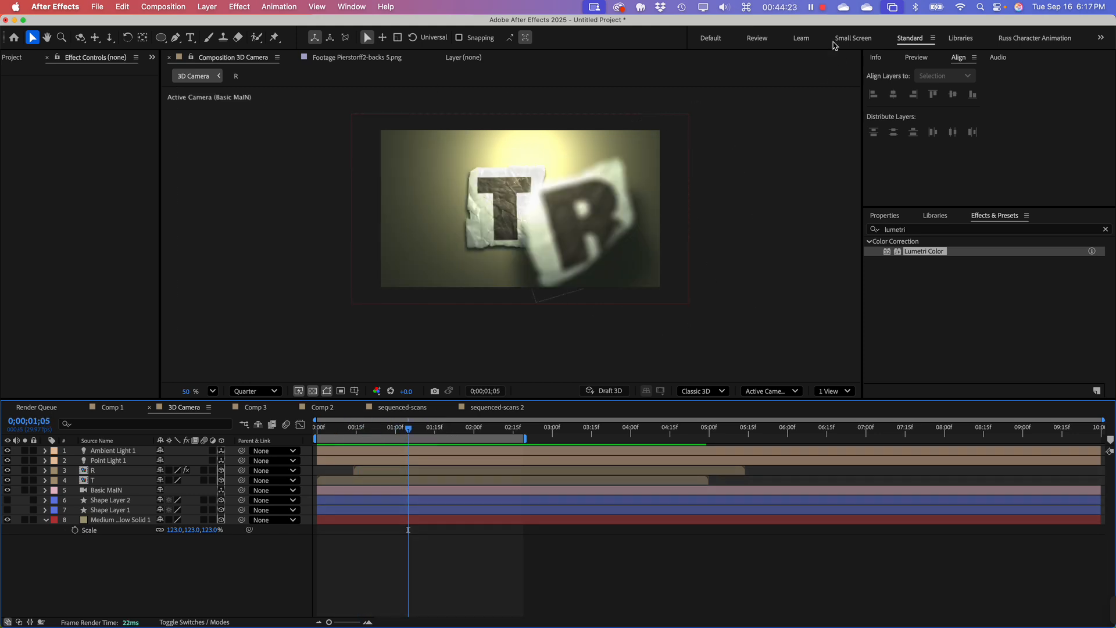